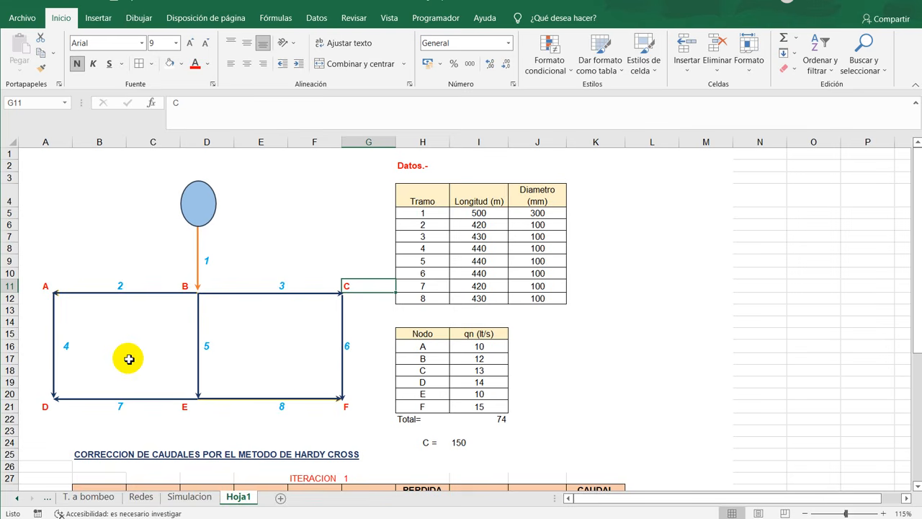
- Review the network's given data: the node demands in the qn column and the roughness coefficient C in I24
click(158, 431)
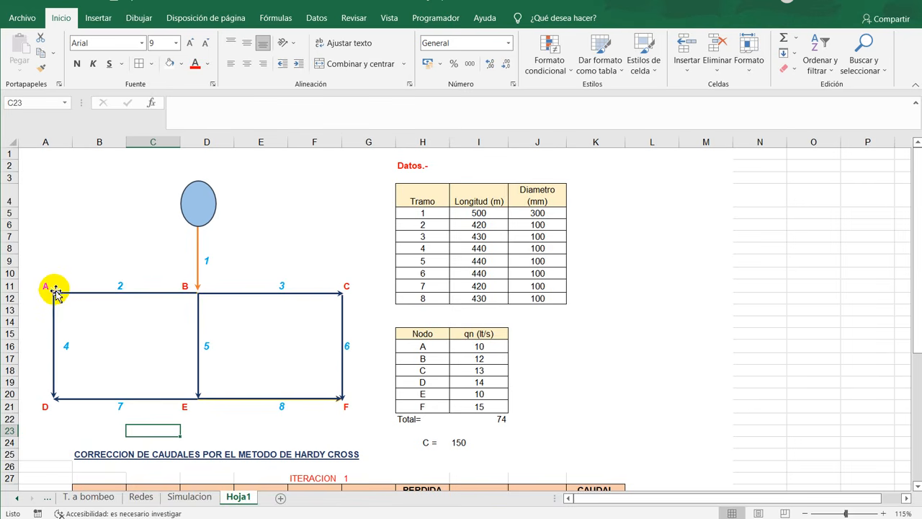
drag(490, 346, 503, 408)
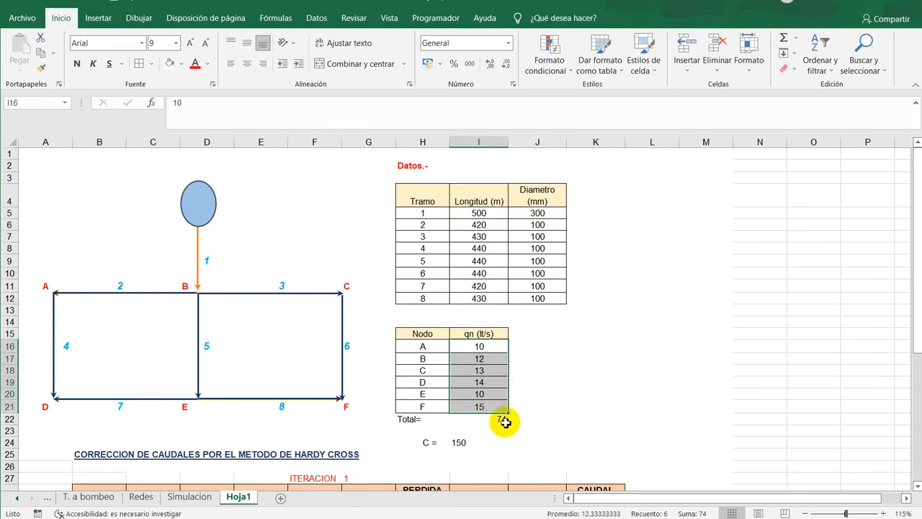
click(580, 449)
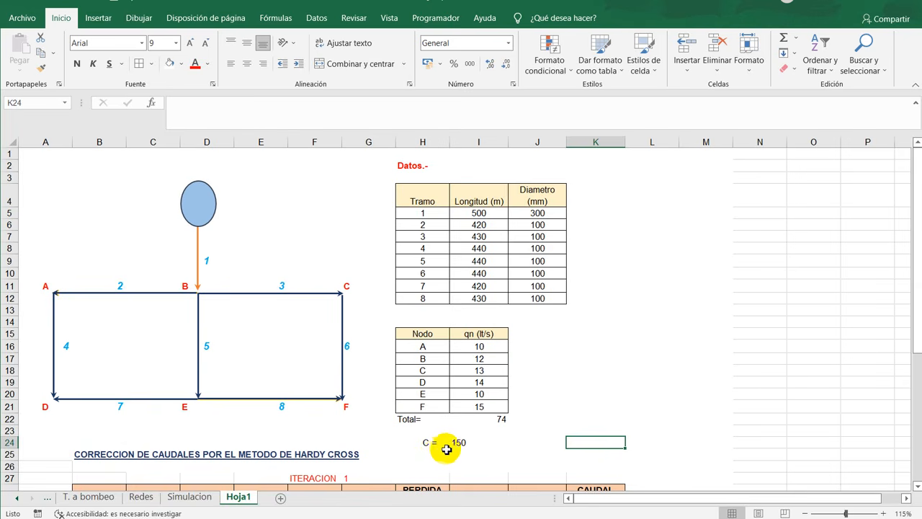
click(426, 442)
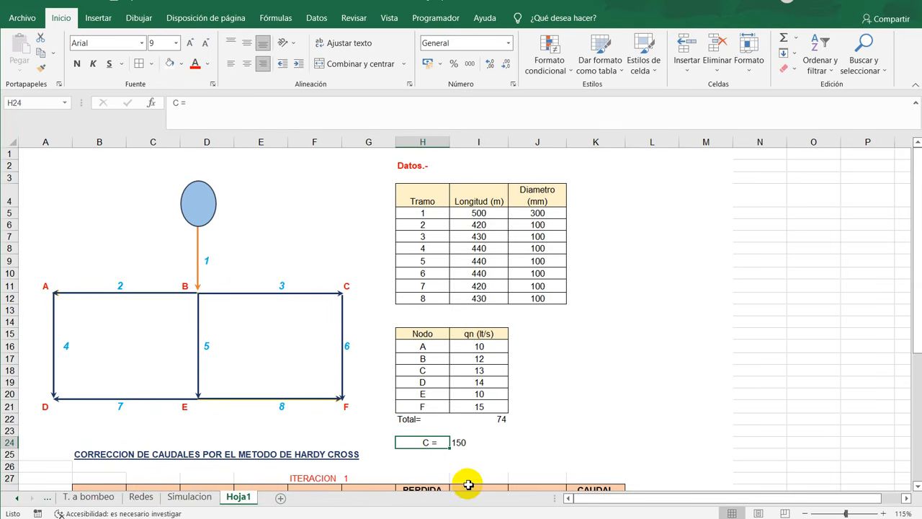
click(468, 441)
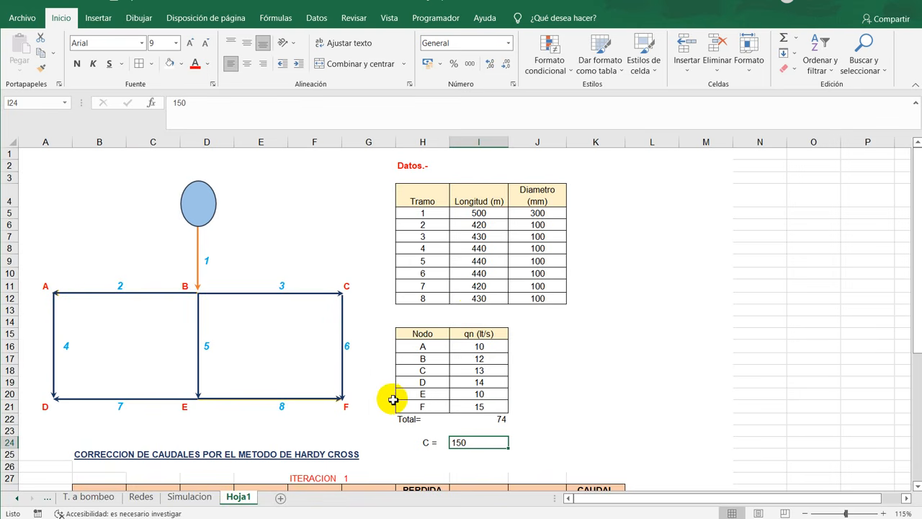
click(637, 352)
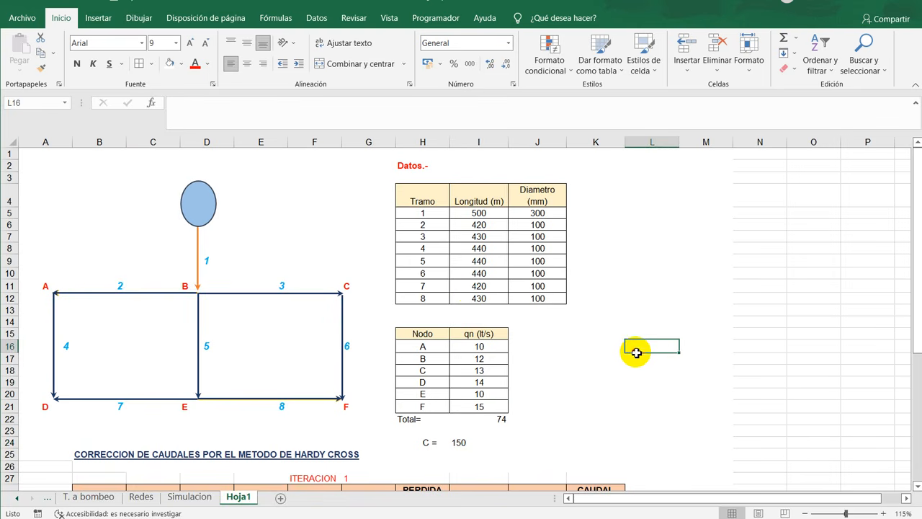
- Examine the pipe numbering, flow directions and two loops of the network diagram, along with the Hardy Cross section heading
scroll(637, 352, down, 1)
scroll(637, 352, up, 1)
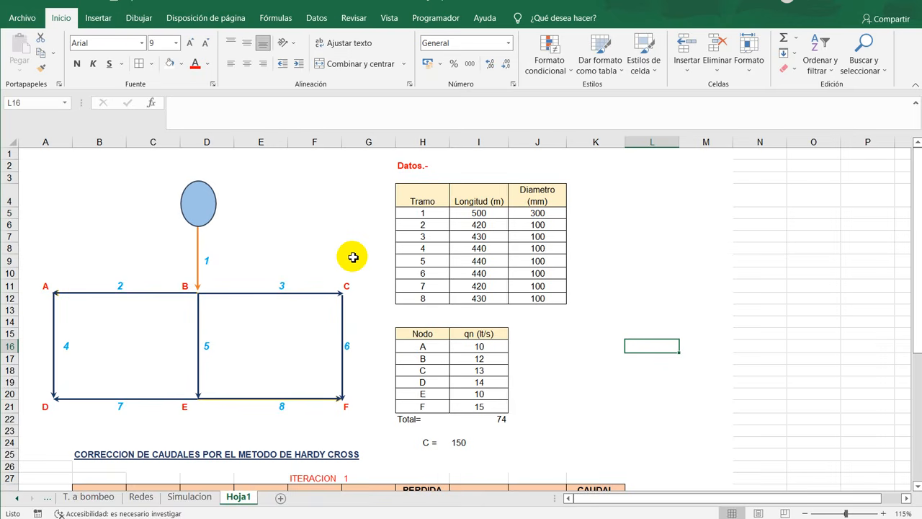
scroll(245, 308, up, 3)
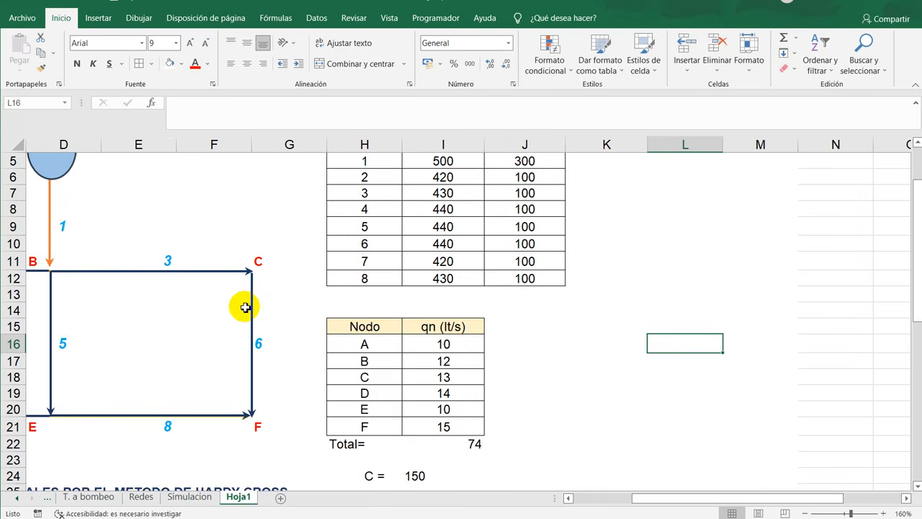
drag(687, 497, 552, 498)
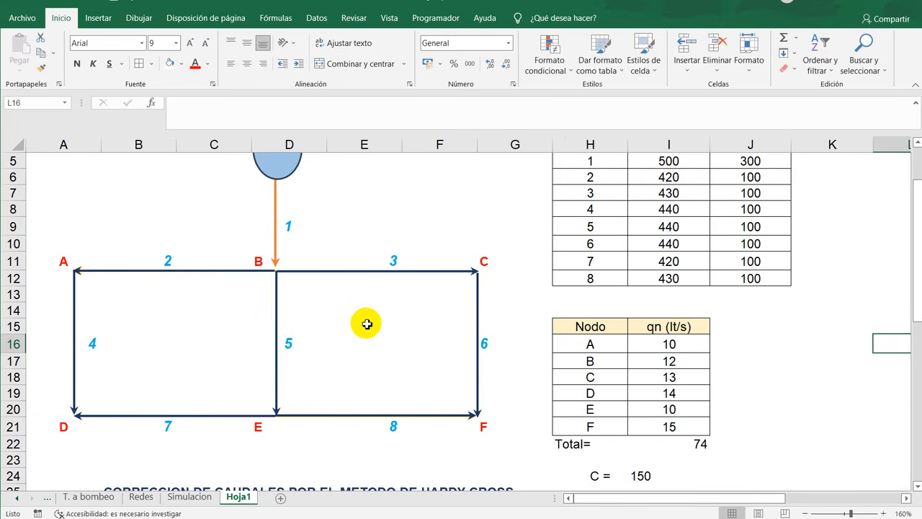
scroll(366, 324, up, 2)
scroll(356, 328, down, 2)
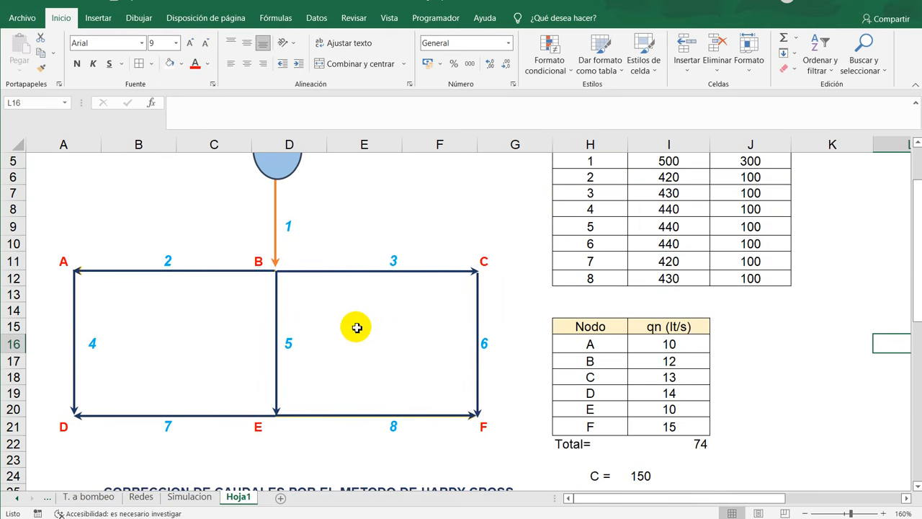
scroll(350, 329, down, 1)
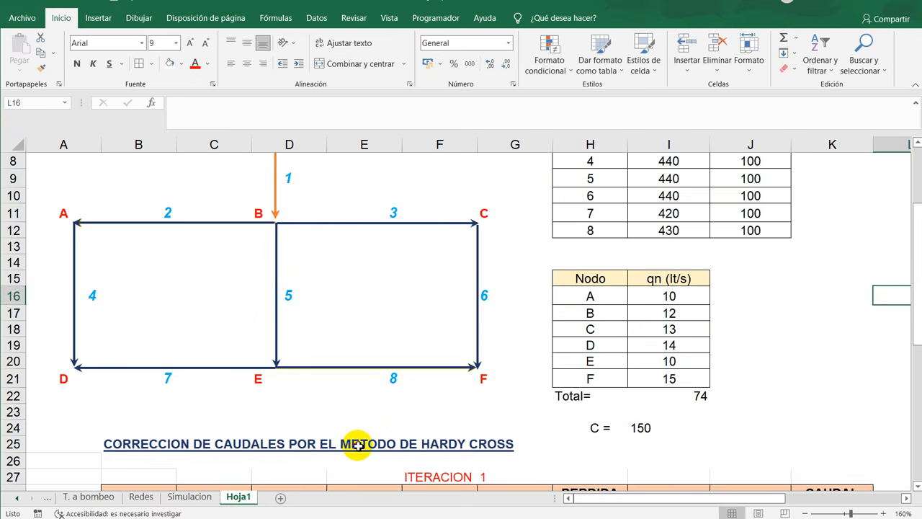
drag(360, 444, 511, 448)
scroll(282, 395, up, 2)
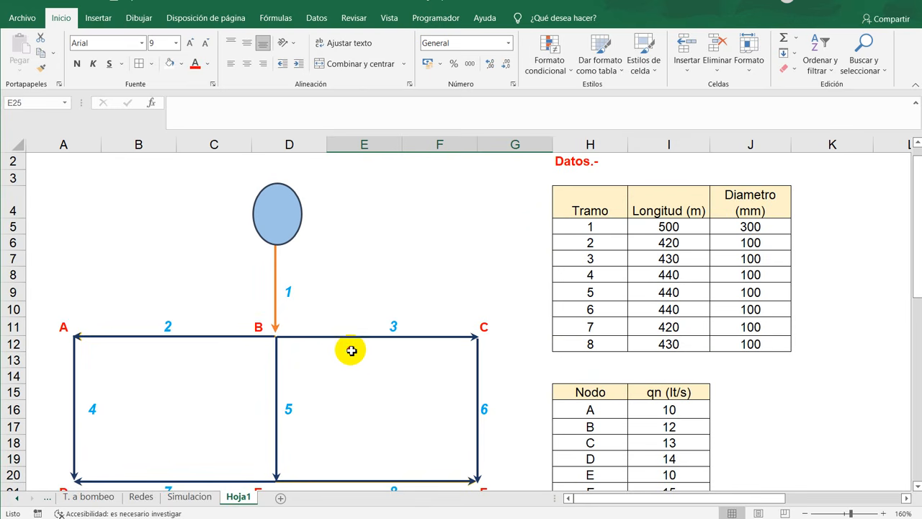
drag(352, 348, 424, 348)
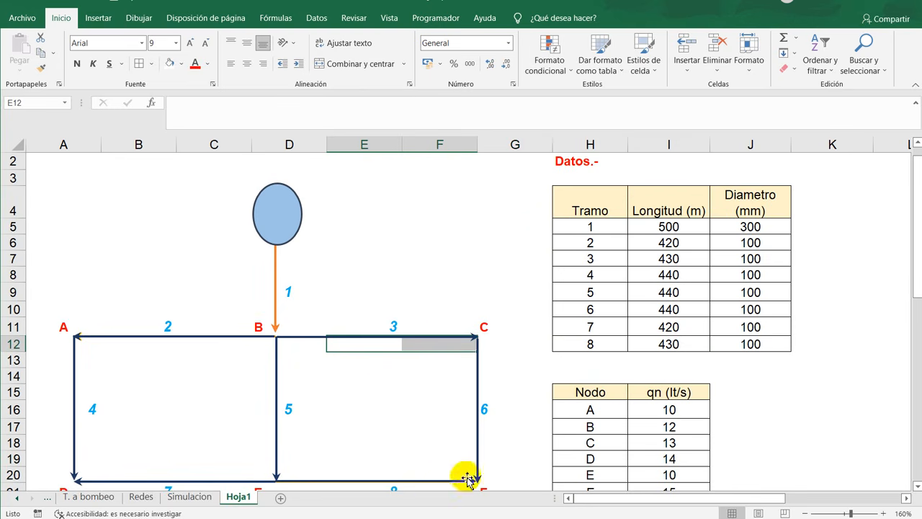
scroll(704, 424, down, 1)
- Split node F's demand equally by entering 7.5 as the flow of pipe 8 in E20 and of pipe 6 in F16
drag(667, 326, 671, 438)
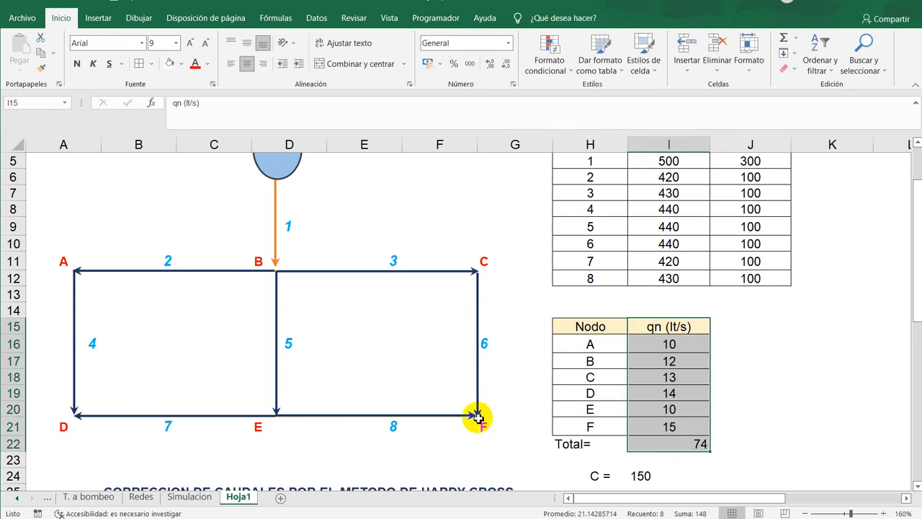
click(463, 405)
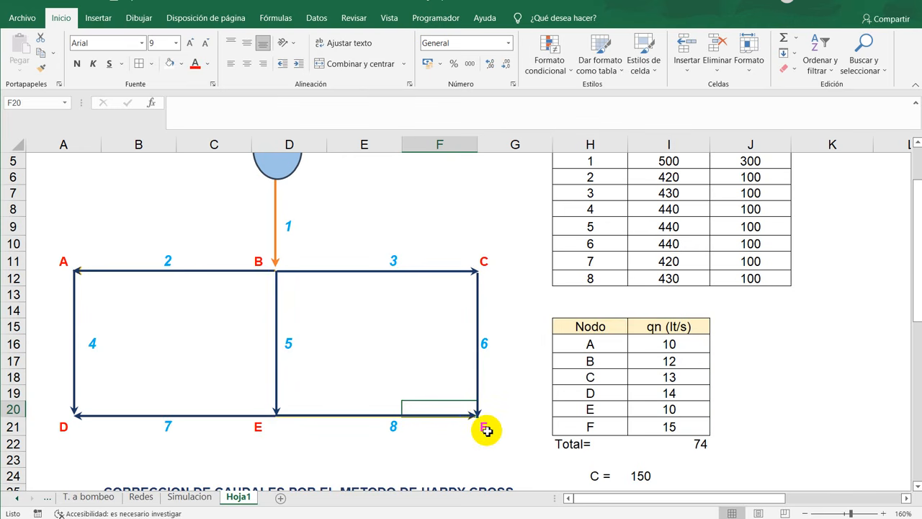
click(488, 429)
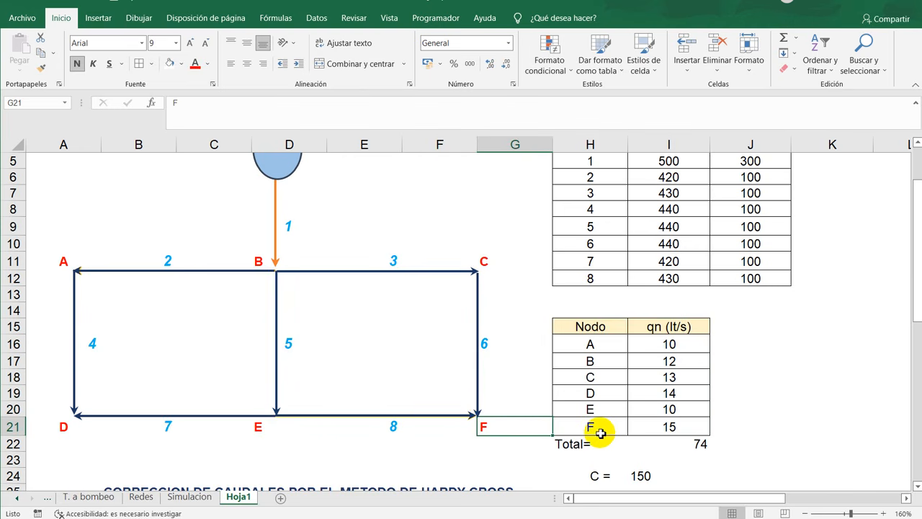
drag(600, 433, 697, 425)
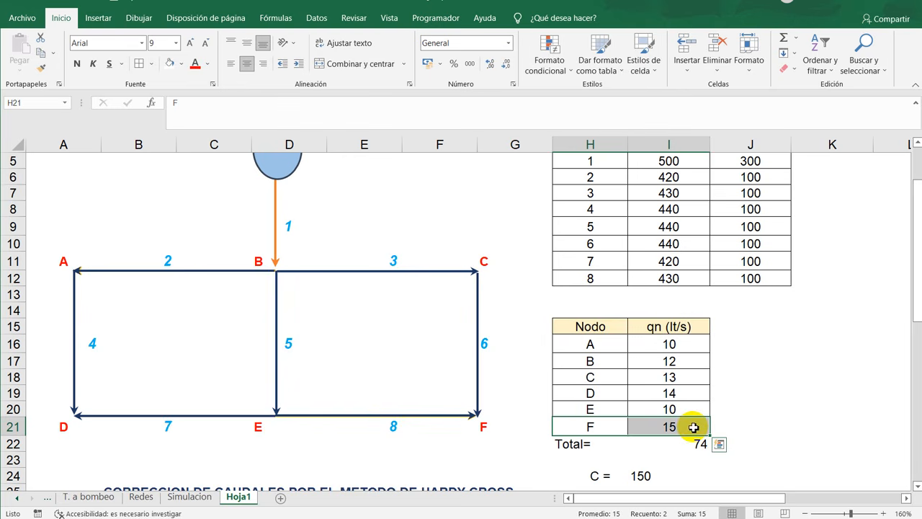
click(381, 407)
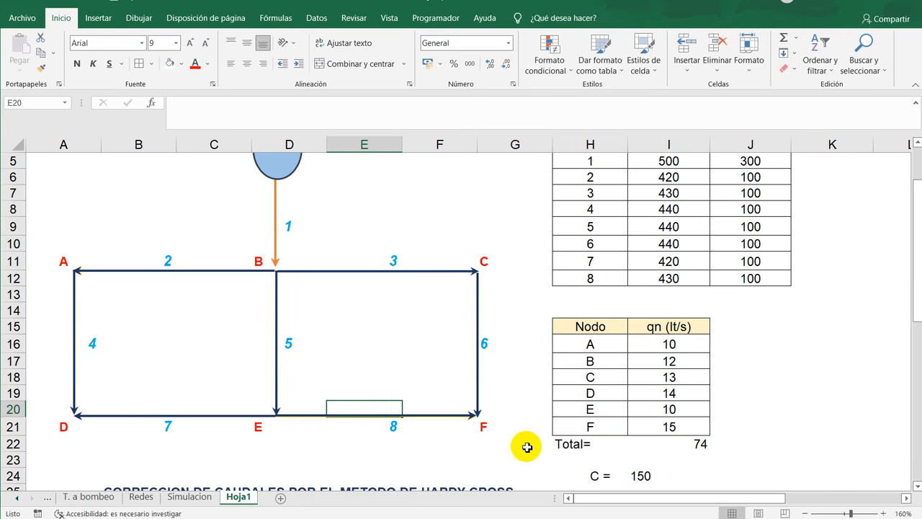
text(7)
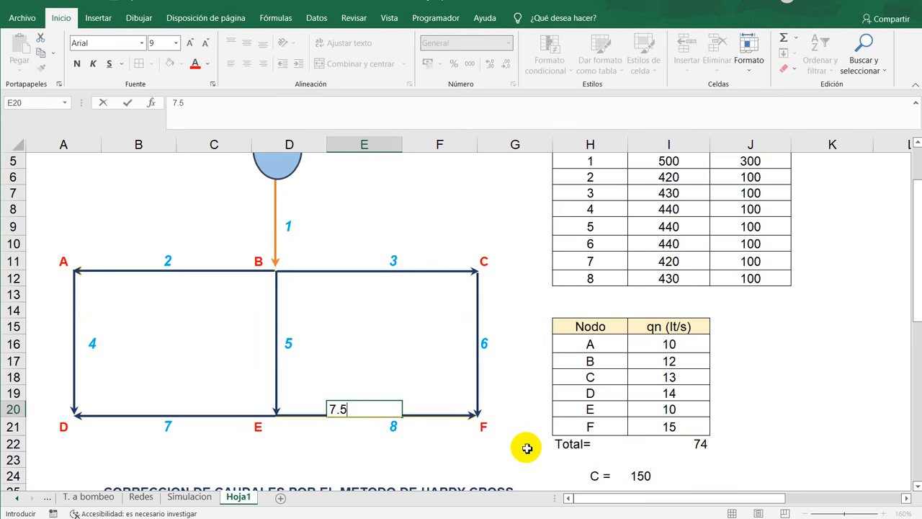
text(.5)
click(449, 445)
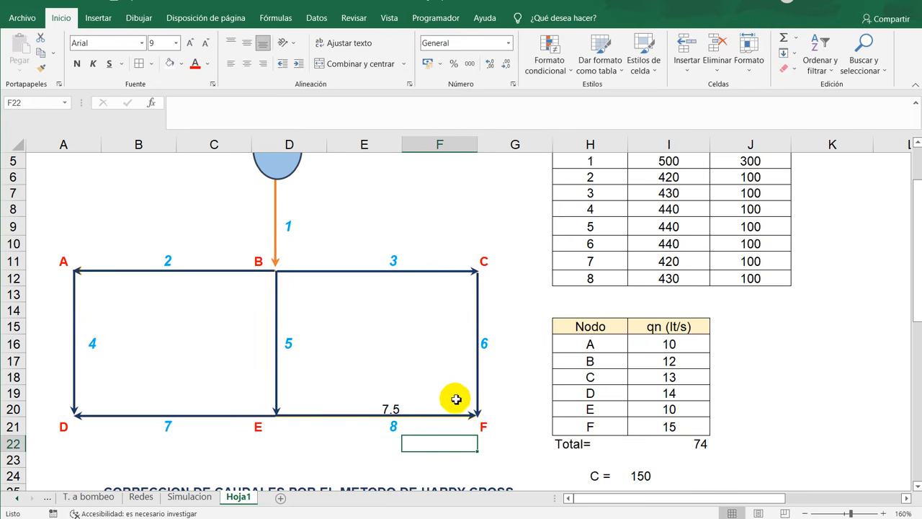
click(461, 344)
text(7.)
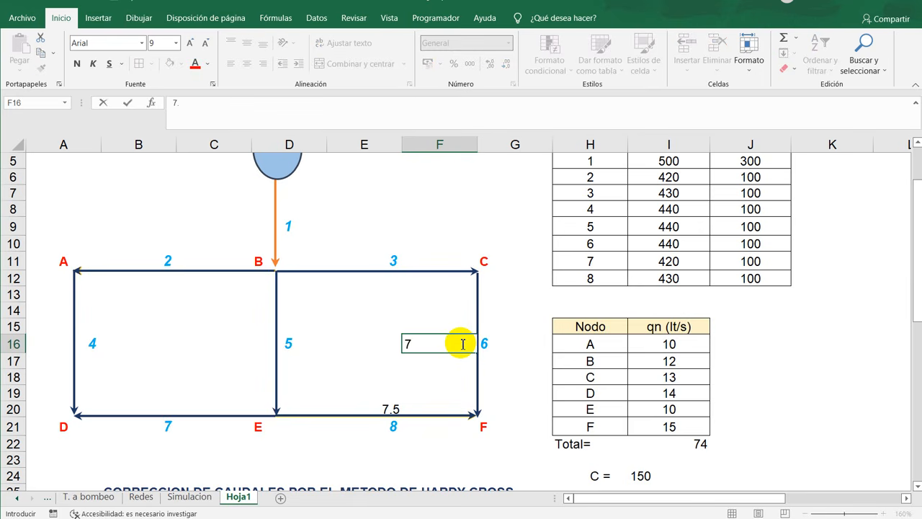
text(5)
key(Return)
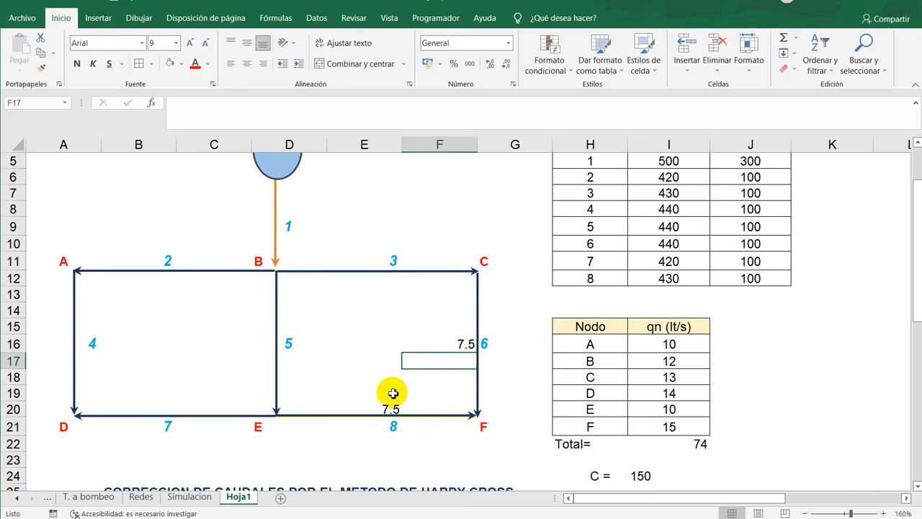
- Add the flows of pipes 6 and 8 in F19 with +F16+E20, compare the sum with node F's demand, and clear the cell
click(444, 392)
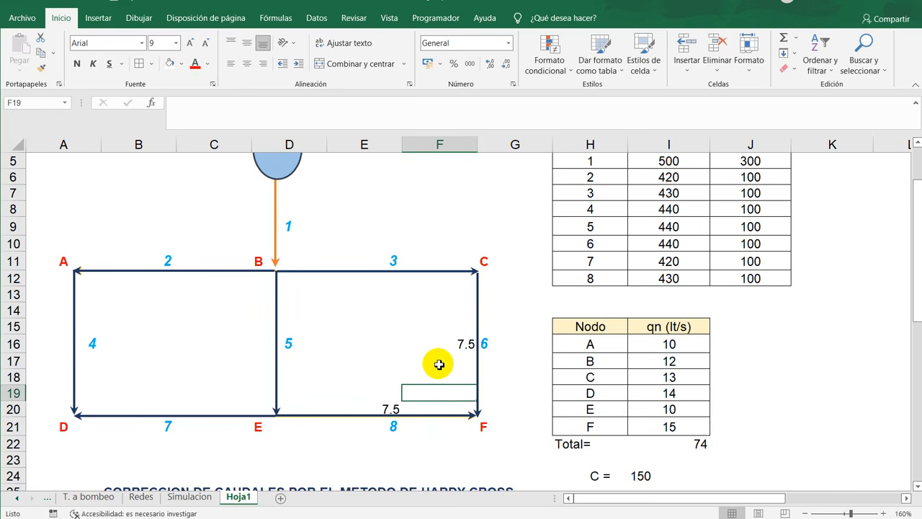
text(+)
click(459, 344)
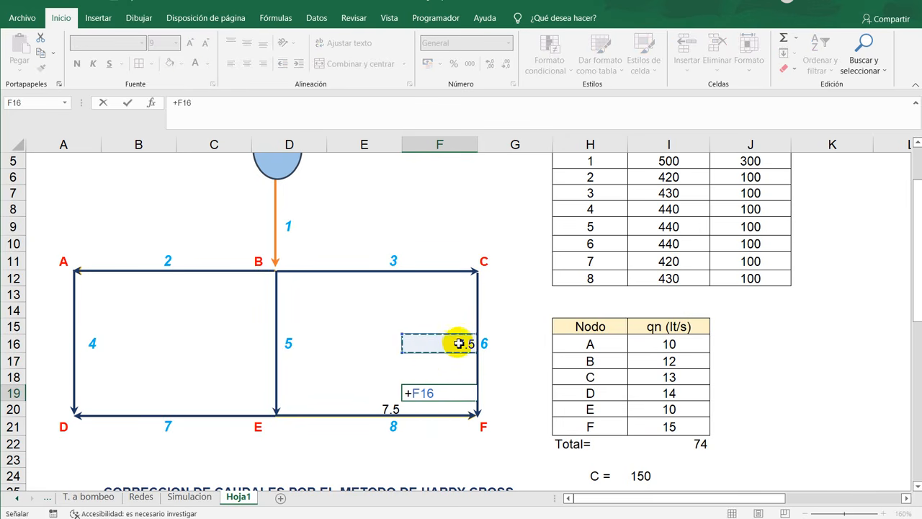
text(+)
click(389, 407)
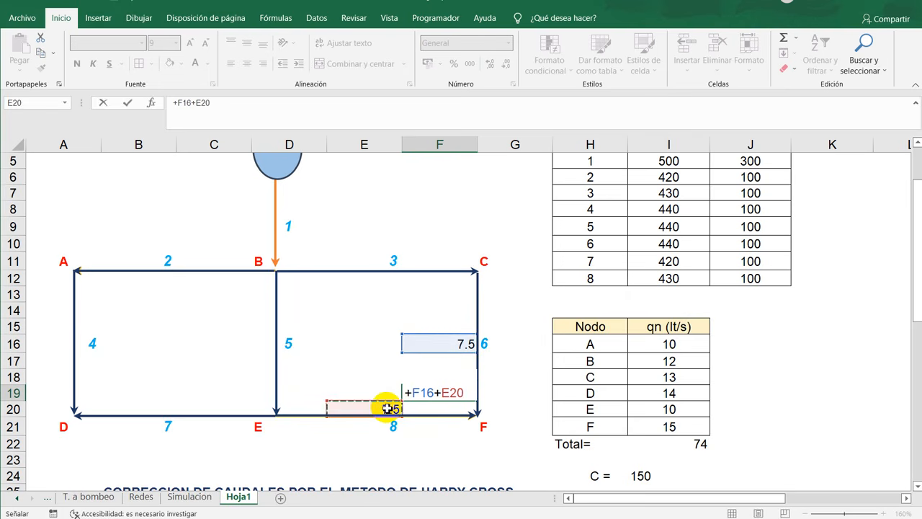
key(Return)
click(451, 396)
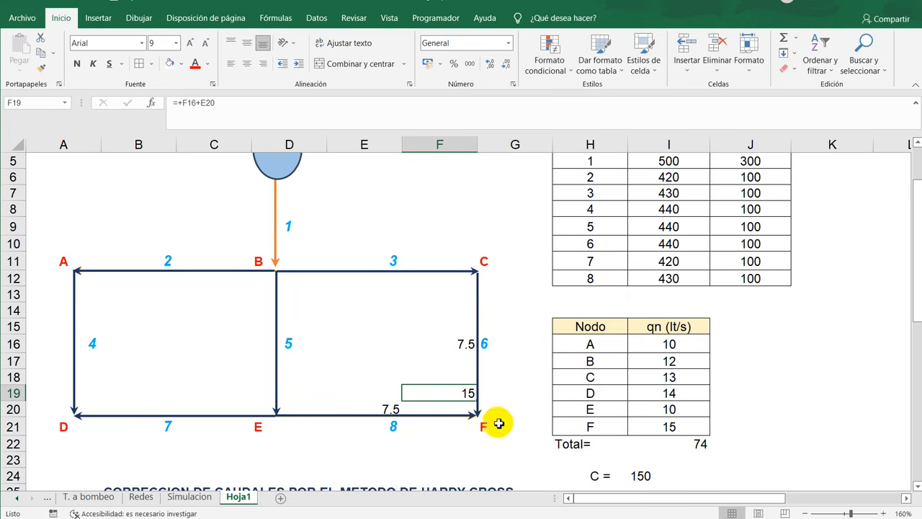
drag(595, 425, 657, 425)
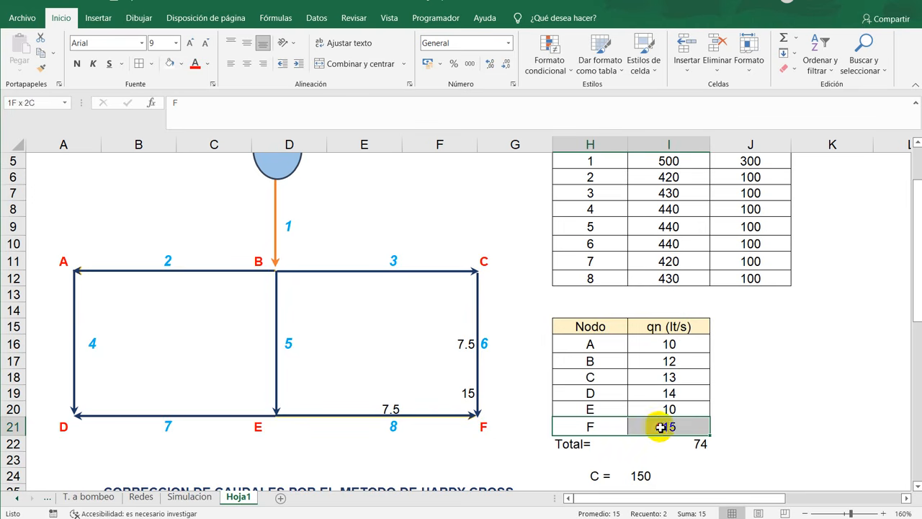
click(462, 396)
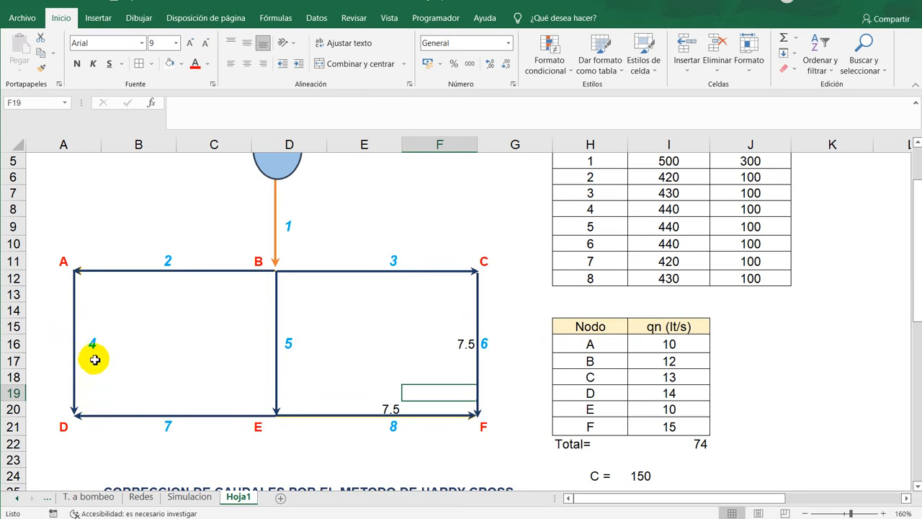
- Distribute node D's demand by entering 8 as the flow of pipe 4 in A17 and 6 for pipe 7 in B20
click(94, 358)
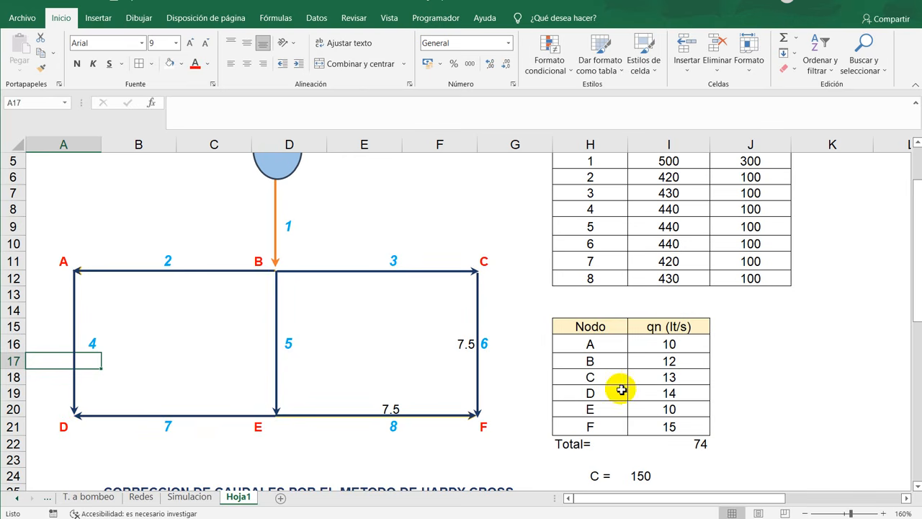
click(664, 395)
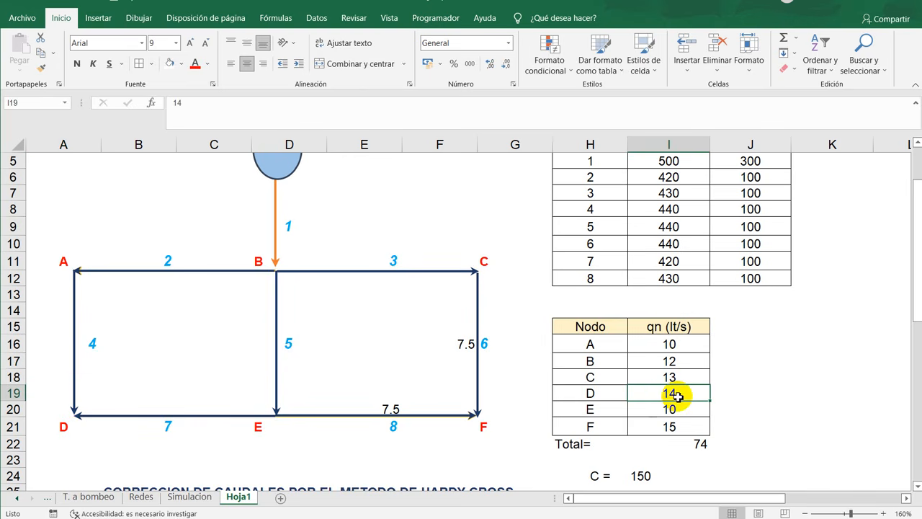
click(96, 361)
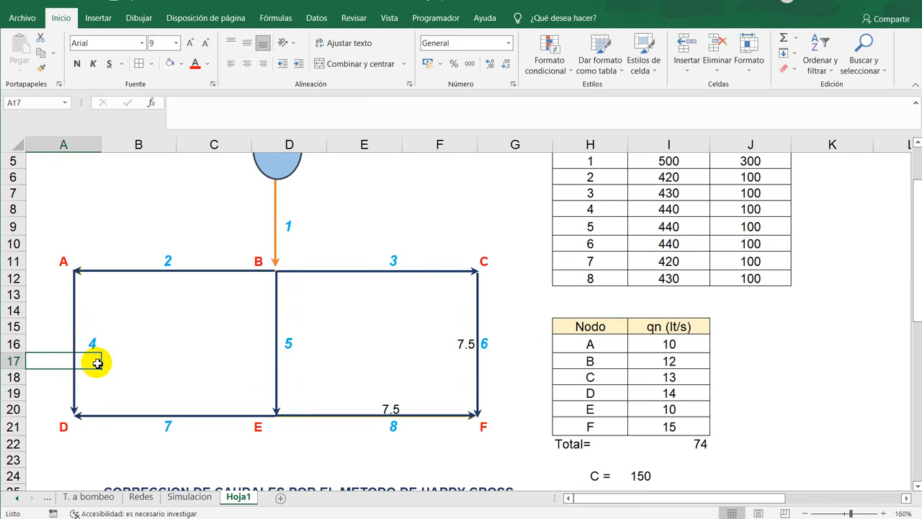
text(8)
key(Return)
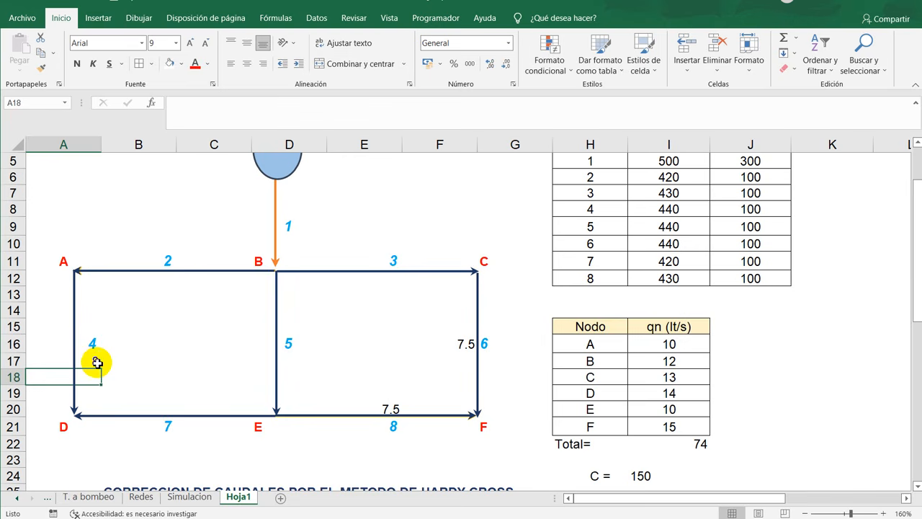
click(165, 406)
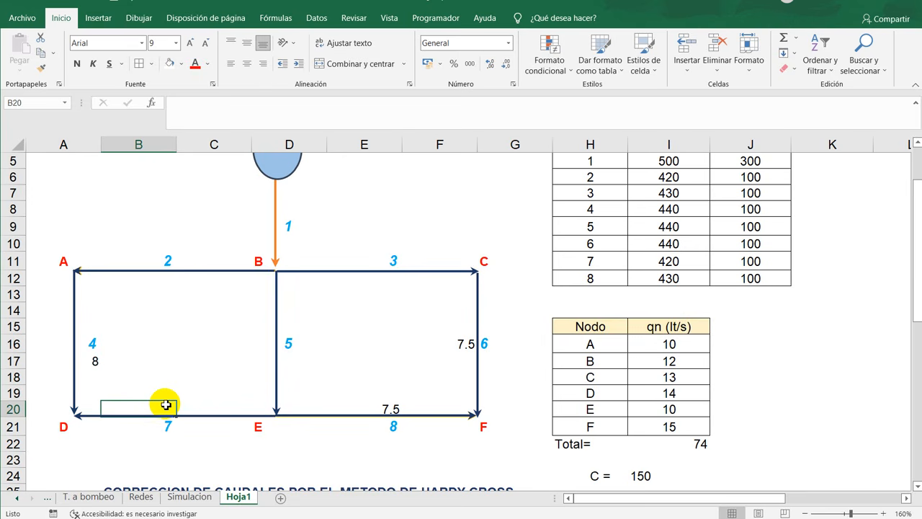
text(6)
key(Return)
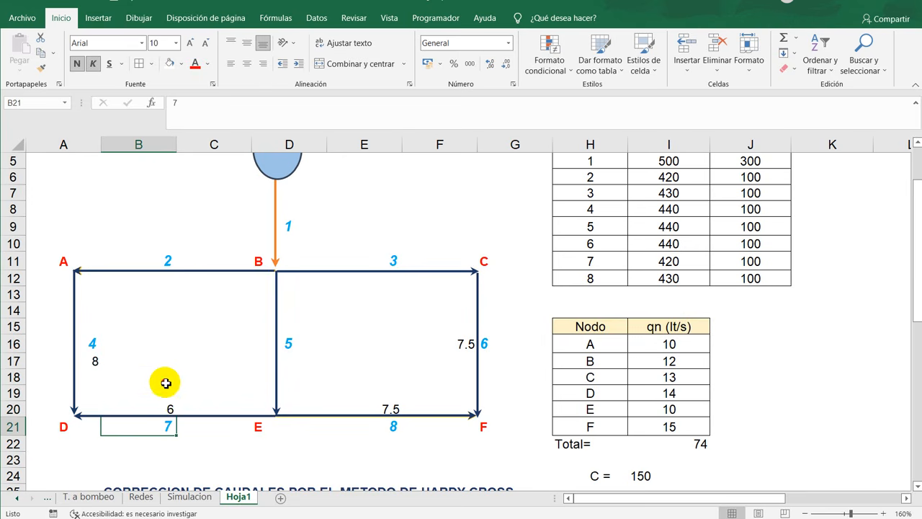
- Add the flows of pipes 4 and 7 in B18 with +A17+B20, compare the sum with node D's demand, and clear the cell
click(167, 379)
text(+)
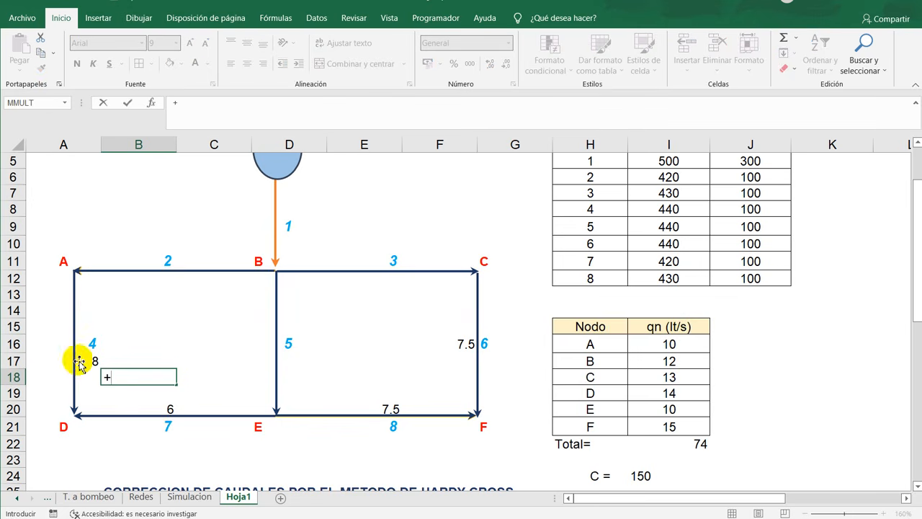
click(86, 361)
text(+)
click(169, 408)
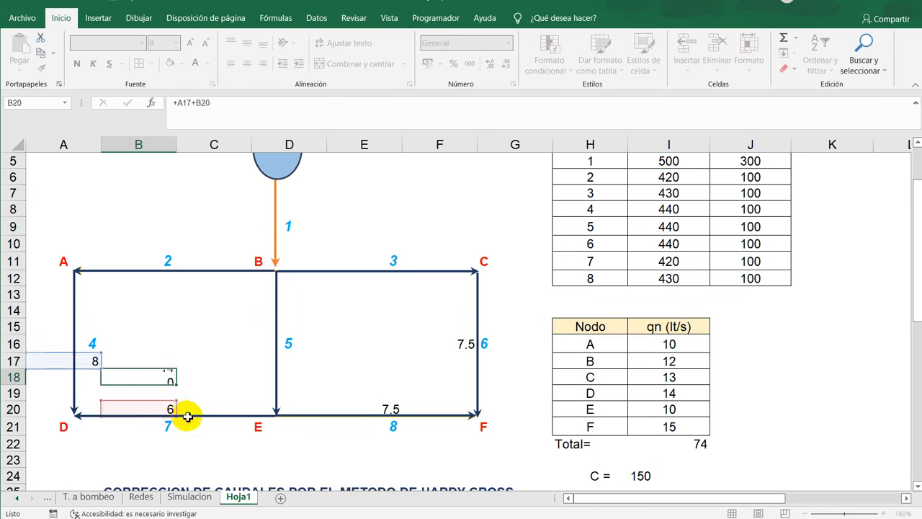
key(Return)
drag(587, 394, 681, 394)
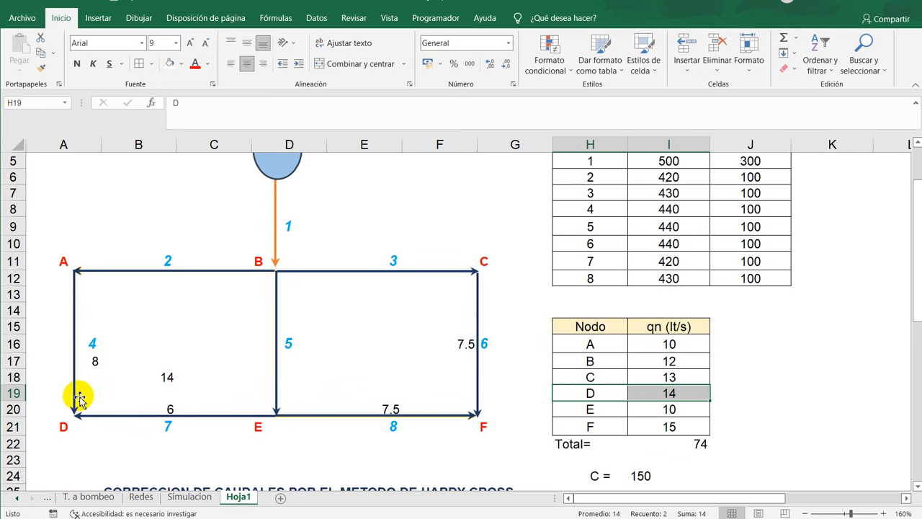
drag(68, 440, 86, 410)
click(161, 376)
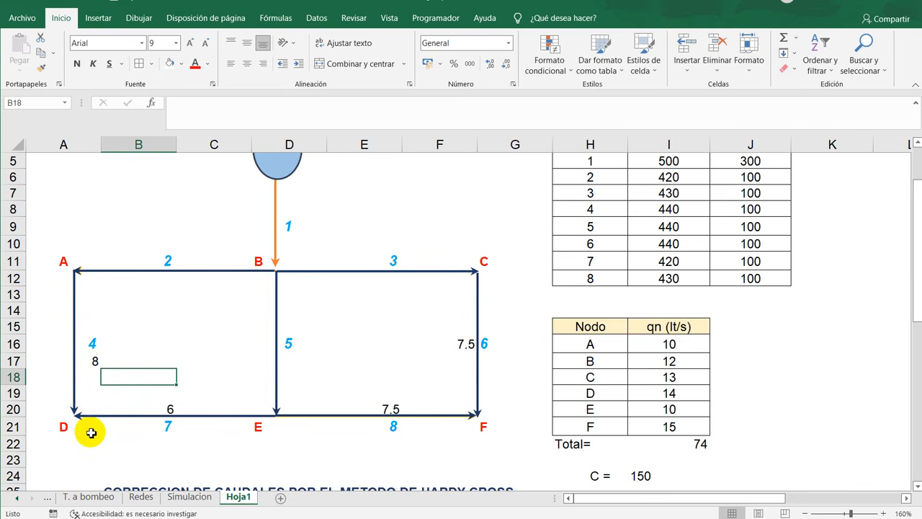
- Calculate the flow of pipe 5 in D17 by adding the flows of pipes 7 and 8 and node E's demand with +B20+E20+I20
click(243, 342)
click(263, 343)
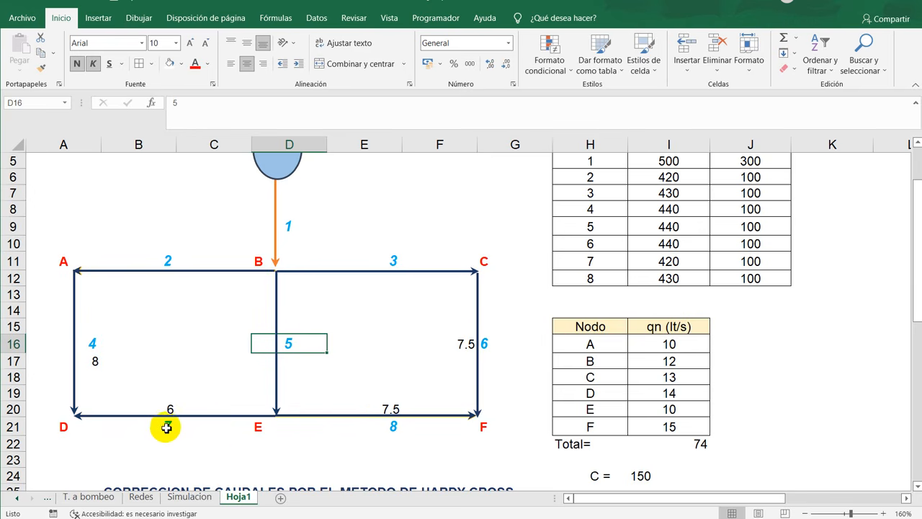
click(393, 438)
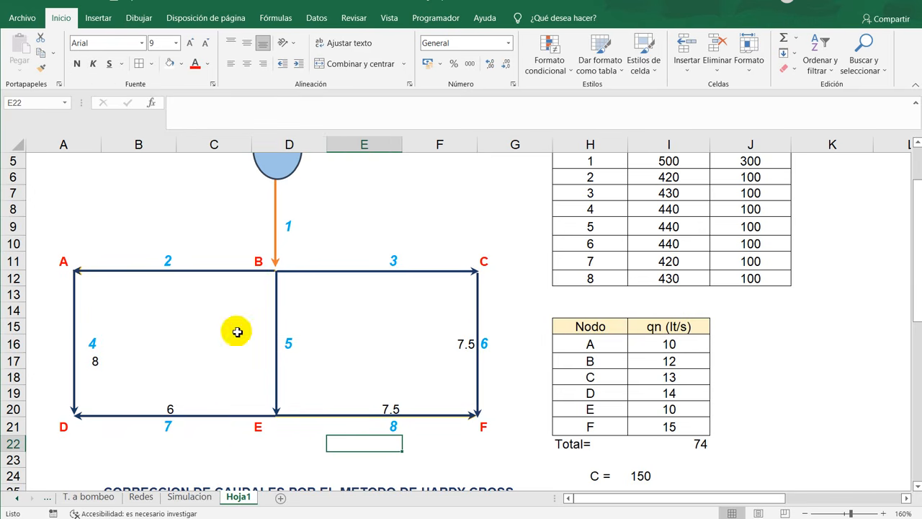
click(273, 429)
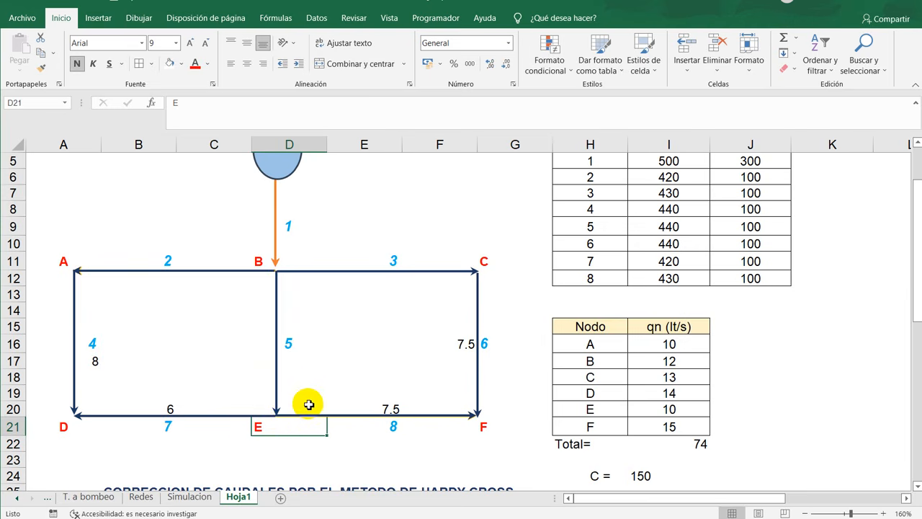
click(292, 364)
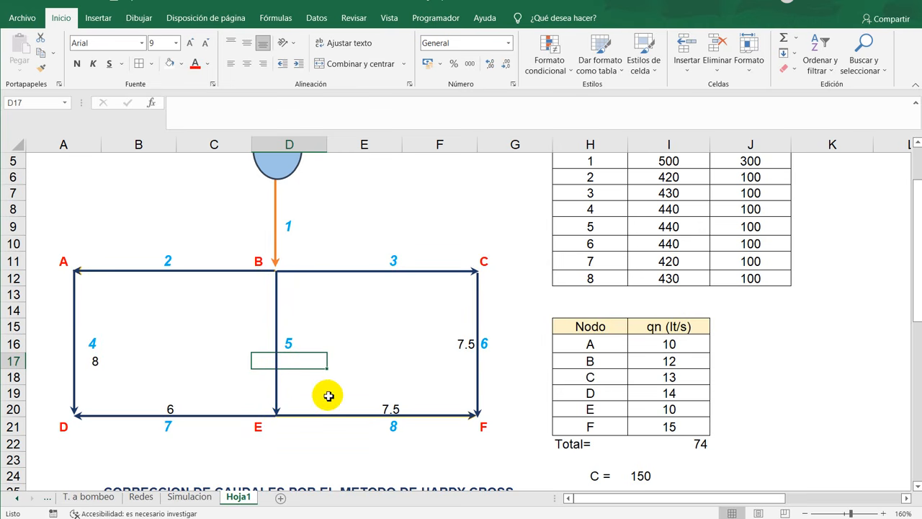
text(+)
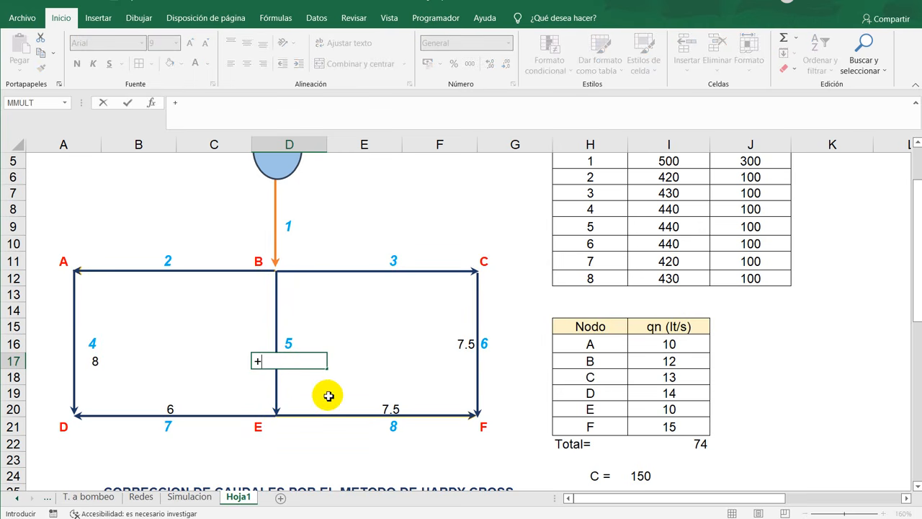
click(172, 408)
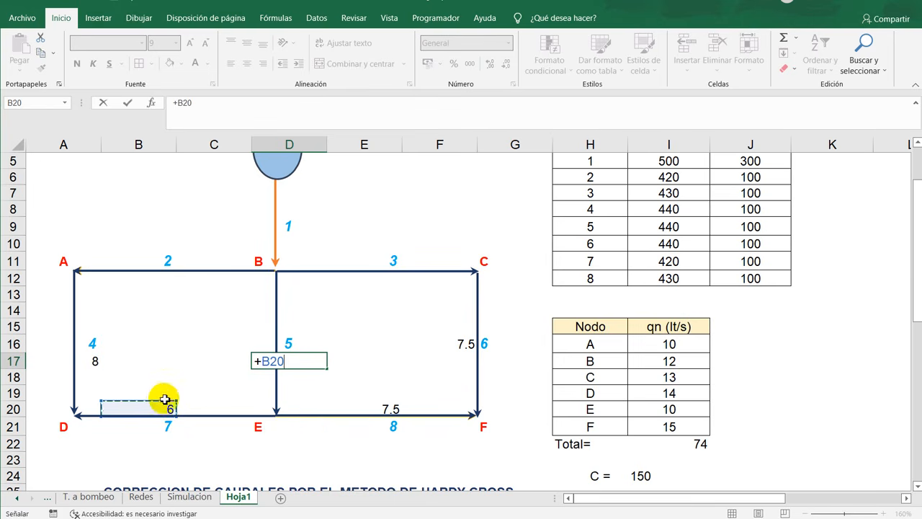
text(+)
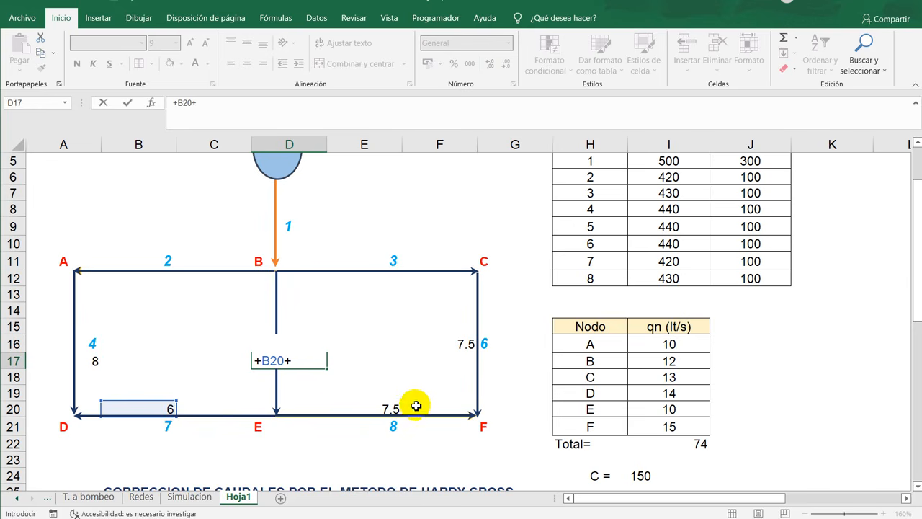
click(394, 409)
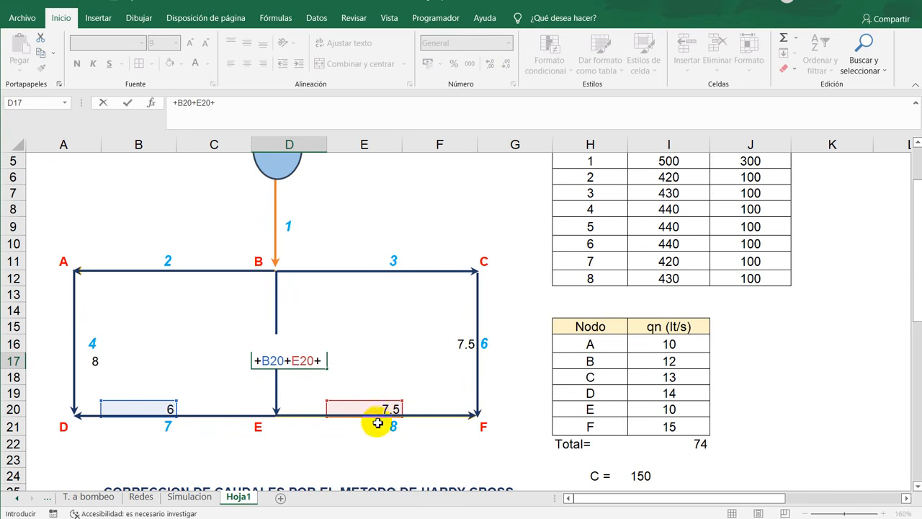
text(+)
click(687, 409)
key(Return)
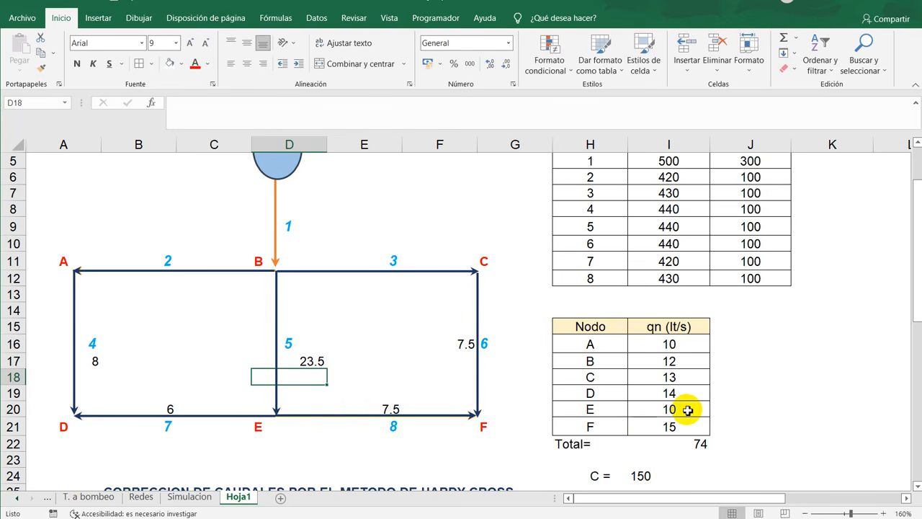
click(322, 364)
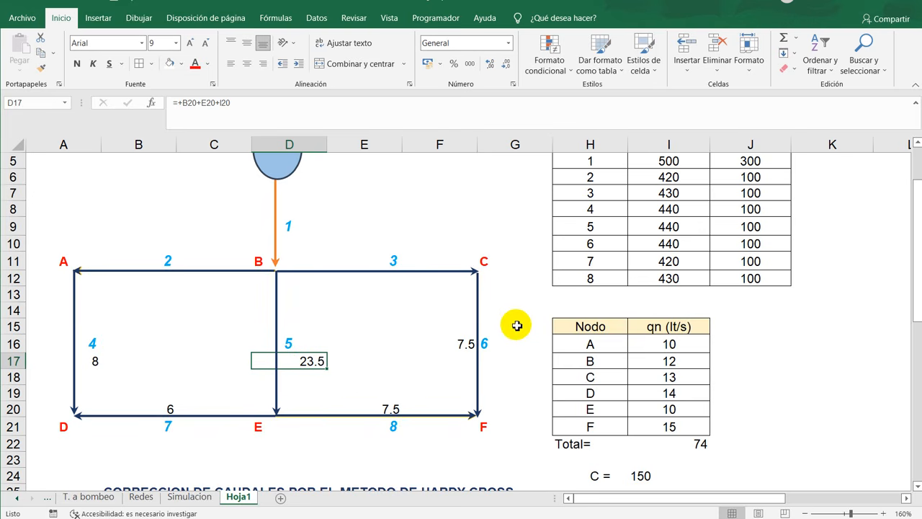
- Calculate the flow of pipe 3 in E12 by adding node C's demand and pipe 6's flow with +I18+F16
click(385, 284)
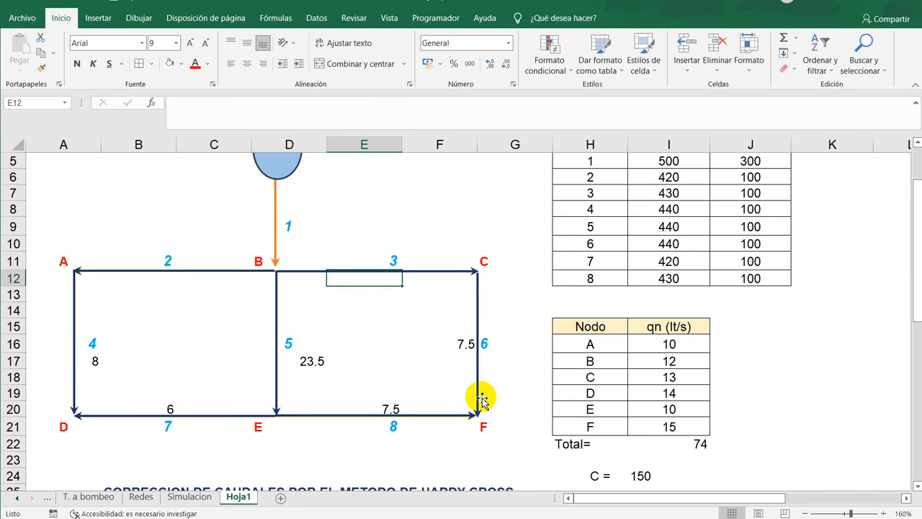
text(+)
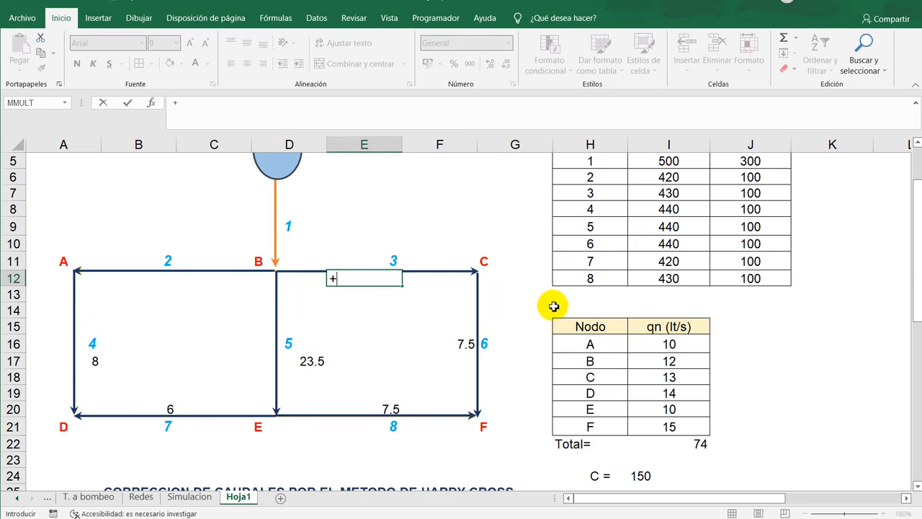
click(659, 373)
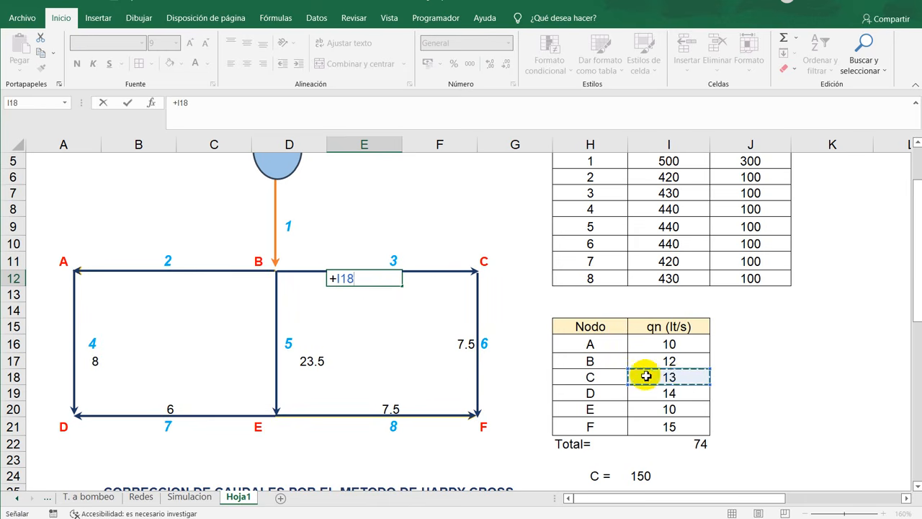
text(+)
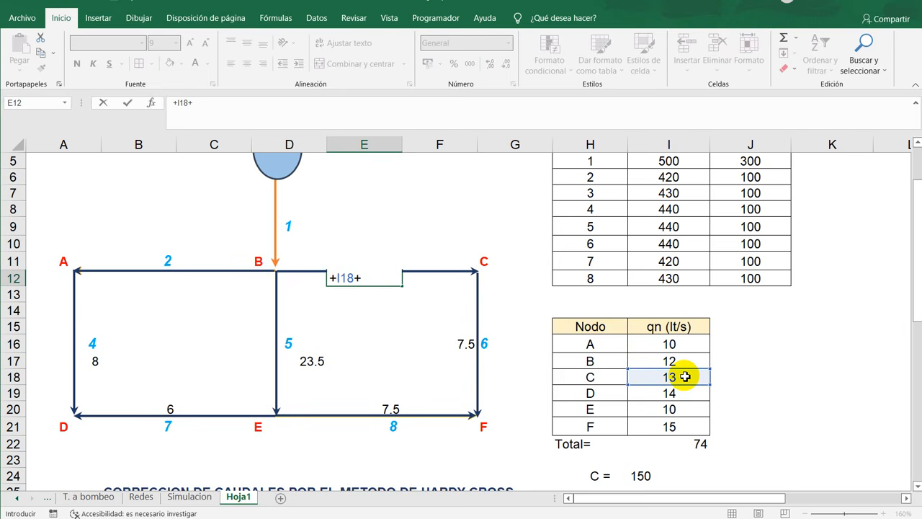
click(466, 344)
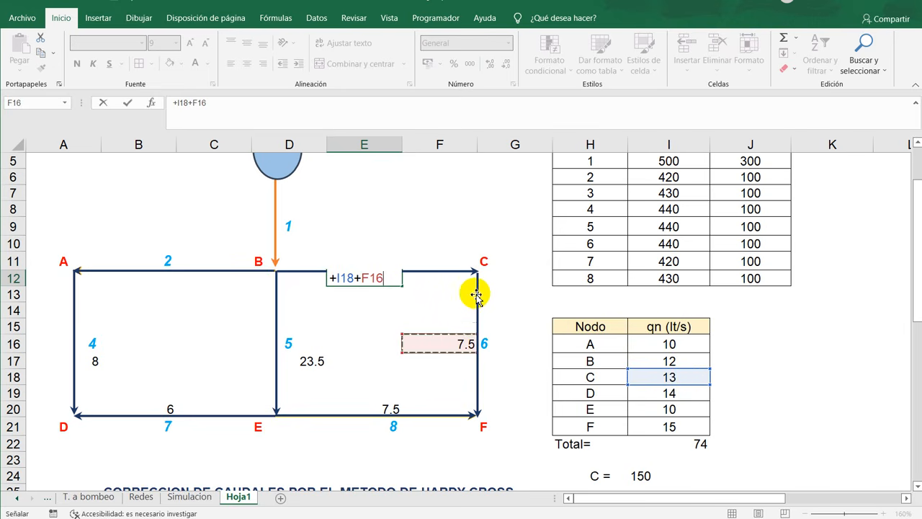
key(Return)
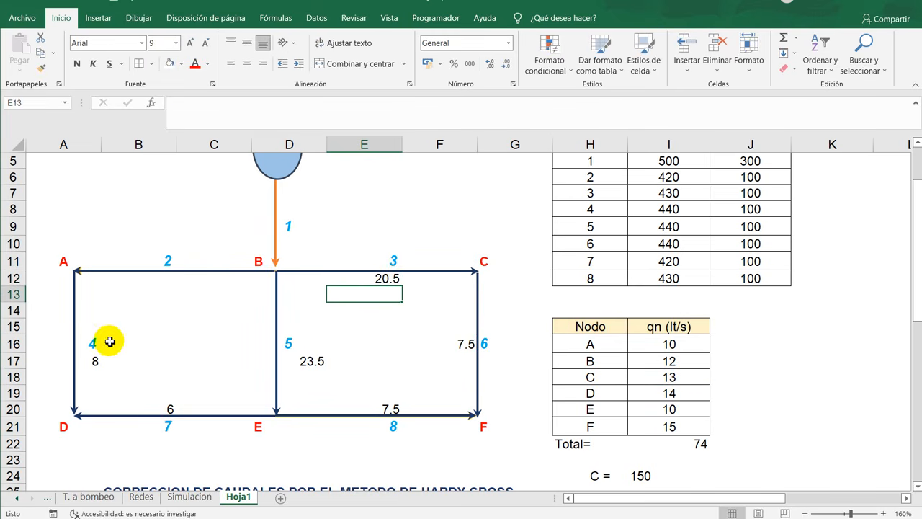
- Calculate the flow of pipe 2 in B12 by adding node A's demand and pipe 4's flow with +I16+A17
click(175, 282)
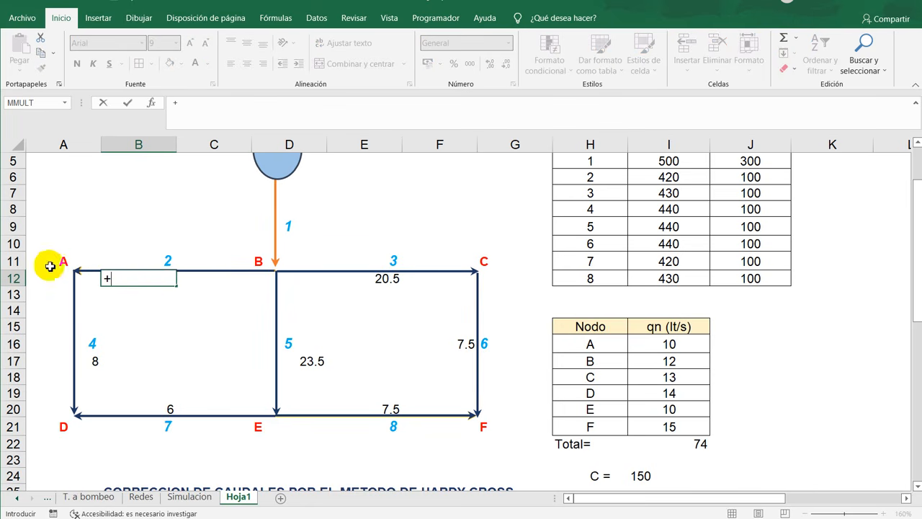
click(682, 345)
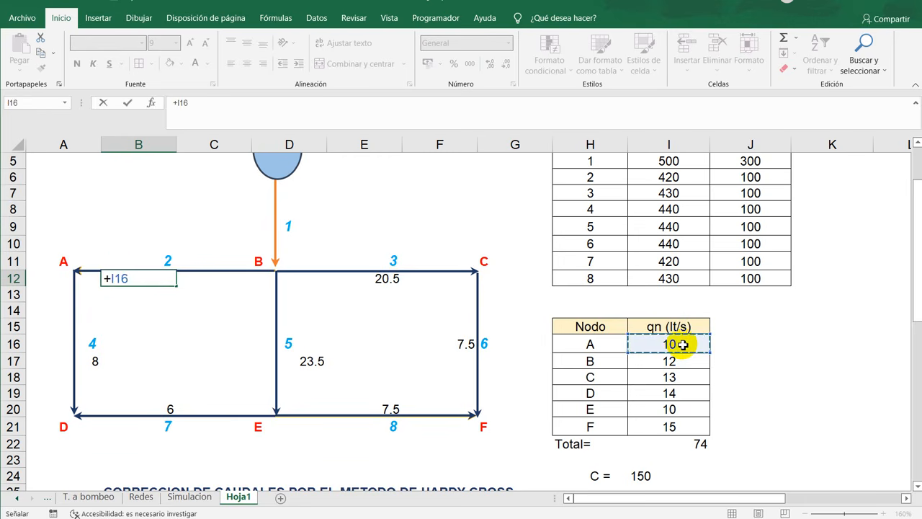
text(+)
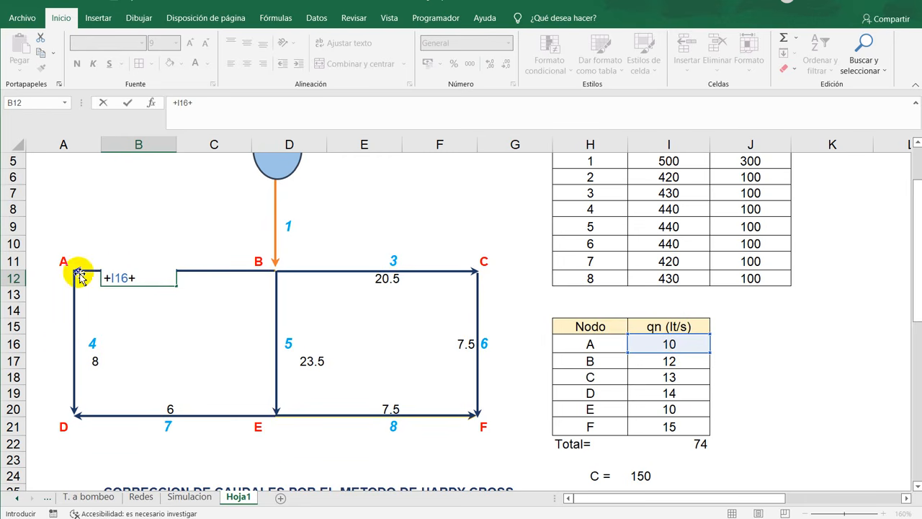
click(97, 362)
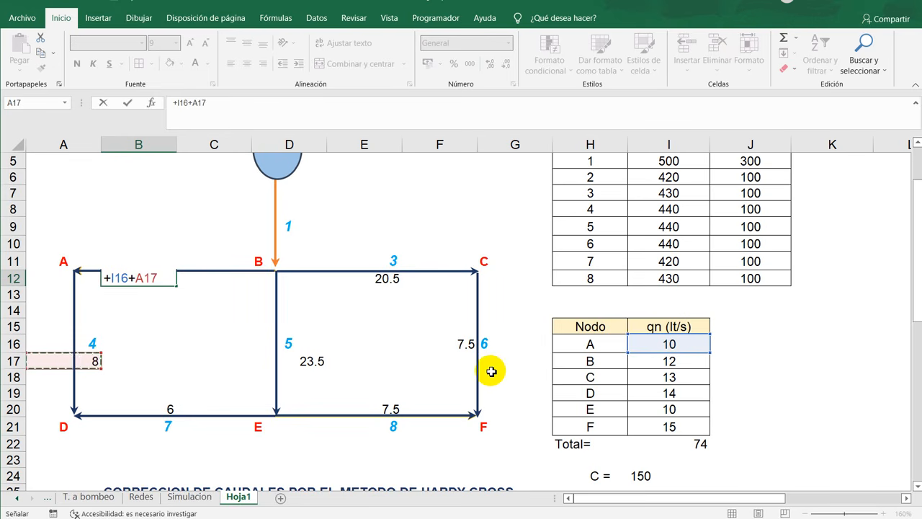
key(Return)
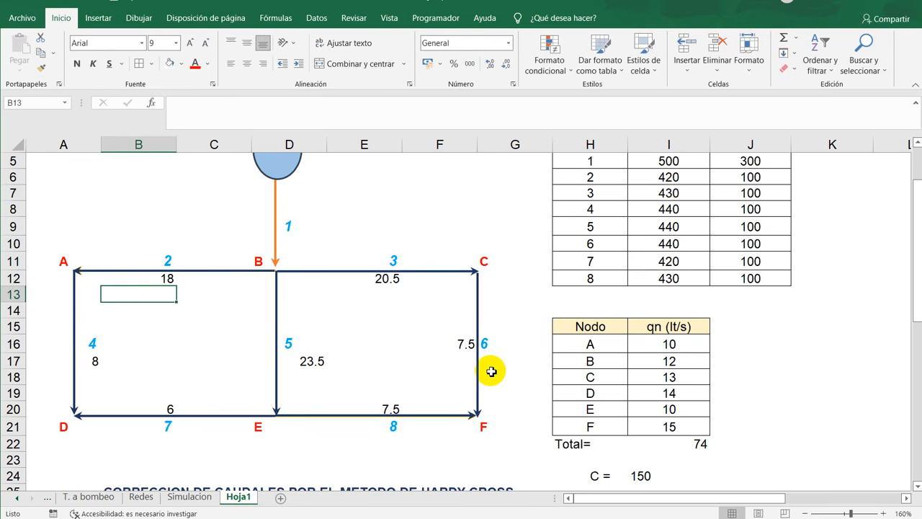
click(161, 281)
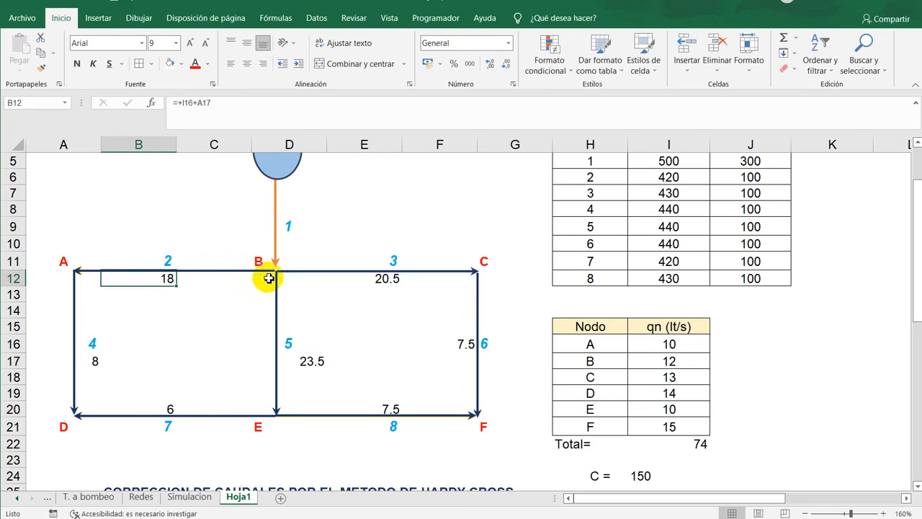
- Calculate the supply flow of pipe 1 in D8 from pipes 2, 3 and 5 and node B's demand with +B12+E12+D17+I17
click(289, 207)
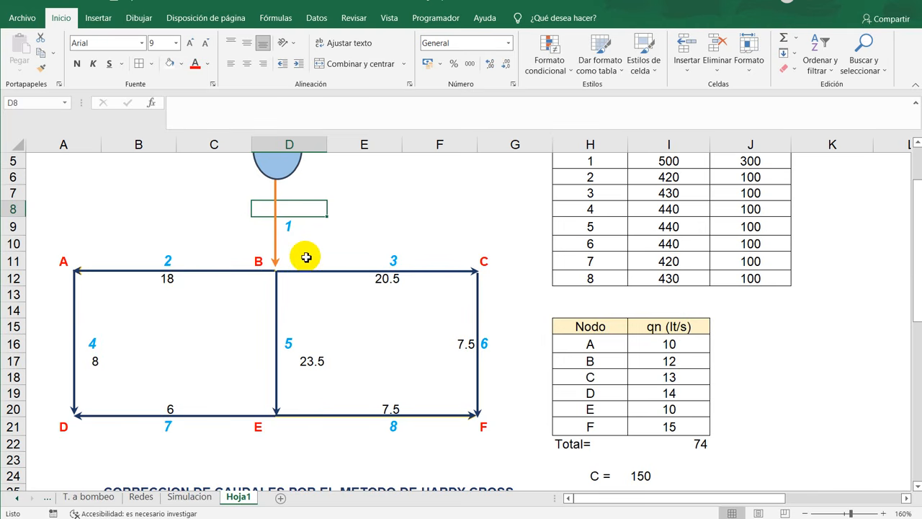
text(+)
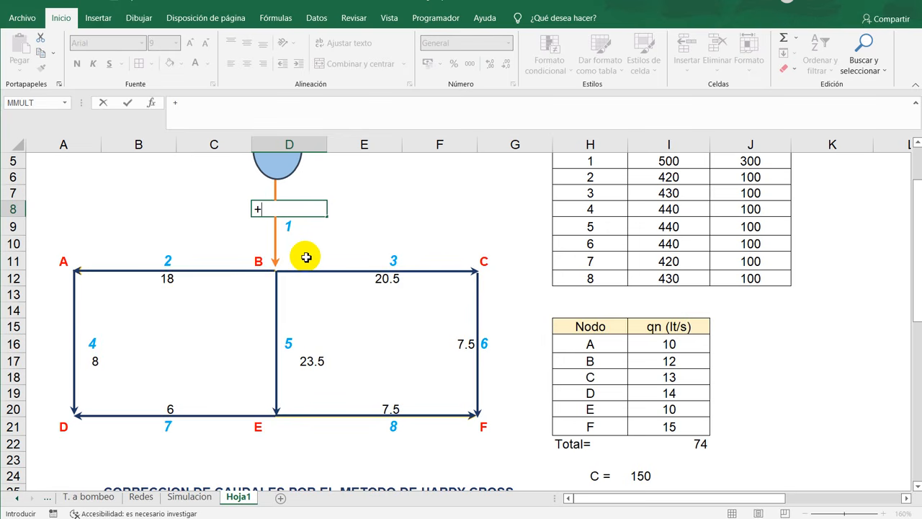
click(168, 281)
text(+)
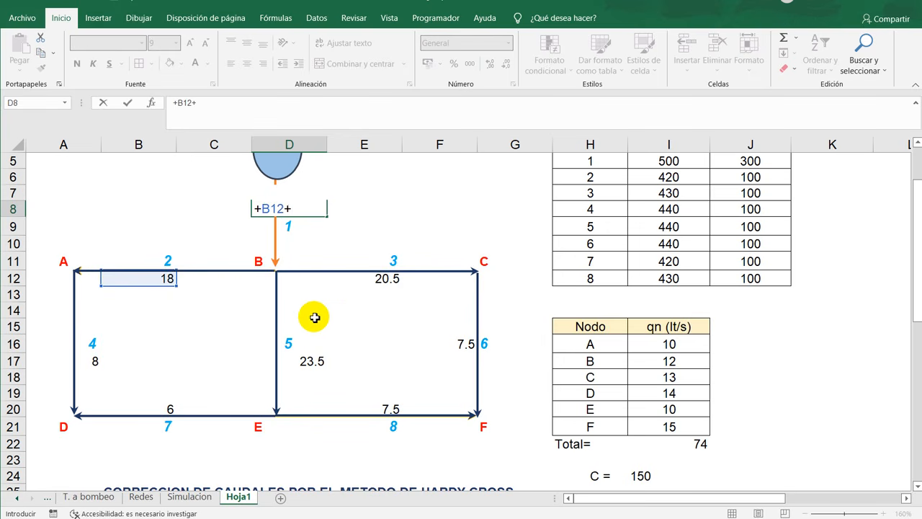
click(389, 278)
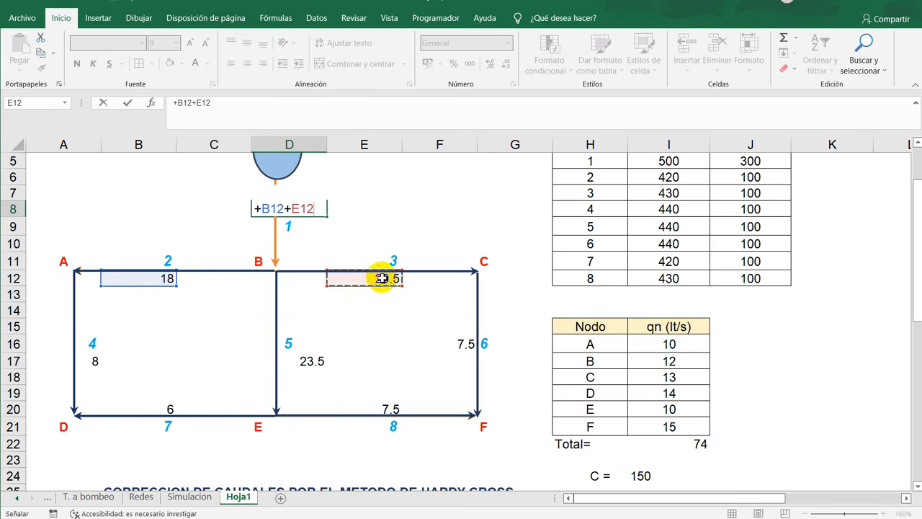
text(+)
click(306, 361)
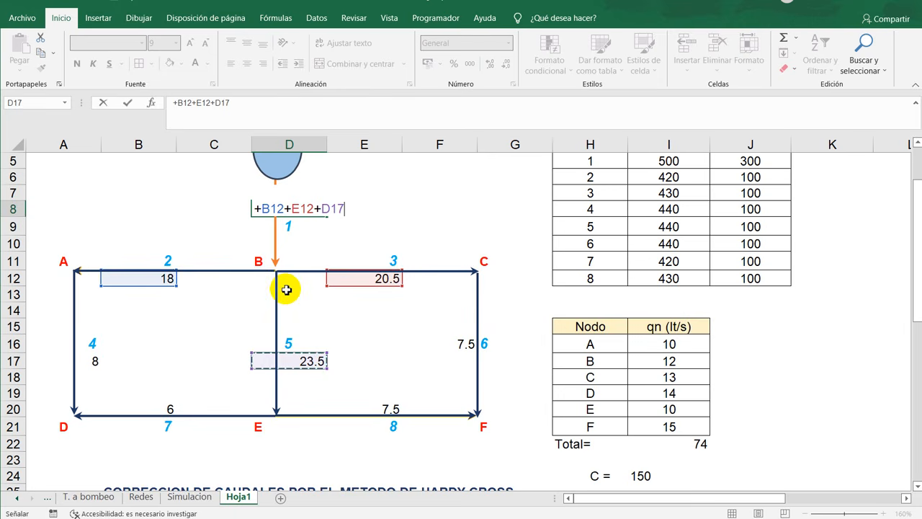
text(+)
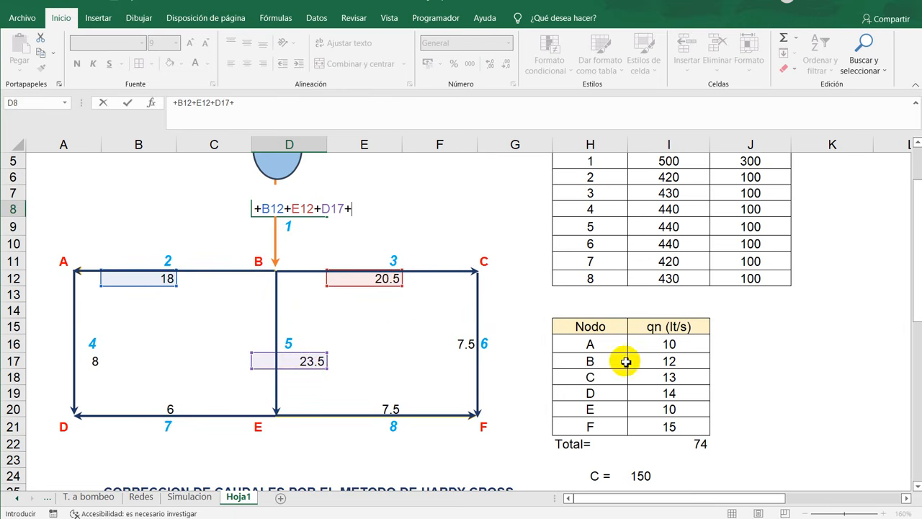
click(667, 362)
key(Return)
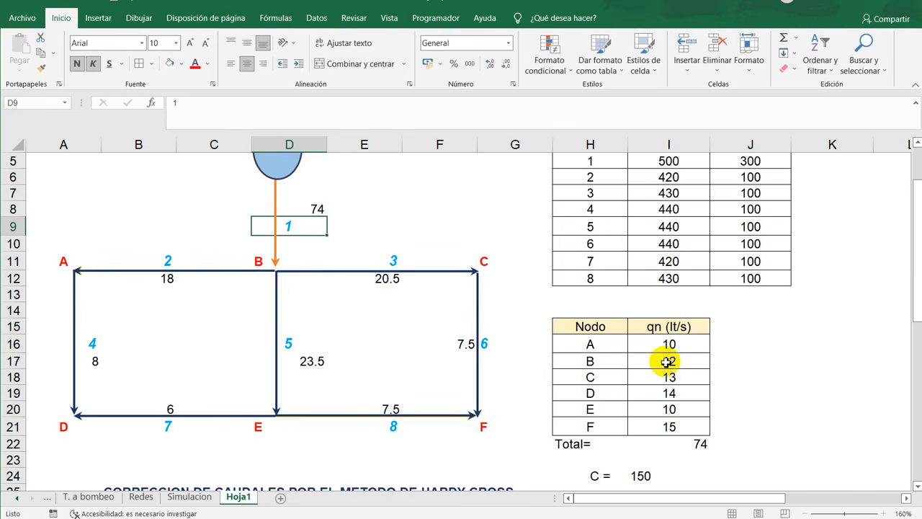
click(298, 209)
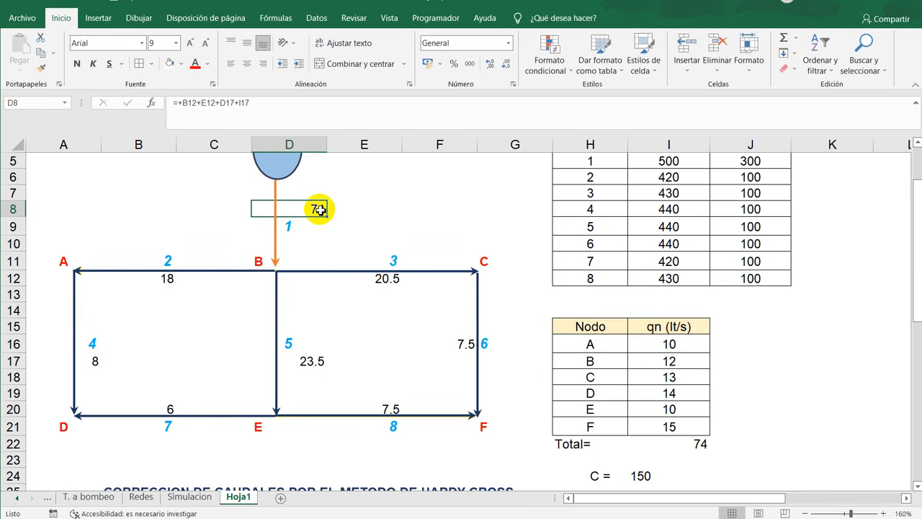
scroll(317, 295, up, 1)
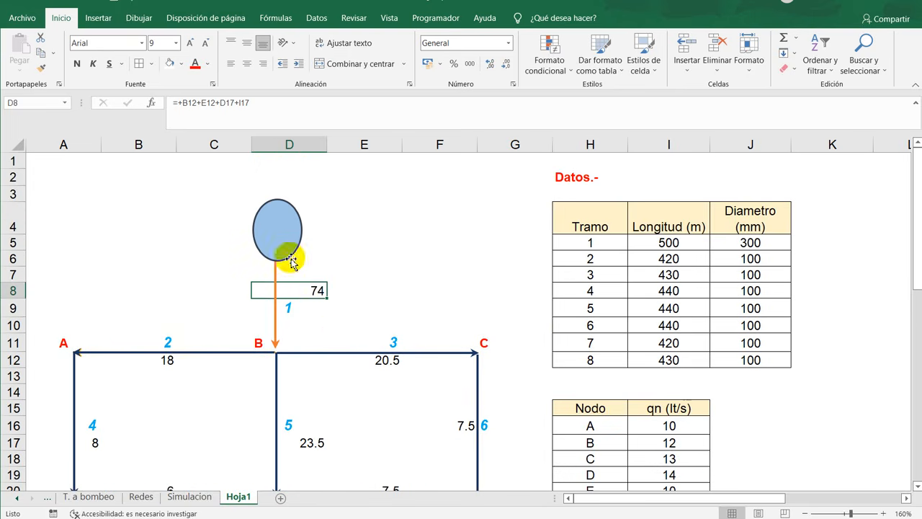
- Compare the node demand total in I22 and its summed range I16:I21 with the supply flow of pipe 1 in D8
scroll(757, 438, down, 3)
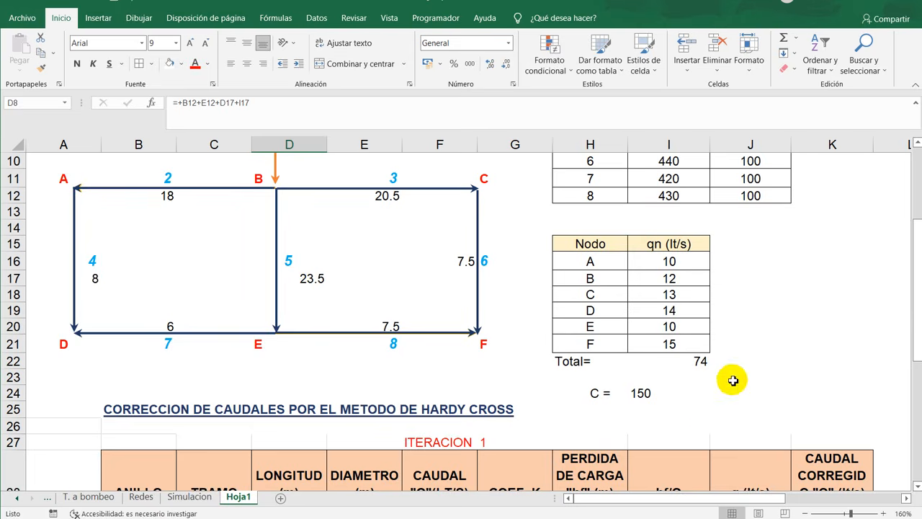
scroll(699, 399, up, 2)
scroll(703, 414, down, 1)
scroll(703, 414, down, 2)
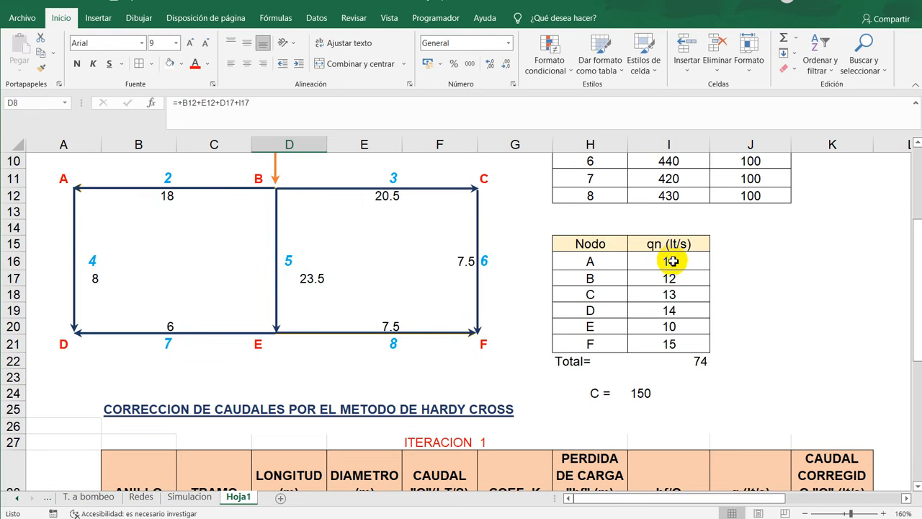
drag(672, 260, 684, 344)
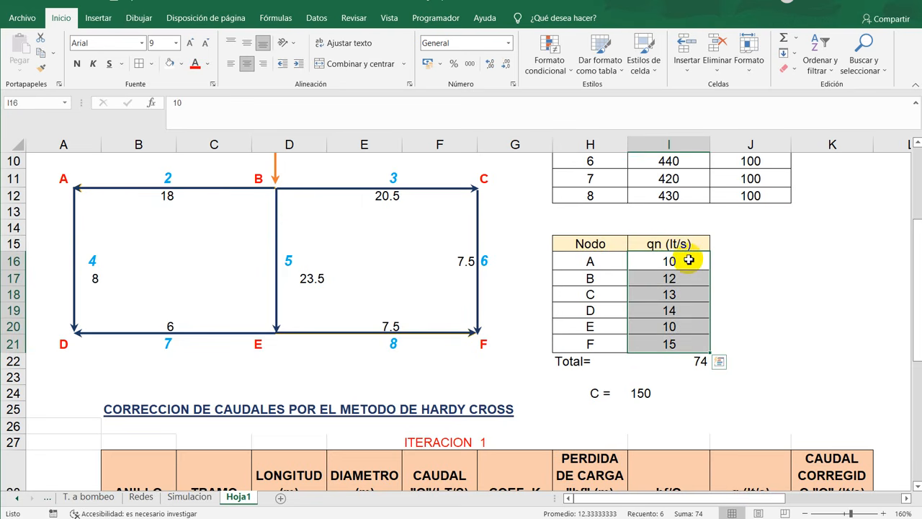
drag(689, 259, 690, 344)
click(689, 362)
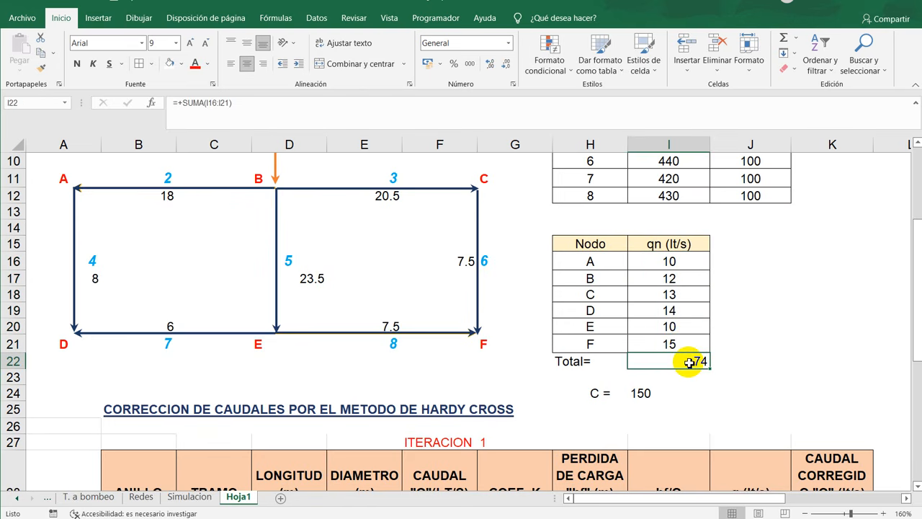
double_click(689, 362)
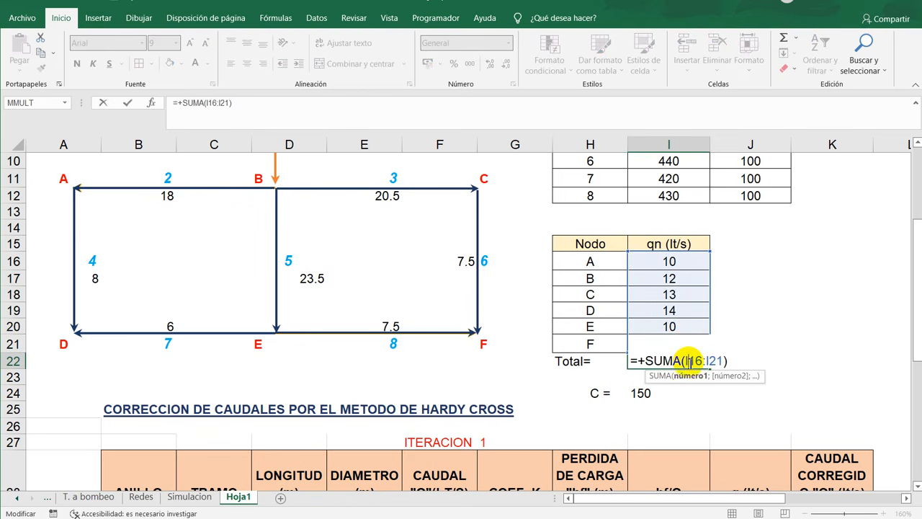
scroll(655, 353, up, 2)
scroll(652, 358, up, 1)
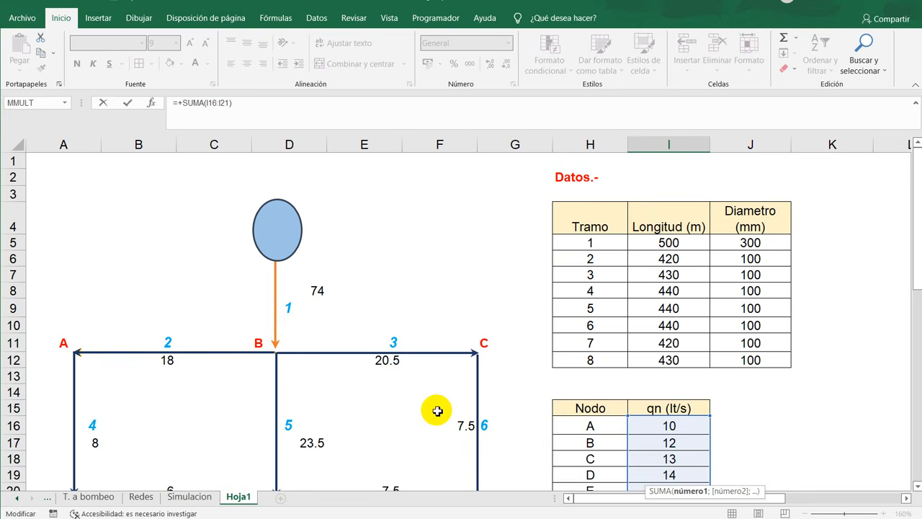
scroll(436, 411, down, 1)
key(Escape)
scroll(484, 423, down, 2)
scroll(484, 423, up, 2)
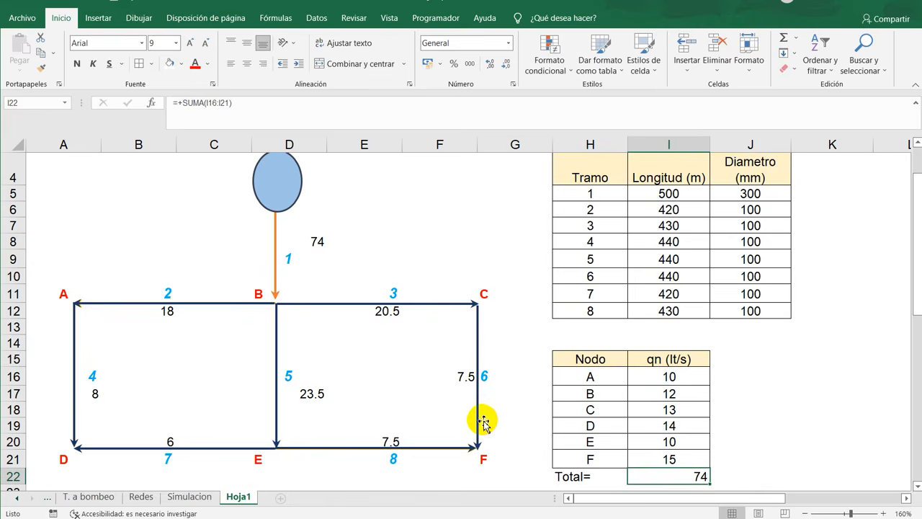
click(315, 241)
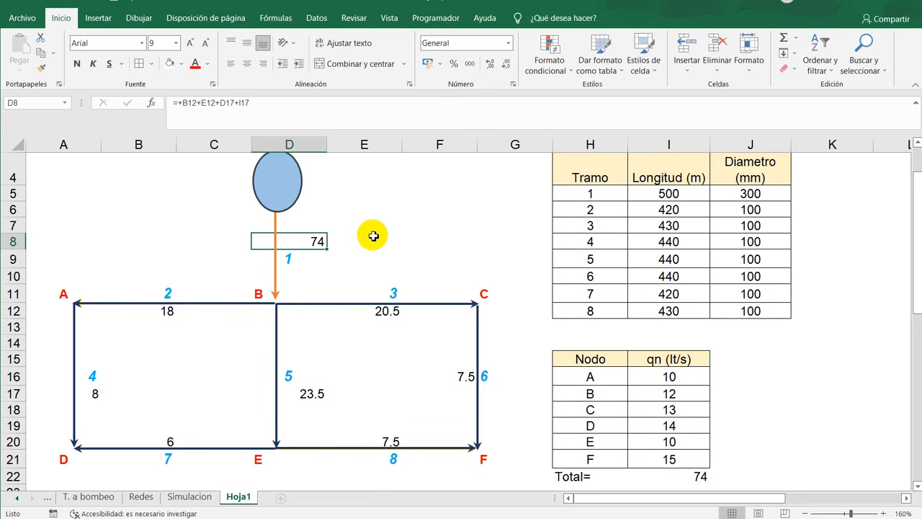
- Review the columns of the empty iteration 1 table, from ANILLO and TRAMO through flow, K coefficient and head loss to q
scroll(373, 235, down, 6)
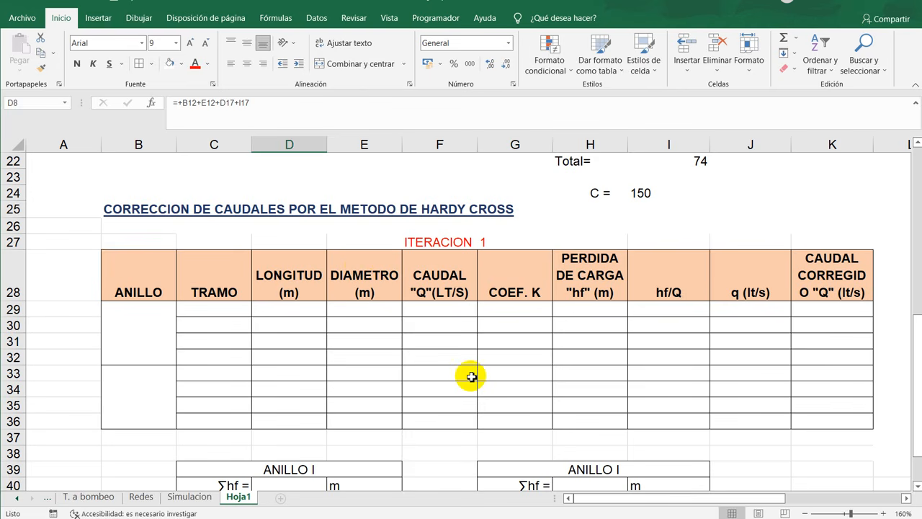
mouse_move(156, 274)
mouse_down()
mouse_move(336, 389)
mouse_move(833, 384)
mouse_up()
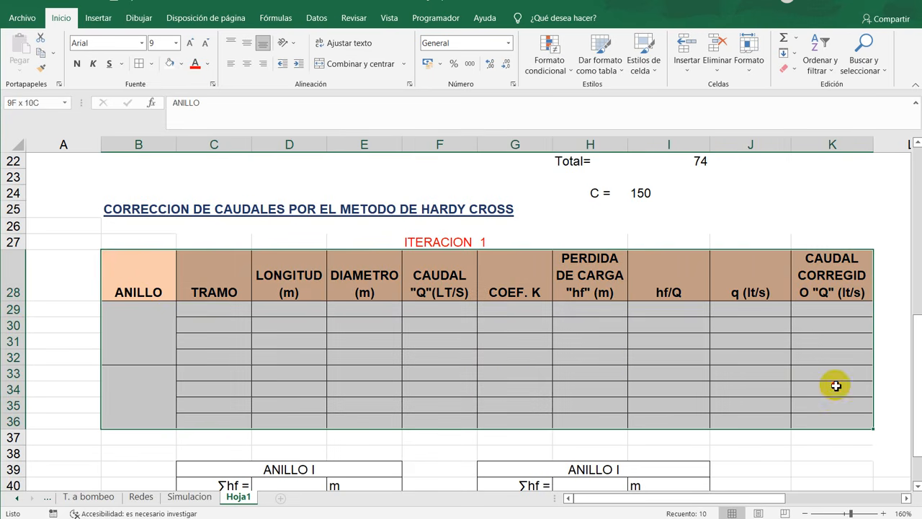
click(285, 359)
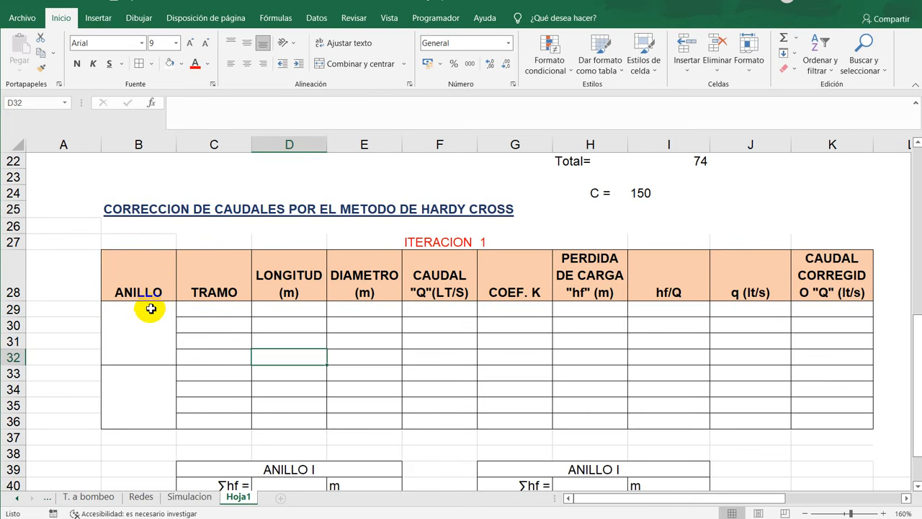
drag(151, 291, 161, 401)
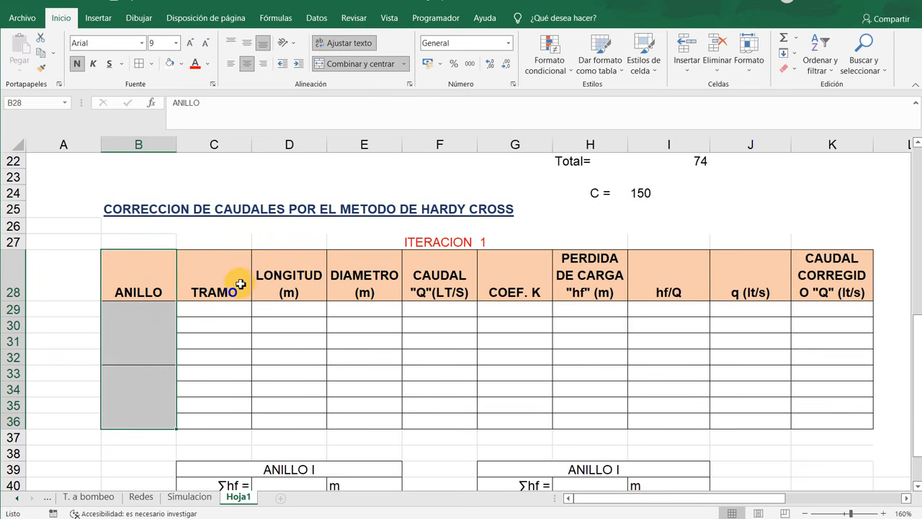
drag(237, 279, 242, 332)
drag(236, 407, 236, 418)
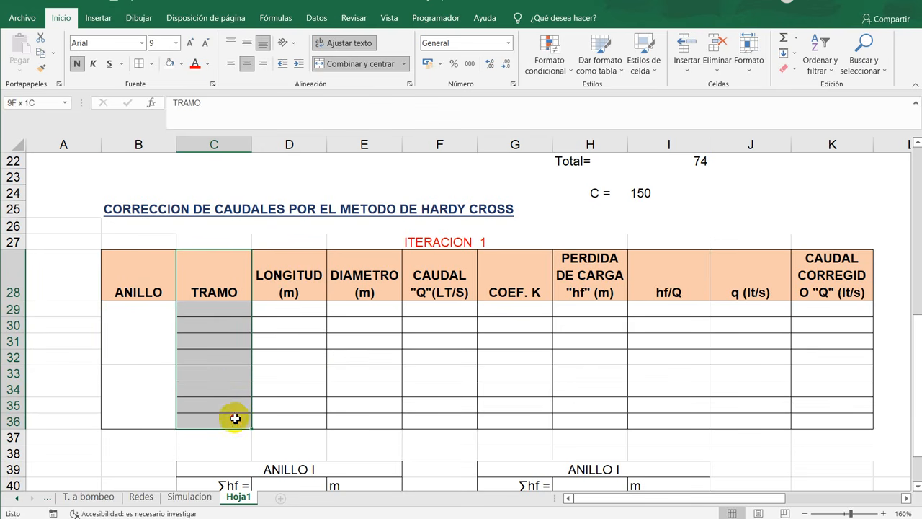
drag(313, 288, 309, 426)
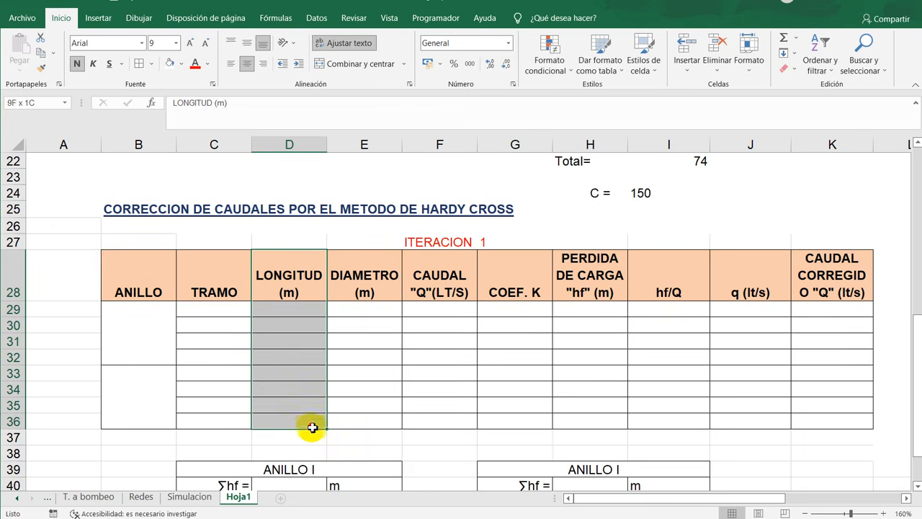
drag(366, 292, 381, 422)
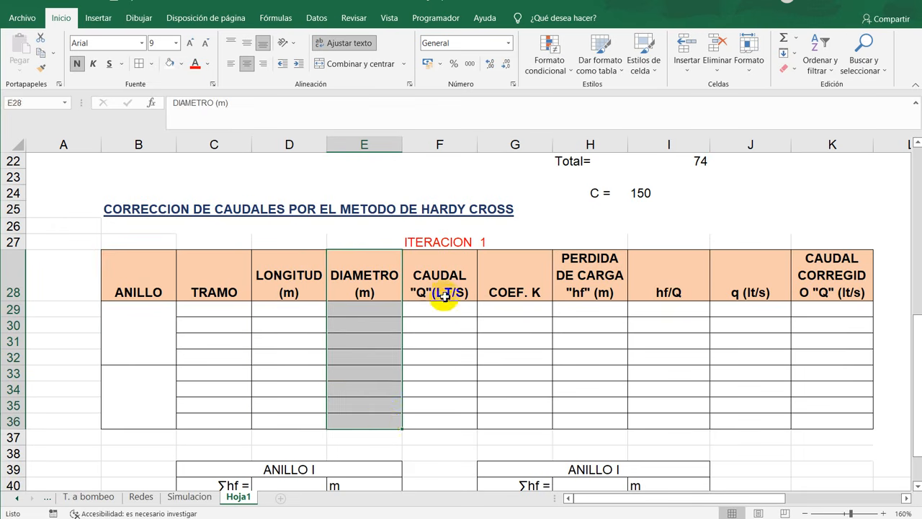
drag(439, 278, 453, 420)
drag(529, 289, 531, 421)
drag(616, 273, 611, 420)
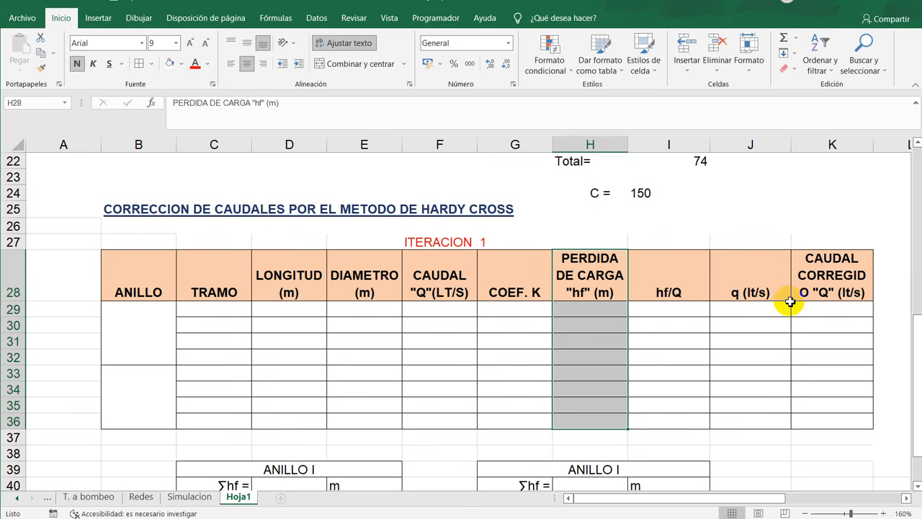
click(762, 292)
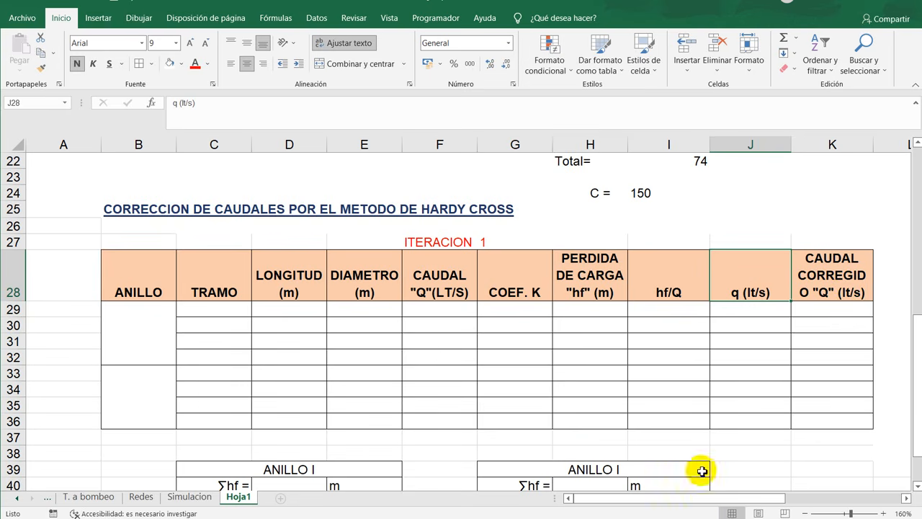
- Examine the three equations for K, hf and q beside the iteration 1 table and return to the network diagram
drag(735, 498, 825, 481)
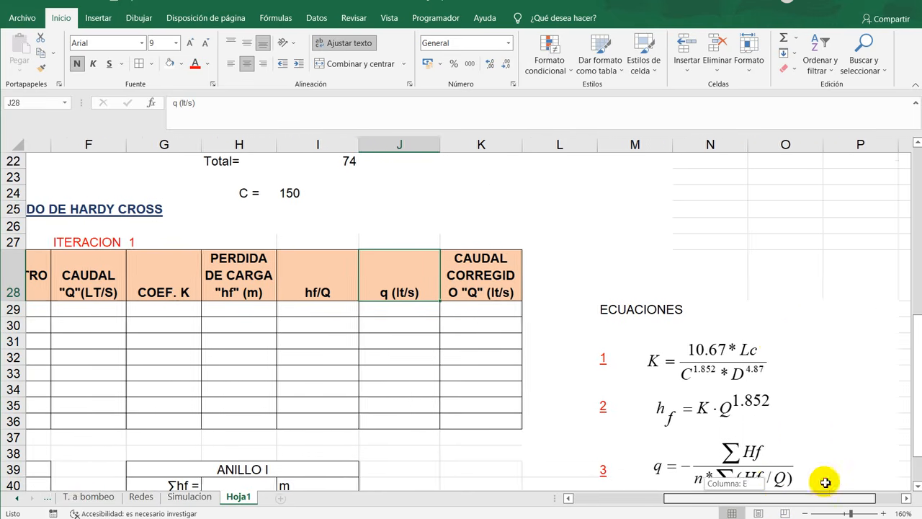
scroll(750, 334, down, 2)
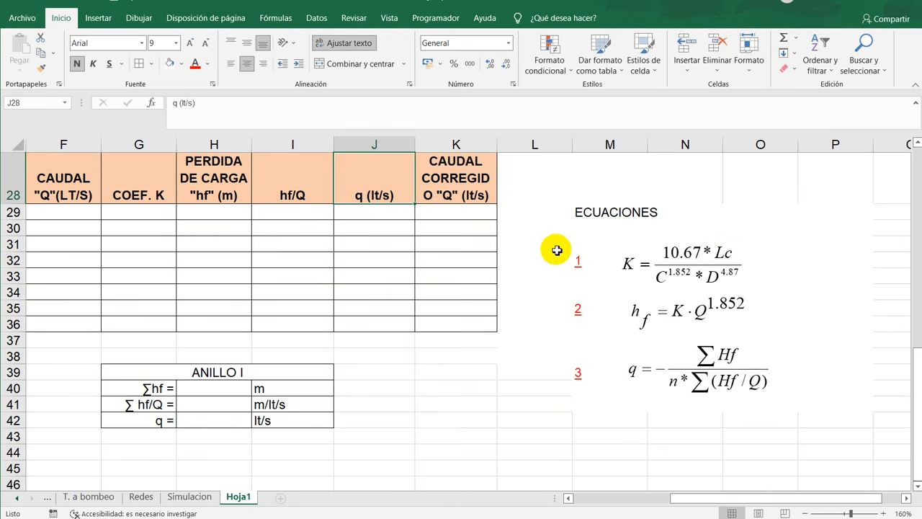
drag(555, 250, 790, 327)
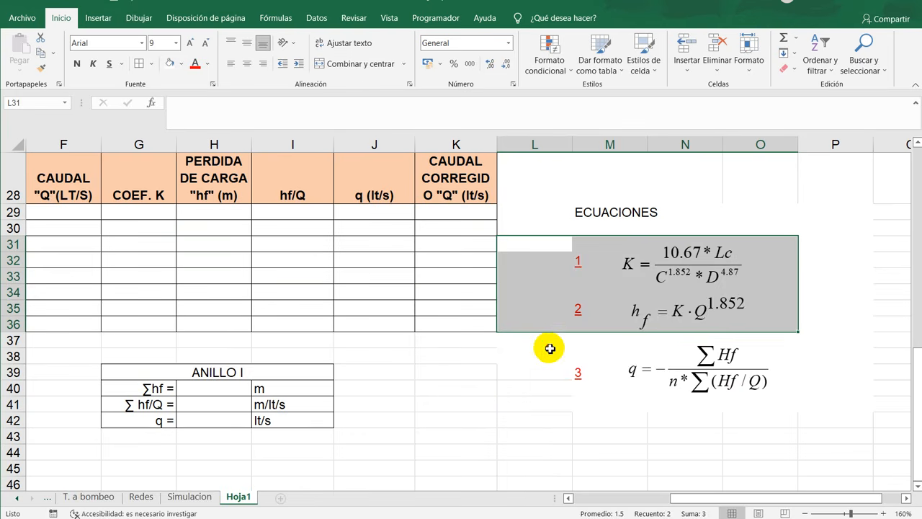
drag(550, 346, 808, 399)
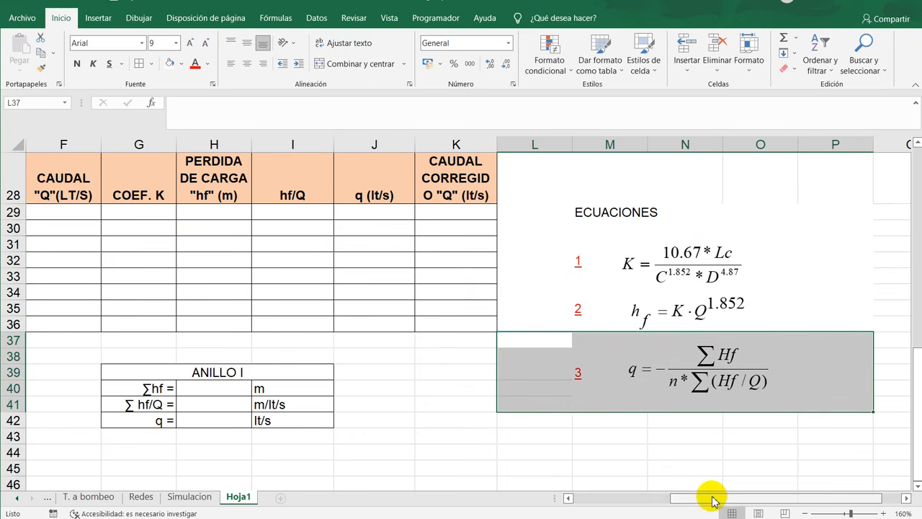
drag(711, 497, 428, 403)
scroll(418, 365, up, 6)
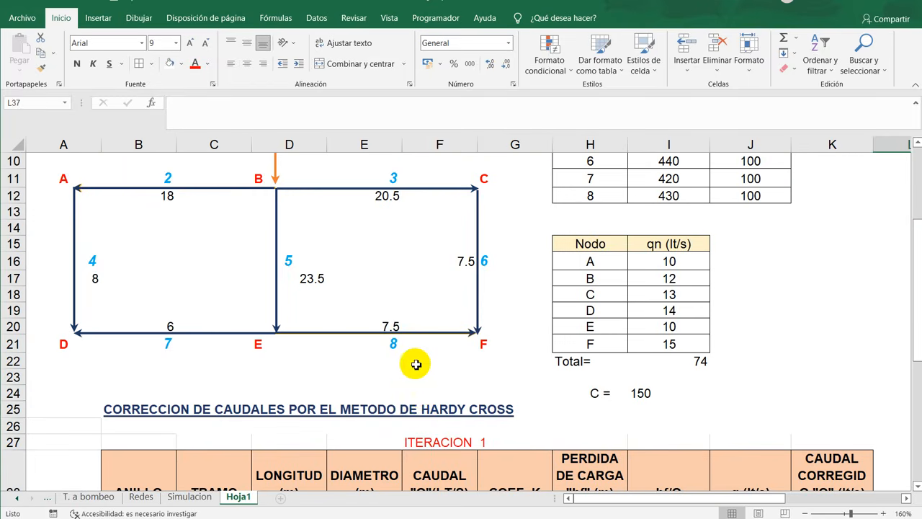
click(409, 408)
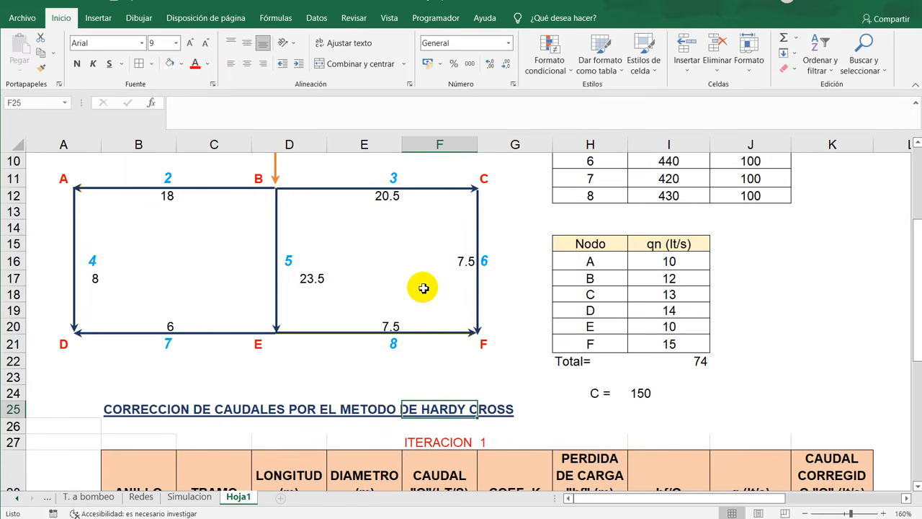
- Draw a clockwise arrow with the red pen inside each of the two loops of the network diagram
scroll(423, 288, up, 2)
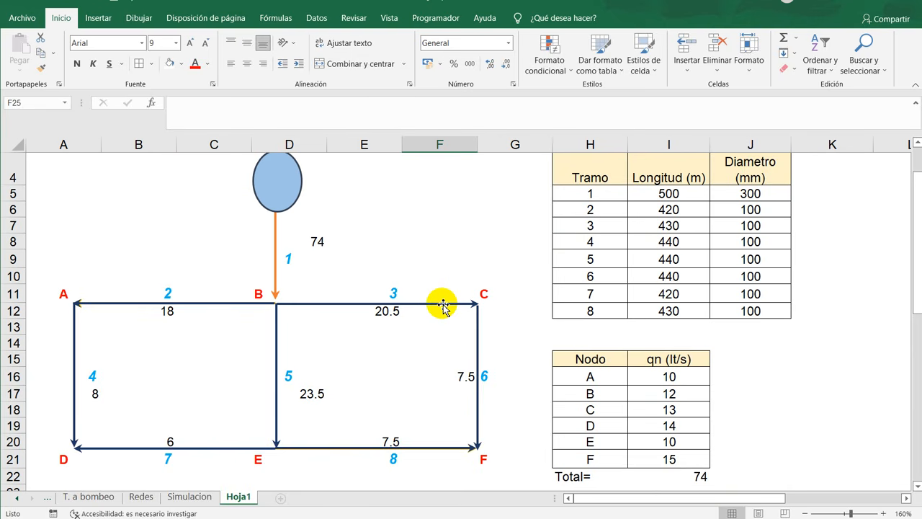
click(148, 18)
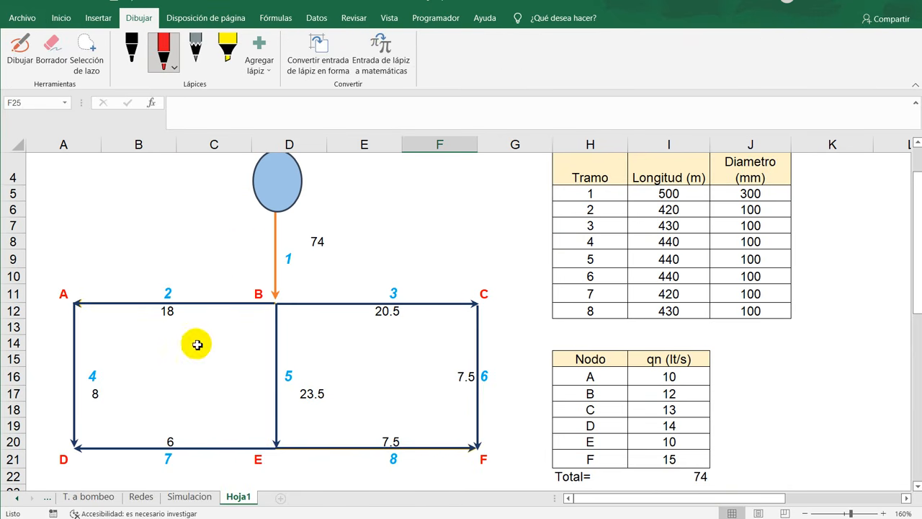
click(19, 52)
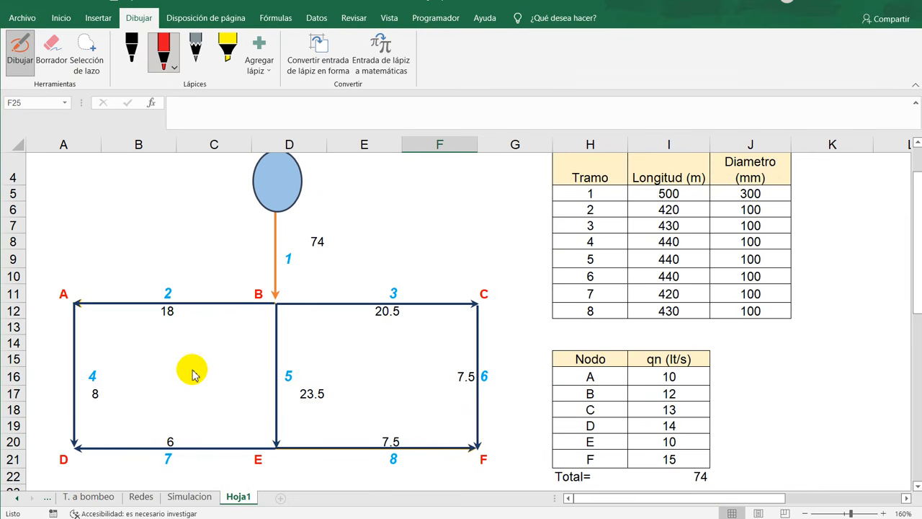
mouse_move(149, 365)
mouse_down()
mouse_move(161, 346)
mouse_move(212, 365)
mouse_move(214, 390)
mouse_move(171, 410)
mouse_up()
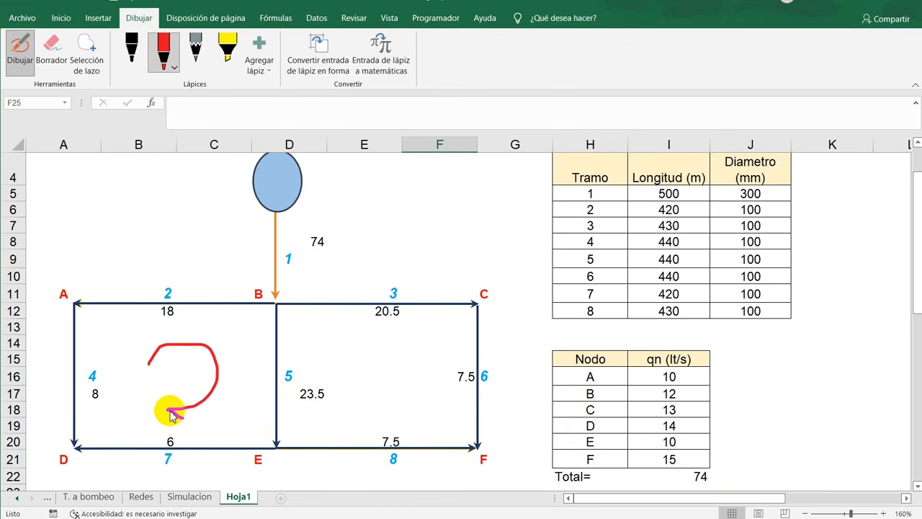
drag(182, 402, 182, 402)
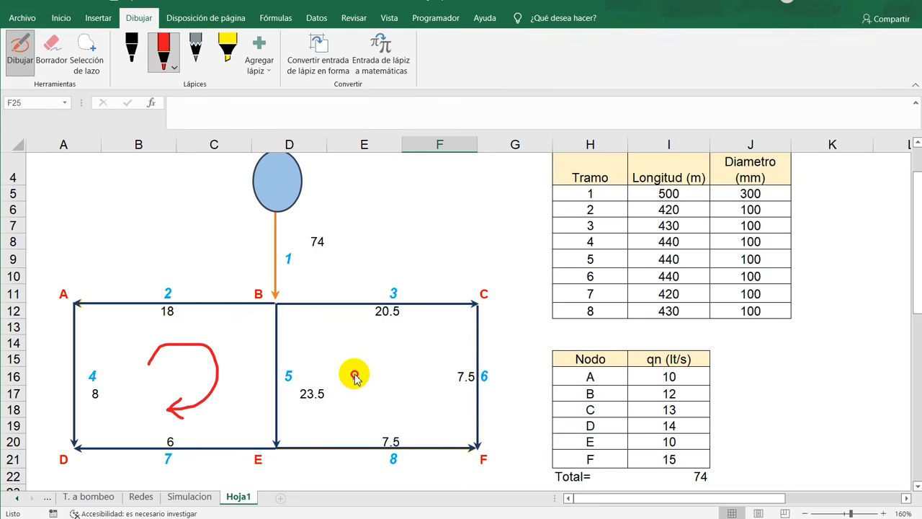
mouse_move(354, 376)
mouse_down()
mouse_move(379, 355)
mouse_move(422, 385)
mouse_move(382, 420)
mouse_move(384, 407)
mouse_move(383, 420)
mouse_move(399, 422)
mouse_up()
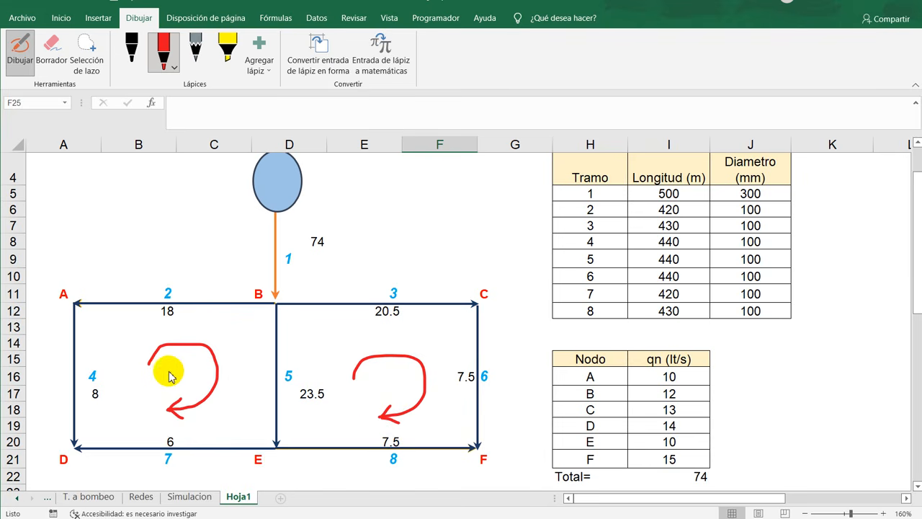
- Handwrite the red labels I in loop A-B-E-D and II in loop B-C-F-E, and stop inking
mouse_move(167, 366)
mouse_down()
mouse_move(186, 368)
mouse_move(180, 386)
mouse_move(189, 385)
mouse_up()
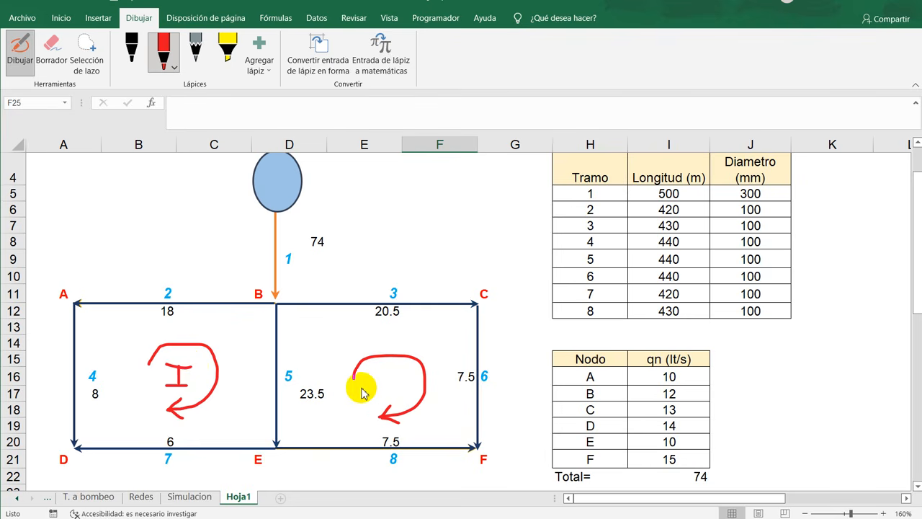
mouse_move(371, 375)
mouse_down()
mouse_move(401, 375)
mouse_move(382, 391)
mouse_move(400, 390)
mouse_up()
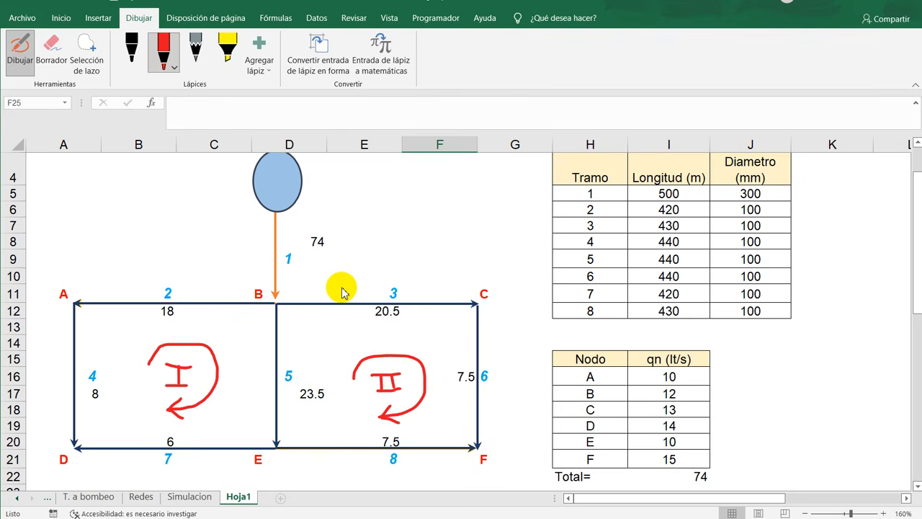
key(Escape)
- Label the two loop blocks in the ANILLO column of the iteration 1 table I and II
scroll(342, 288, down, 2)
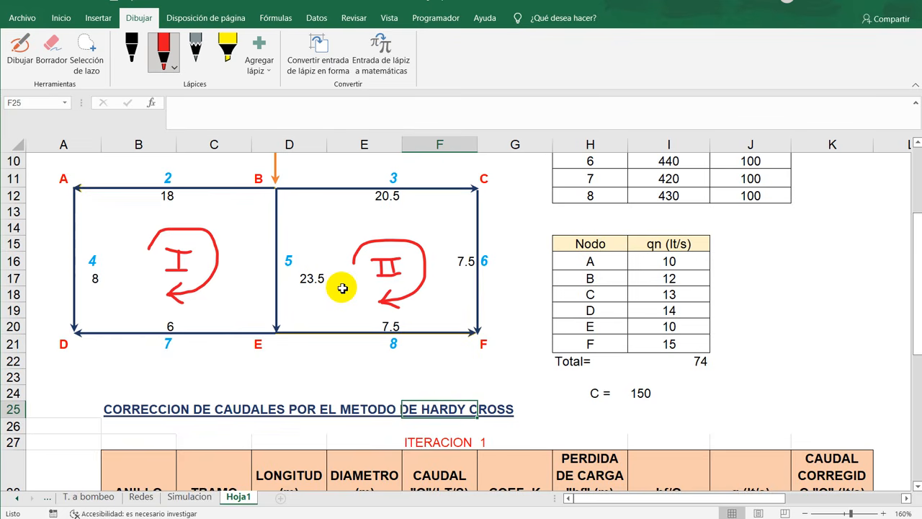
scroll(340, 290, up, 1)
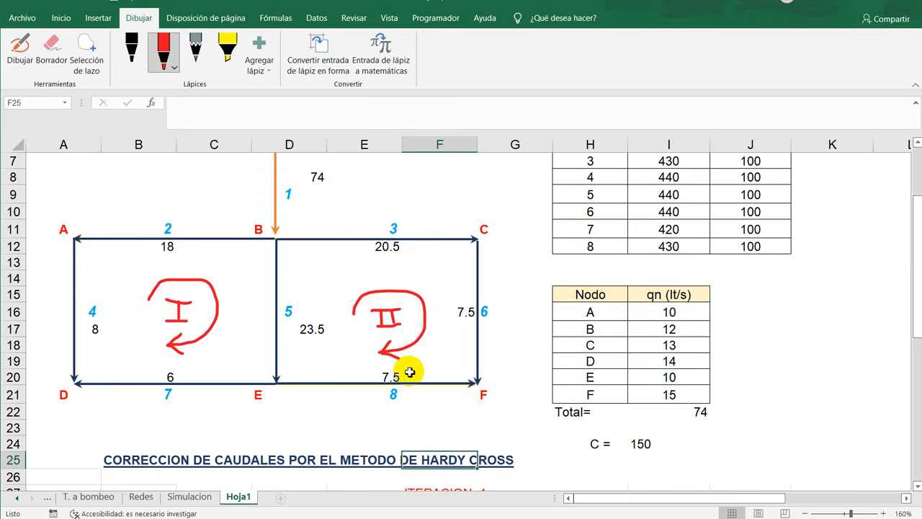
scroll(307, 323, down, 1)
scroll(209, 289, down, 4)
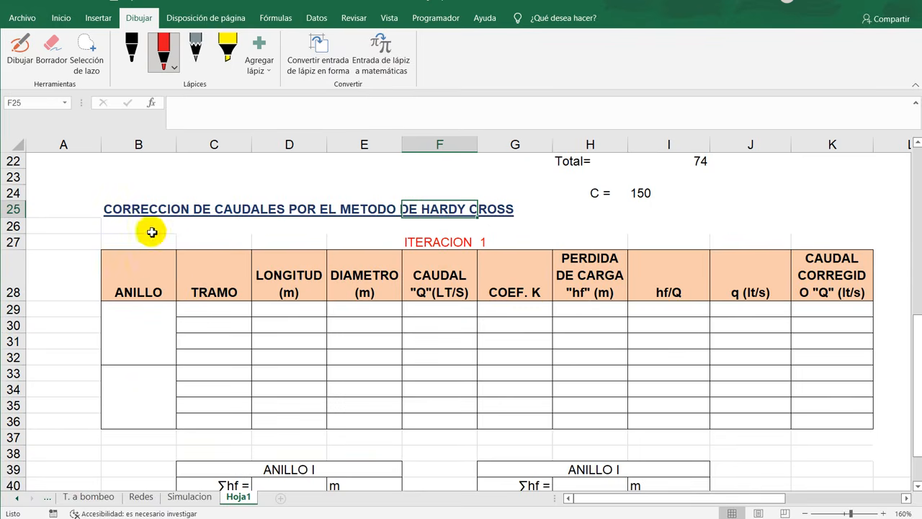
click(148, 341)
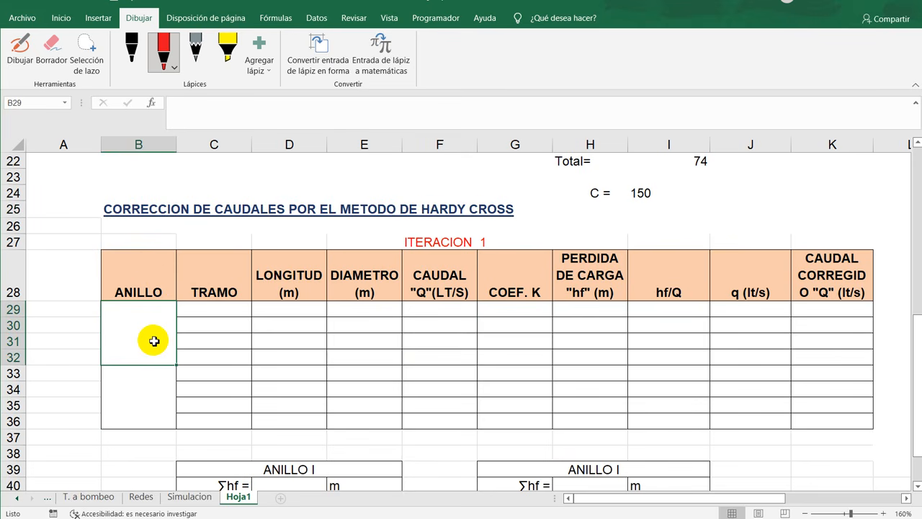
text(I)
key(Return)
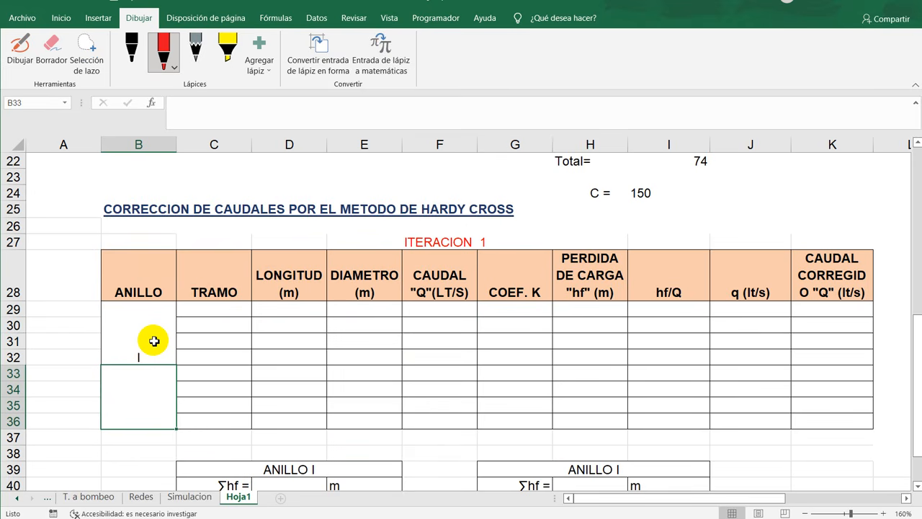
text(II)
key(Return)
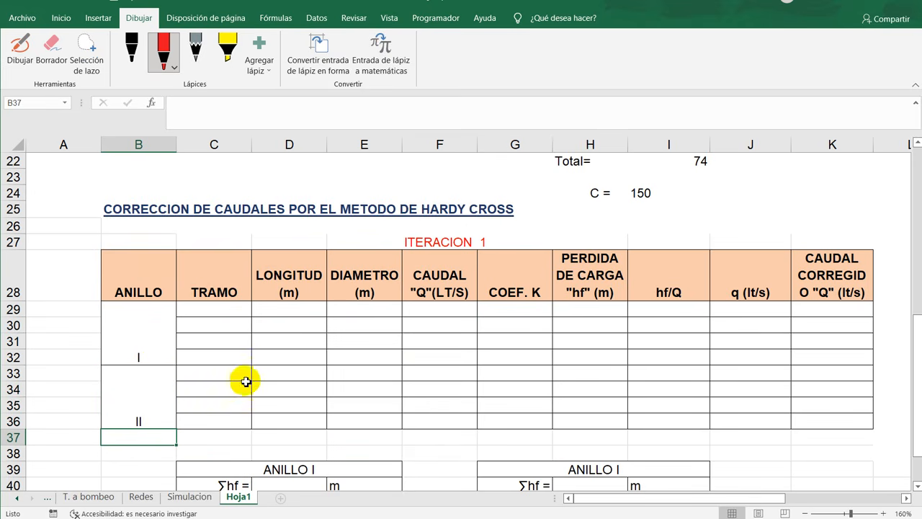
- Fill the TRAMO column for loop I (C29:C32) with pipe numbers 2, 4, 5 and 7
scroll(244, 380, up, 2)
scroll(243, 380, up, 4)
scroll(246, 381, down, 2)
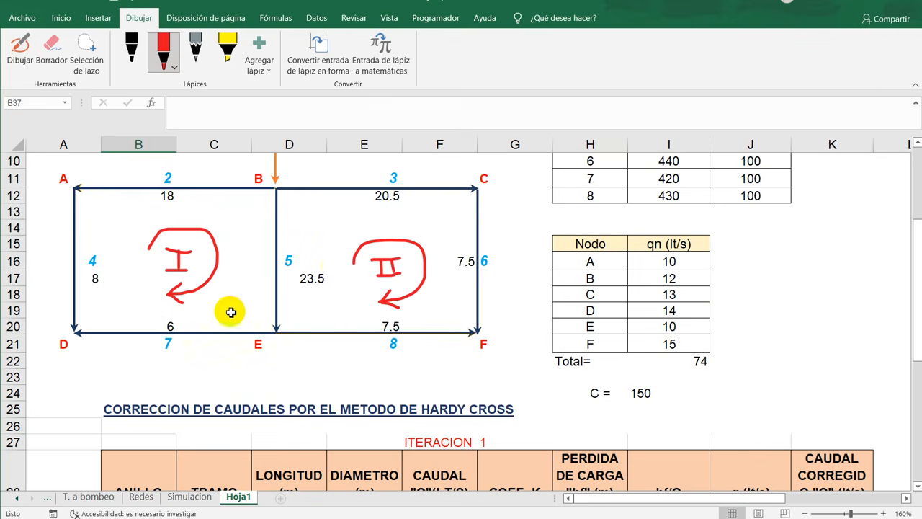
ctrl+scroll(291, 284, down, 2)
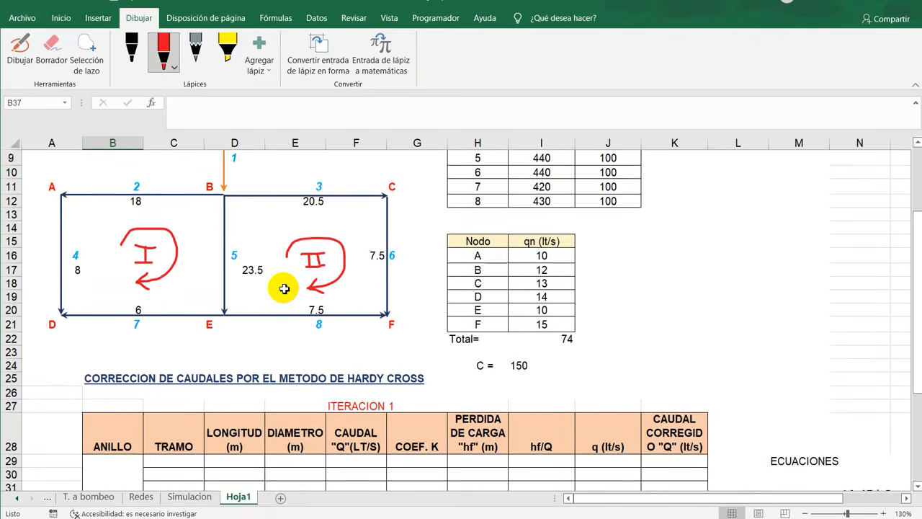
scroll(169, 351, down, 2)
scroll(183, 328, up, 3)
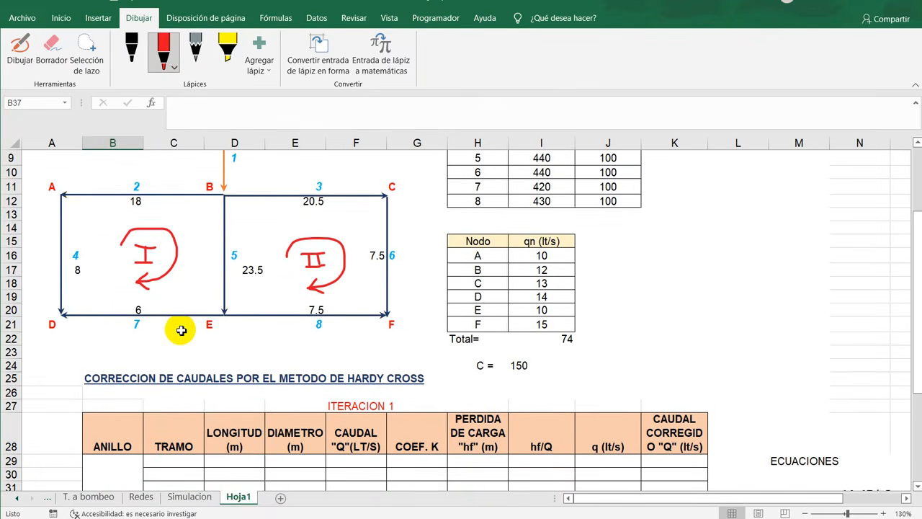
scroll(180, 329, down, 2)
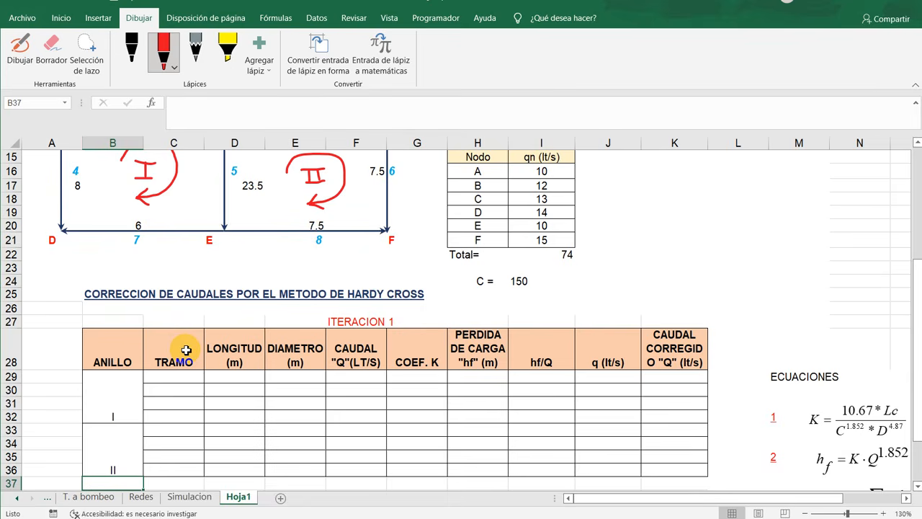
ctrl+scroll(186, 350, down, 2)
ctrl+scroll(130, 353, down, 1)
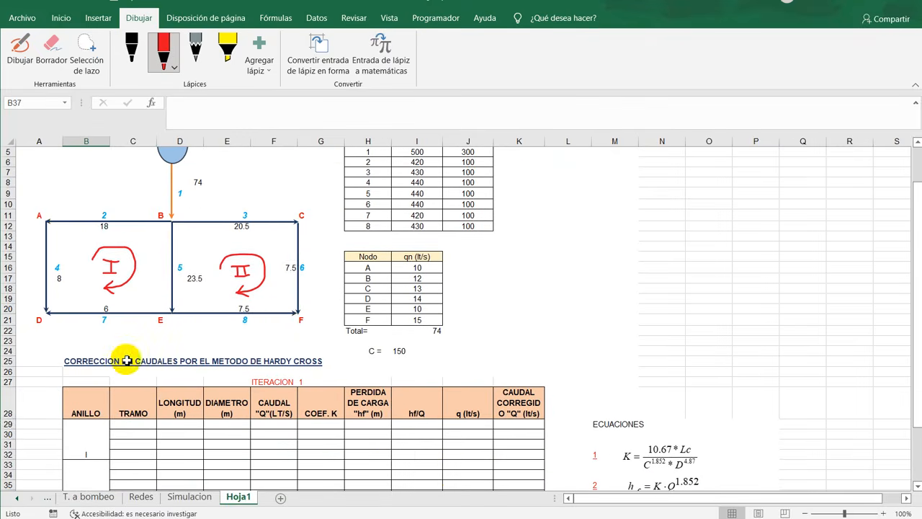
click(144, 423)
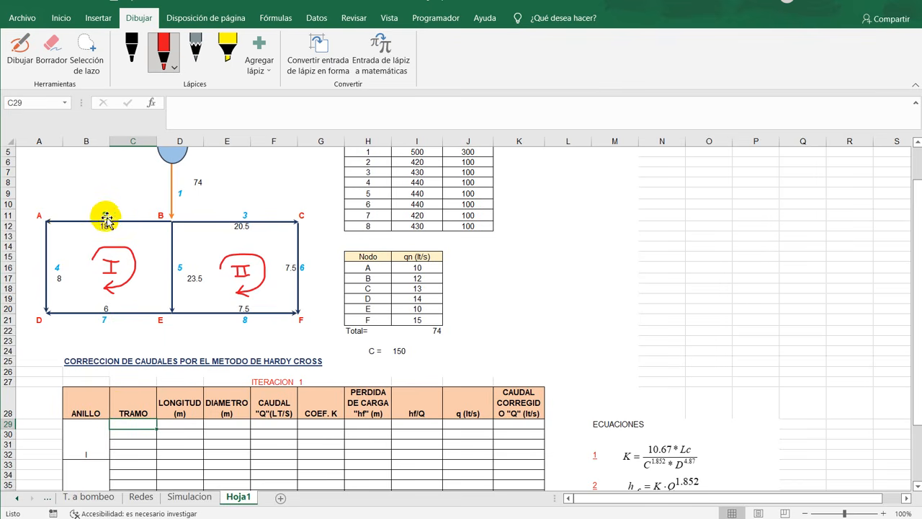
text(2)
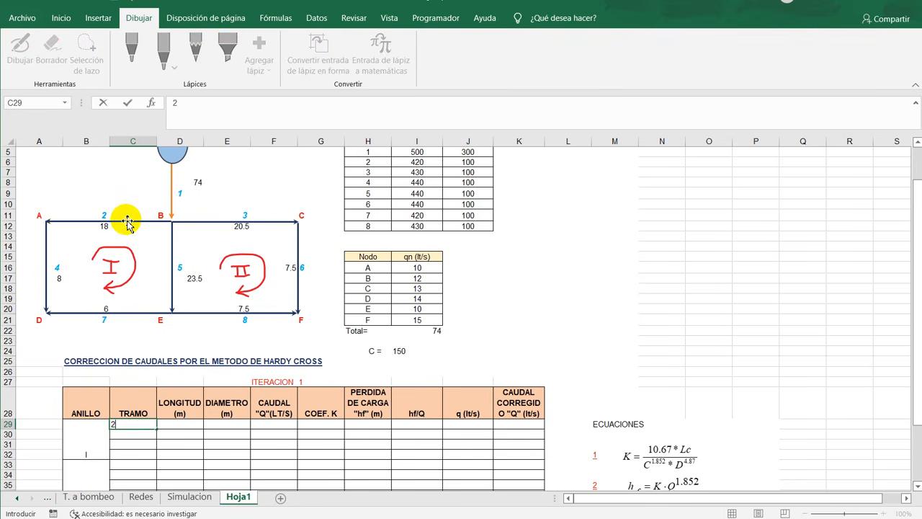
key(Return)
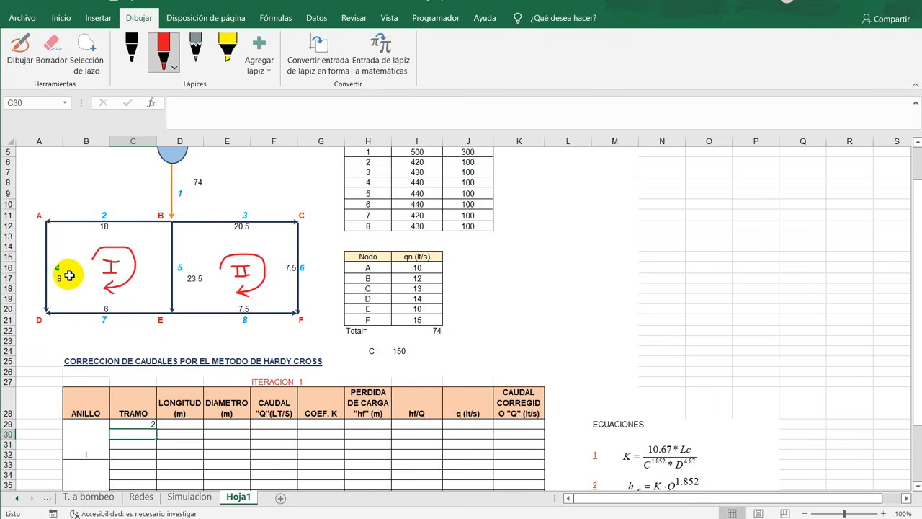
text(4)
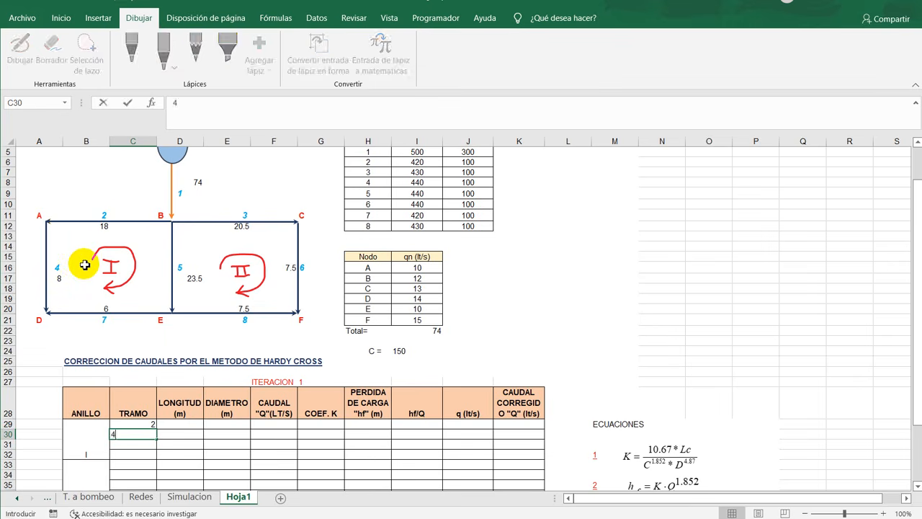
key(Return)
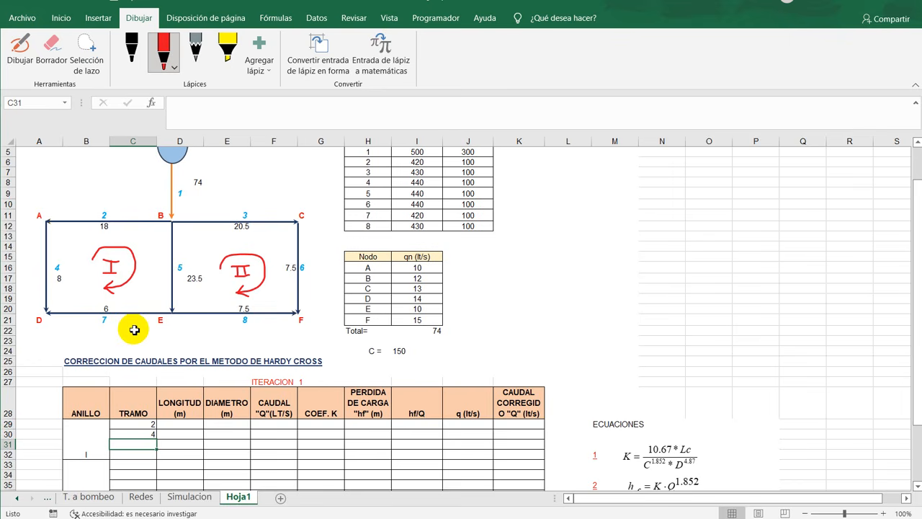
text(5)
key(Return)
text(7)
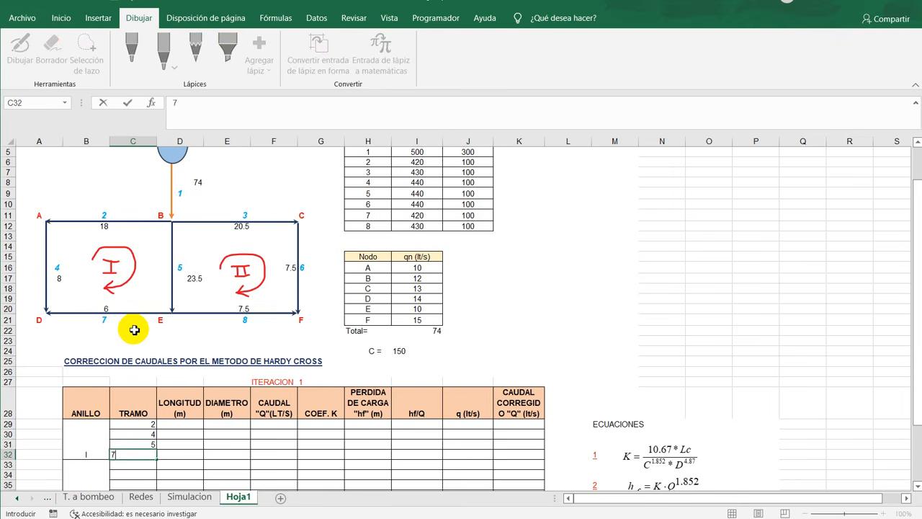
key(Return)
- Fill the TRAMO column for loop II (C33:C36) with pipe numbers 3, 5, 6 and 8
scroll(171, 324, down, 2)
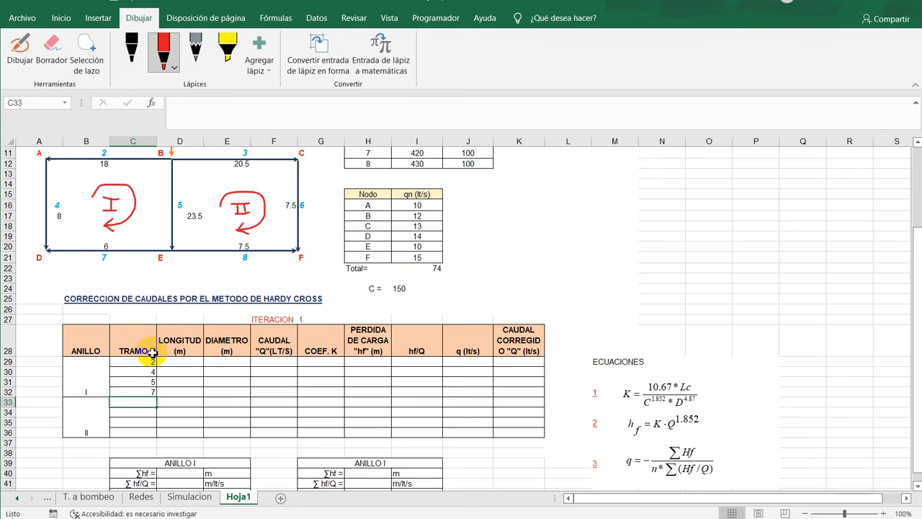
scroll(209, 440, up, 2)
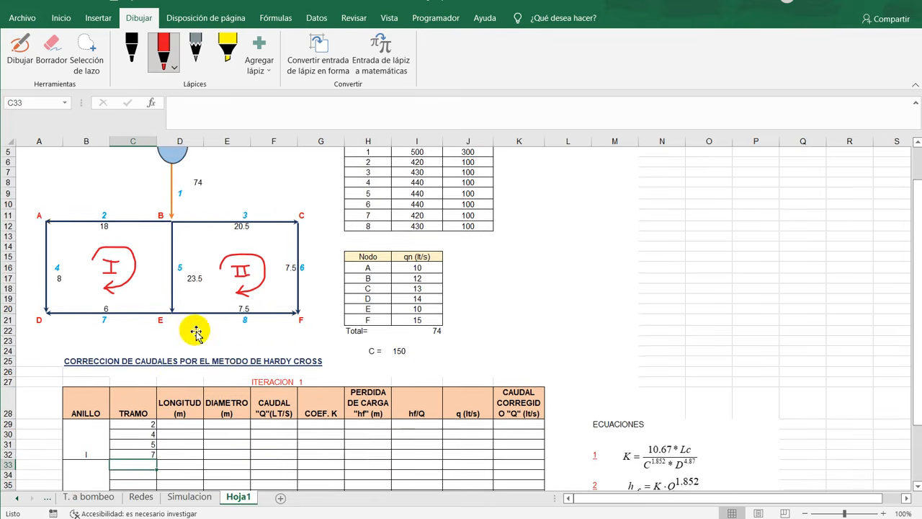
scroll(185, 367, down, 2)
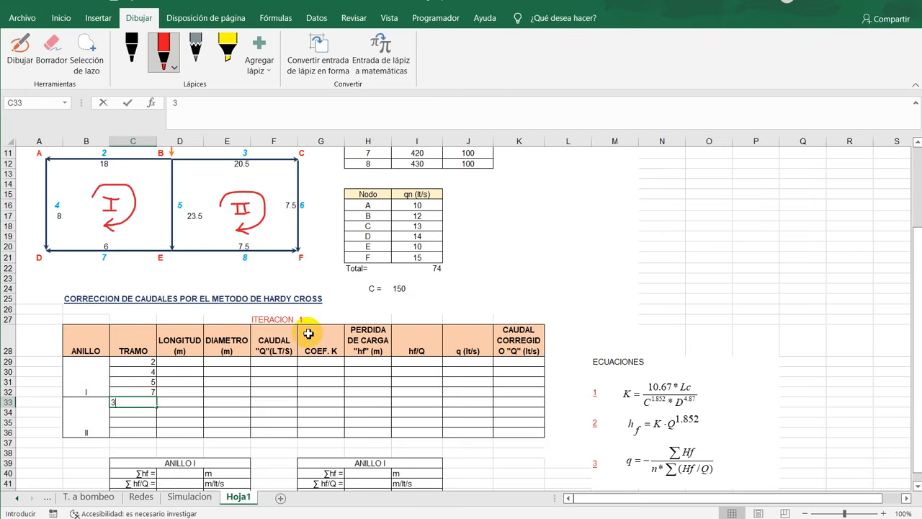
text(3)
key(Return)
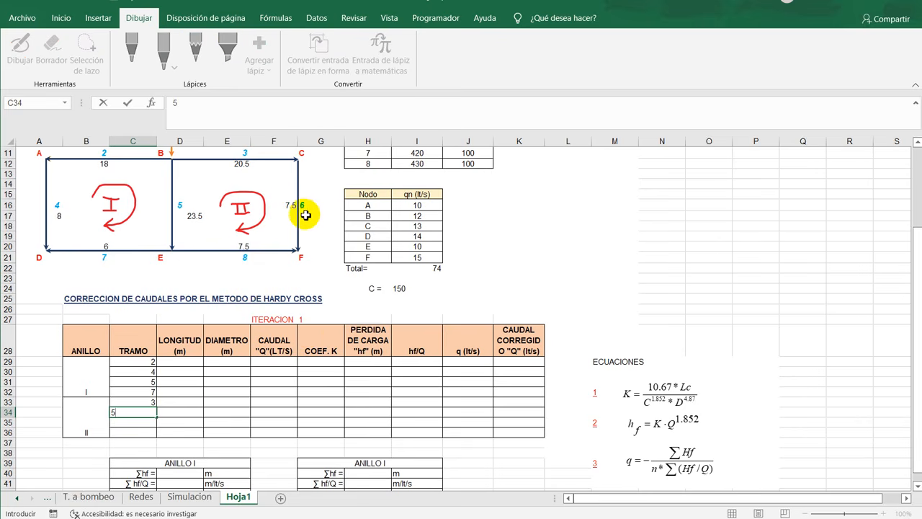
key(Return)
text(6)
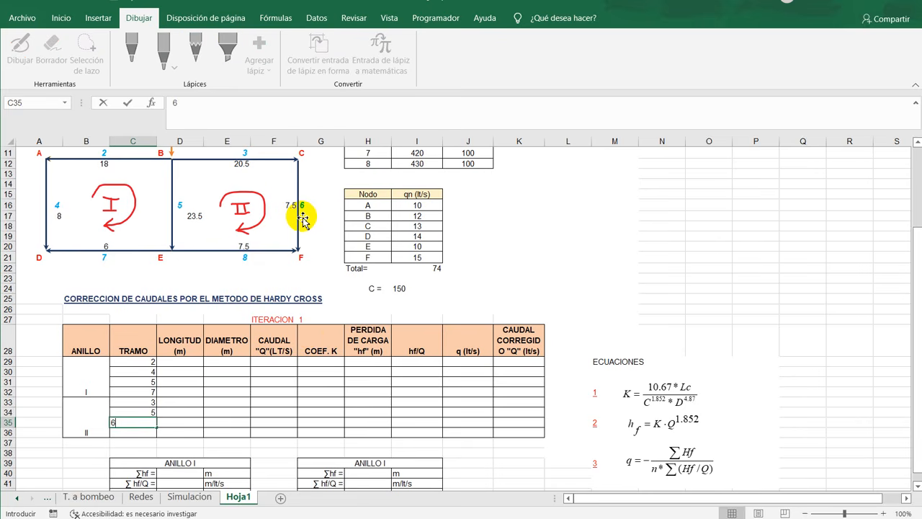
key(Return)
text(8)
key(Return)
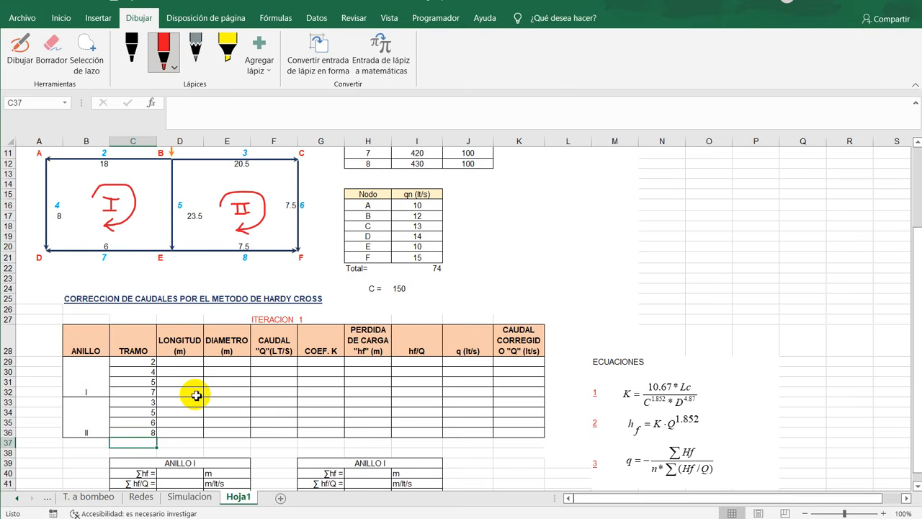
- Examine the TRAMO and empty LONGITUD columns of the iteration 1 table against the pipe lengths in the Datos table
scroll(196, 395, up, 2)
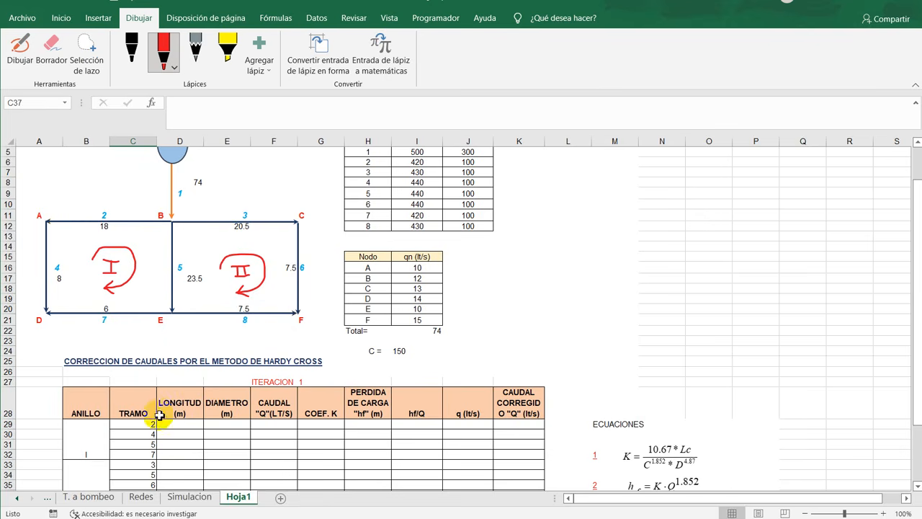
click(151, 426)
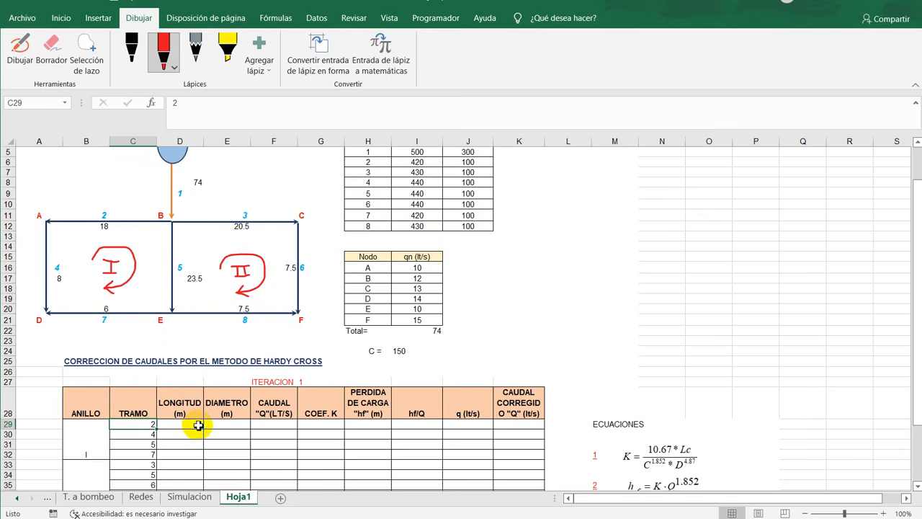
click(198, 426)
drag(193, 402, 191, 473)
scroll(203, 404, down, 4)
scroll(203, 403, up, 2)
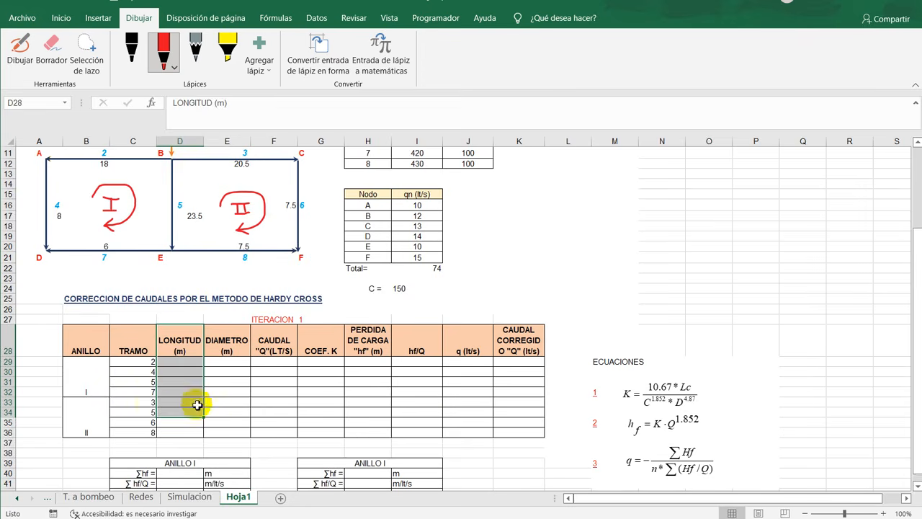
click(346, 384)
scroll(108, 417, up, 2)
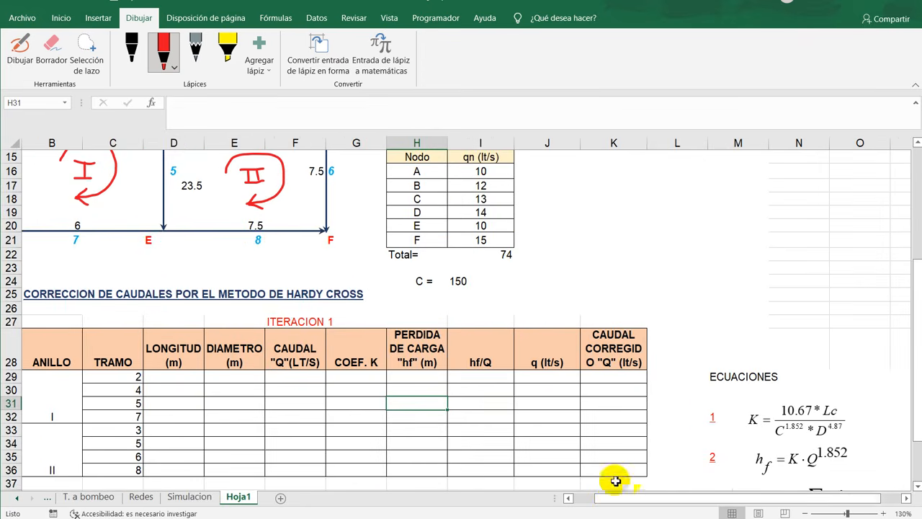
click(568, 498)
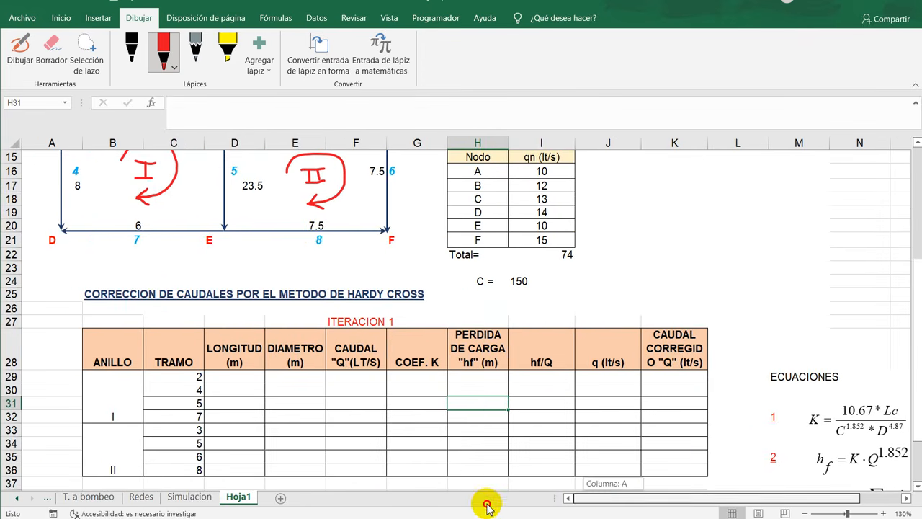
click(242, 379)
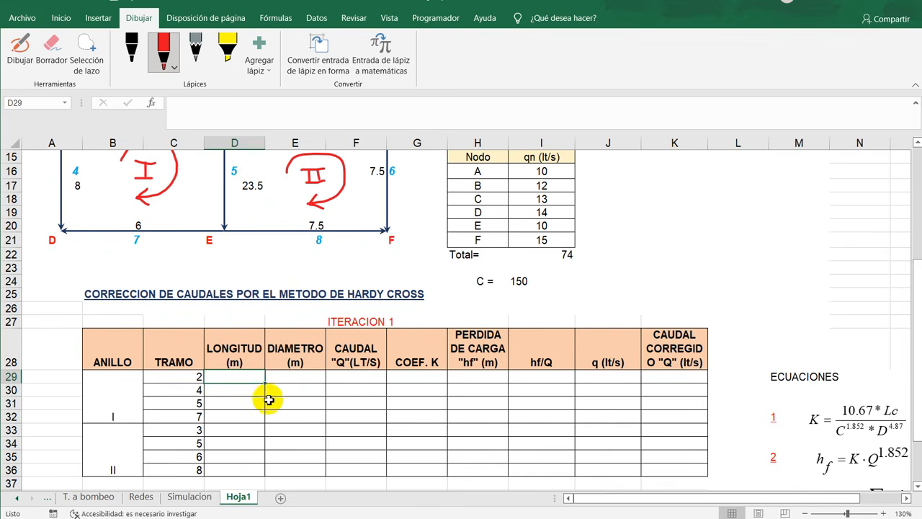
click(195, 379)
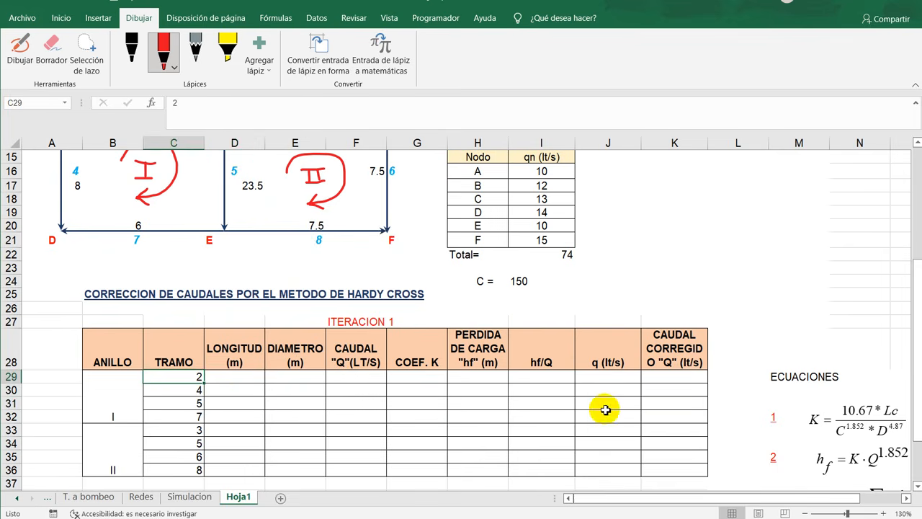
scroll(559, 382, up, 5)
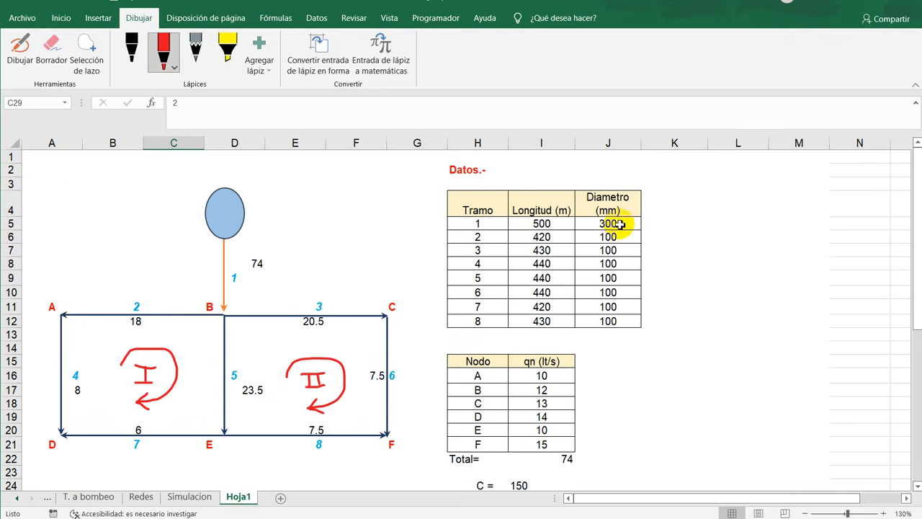
scroll(233, 389, down, 4)
- Begin a BUSCARV formula in the first LONGITUD cell, D29, using the pipe number in C29 as the lookup value
click(242, 404)
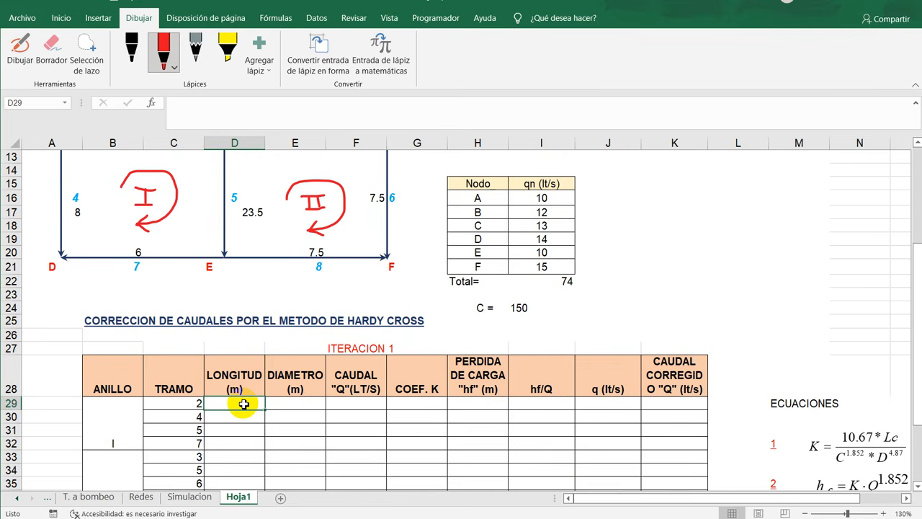
text(=B)
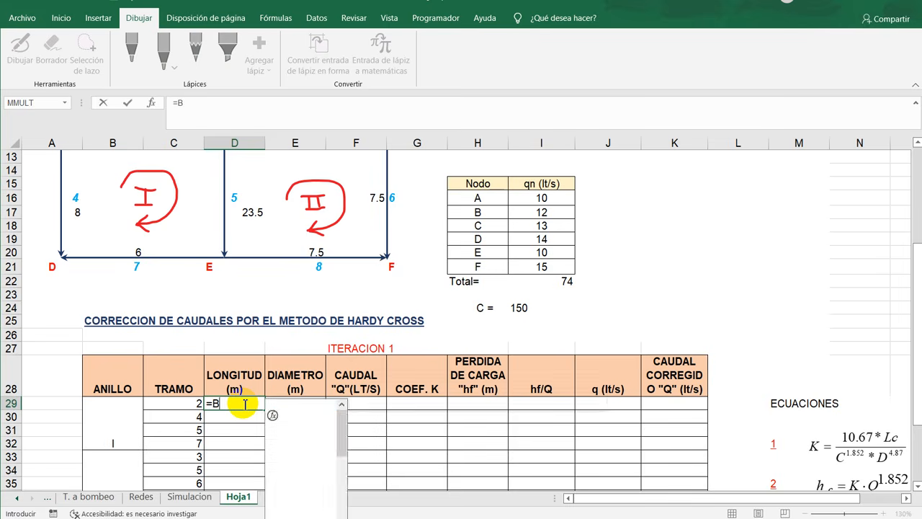
text(USCAR)
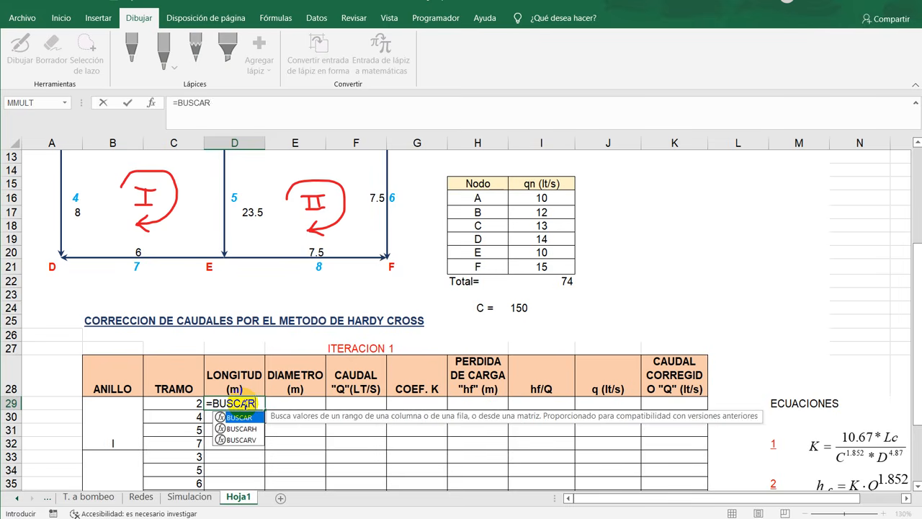
text(V)
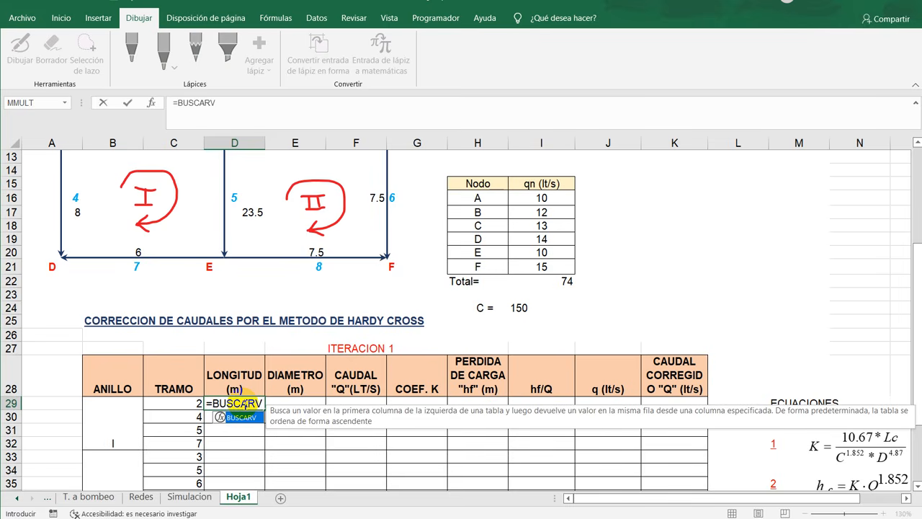
text(()
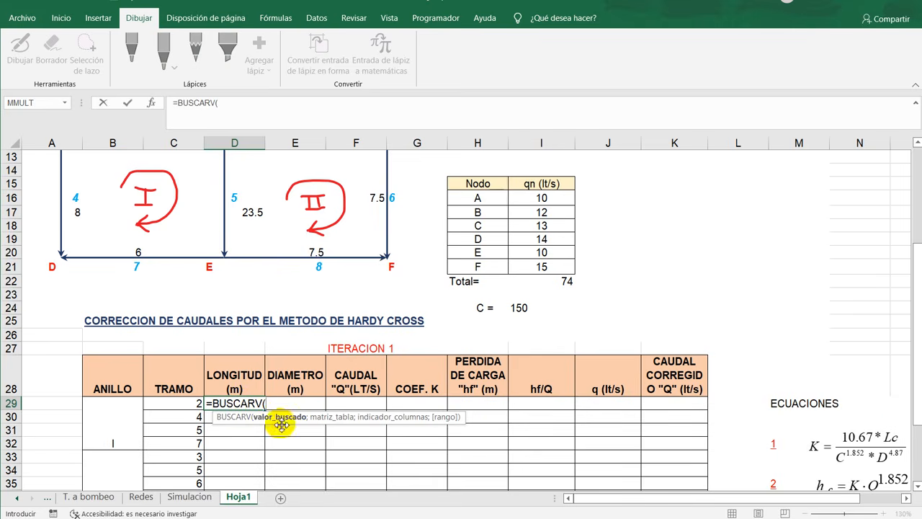
click(187, 403)
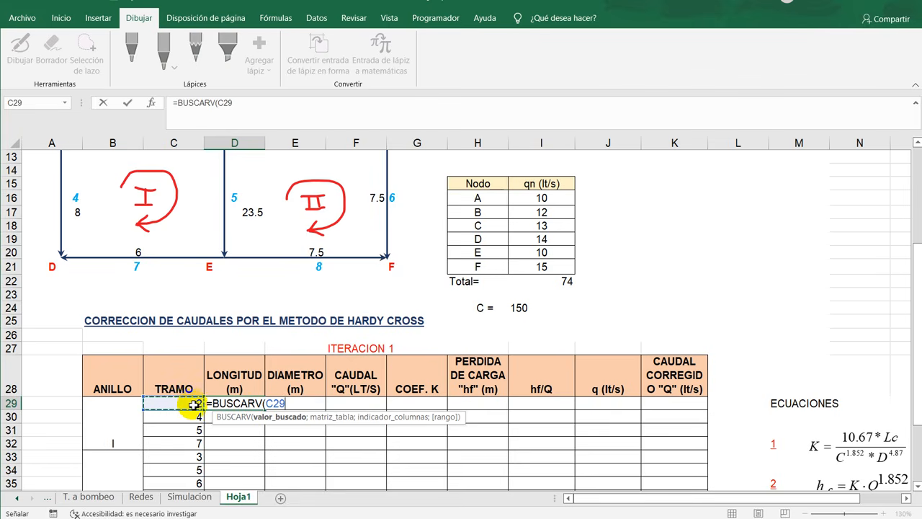
scroll(186, 402, down, 2)
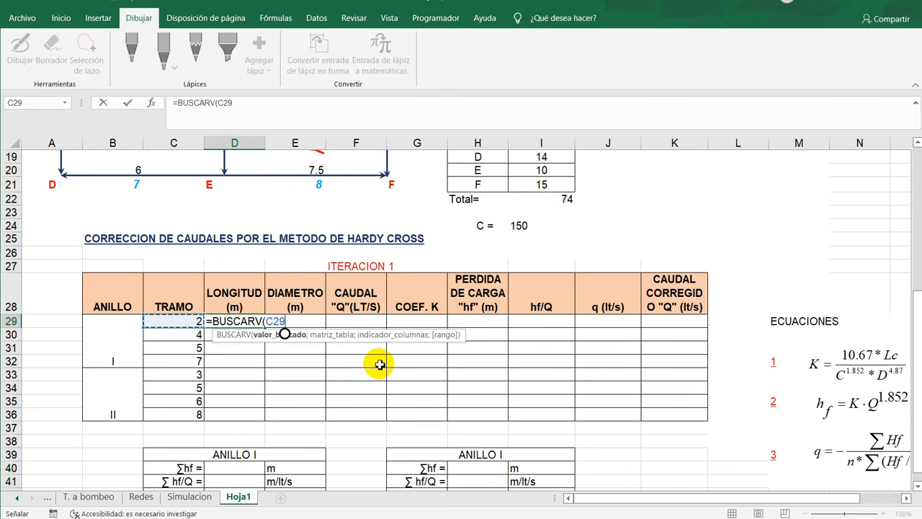
text(;)
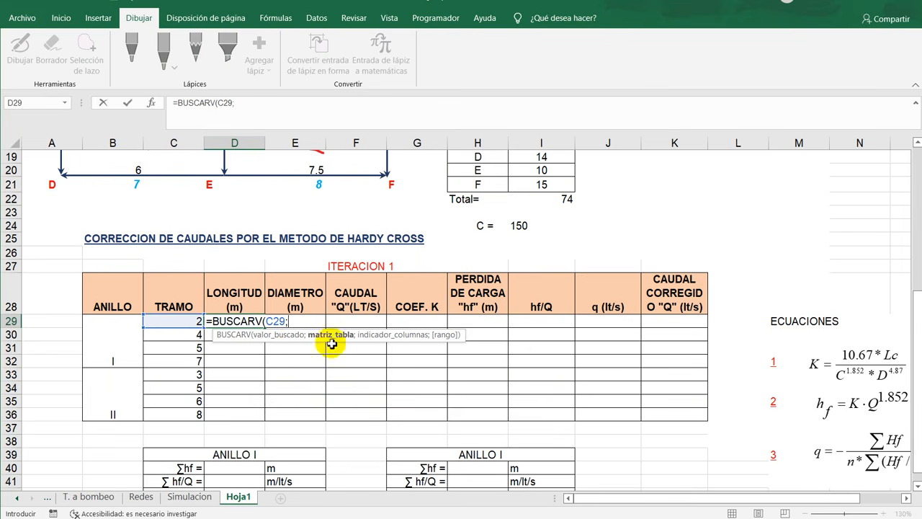
- Complete the D29 lookup with the Datos range H5:I12, column index 2 and exact match FALSO
scroll(614, 389, up, 6)
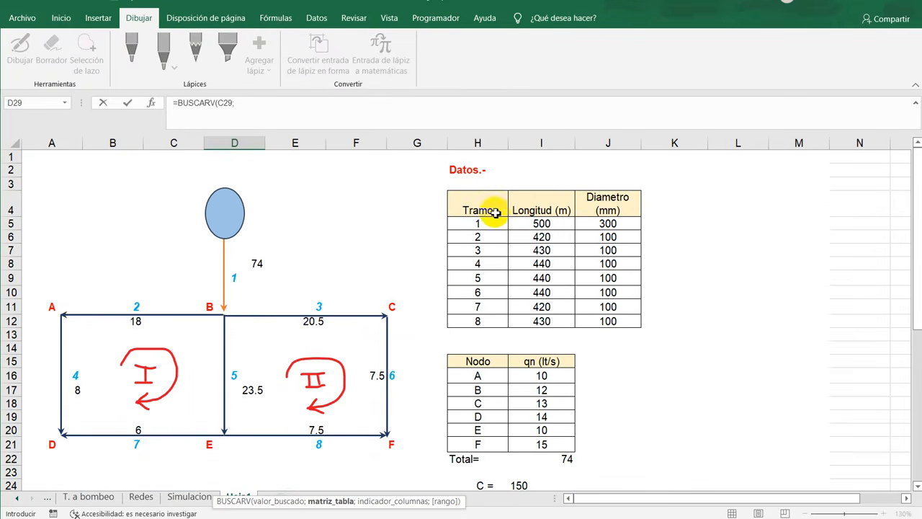
drag(491, 223, 540, 321)
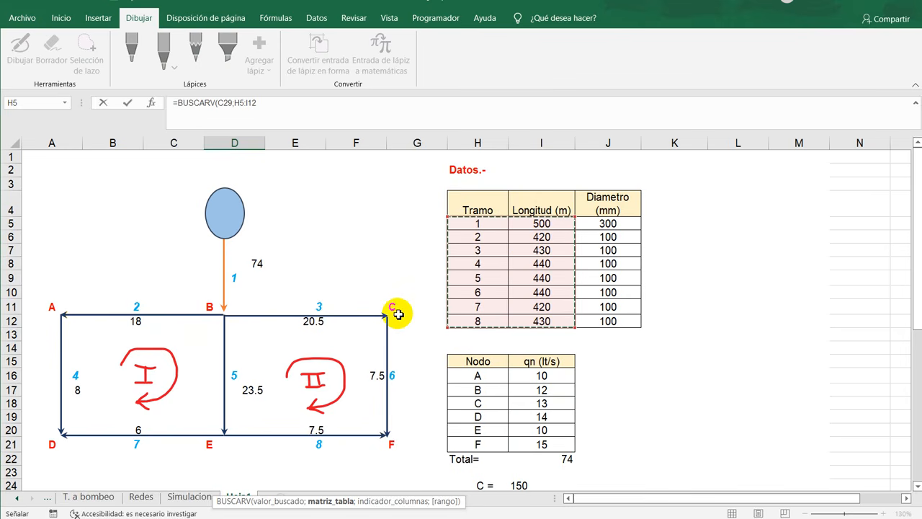
text(;)
scroll(353, 389, down, 4)
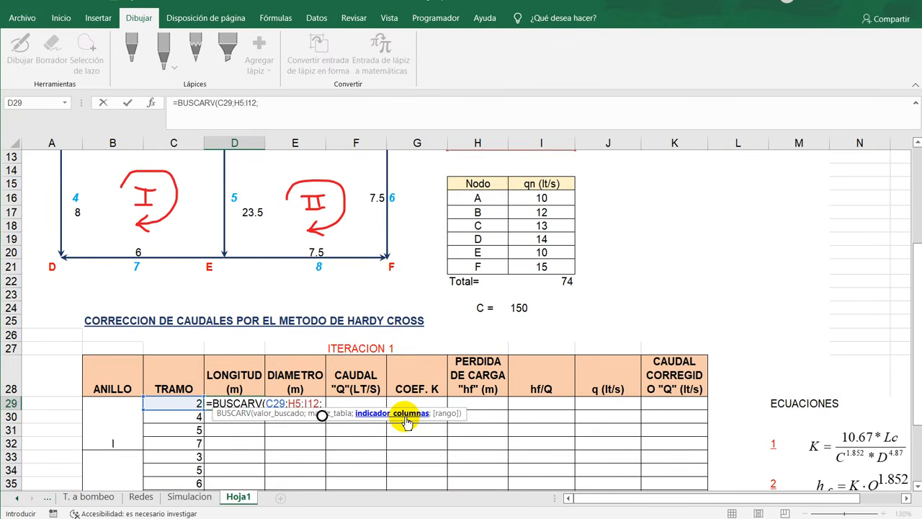
scroll(605, 366, up, 4)
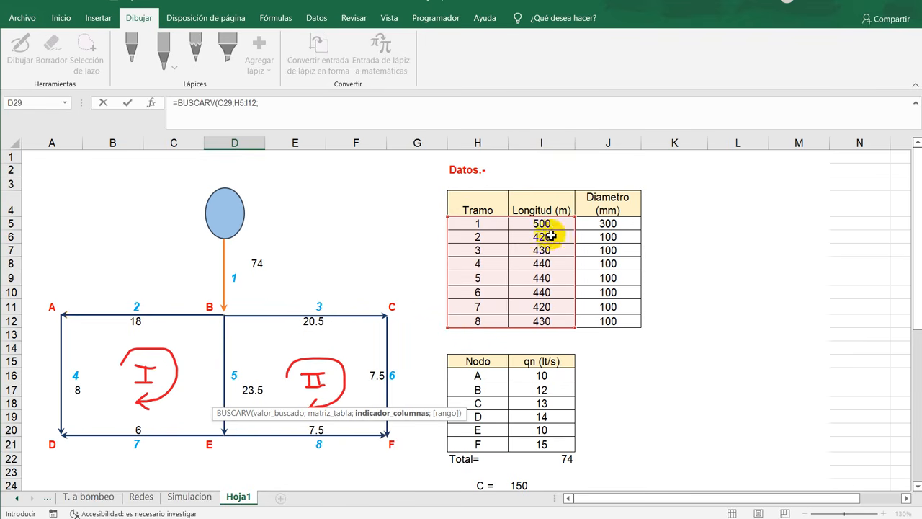
scroll(512, 283, down, 8)
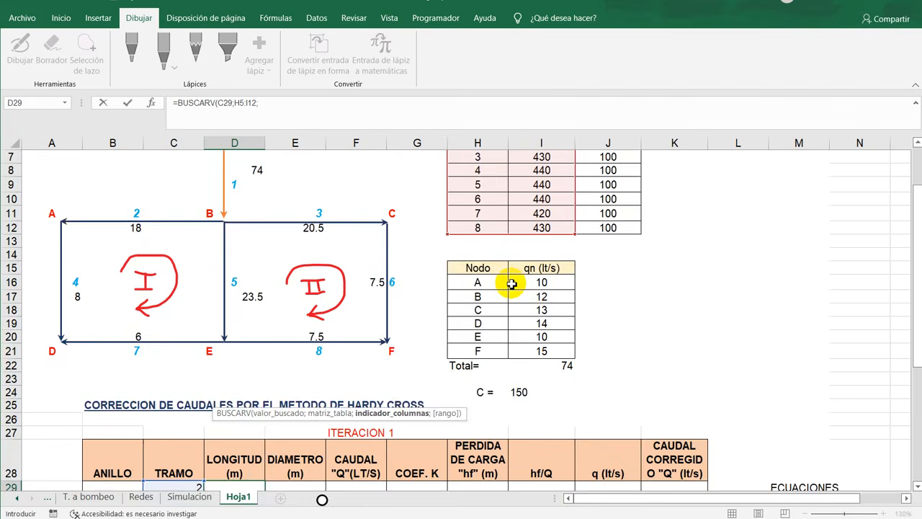
text(2)
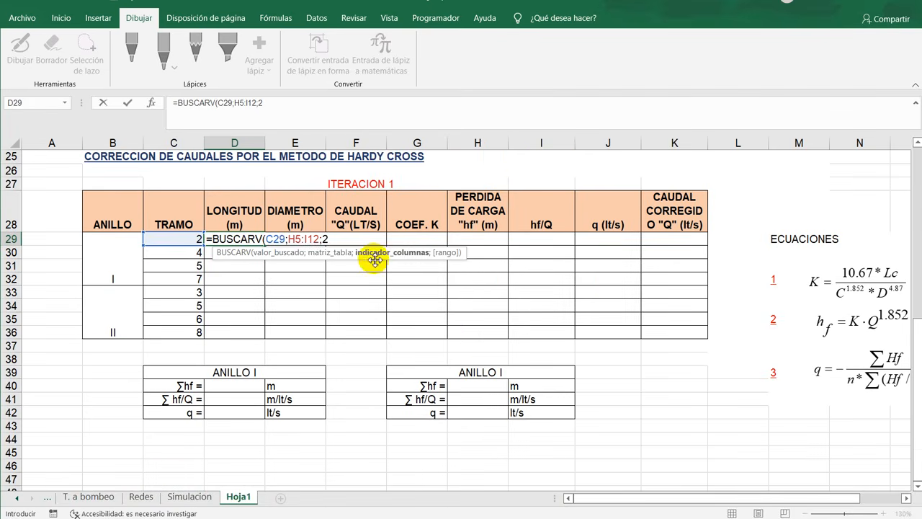
scroll(531, 265, up, 8)
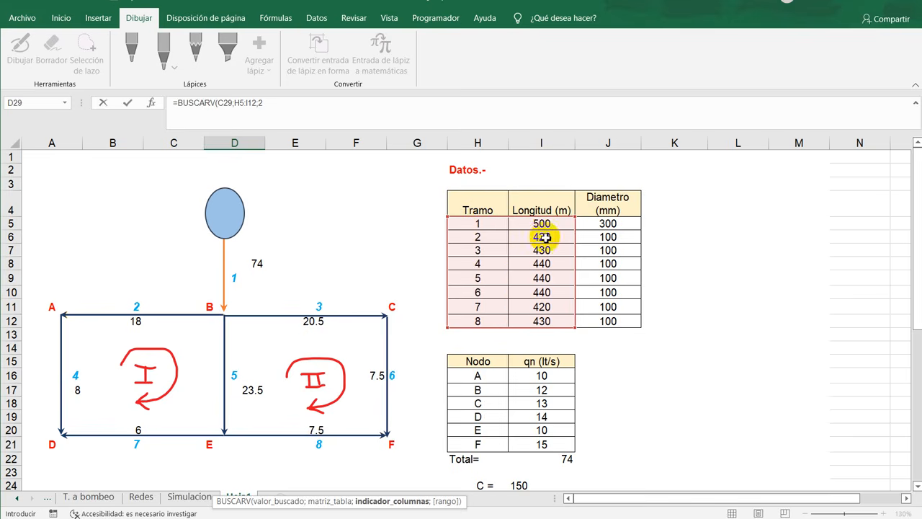
scroll(336, 320, down, 6)
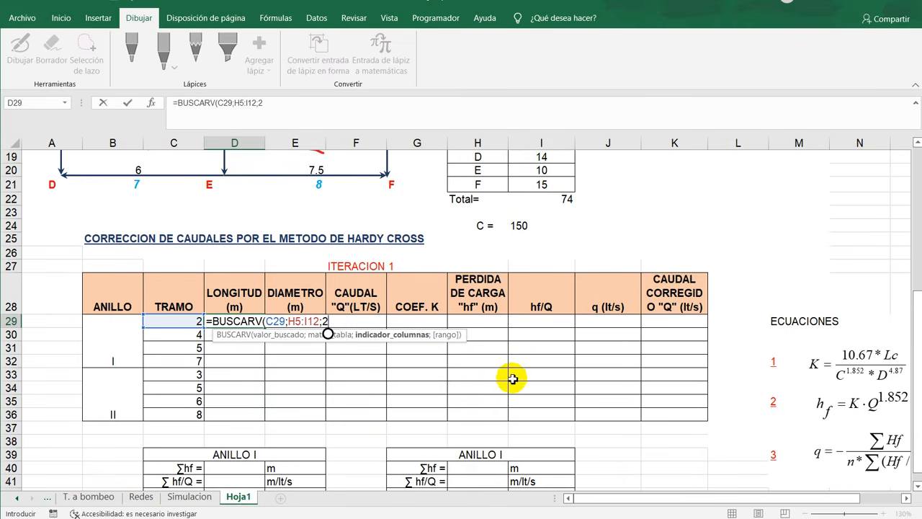
text(;)
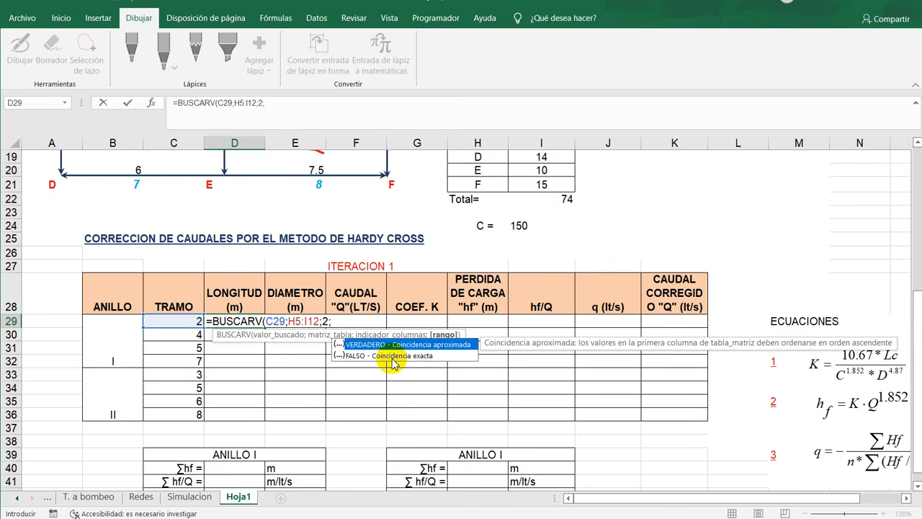
text(FALSO))
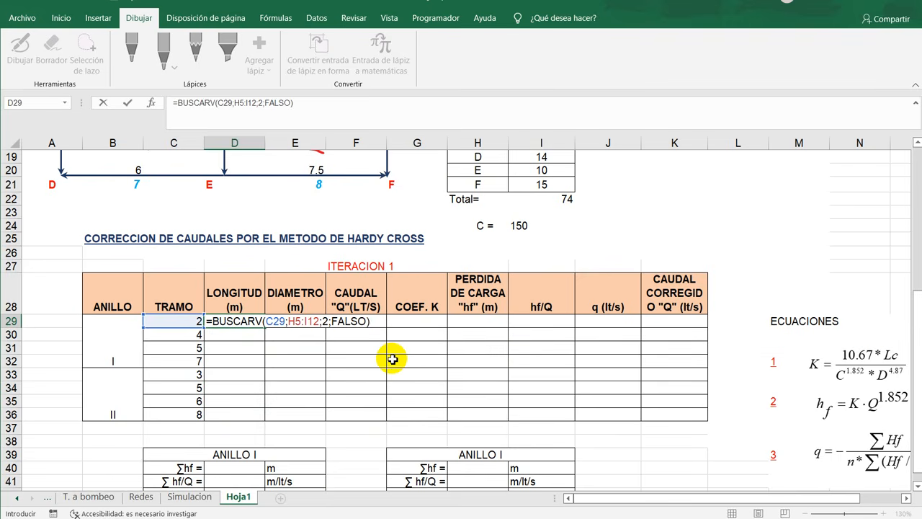
key(Return)
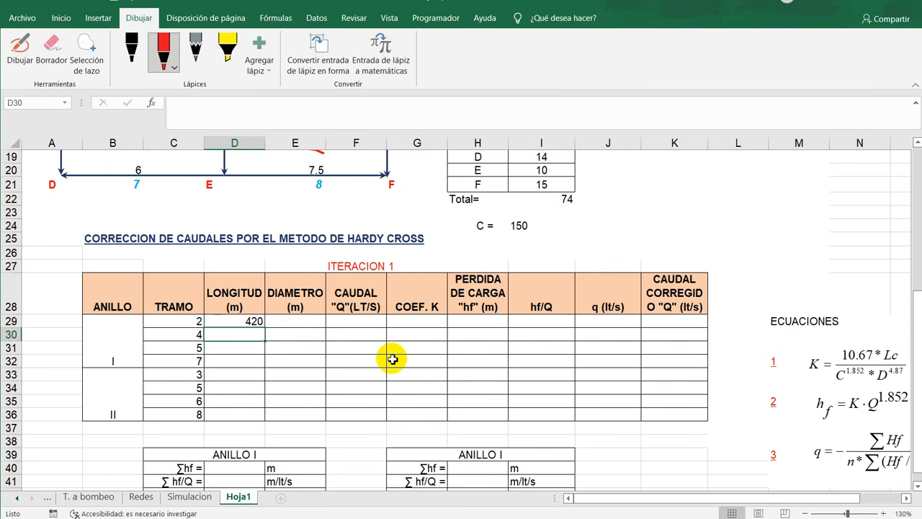
- Review the D29 lookup formula and compare its result for pipe 2 with the length in the Datos table
click(256, 324)
double_click(261, 325)
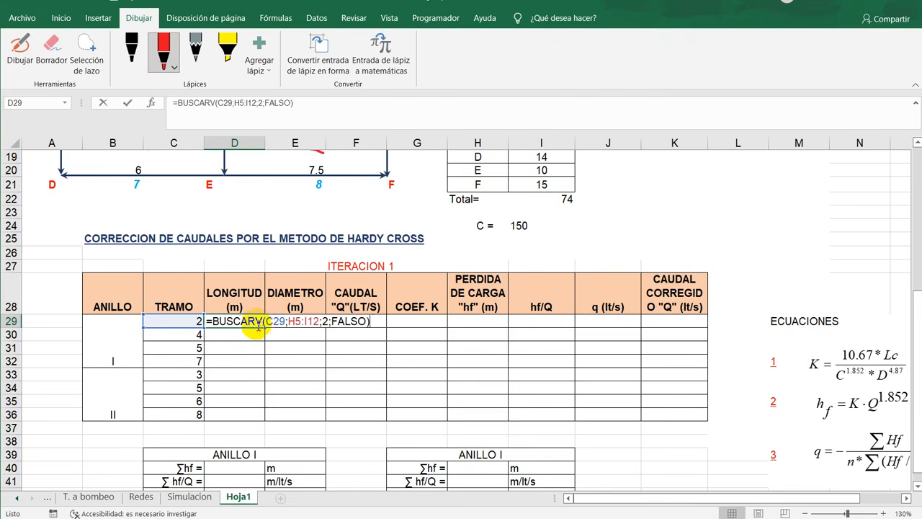
drag(367, 322, 330, 322)
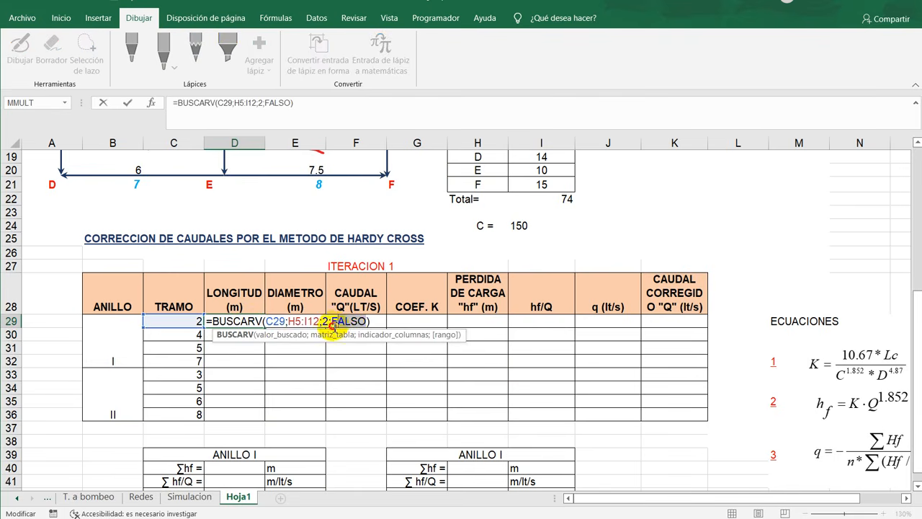
scroll(560, 315, up, 4)
scroll(560, 315, up, 3)
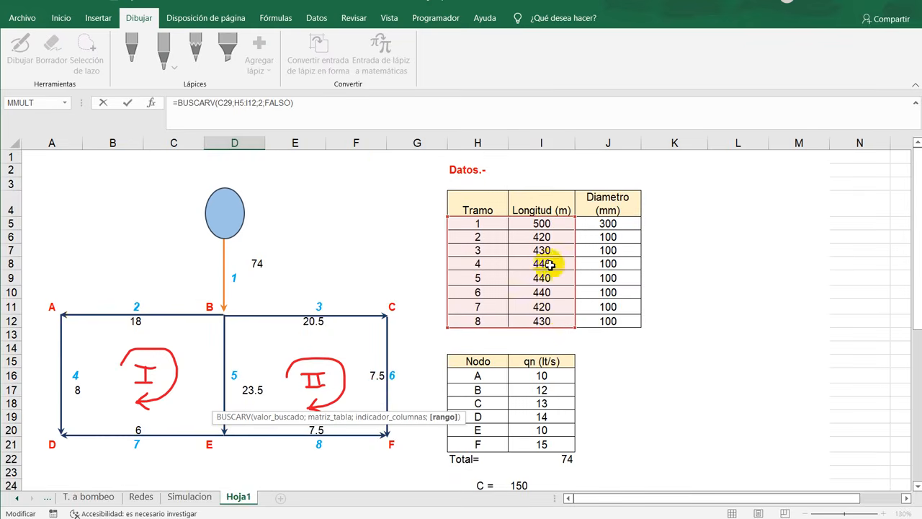
scroll(523, 342, down, 5)
scroll(524, 342, down, 1)
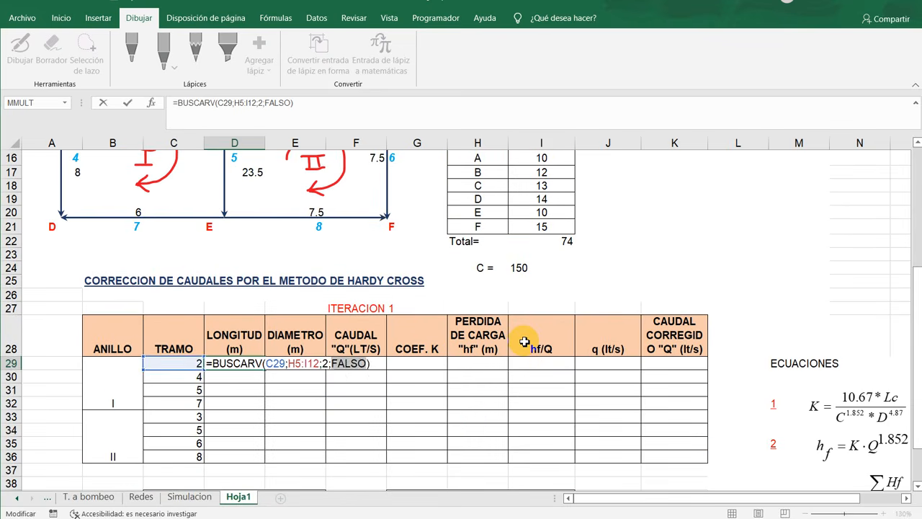
key(Return)
click(173, 364)
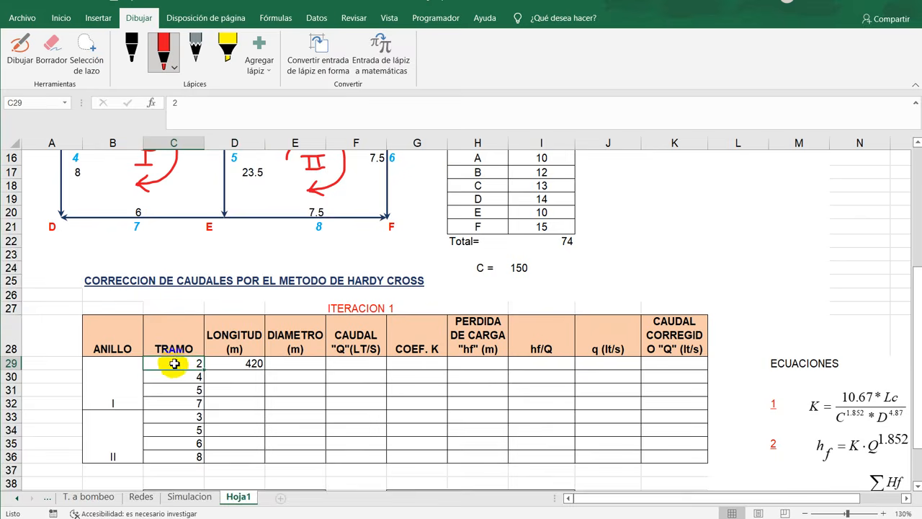
scroll(640, 386, up, 5)
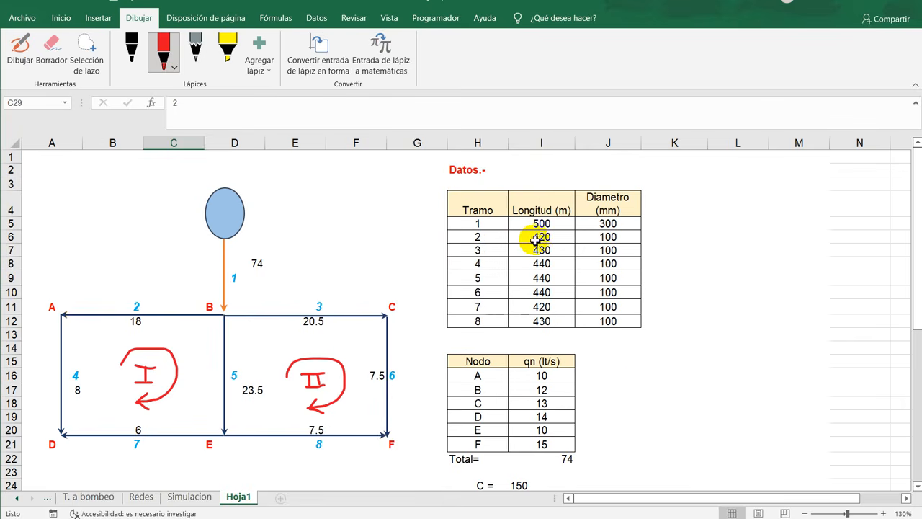
scroll(148, 393, down, 6)
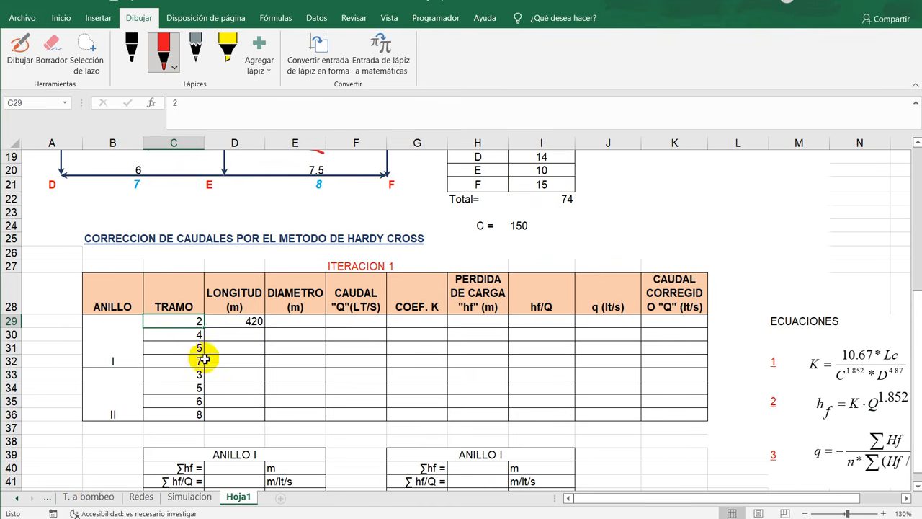
- Lock the rows of the D29 lookup range as H$5:I$12 and fill the formula down the LONGITUD column to D36
double_click(251, 322)
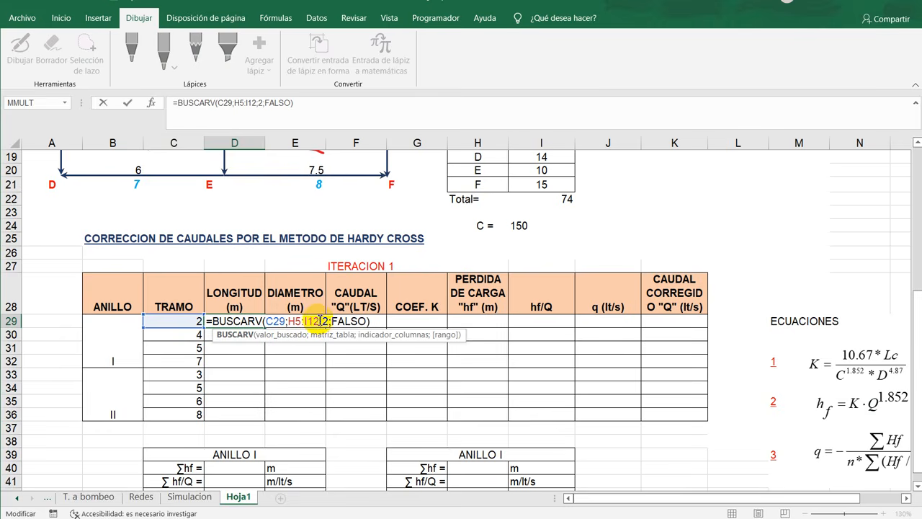
scroll(726, 324, up, 6)
scroll(480, 360, down, 6)
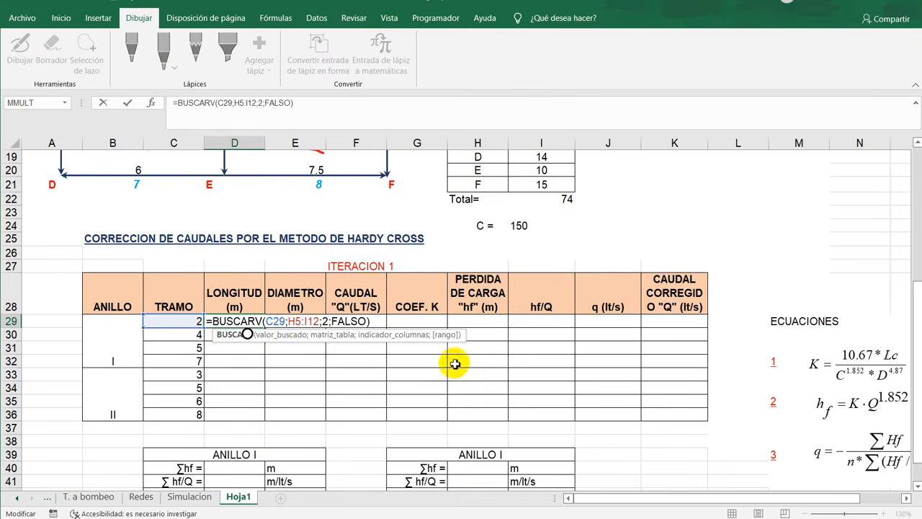
click(297, 322)
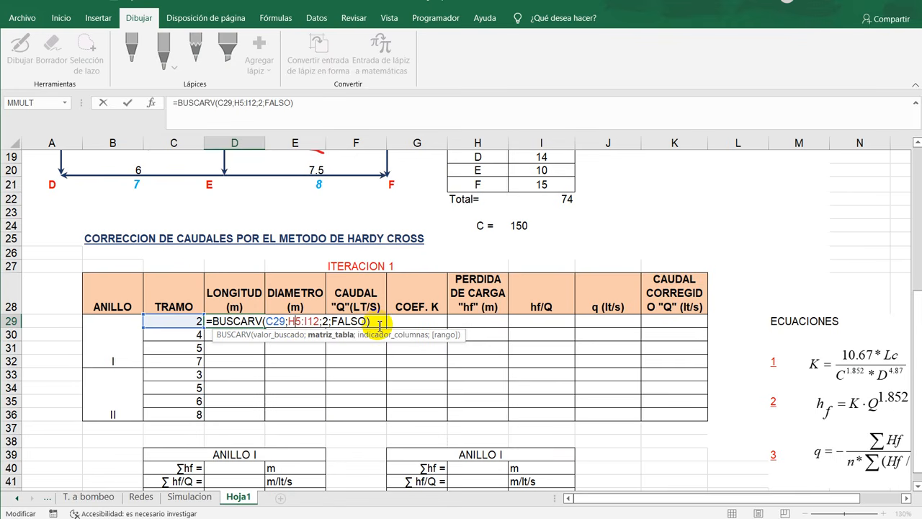
text($)
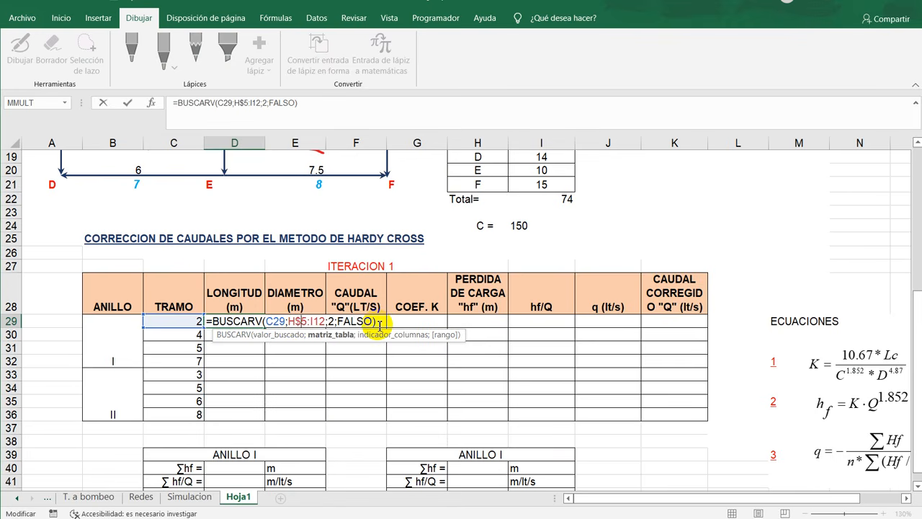
drag(298, 323, 318, 322)
click(318, 322)
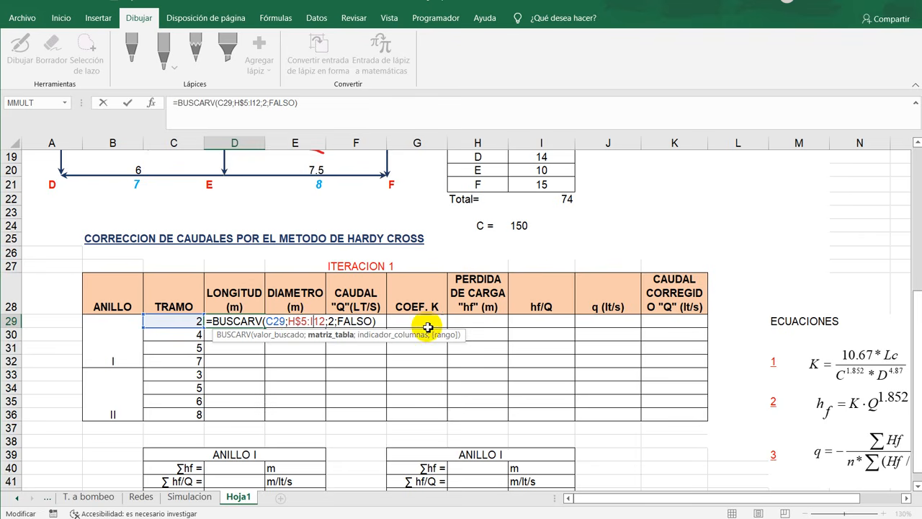
text($)
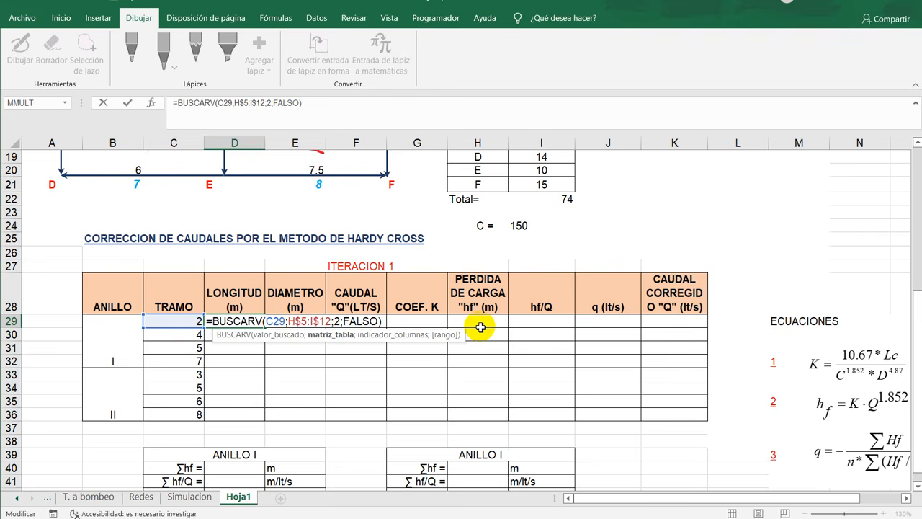
key(ctrl+Return)
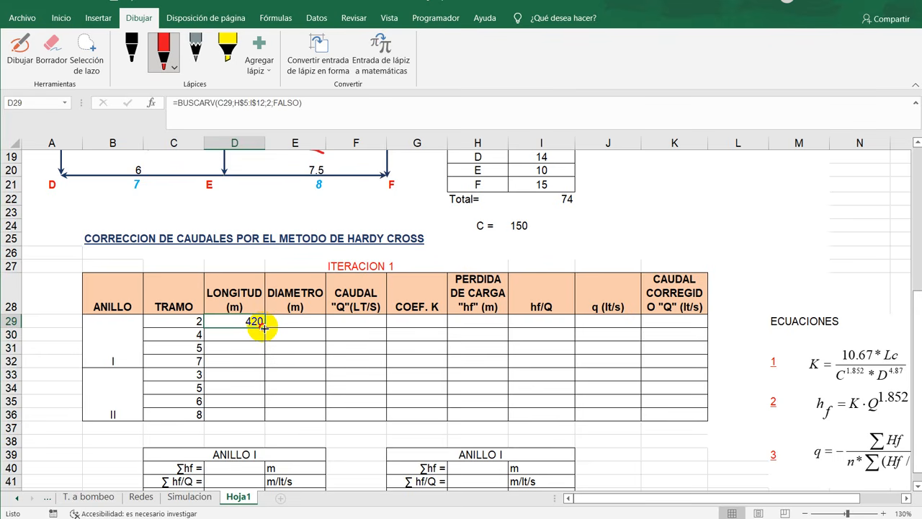
drag(264, 328, 265, 420)
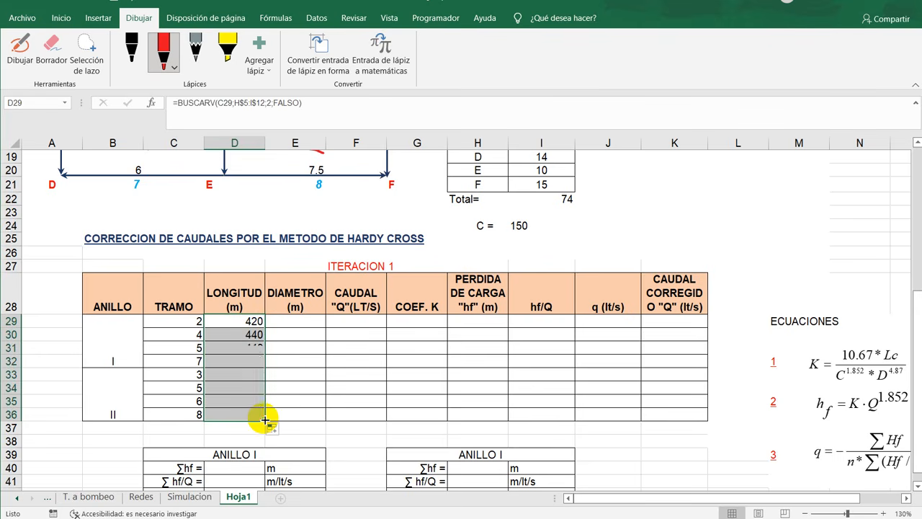
scroll(354, 407, up, 1)
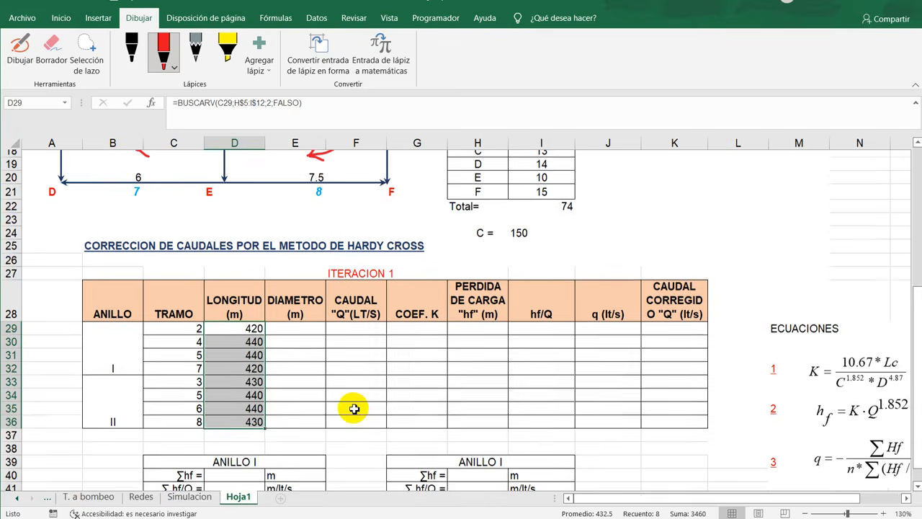
- Examine the diameters of pipes 2 to 8 in the Datos table for the DIAMETRO column of iteration 1
scroll(354, 408, up, 6)
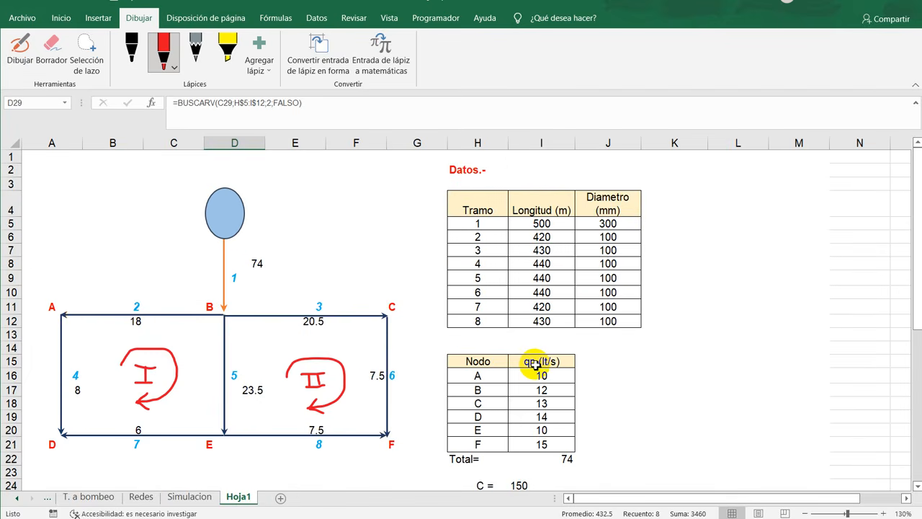
scroll(534, 364, down, 5)
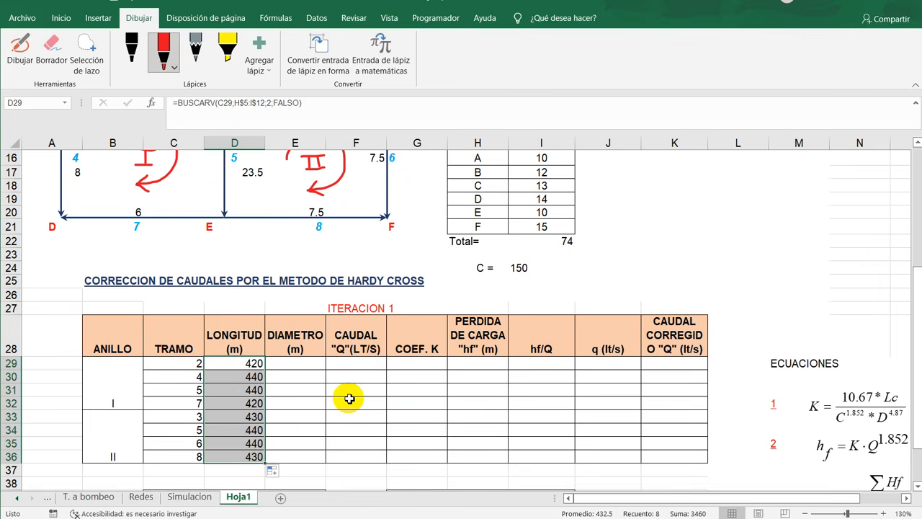
click(310, 366)
scroll(461, 414, up, 5)
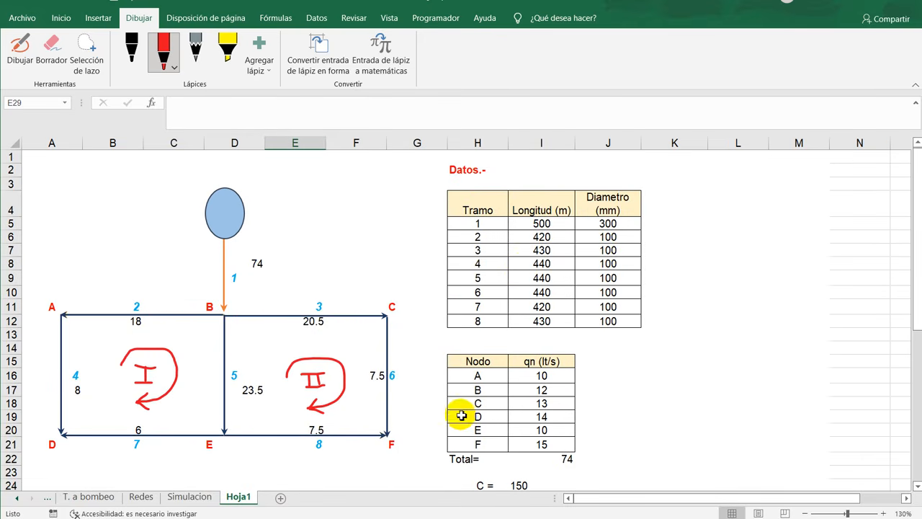
drag(480, 238, 627, 317)
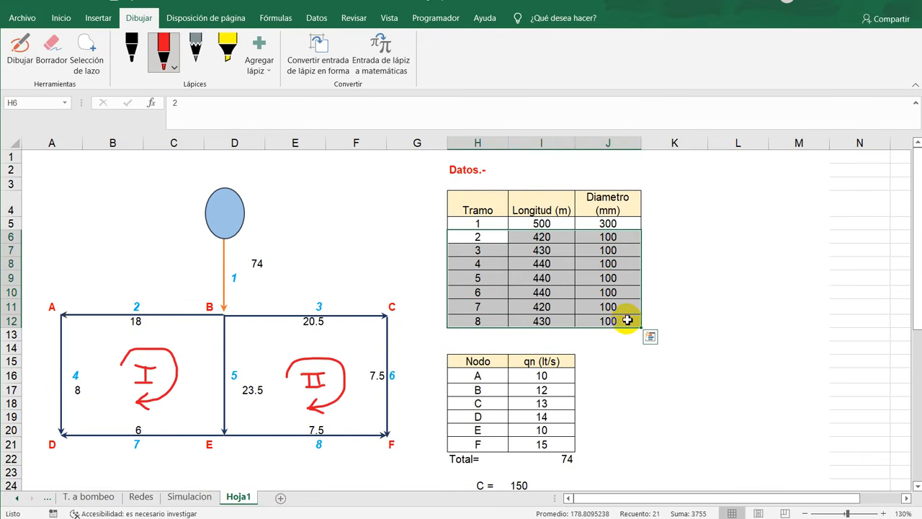
scroll(426, 398, down, 1)
scroll(426, 399, down, 5)
scroll(426, 399, up, 6)
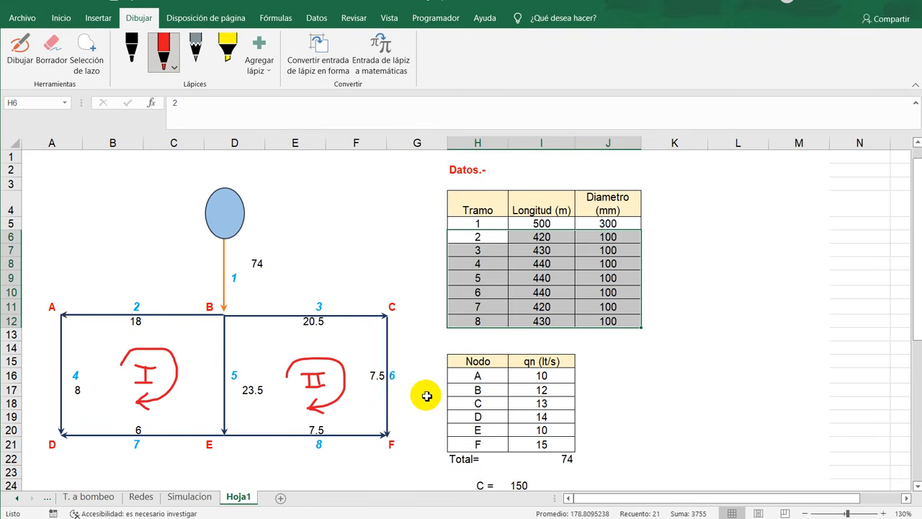
click(603, 238)
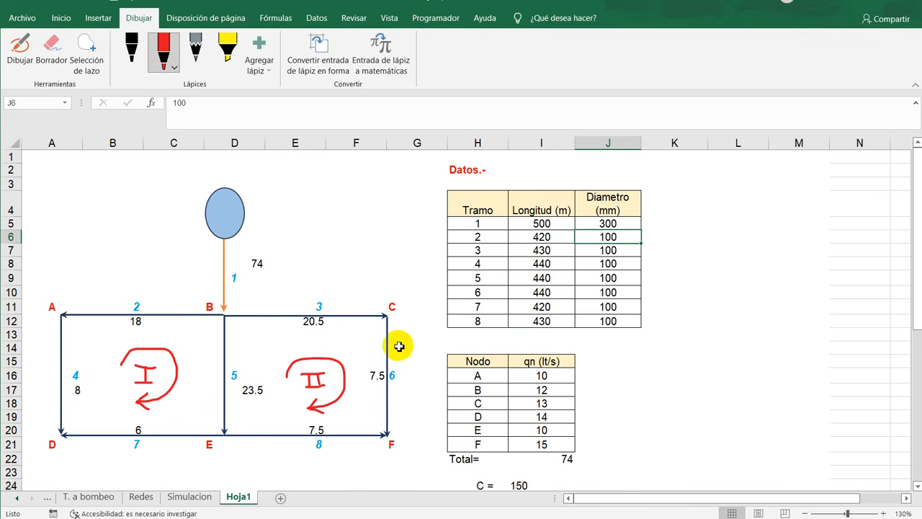
drag(621, 237, 623, 319)
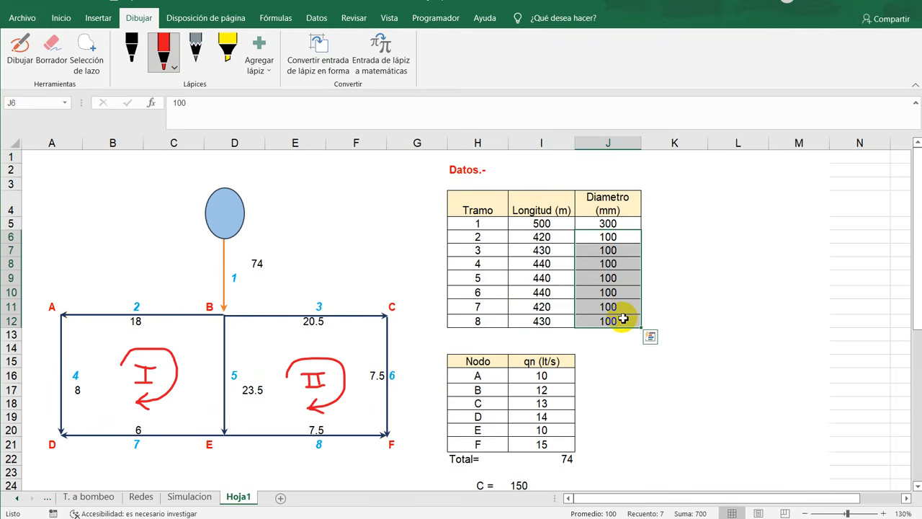
scroll(317, 392, down, 7)
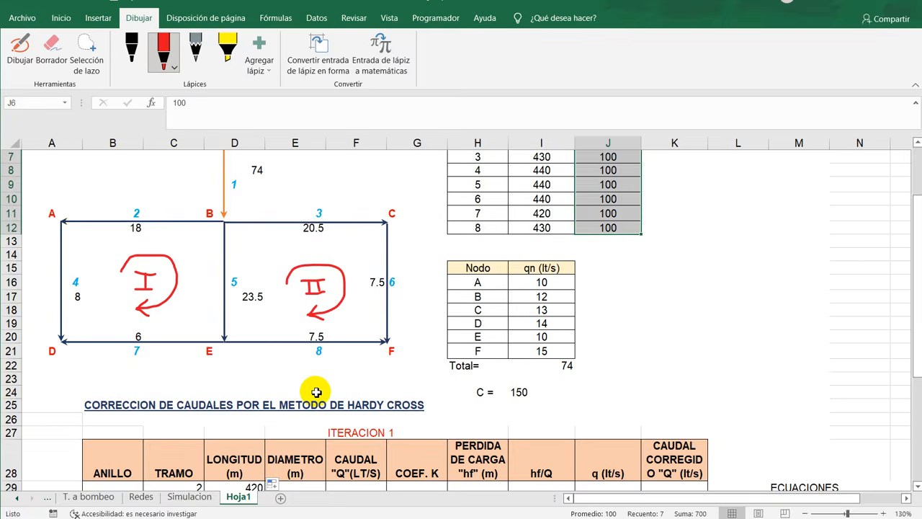
- Enter the first pipe diameter in E29 as 100/1000 and fill it down the DIAMETRO column to E36
click(296, 279)
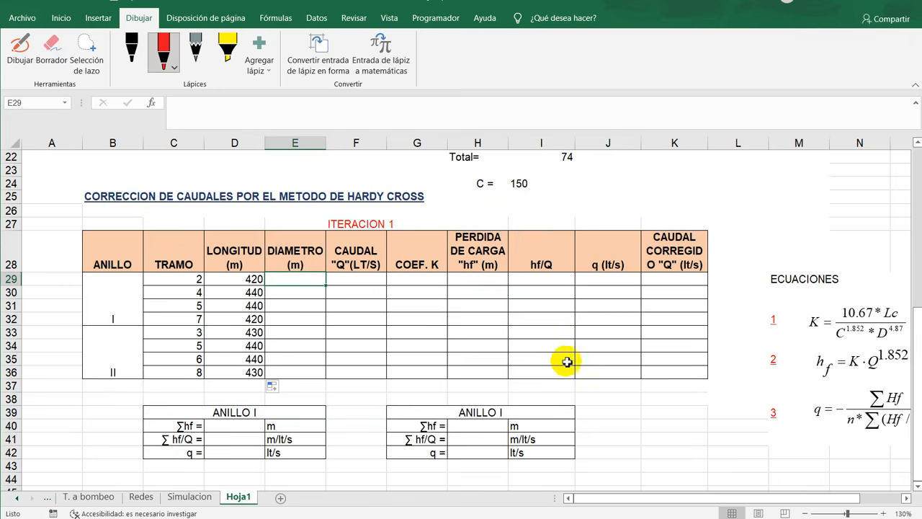
scroll(566, 364, up, 7)
scroll(631, 295, down, 8)
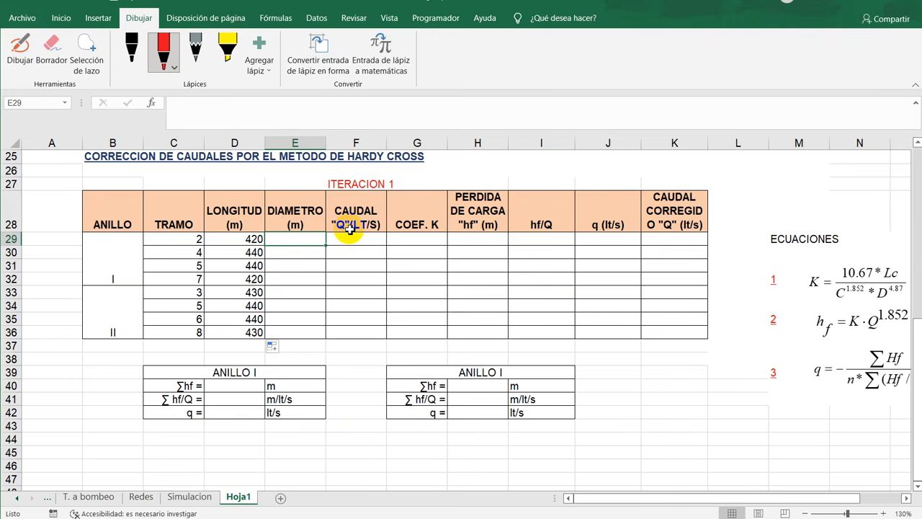
text(+100/1000)
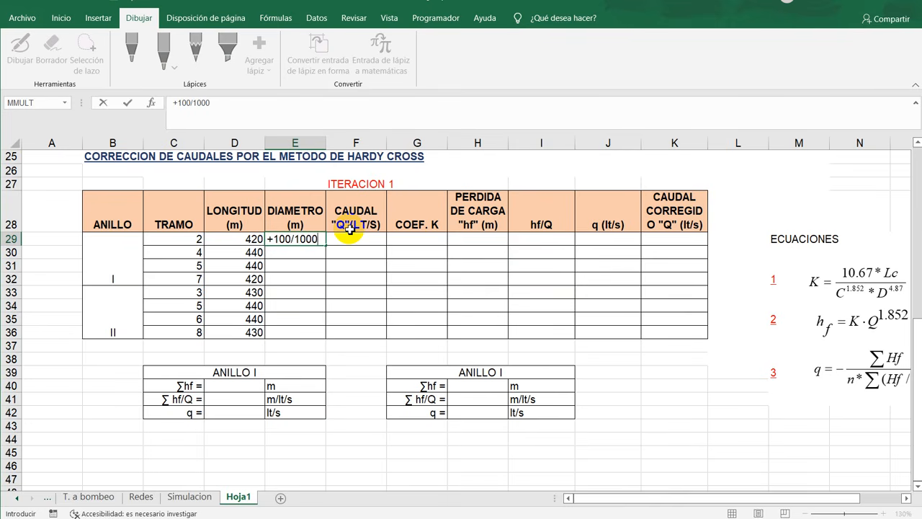
key(Return)
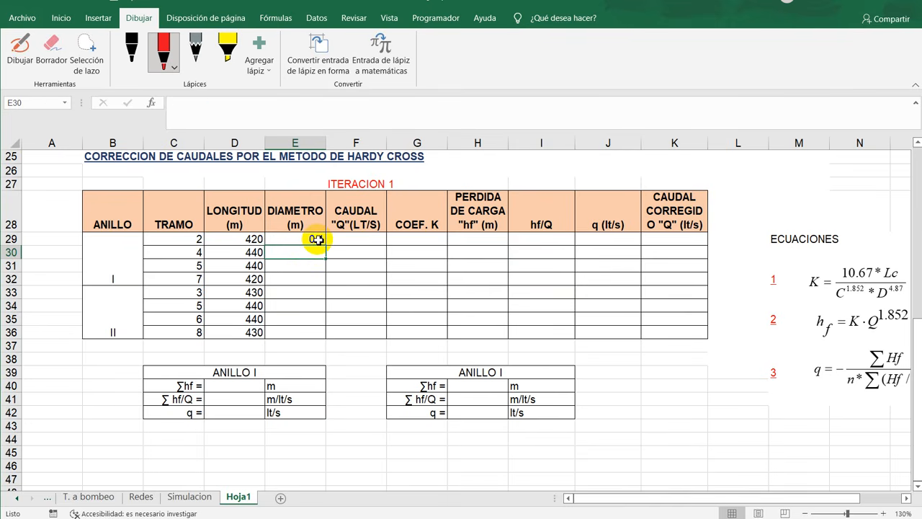
click(317, 240)
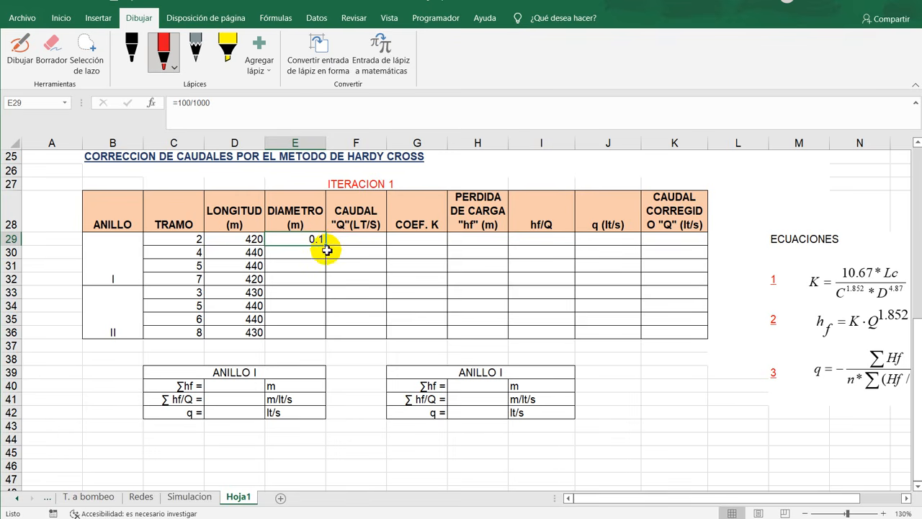
drag(327, 247, 328, 335)
- Examine the ring I rows of iteration 1 against the pipe flows and the loop direction drawn in the network diagram
scroll(369, 332, up, 8)
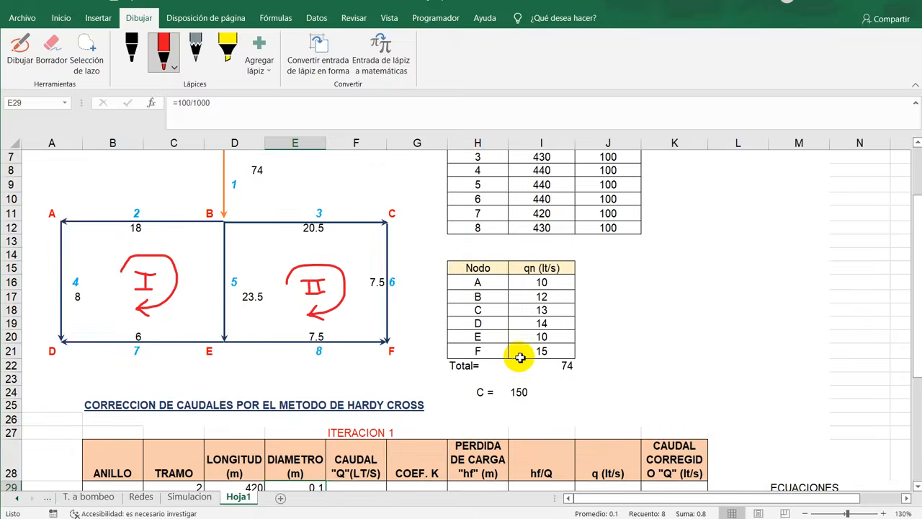
scroll(371, 309, down, 4)
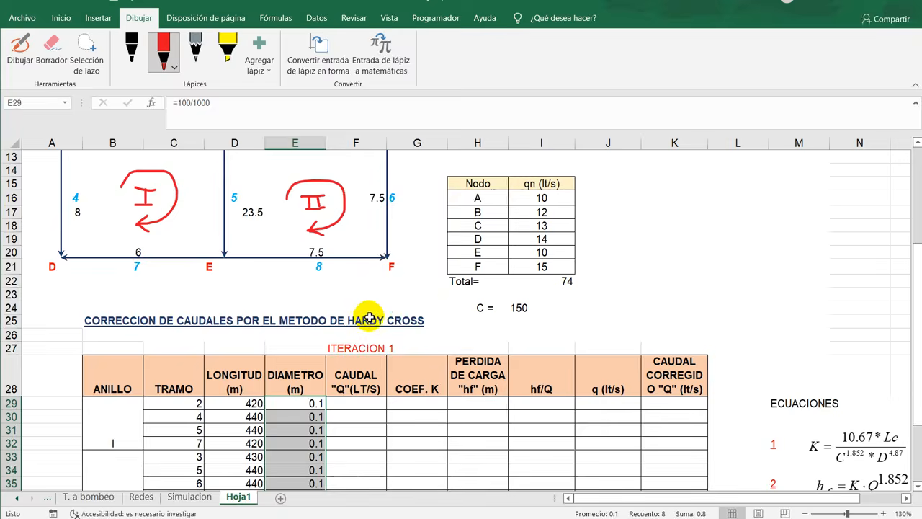
scroll(367, 317, down, 3)
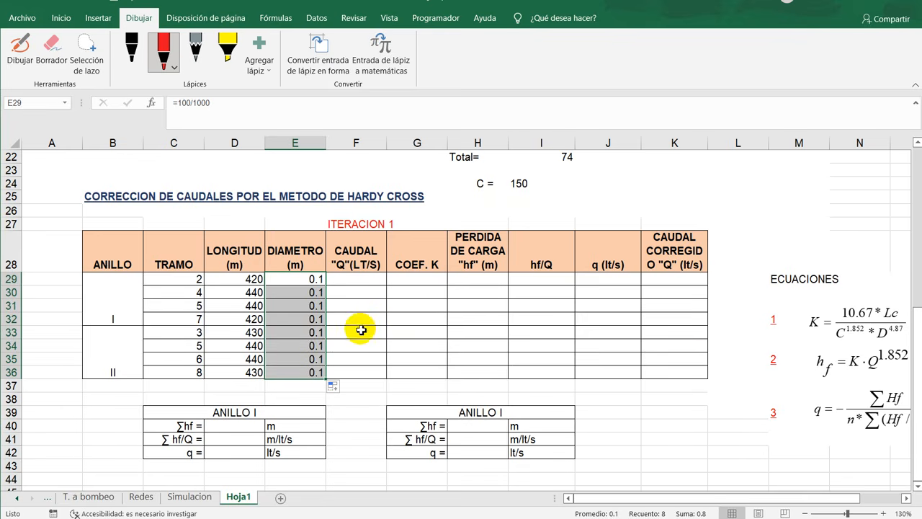
click(362, 281)
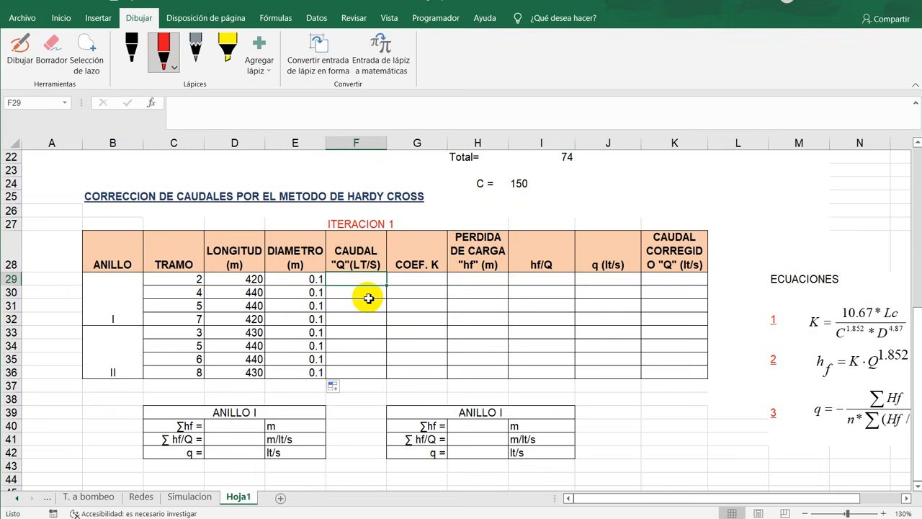
scroll(366, 300, up, 7)
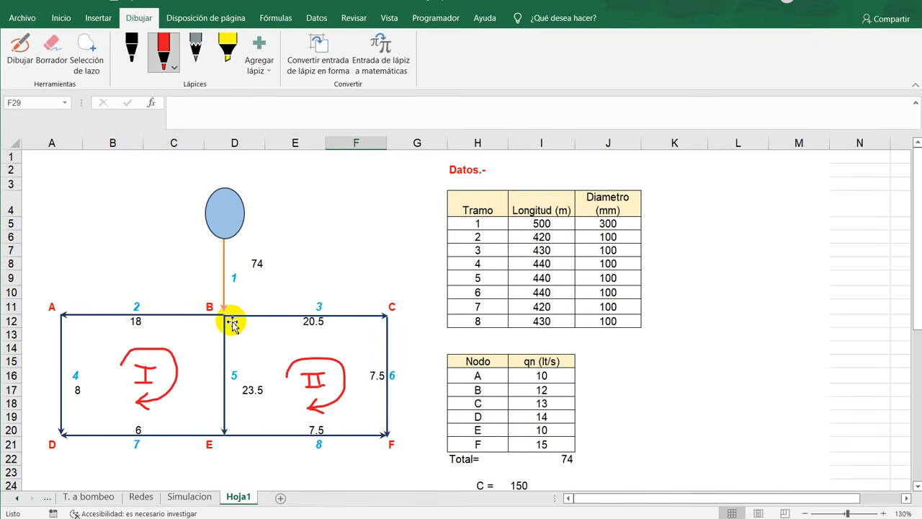
scroll(231, 319, down, 4)
scroll(230, 321, down, 1)
scroll(230, 321, up, 1)
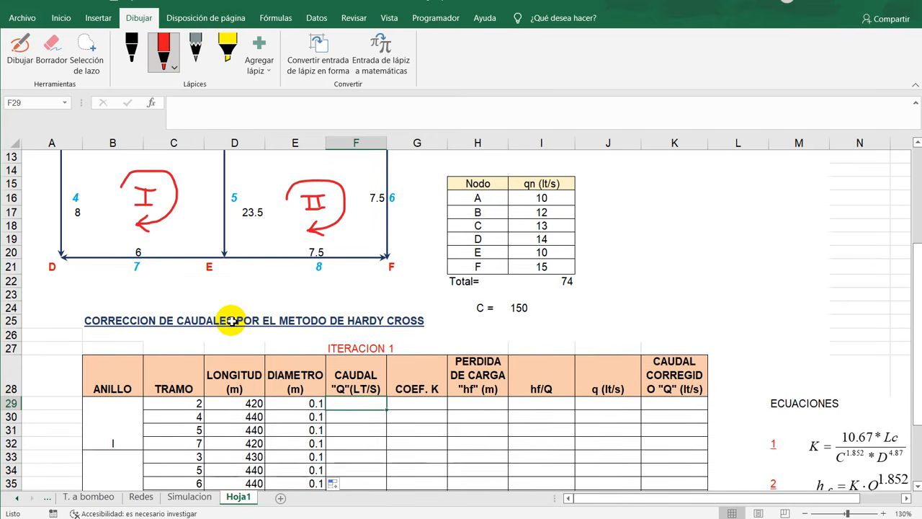
scroll(230, 320, down, 1)
scroll(231, 320, down, 3)
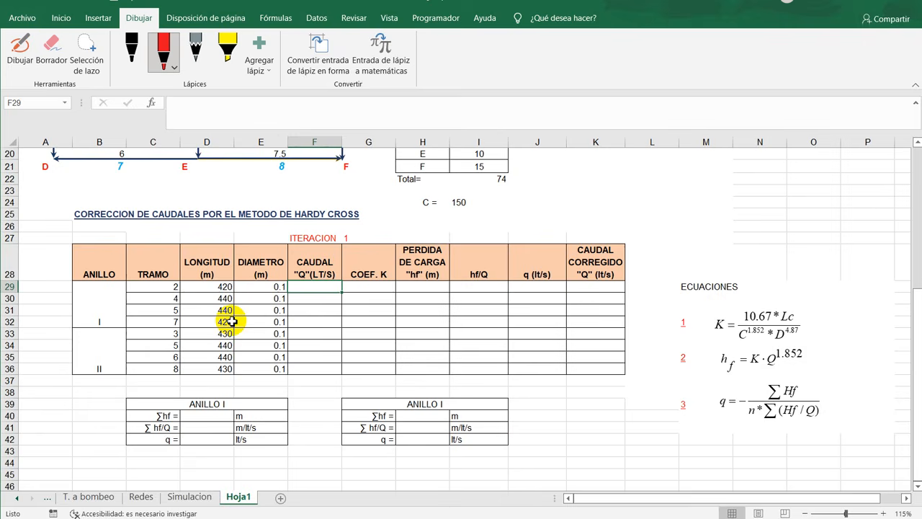
drag(105, 287, 451, 319)
scroll(295, 337, up, 4)
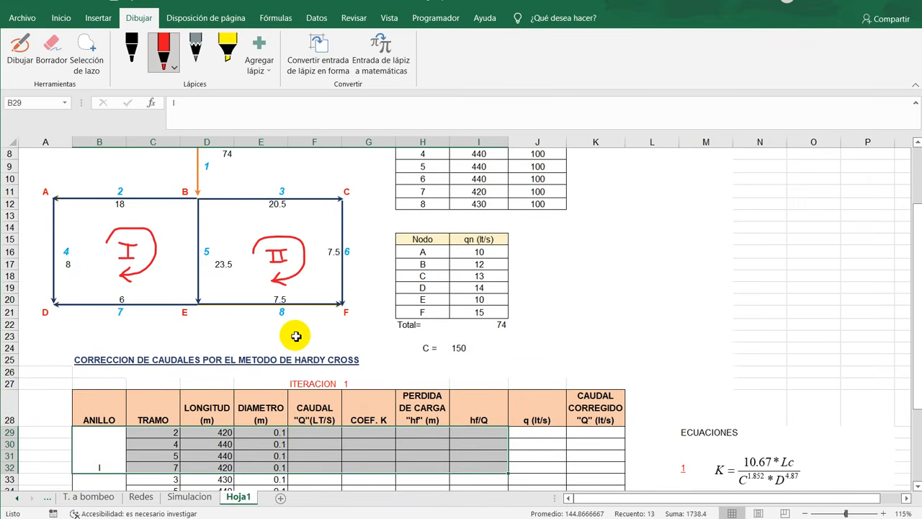
click(312, 432)
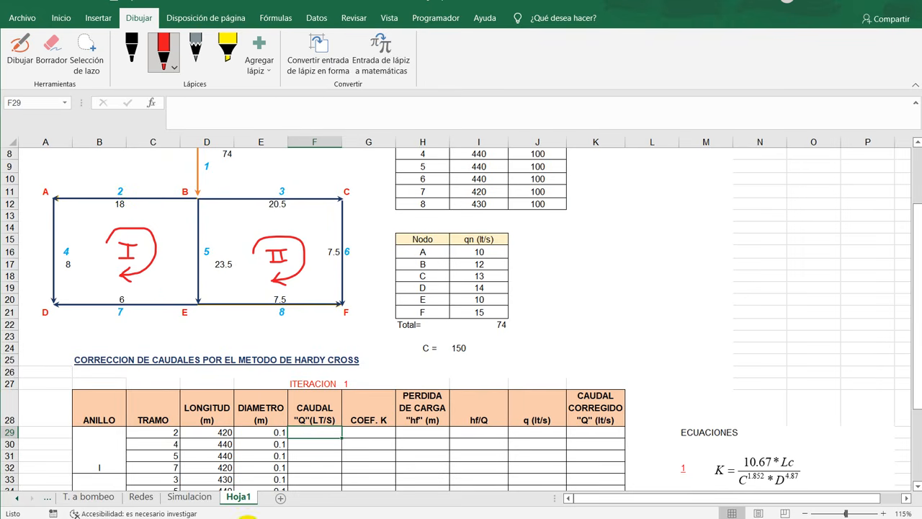
scroll(301, 389, down, 3)
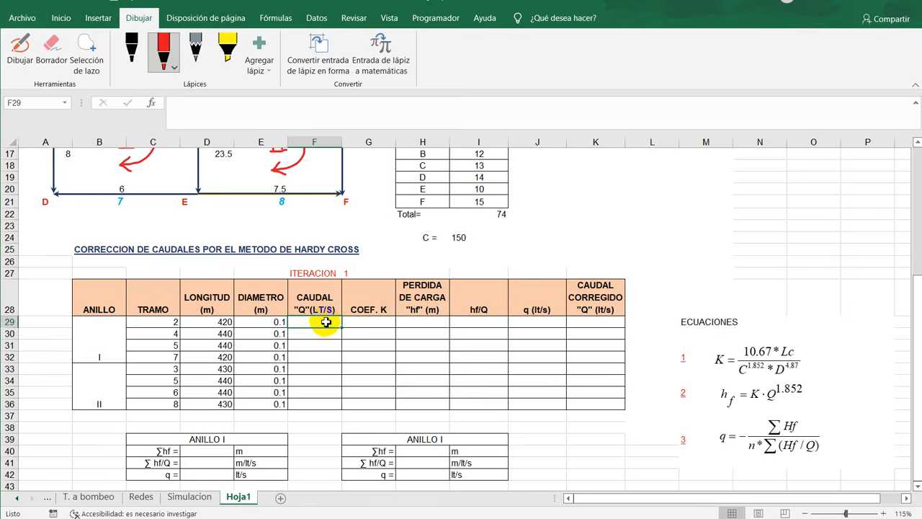
scroll(226, 367, up, 3)
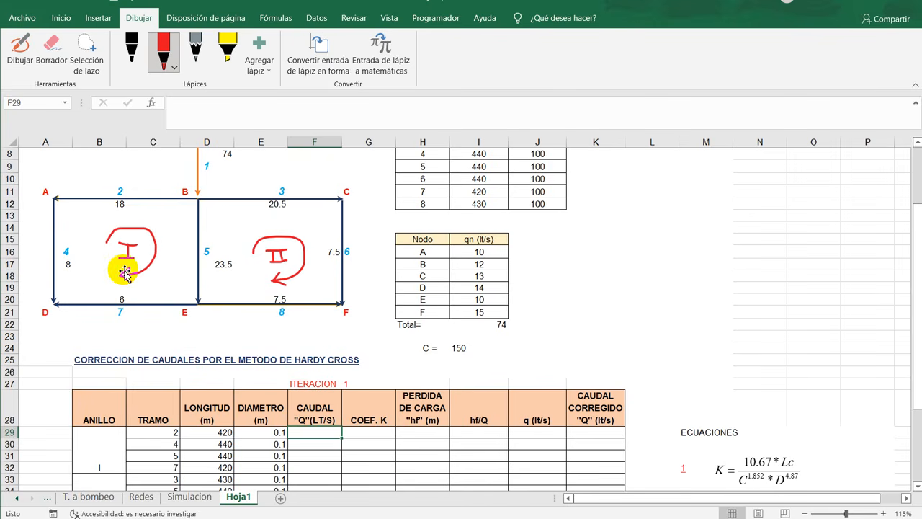
drag(125, 273, 133, 283)
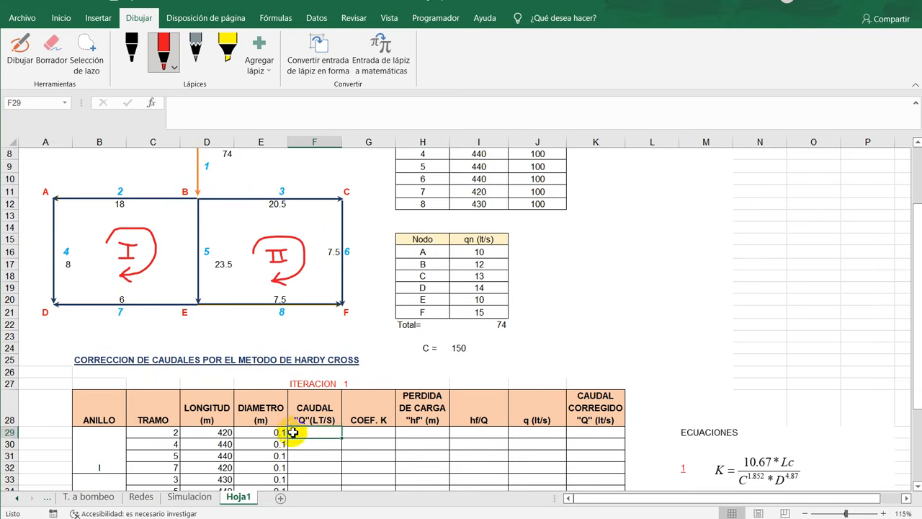
drag(163, 432, 320, 432)
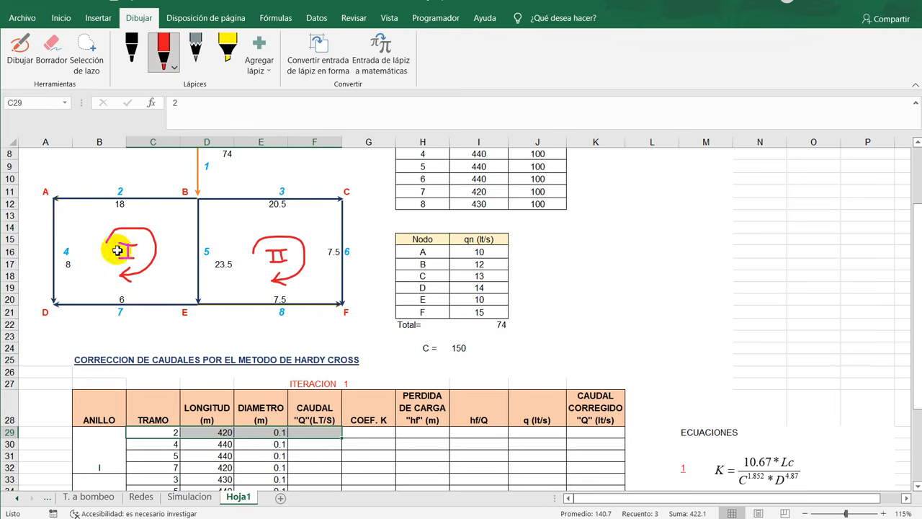
- Enter the ring I flows in the CAUDAL column: -18 for pipe 2 in F29 and -8 for pipe 4 in F30
click(317, 435)
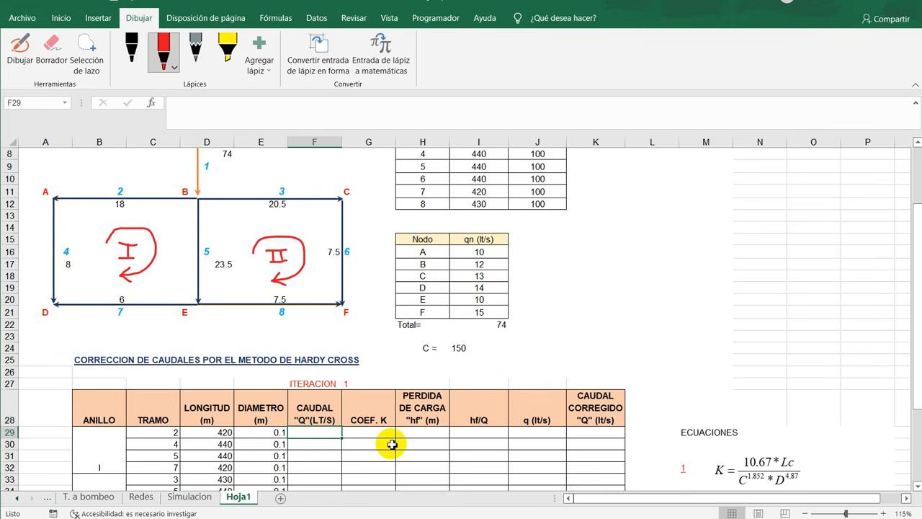
text(-18)
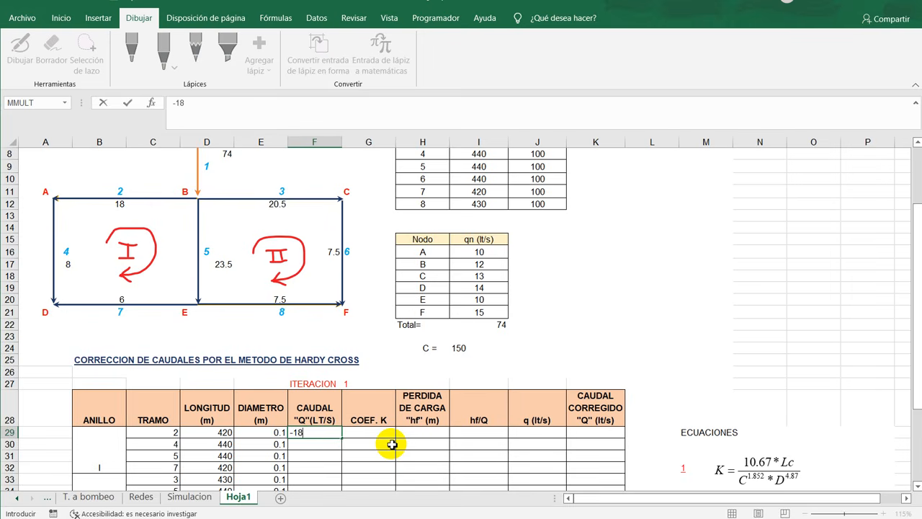
key(Return)
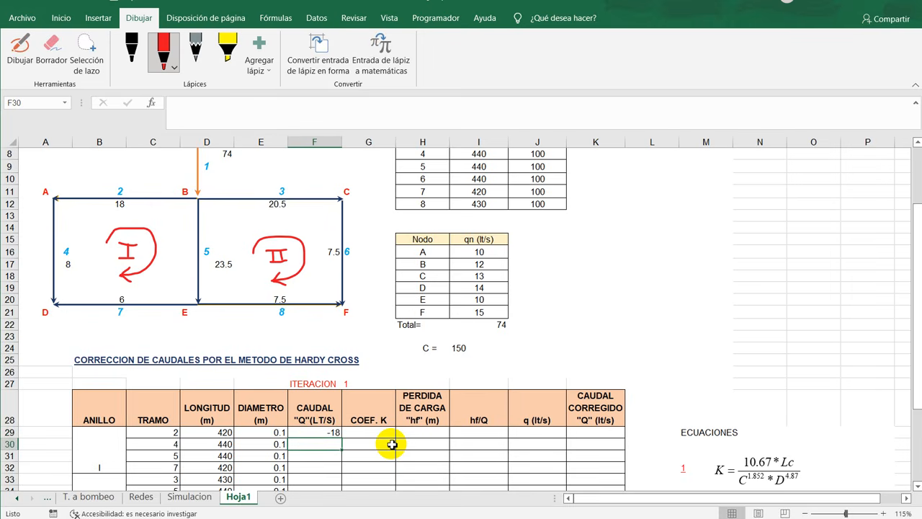
click(167, 448)
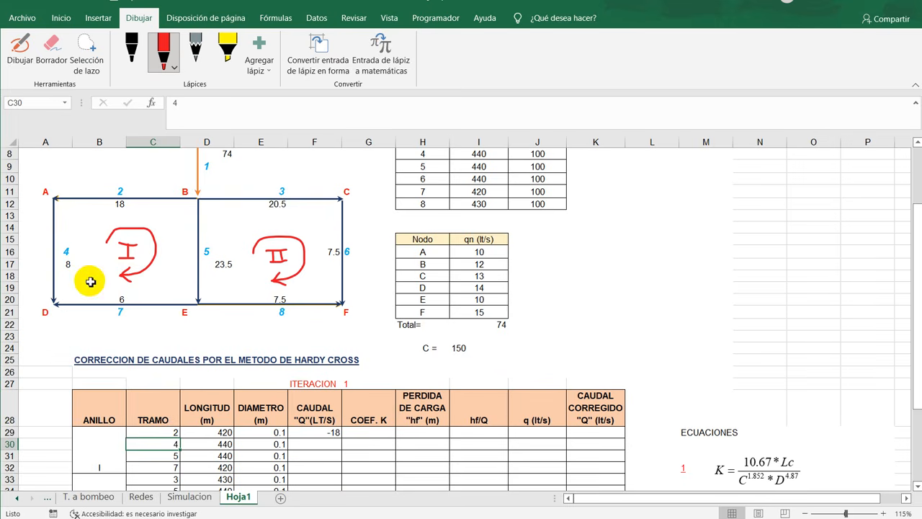
click(309, 445)
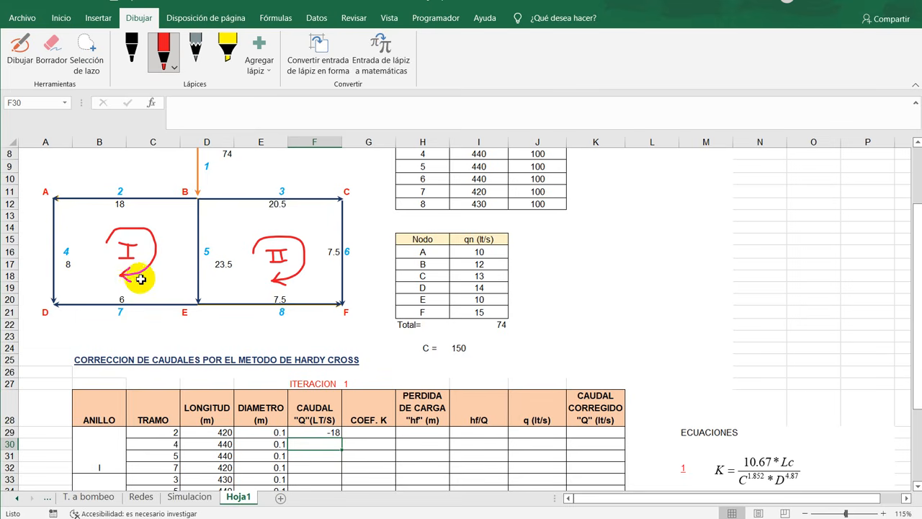
text(-8)
key(Return)
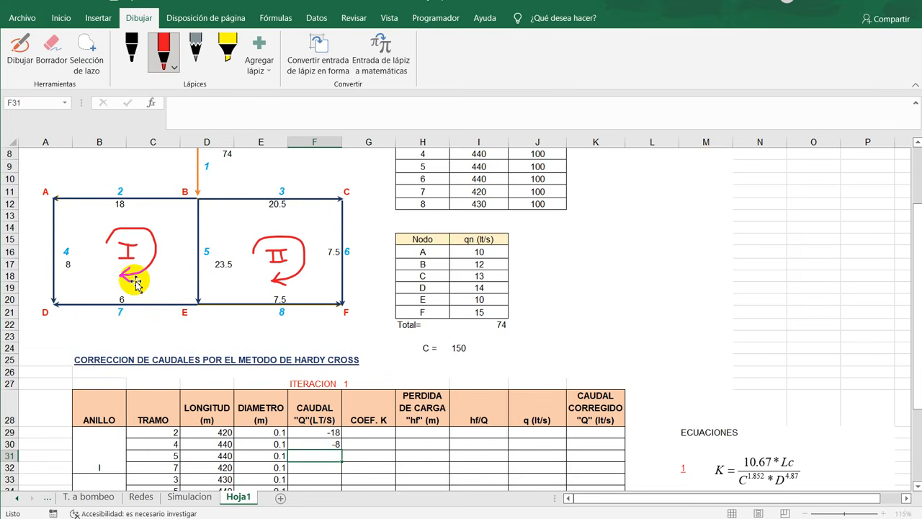
- Enter 23.5 as the flow of pipe 5 in cell F31 of the CAUDAL column
click(121, 303)
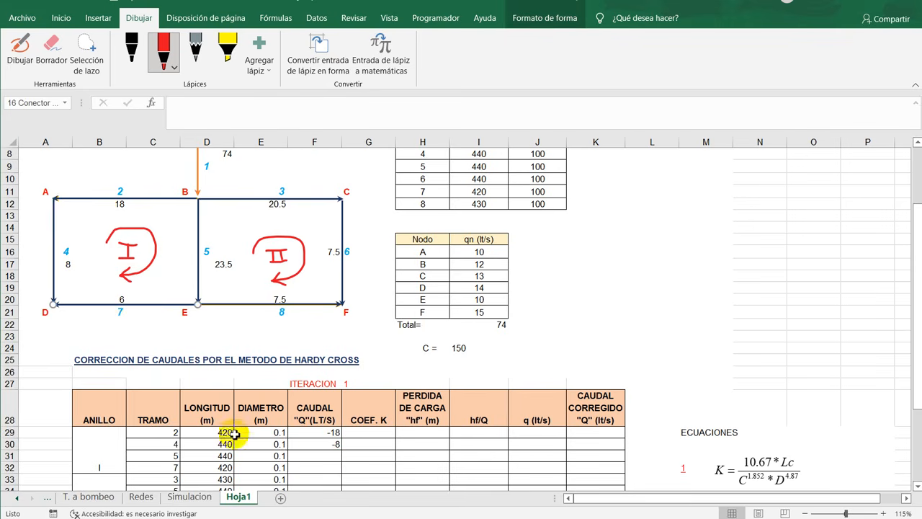
click(326, 455)
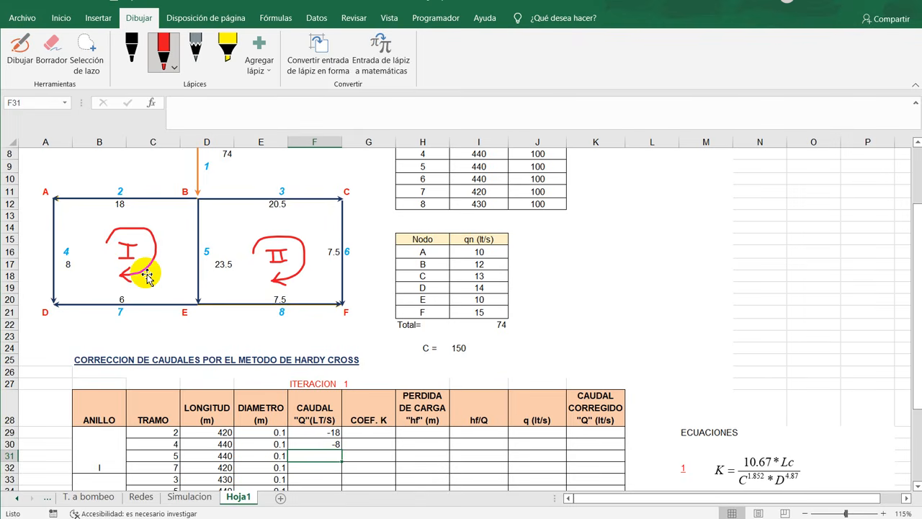
text(23.5)
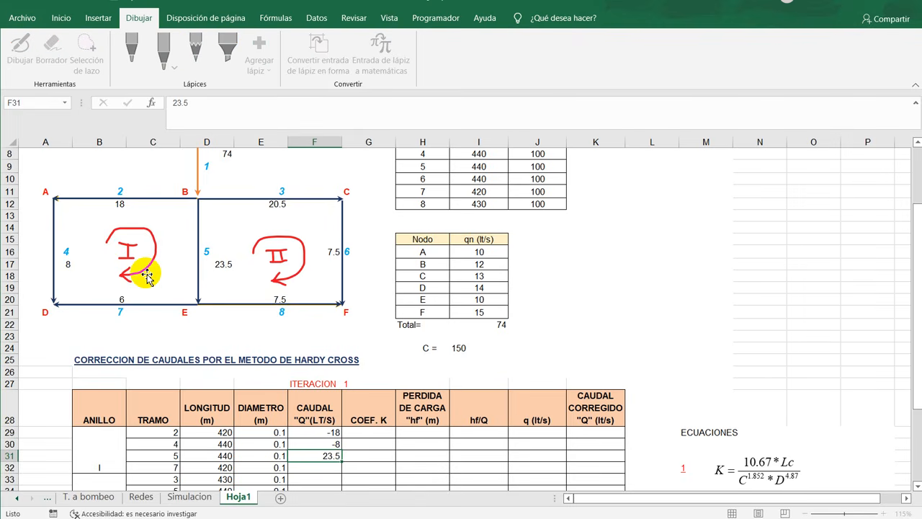
- Enter 6 as the flow of pipe 7 in cell F32 of the CAUDAL column
key(Return)
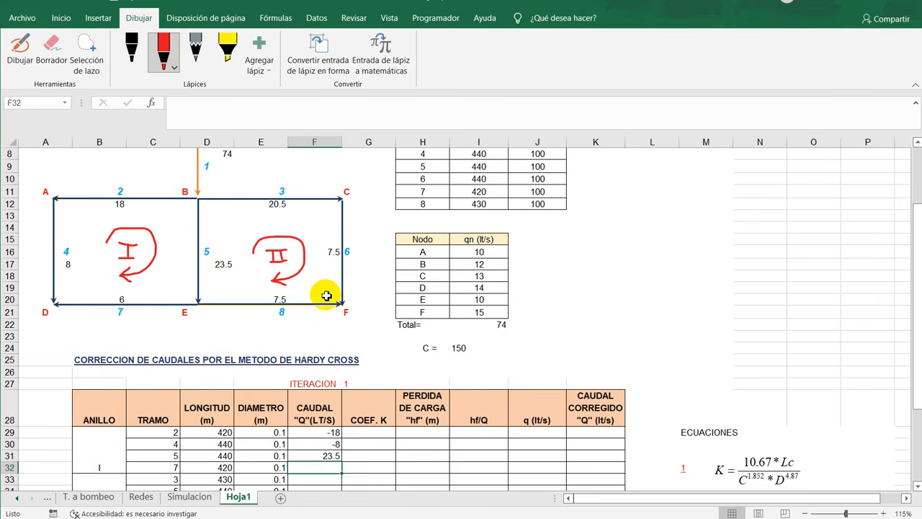
text(6)
key(Return)
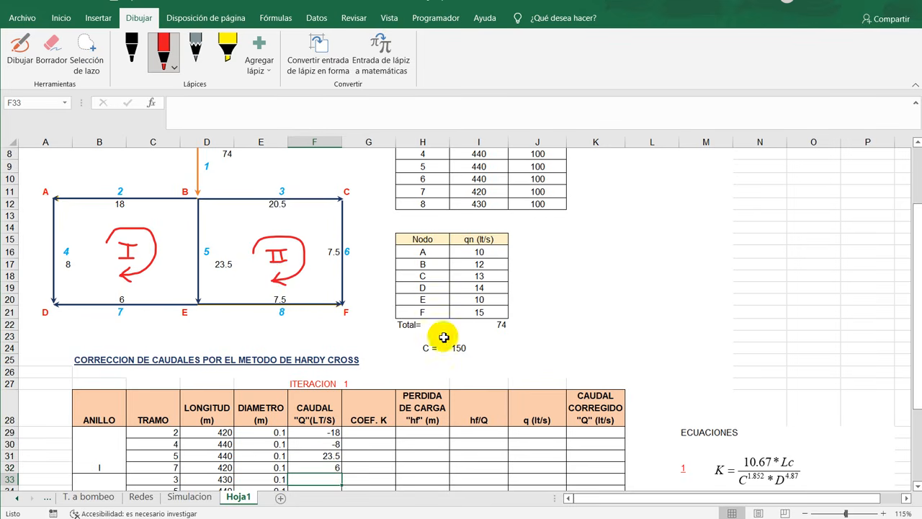
- Review the ring I rows and enter 20.5 as the flow of ring II's pipe 3 in cell F33
scroll(444, 337, down, 2)
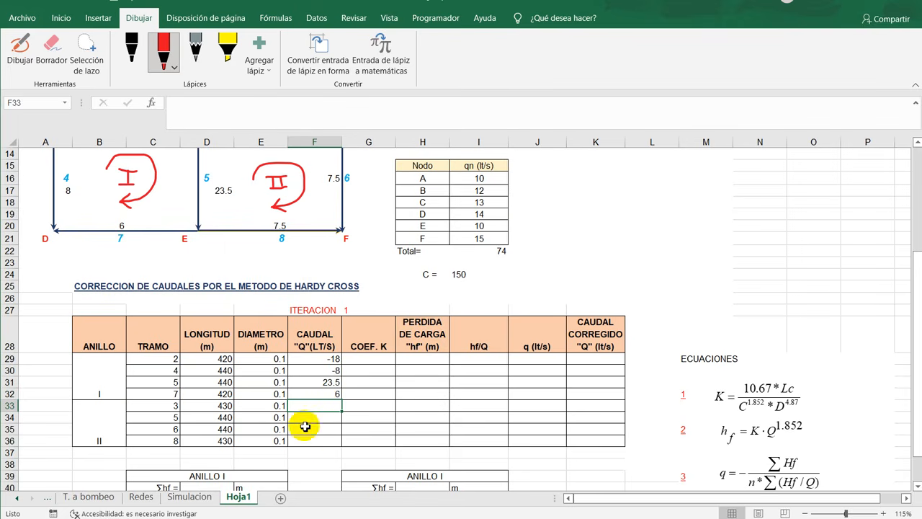
drag(108, 363, 317, 395)
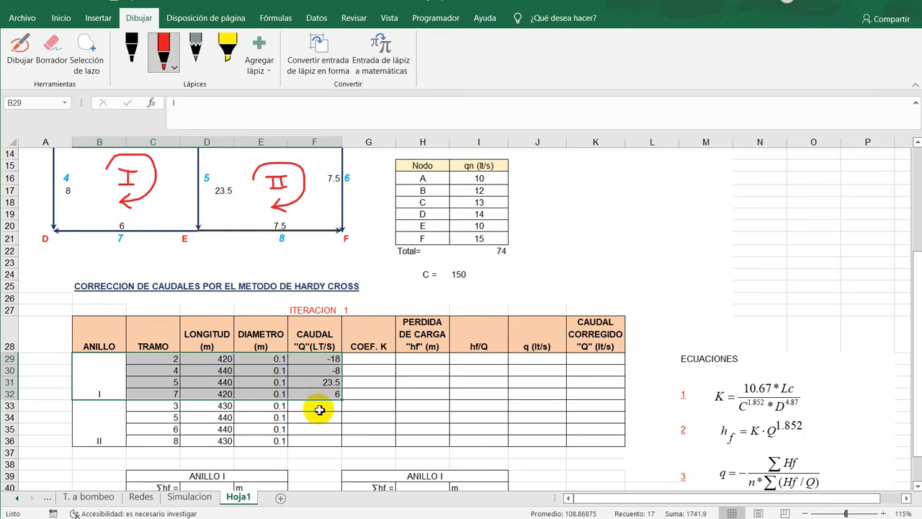
click(322, 408)
scroll(422, 427, up, 1)
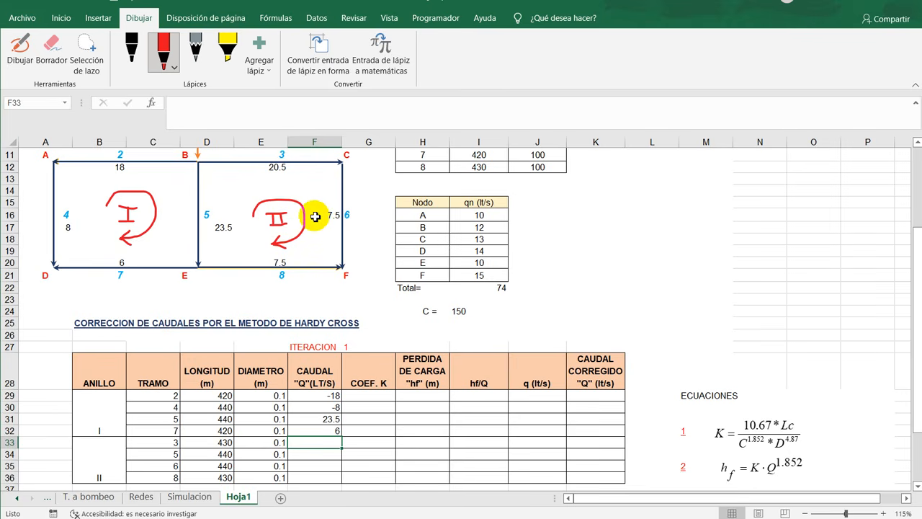
text(20)
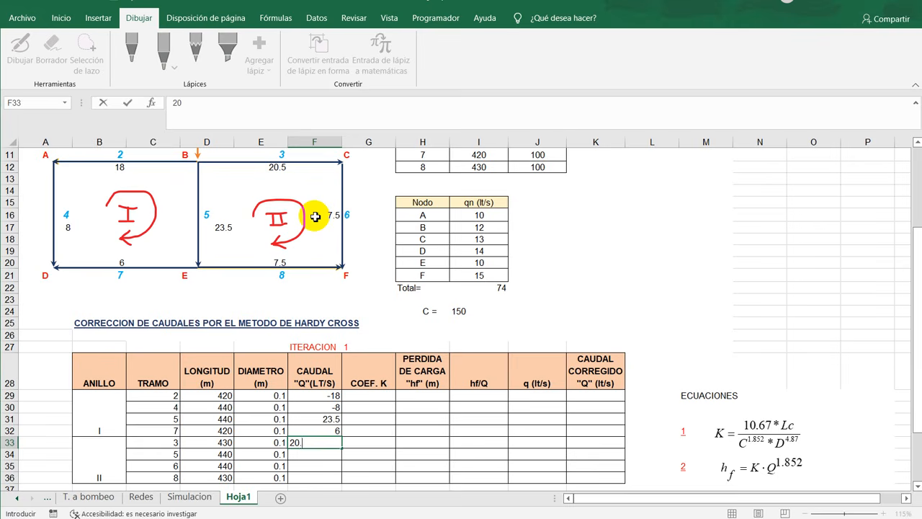
text(.5)
key(Return)
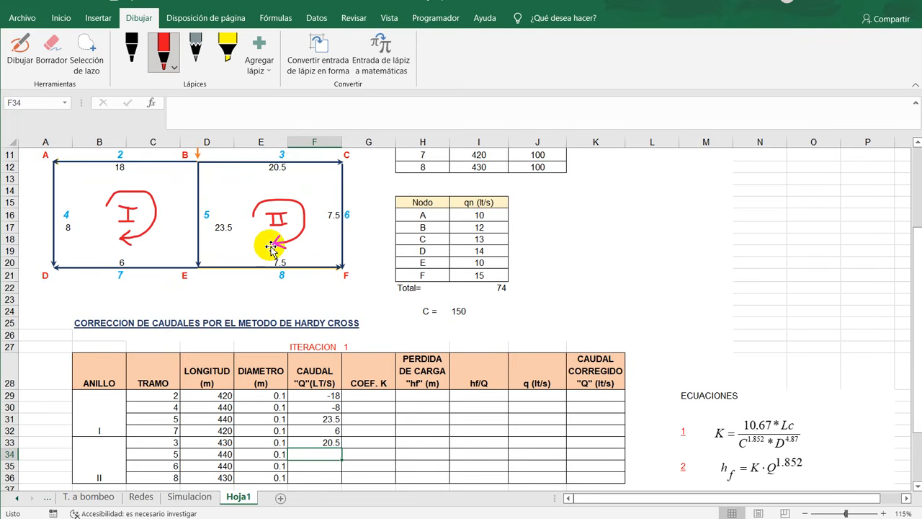
- Enter the ring II flows of -23.5 for pipe 5 in F34 and 7.5 for pipe 6 in F35
text(23.5)
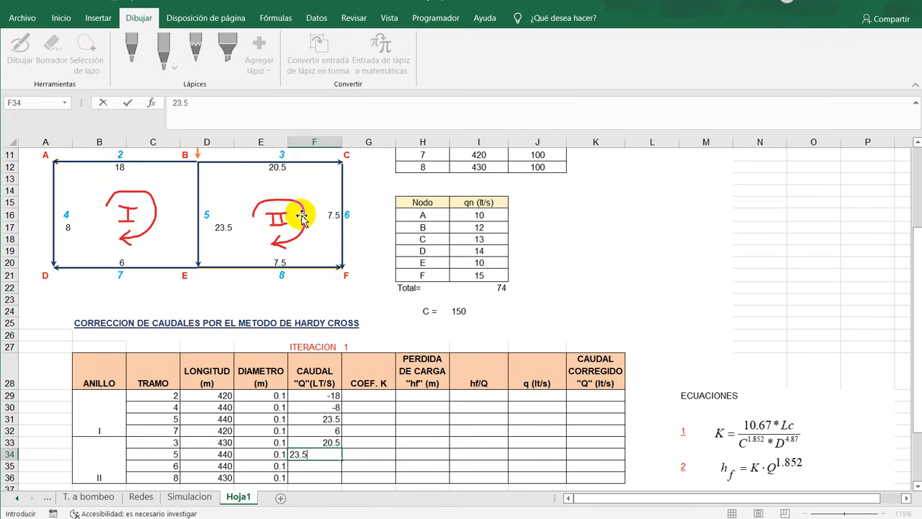
key(Return)
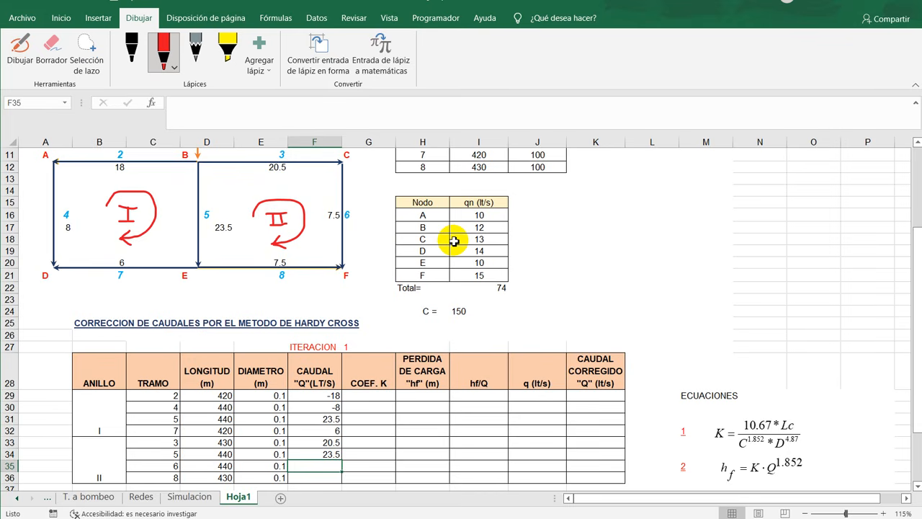
text(-)
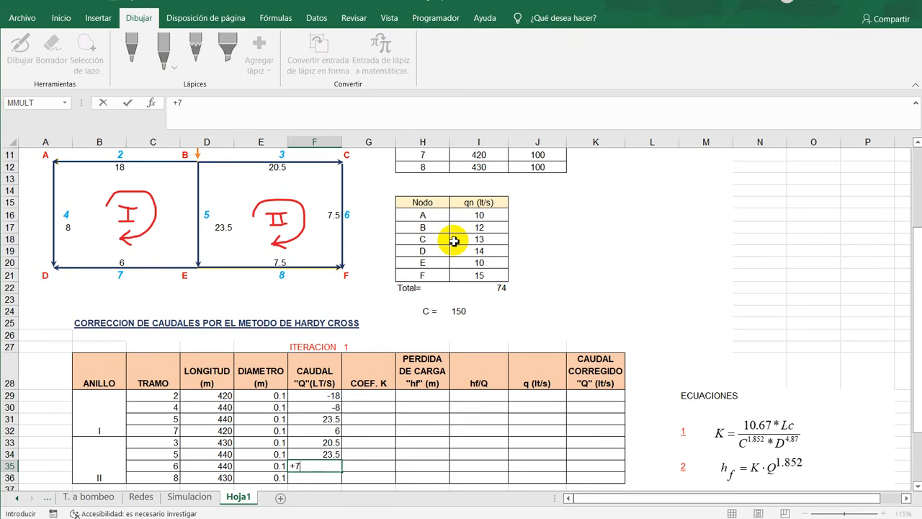
key(Return)
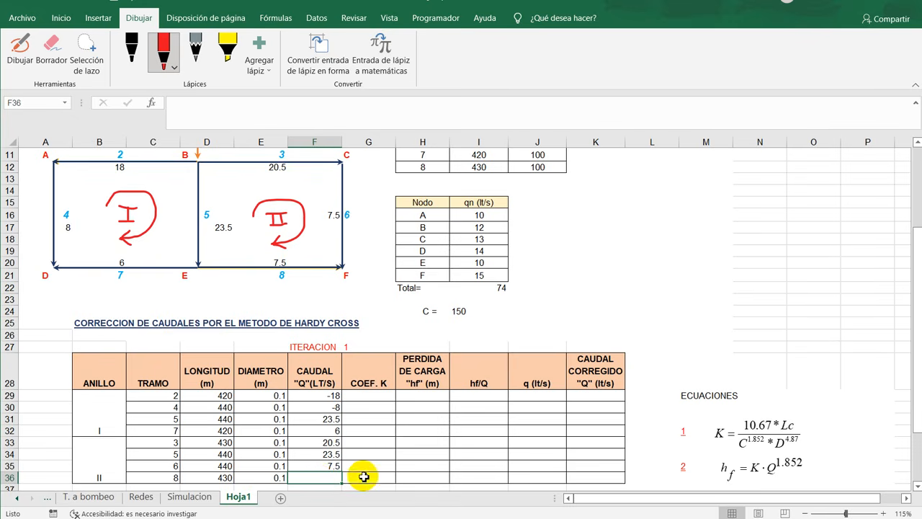
click(328, 456)
text(-)
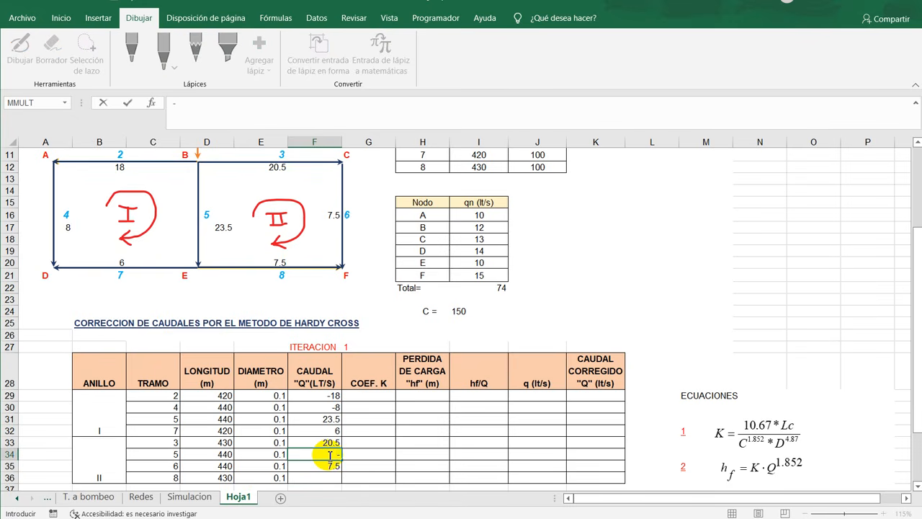
text(23.5)
key(Return)
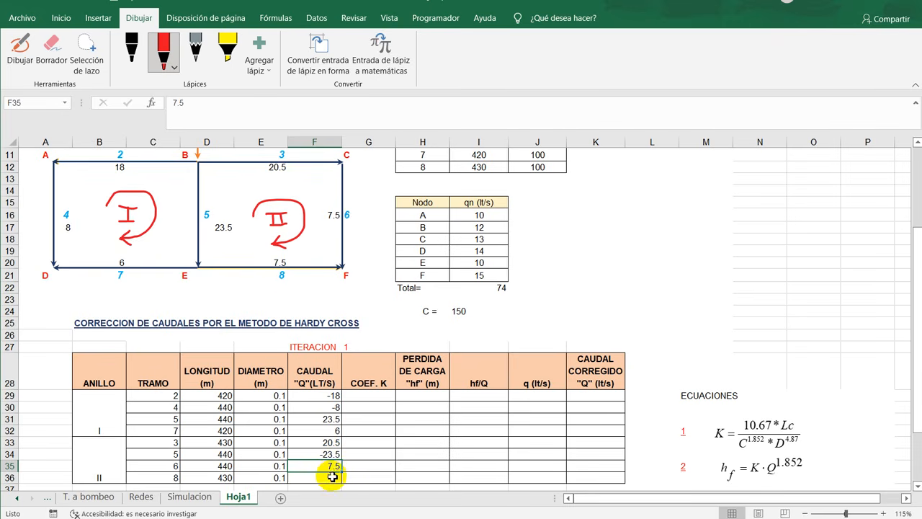
- Enter -7.5 as the flow of pipe 8 in cell F36 of the CAUDAL column
click(332, 477)
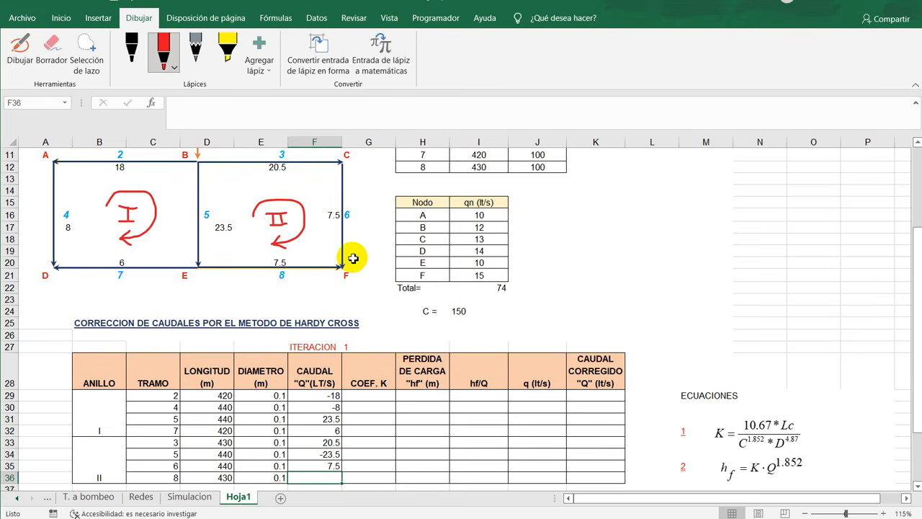
text(-)
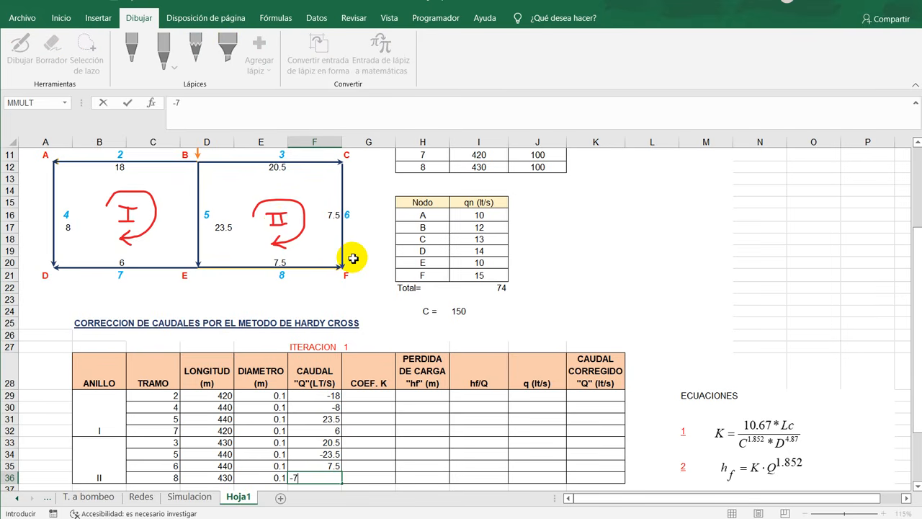
text(7.5)
key(Return)
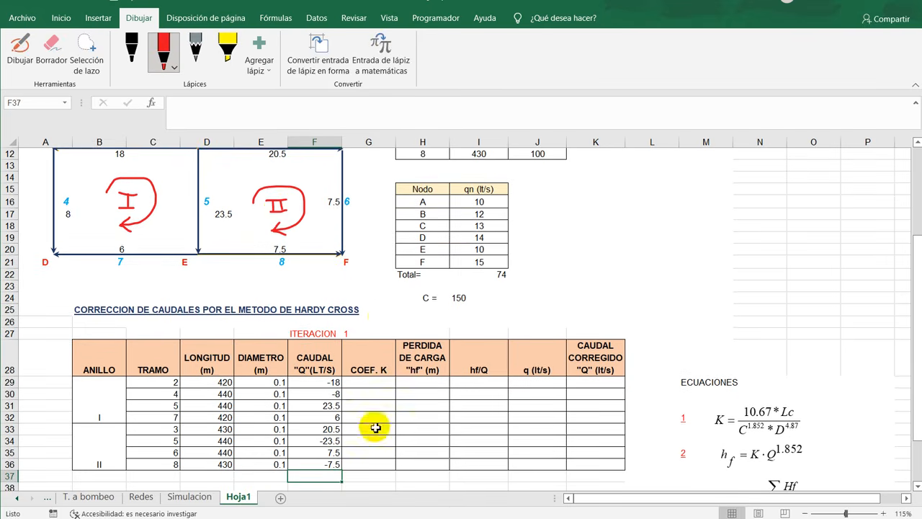
- Examine the signed flows and the COEF. K and PERDIDA DE CARGA columns of iteration 1 against equations 1 and 2
scroll(314, 373, up, 3)
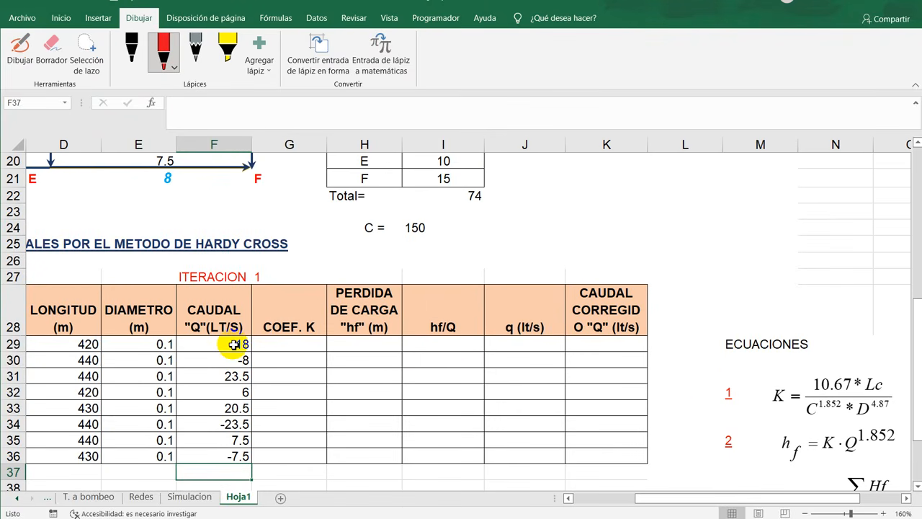
drag(238, 345, 245, 457)
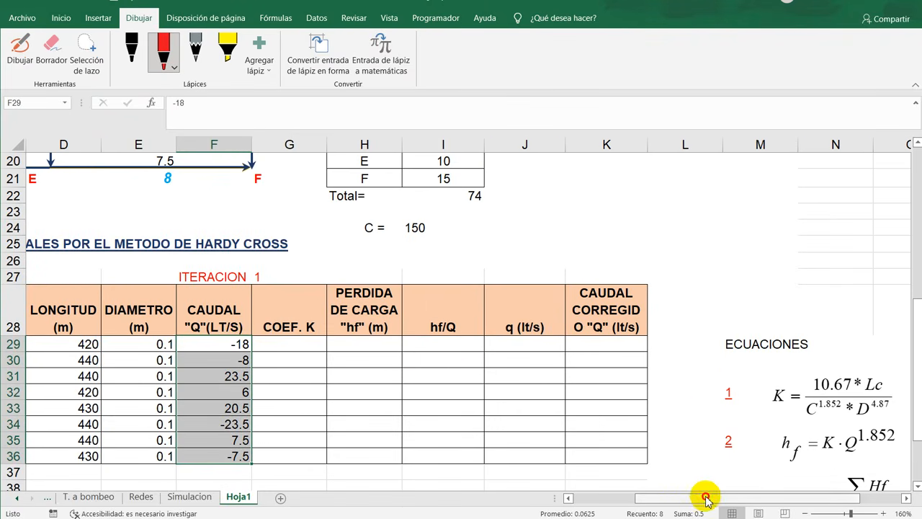
drag(706, 498, 645, 498)
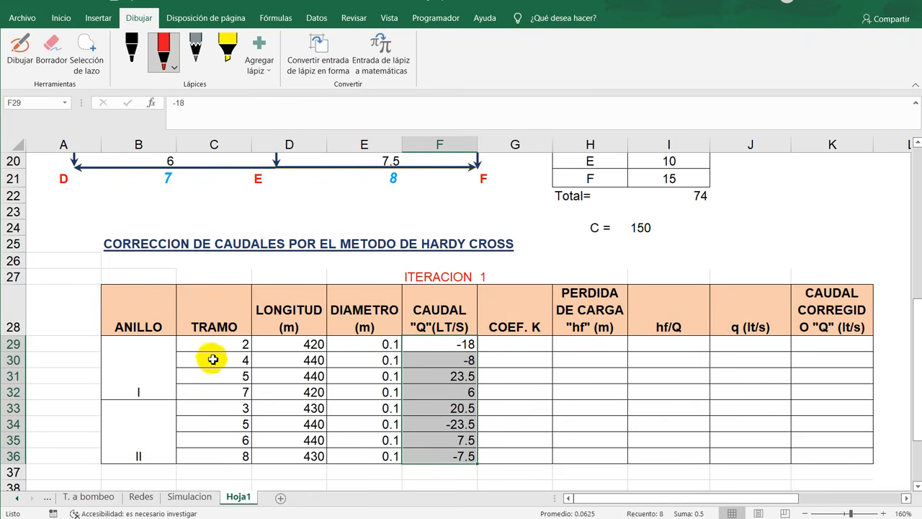
drag(597, 498, 659, 496)
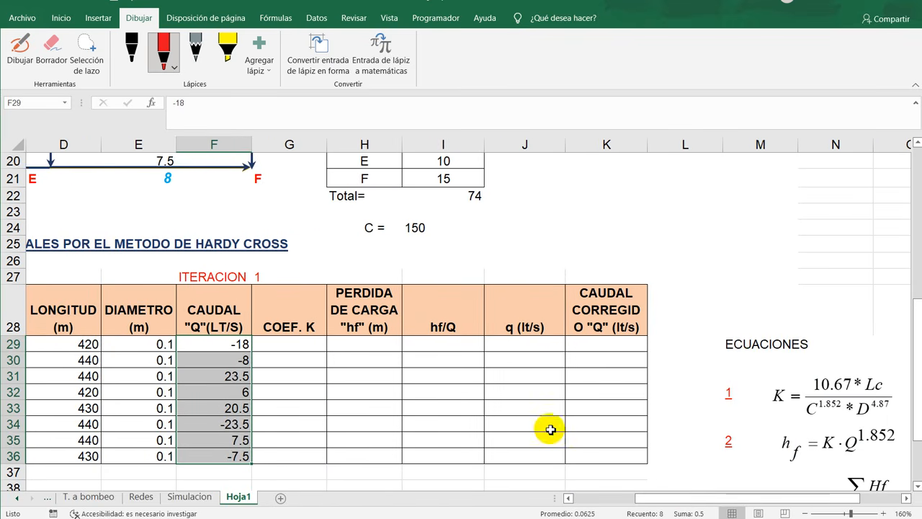
scroll(562, 388, down, 1)
scroll(561, 387, down, 2)
scroll(558, 385, up, 3)
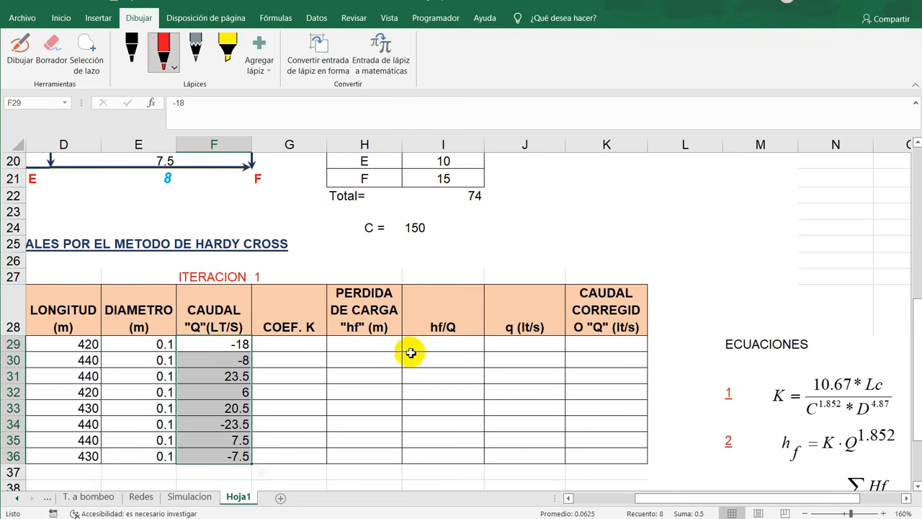
drag(287, 317, 289, 456)
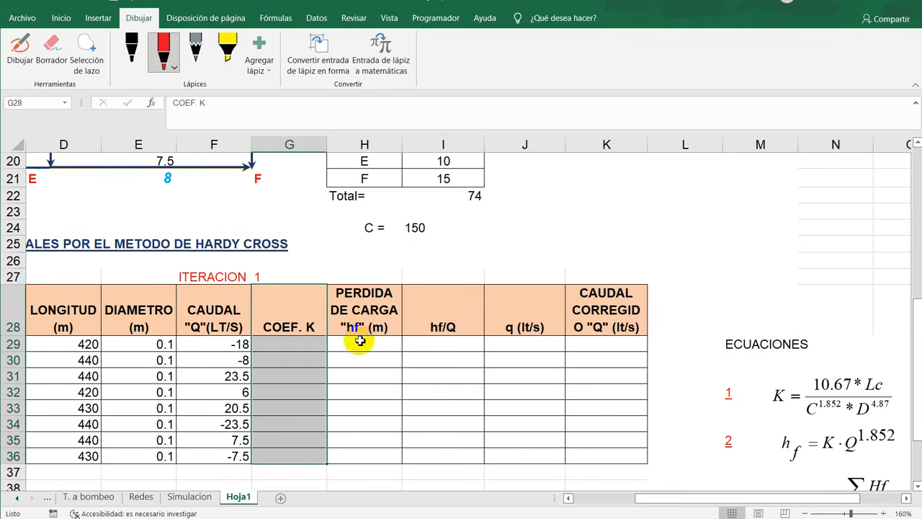
drag(371, 309, 309, 459)
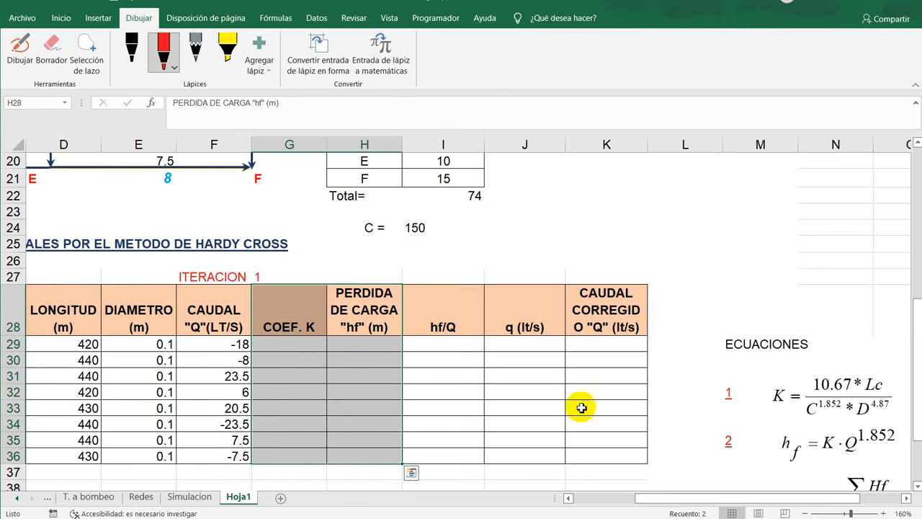
drag(713, 376, 838, 449)
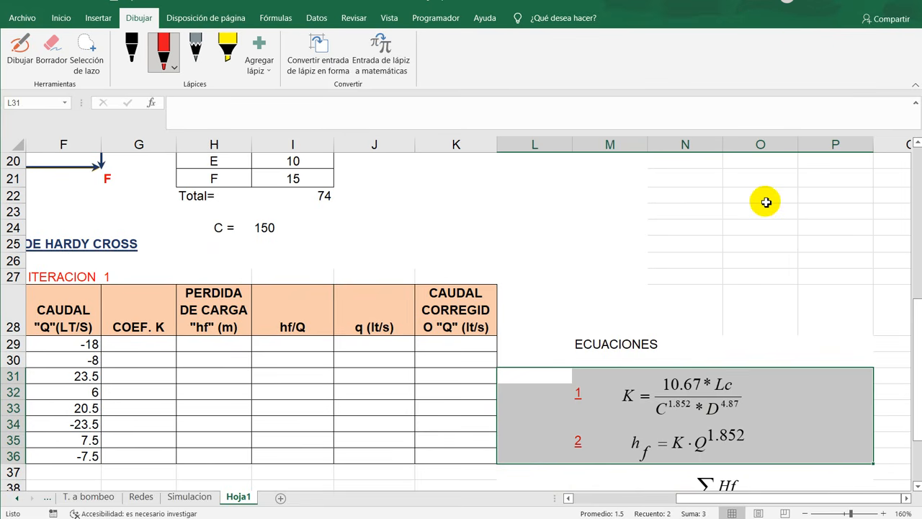
click(284, 416)
drag(685, 502, 648, 504)
click(302, 346)
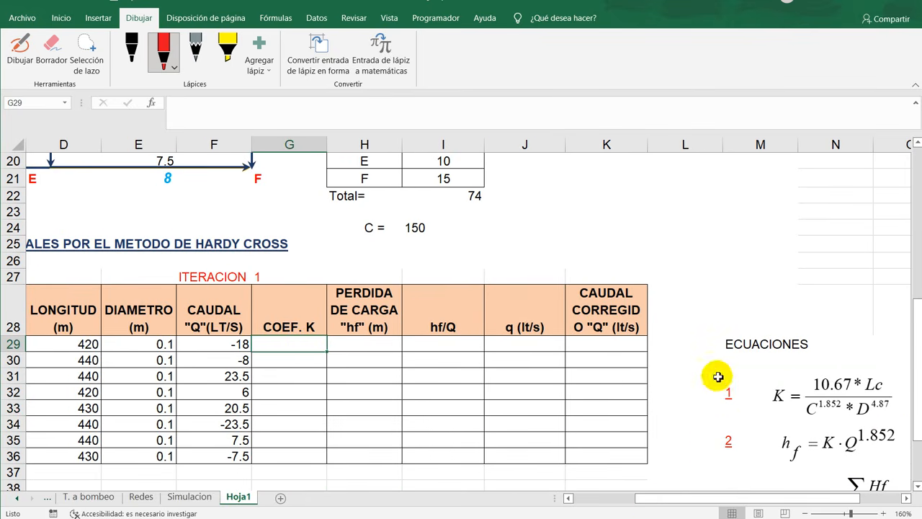
drag(718, 376, 885, 409)
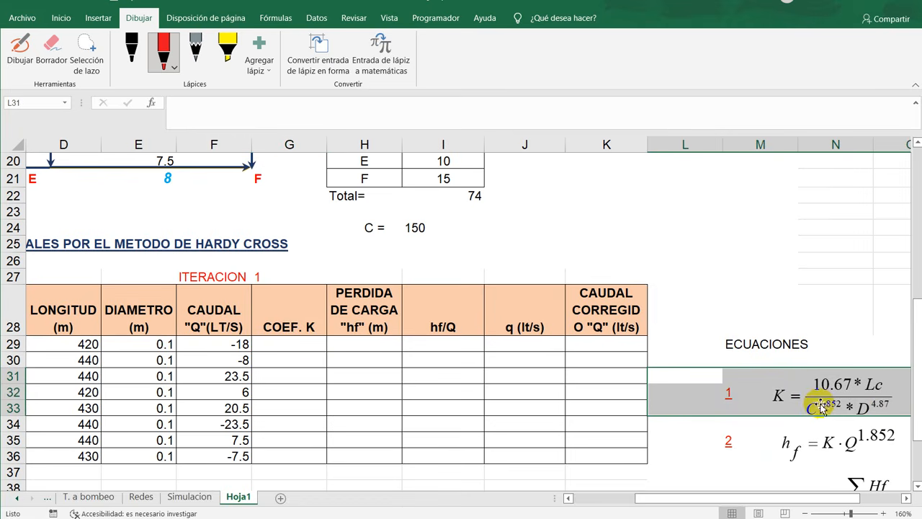
- Calculate the K coefficient of pipe 2 in G29 with the formula +10.67*D29/((150^1.852)*E29^4.87)
click(309, 344)
text(10.)
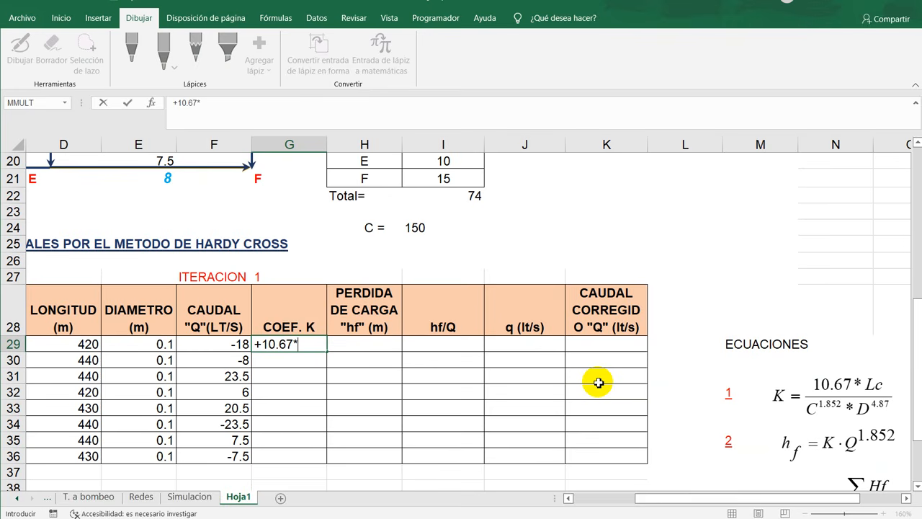
text(67*)
click(56, 342)
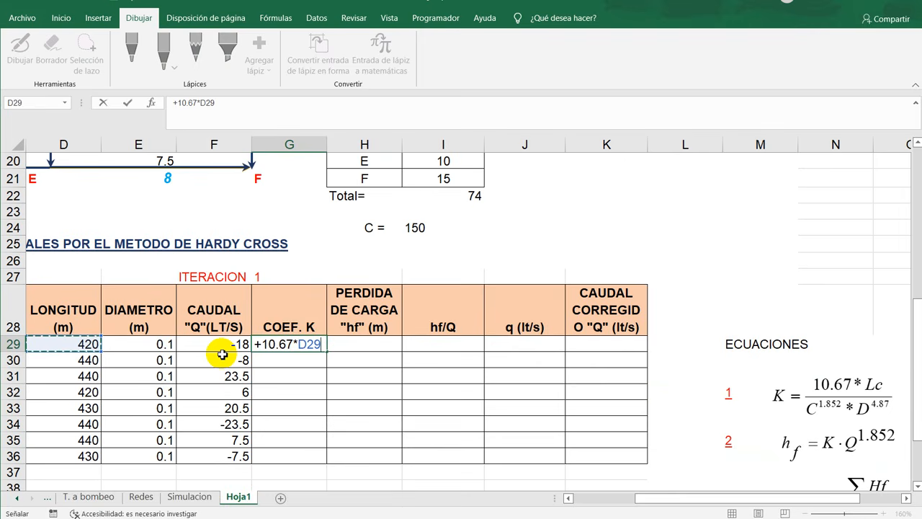
text(/(150^1.852)
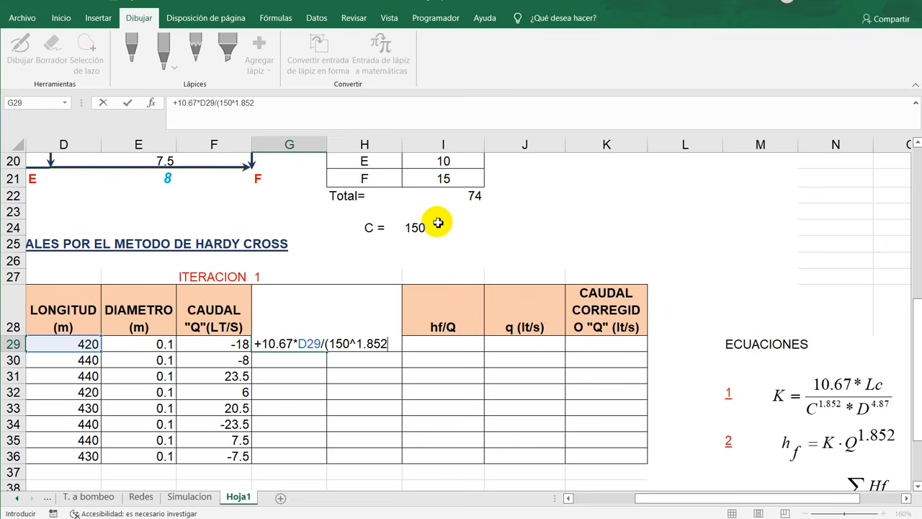
click(331, 344)
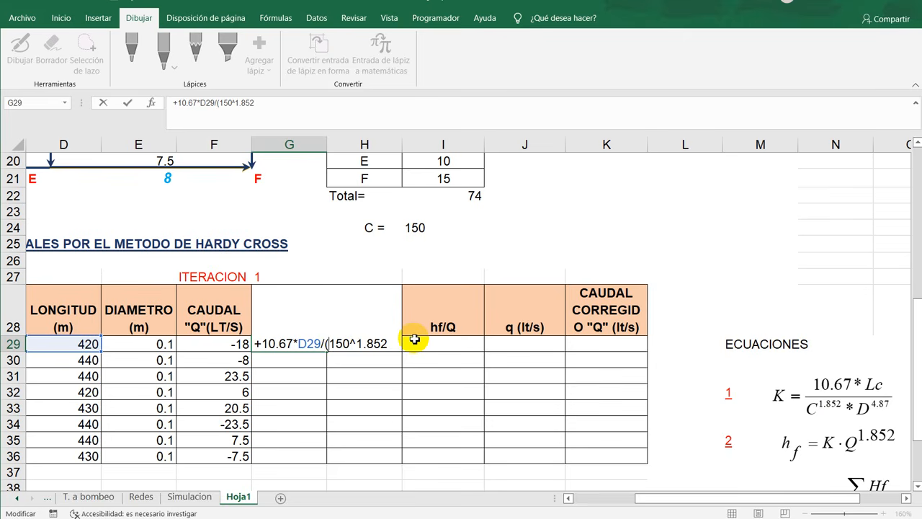
text(()
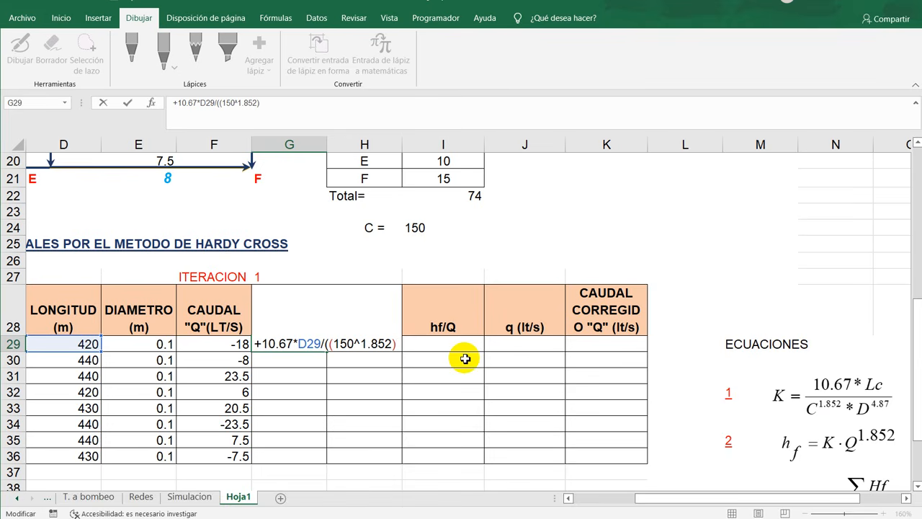
text(*)
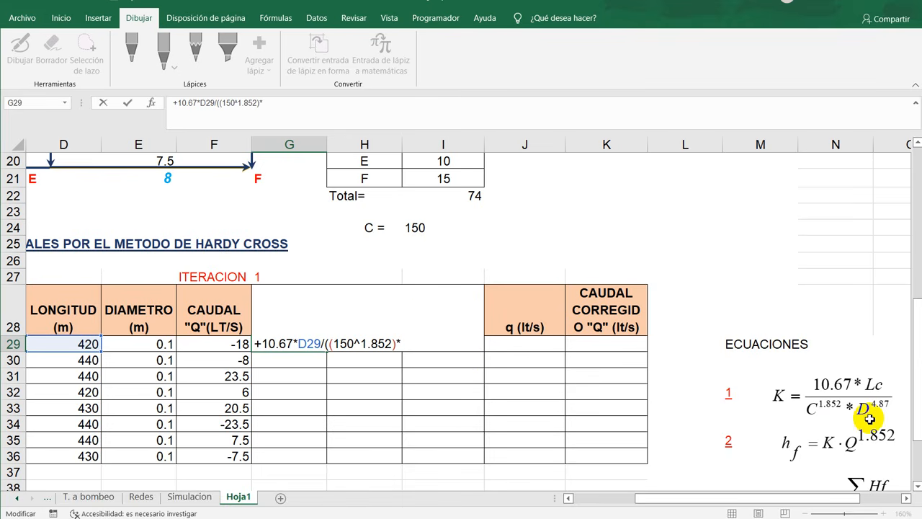
click(164, 345)
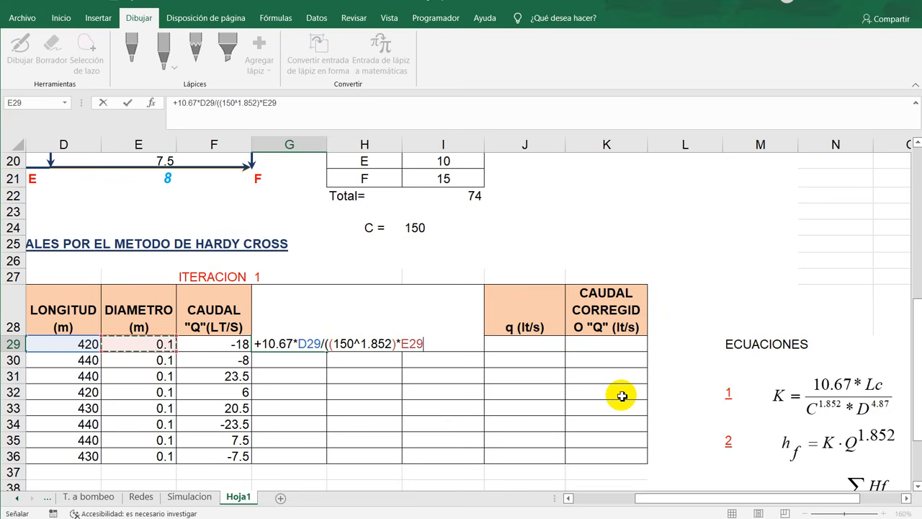
text(^^)
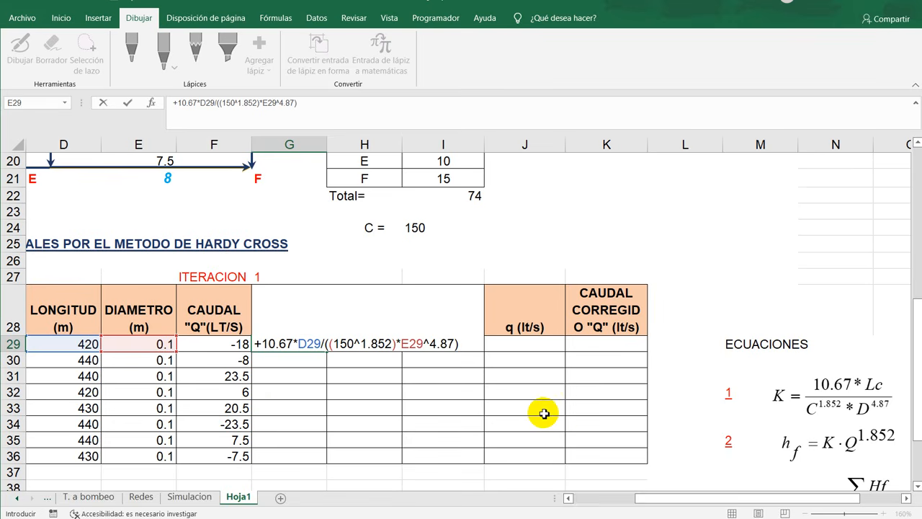
key(Return)
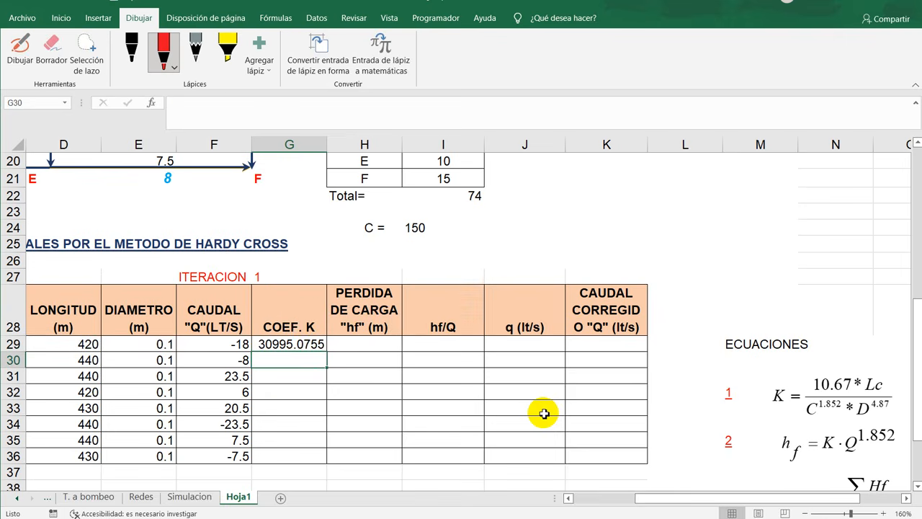
- Copy the K coefficient formula from G29 down through G36 for the remaining pipes of iteration 1
click(322, 345)
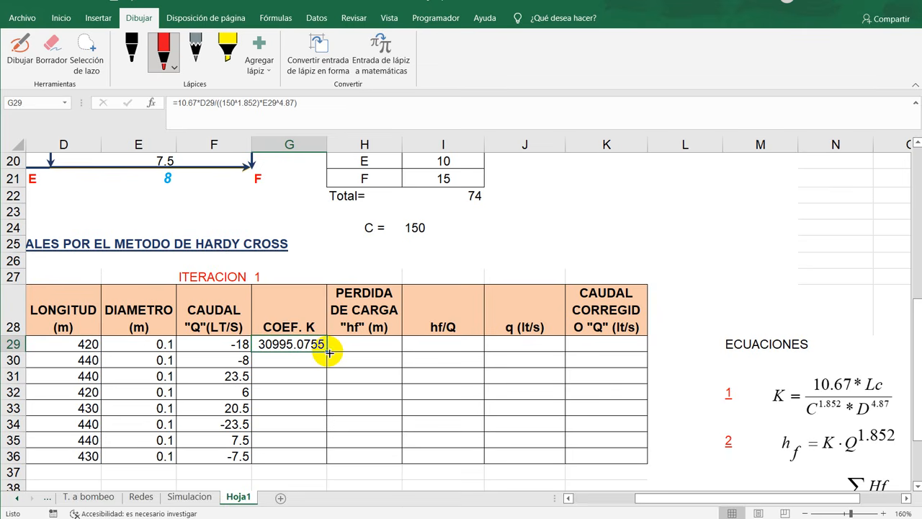
drag(328, 352, 328, 461)
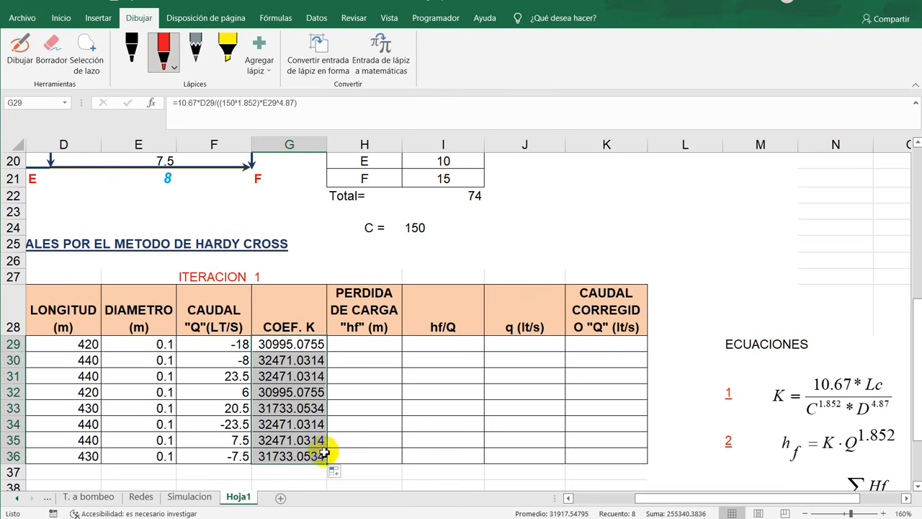
click(356, 376)
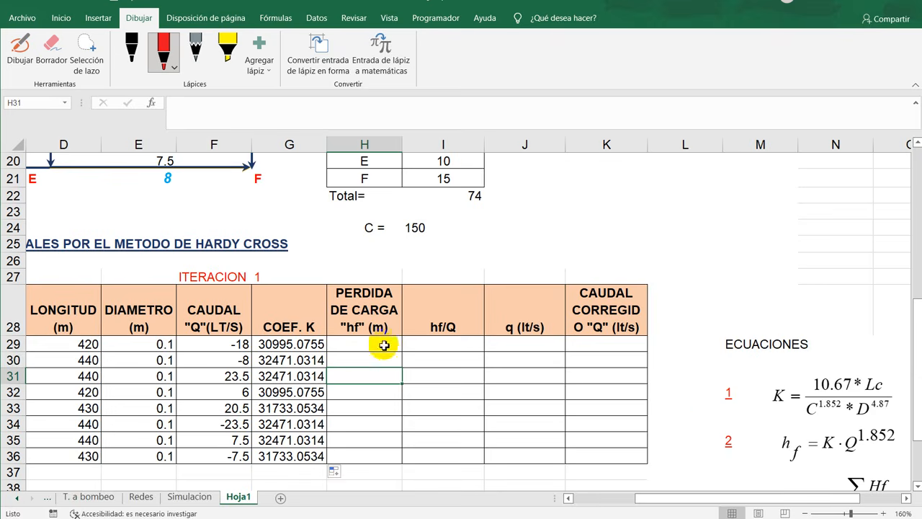
- Begin the head loss formula of equation 2 in H29 with +G29*(ABS(F29), multiplying K by the absolute flow
scroll(691, 395, down, 2)
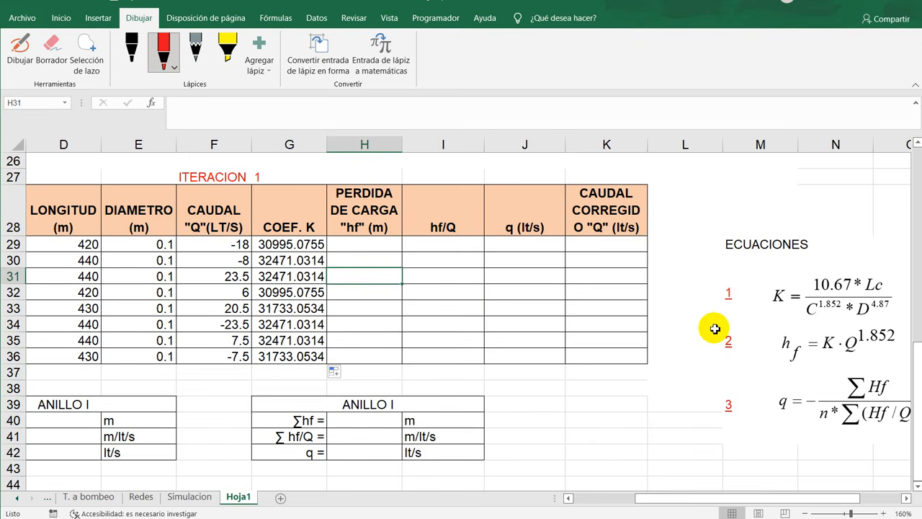
drag(713, 325, 881, 355)
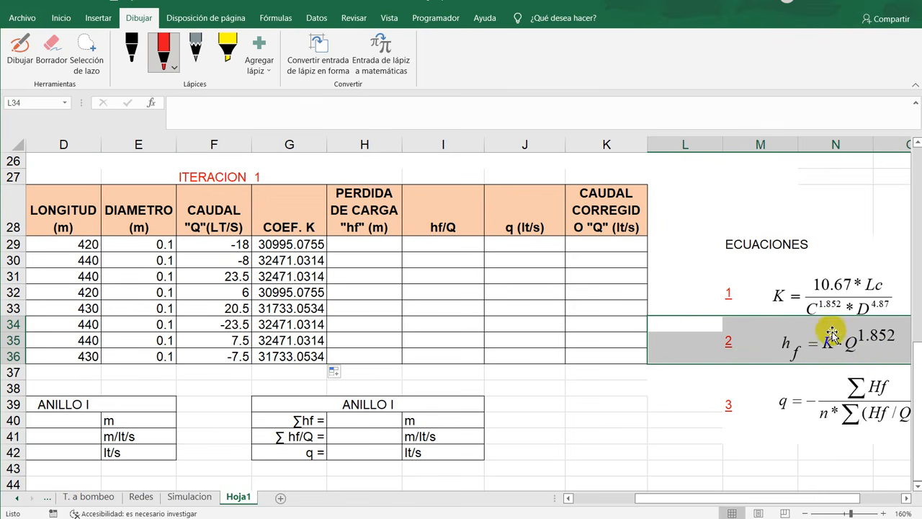
click(732, 290)
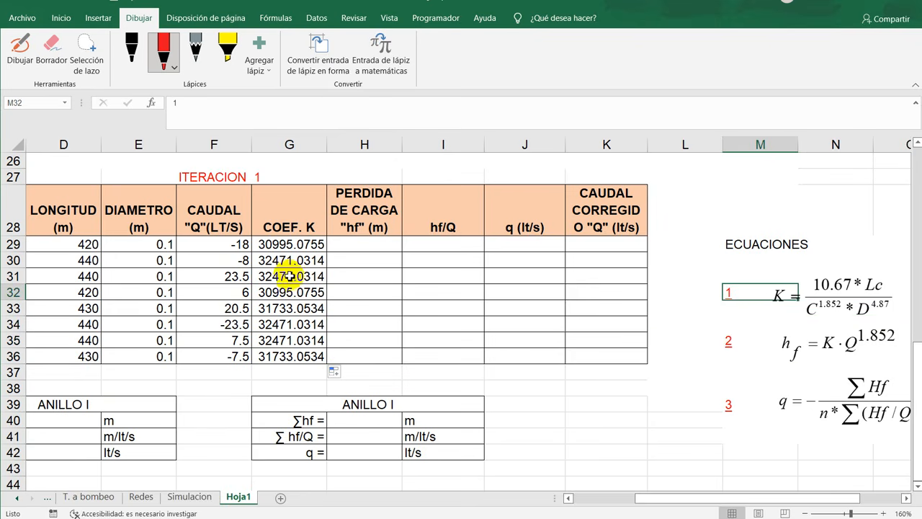
click(347, 246)
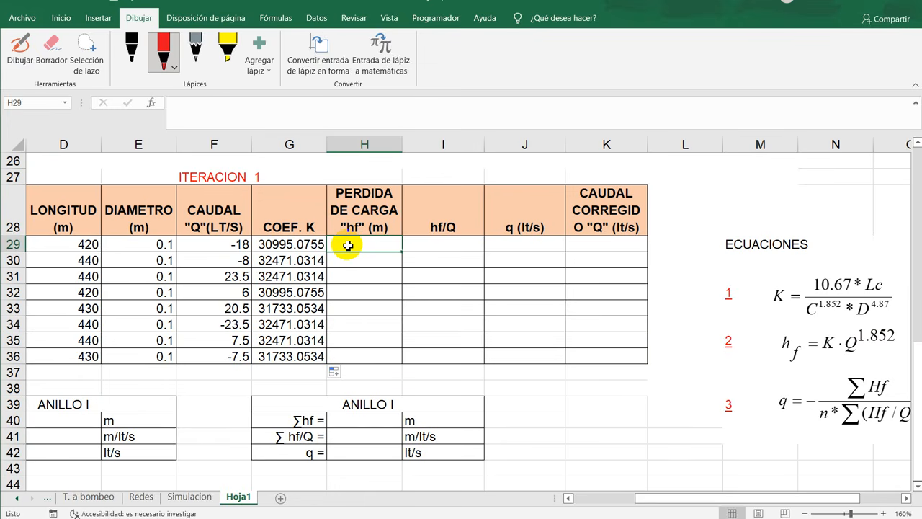
text(+)
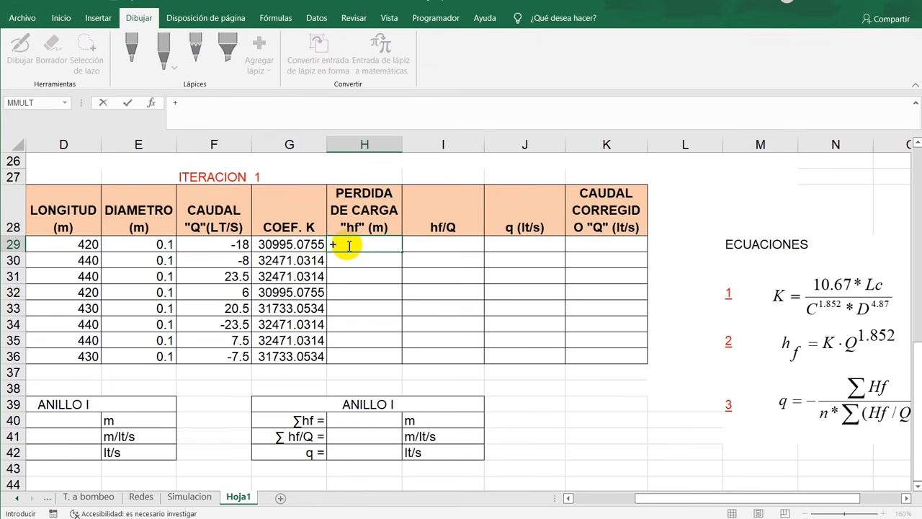
click(307, 245)
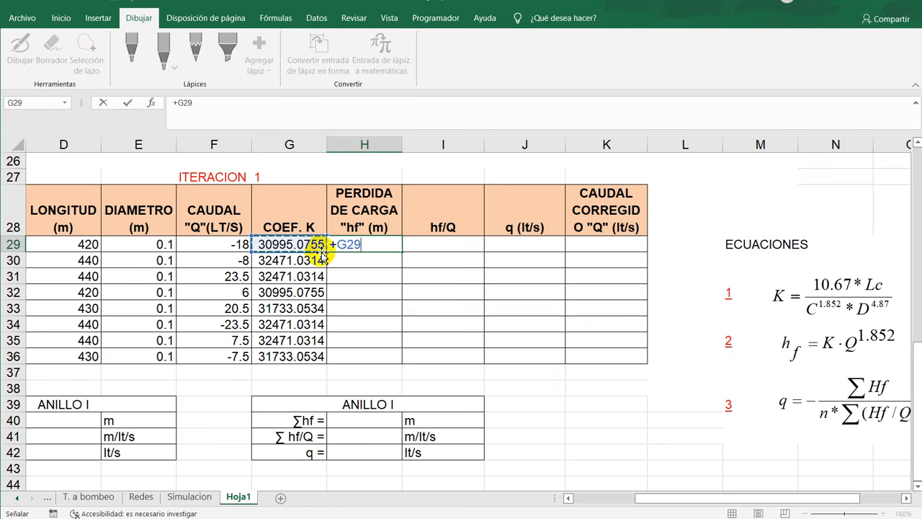
text(*)
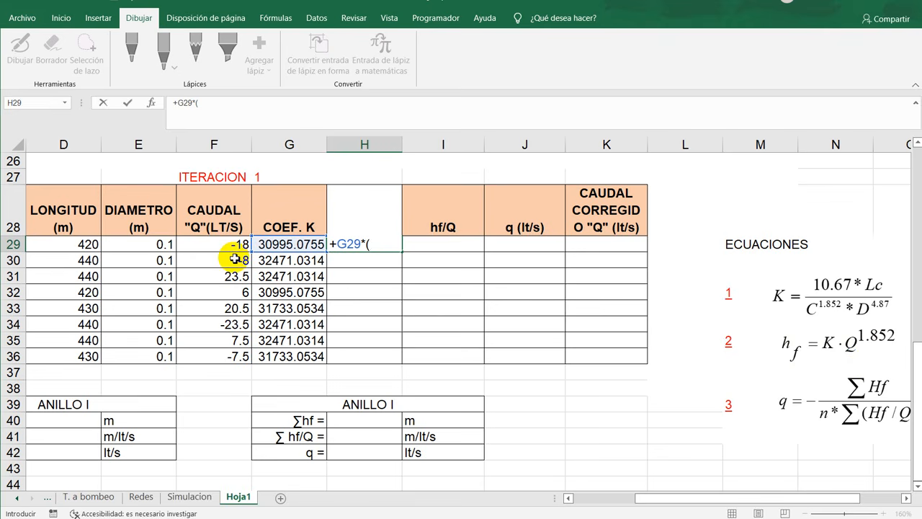
text(B)
key(BackSpace)
text(ABS()
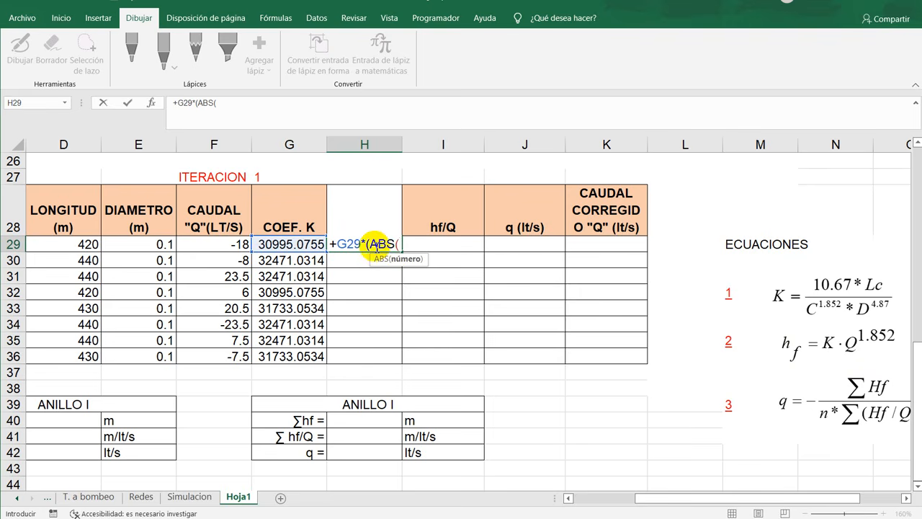
click(220, 245)
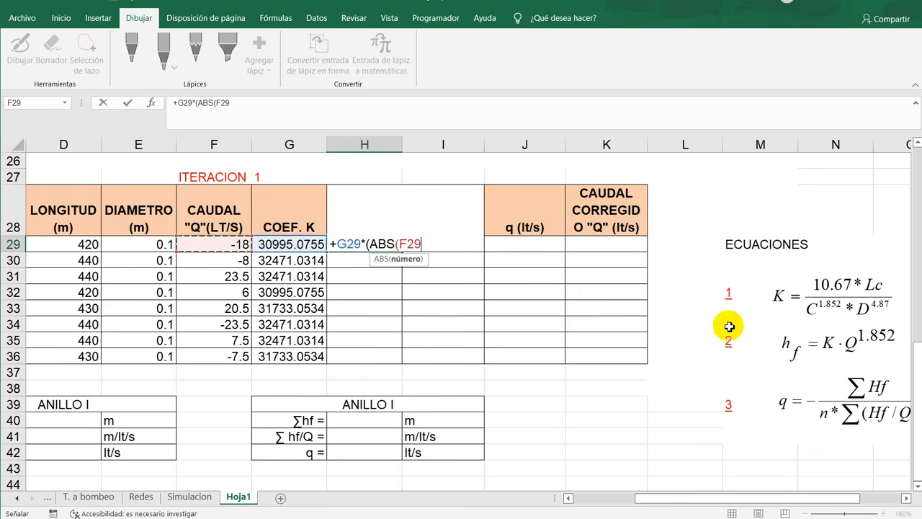
text()/1000)^1.852)
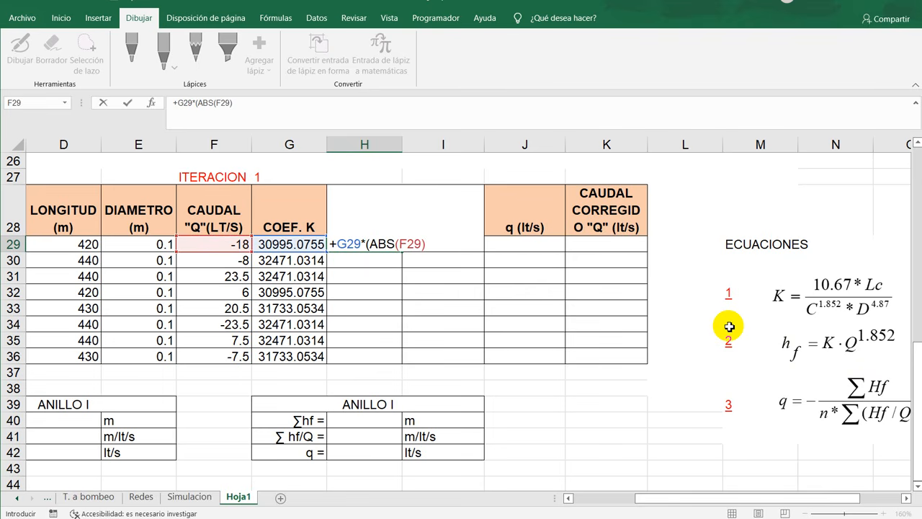
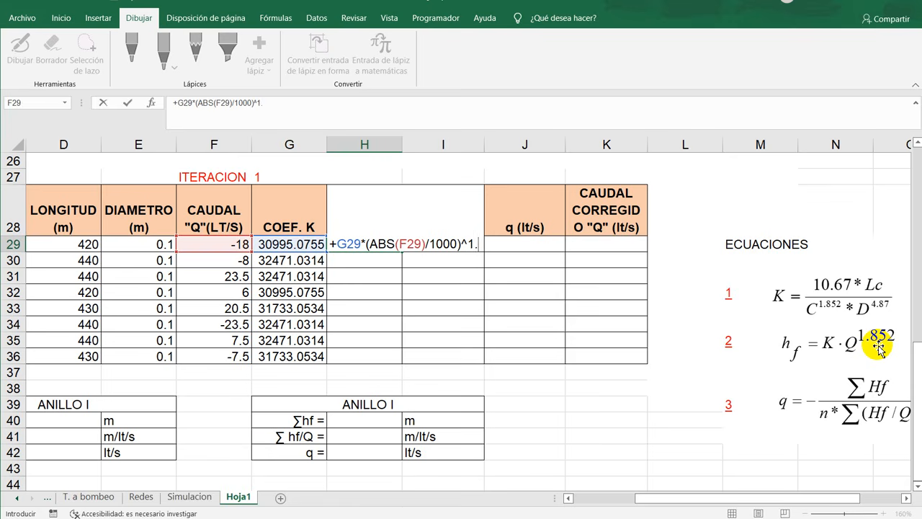
- Complete the head loss formula in H29 as +G29*(ABS(F29)/1000)^1.852 and copy it down through H36
text(852)
key(Return)
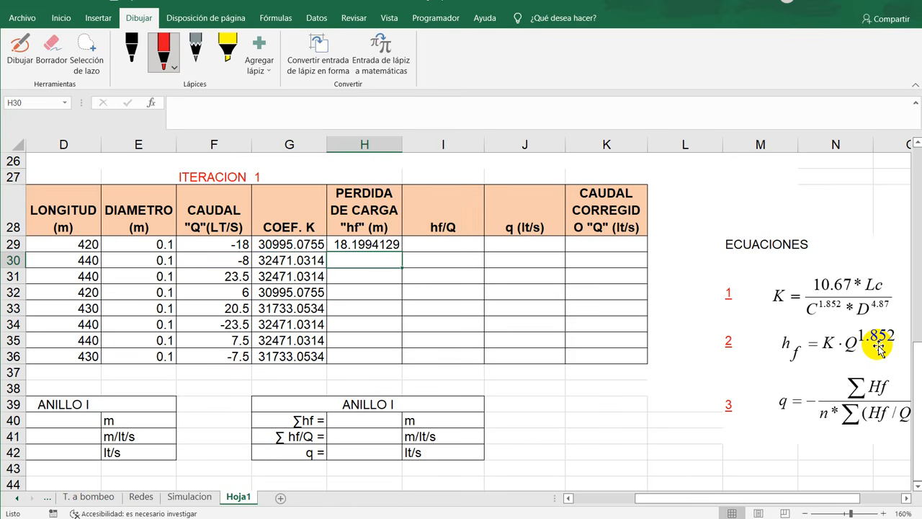
click(365, 246)
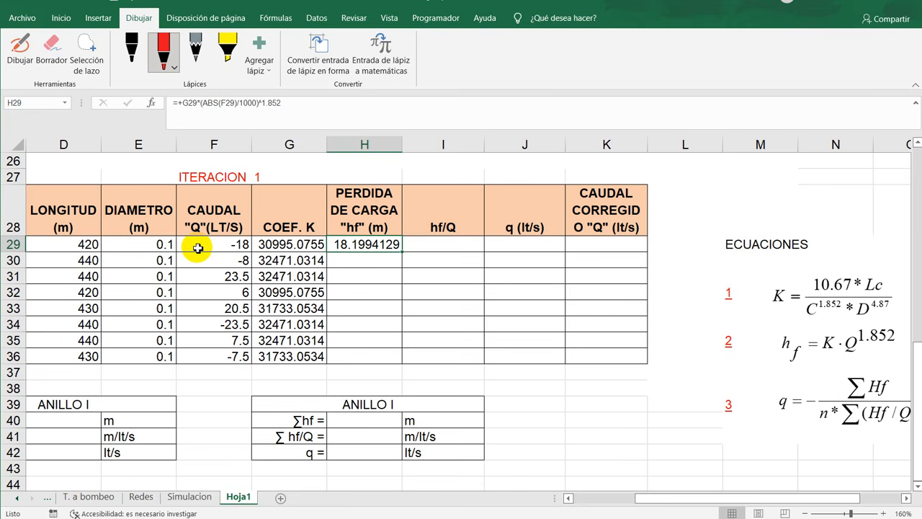
drag(404, 254, 406, 365)
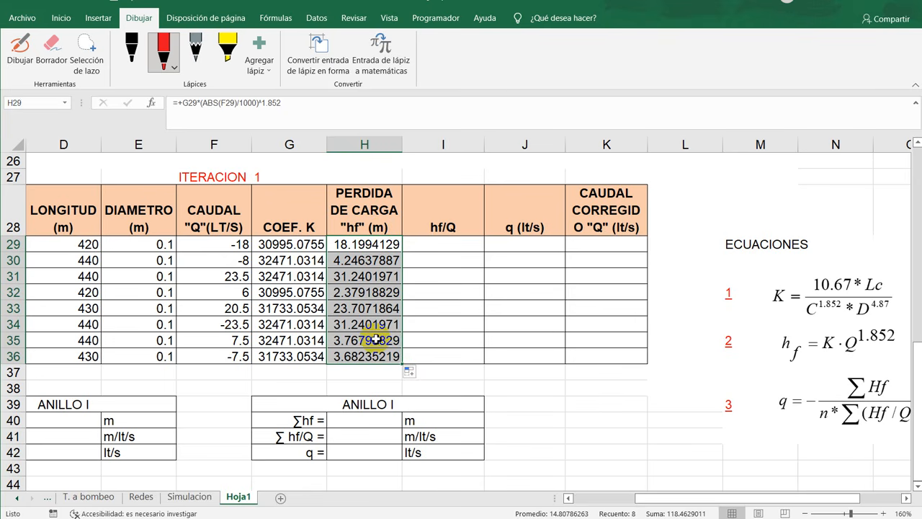
- Format the head losses in H29:H36 with three decimals and centre them horizontally
click(61, 17)
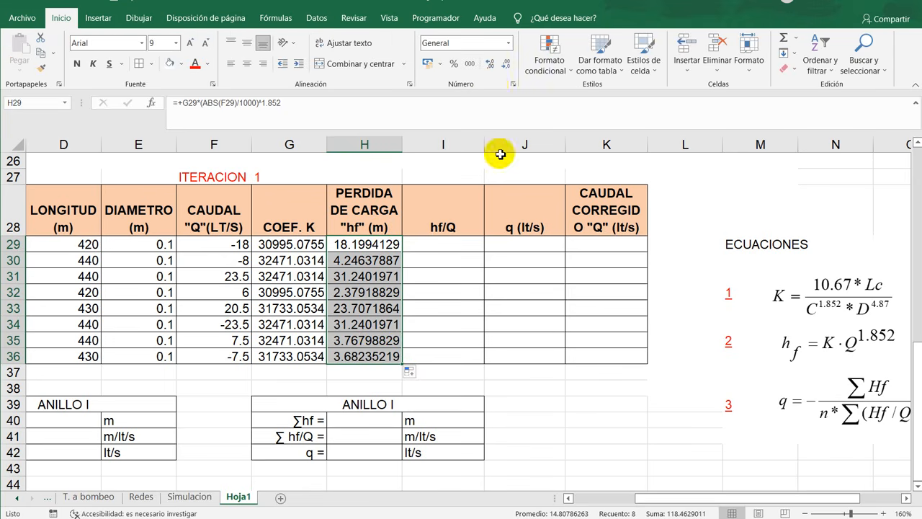
click(507, 63)
click(507, 64)
click(507, 64)
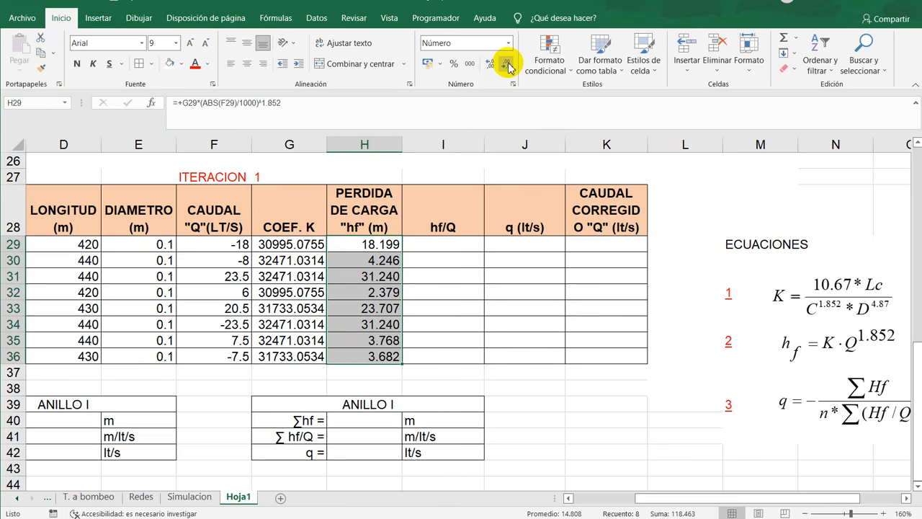
click(247, 64)
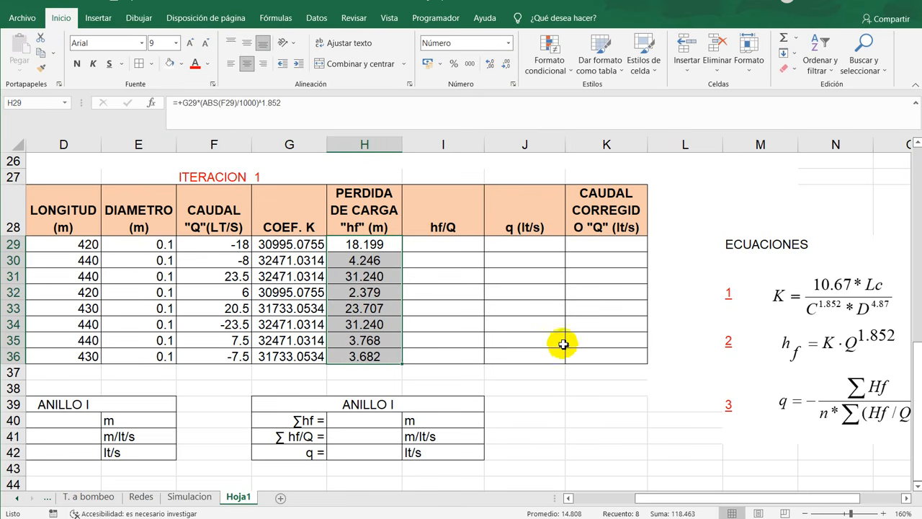
click(417, 324)
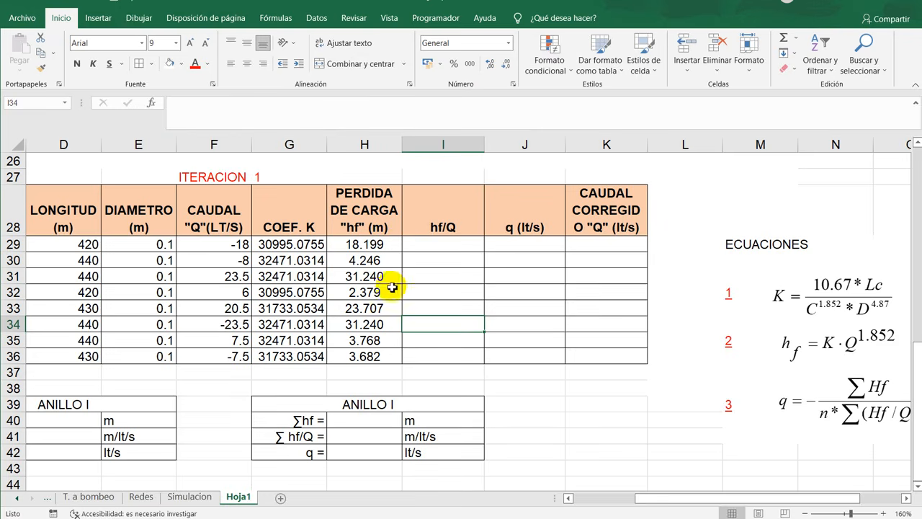
- Examine the head loss column of iteration 1 against the pipe flow directions of loops I and II in the network diagram
scroll(338, 301, up, 2)
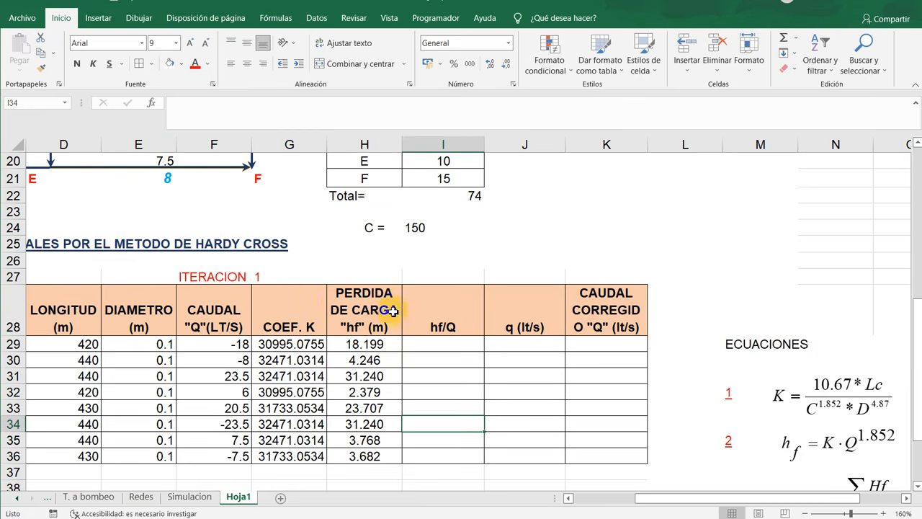
drag(389, 308, 389, 453)
scroll(384, 443, down, 3)
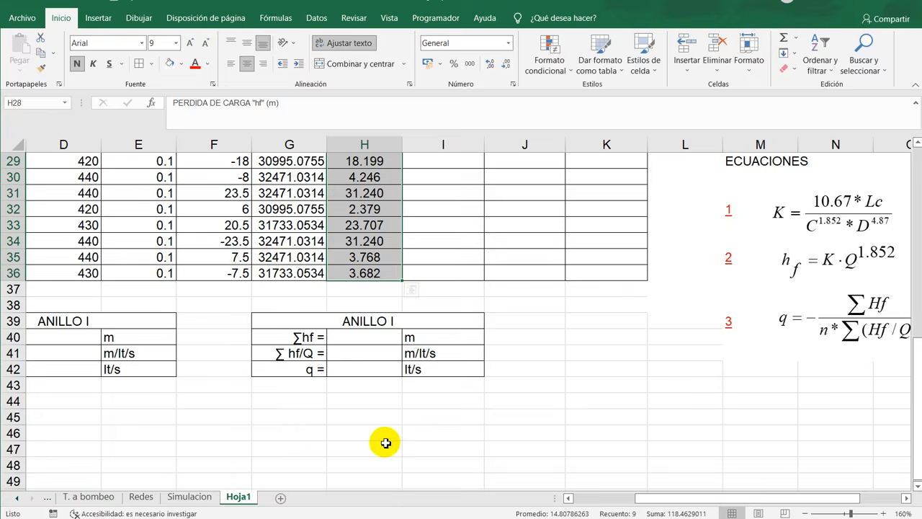
scroll(443, 346, up, 4)
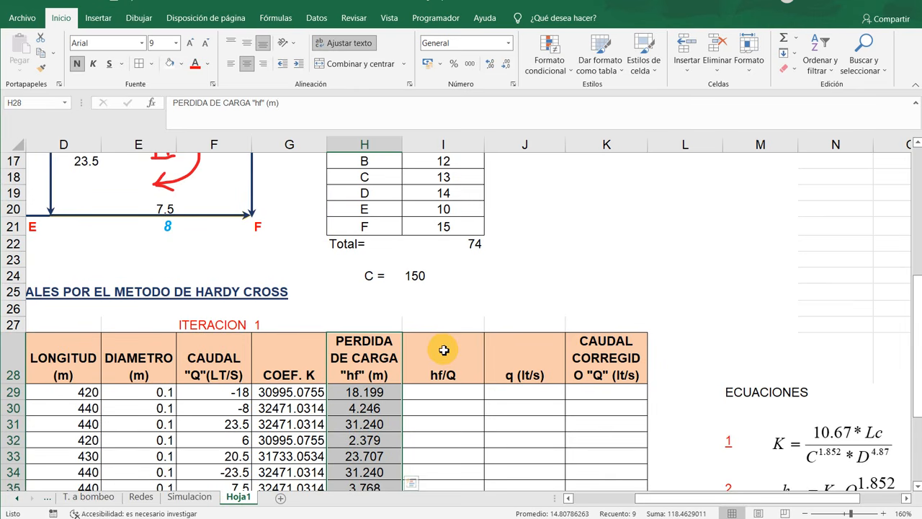
drag(658, 496, 597, 501)
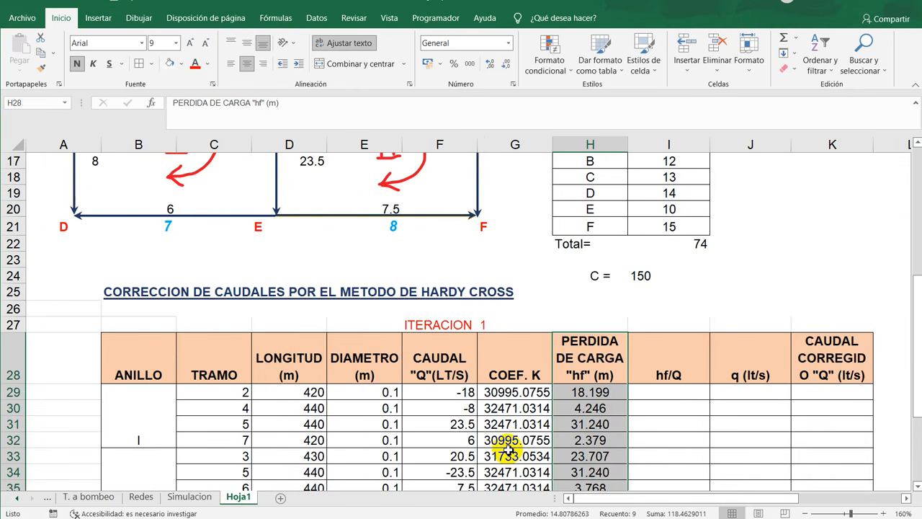
scroll(510, 446, up, 4)
scroll(422, 350, down, 3)
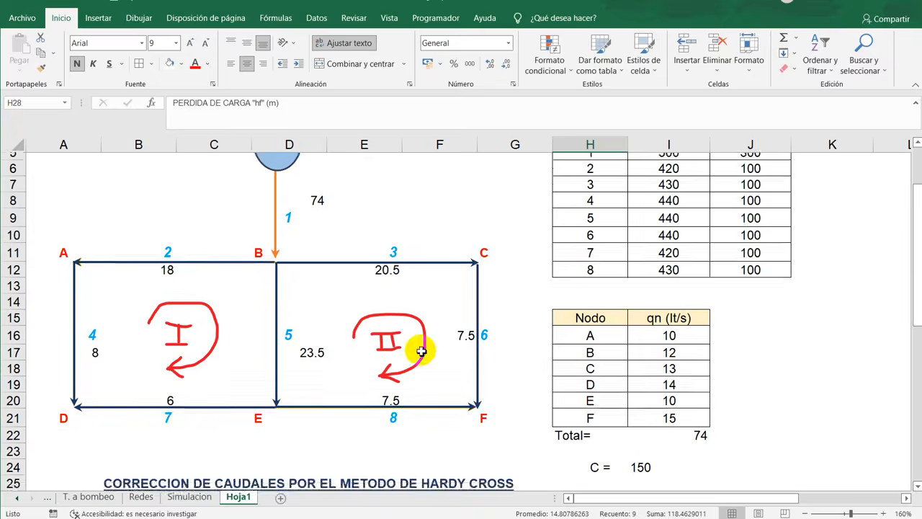
scroll(276, 301, up, 2)
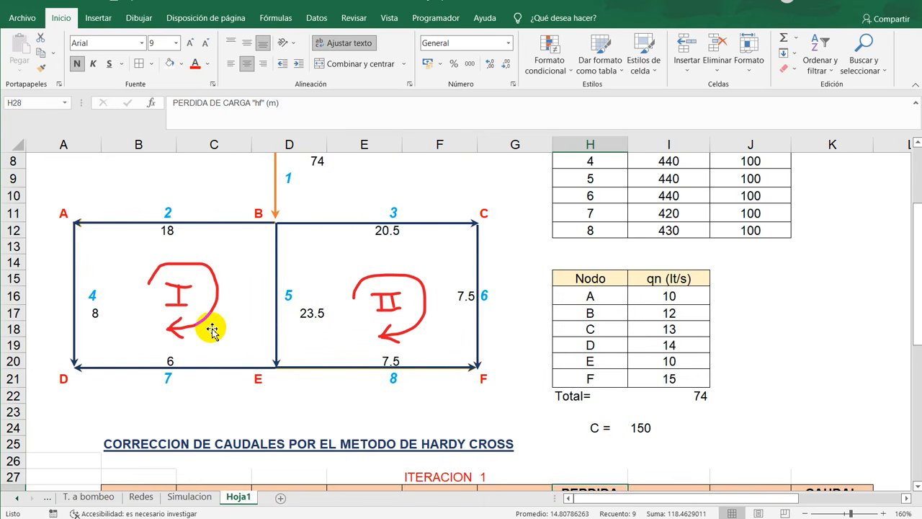
scroll(211, 329, down, 1)
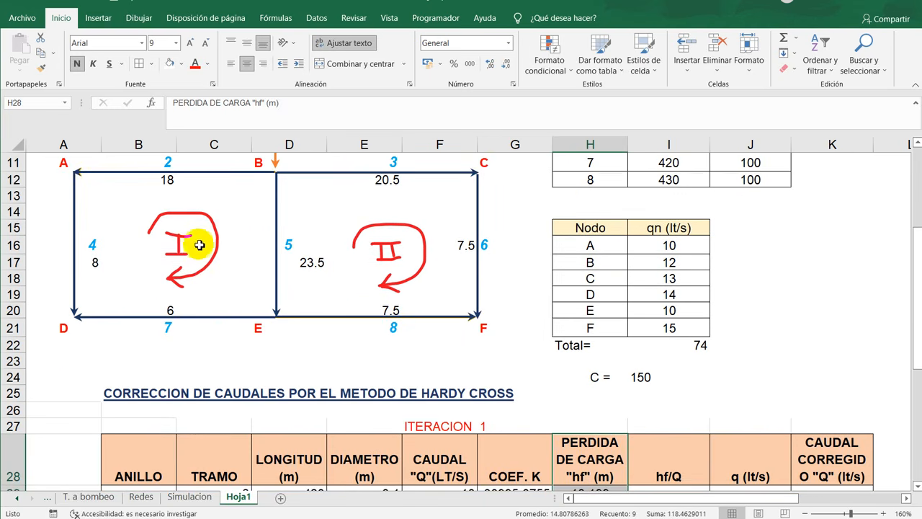
scroll(669, 443, down, 2)
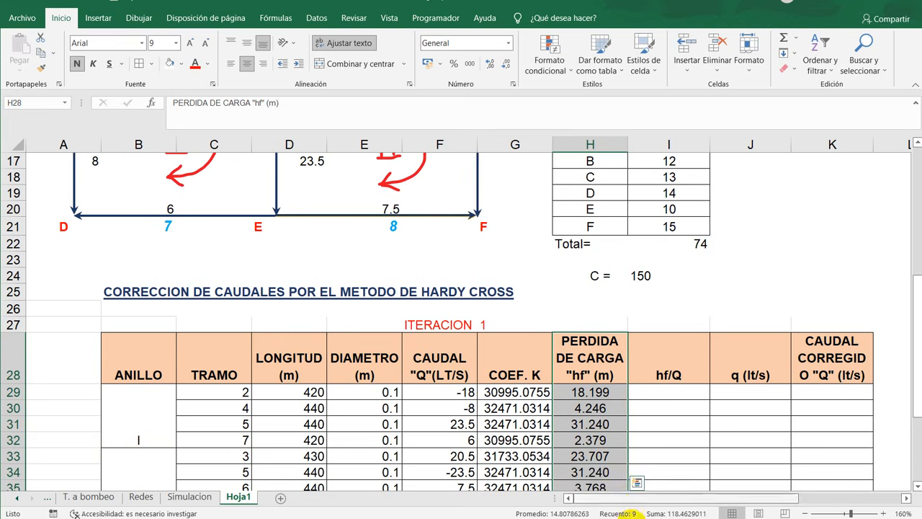
drag(639, 501, 679, 494)
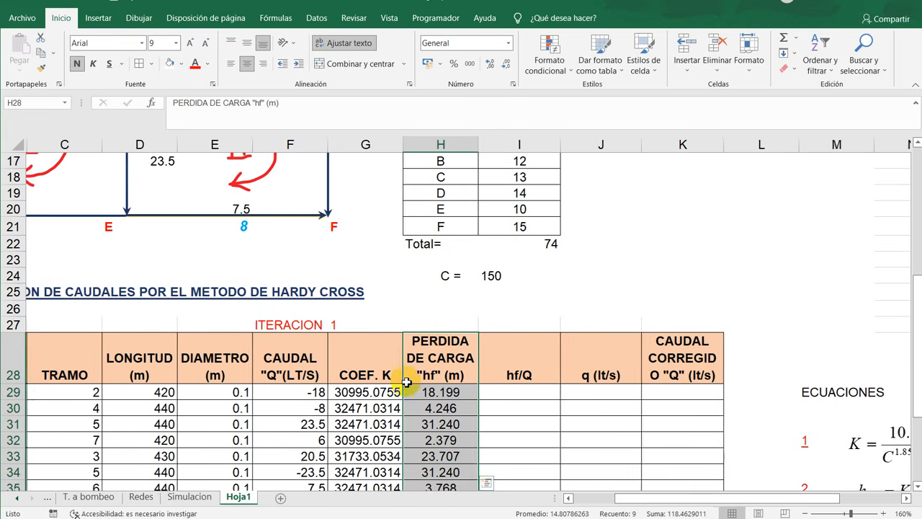
scroll(415, 377, down, 1)
scroll(419, 377, down, 1)
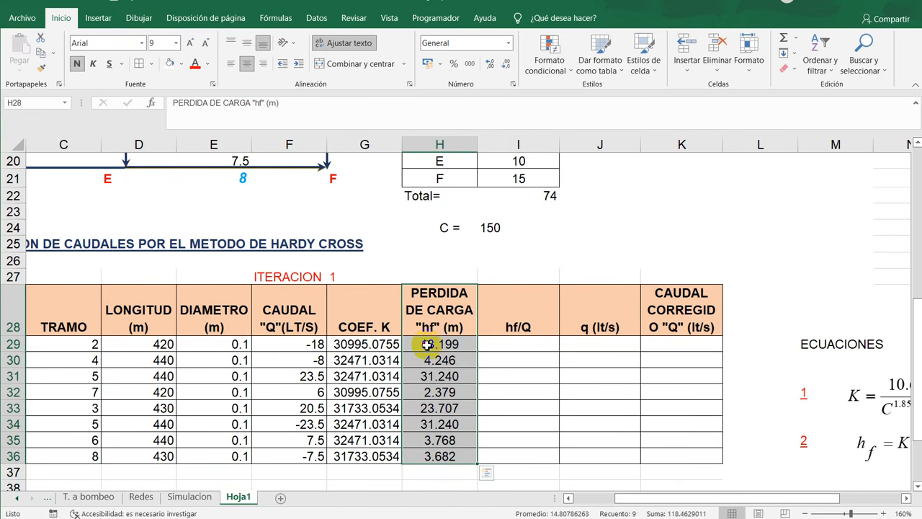
- Make the head loss of pipe 2 negative by changing the H29 formula to =-G29*(ABS(F29)/1000)^1.852
double_click(427, 344)
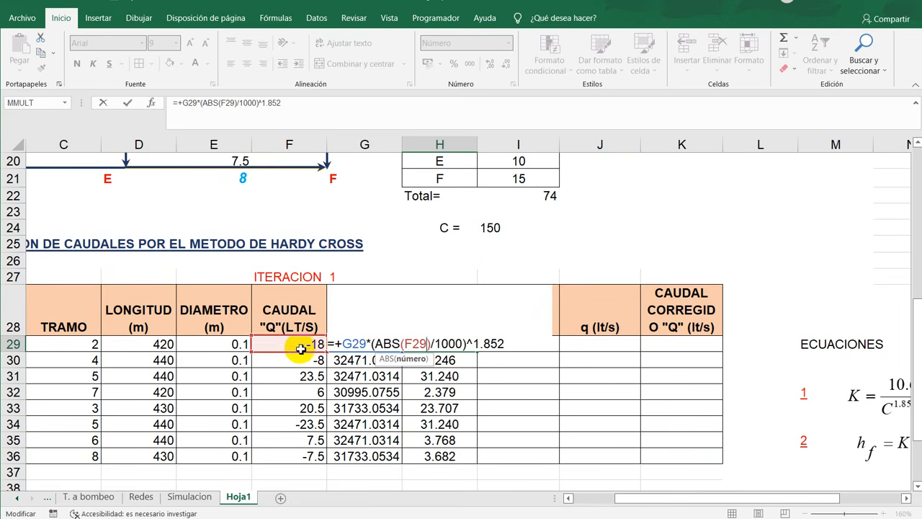
click(340, 344)
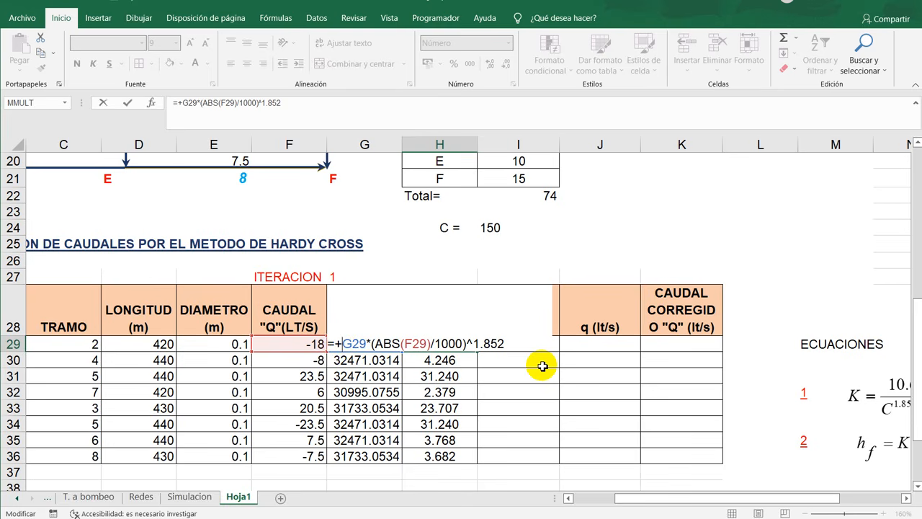
key(BackSpace)
text(-)
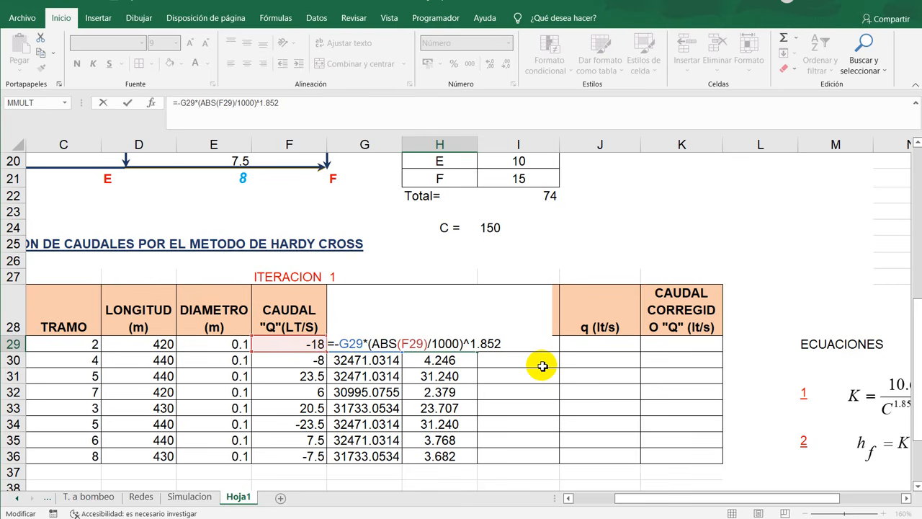
key(Return)
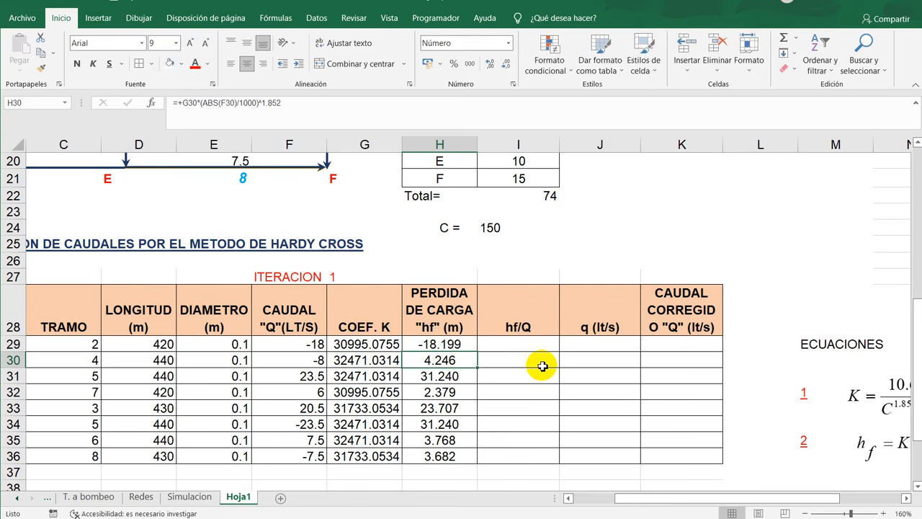
- Make the head loss of pipe 4 negative by changing the H30 formula to =-G30*(ABS(F30)/1000)^1.852
click(79, 360)
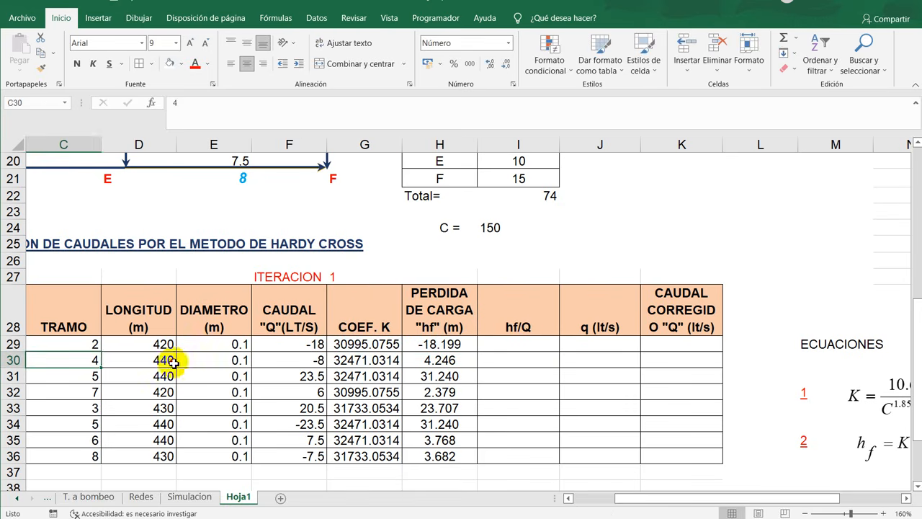
drag(173, 364, 230, 365)
click(312, 363)
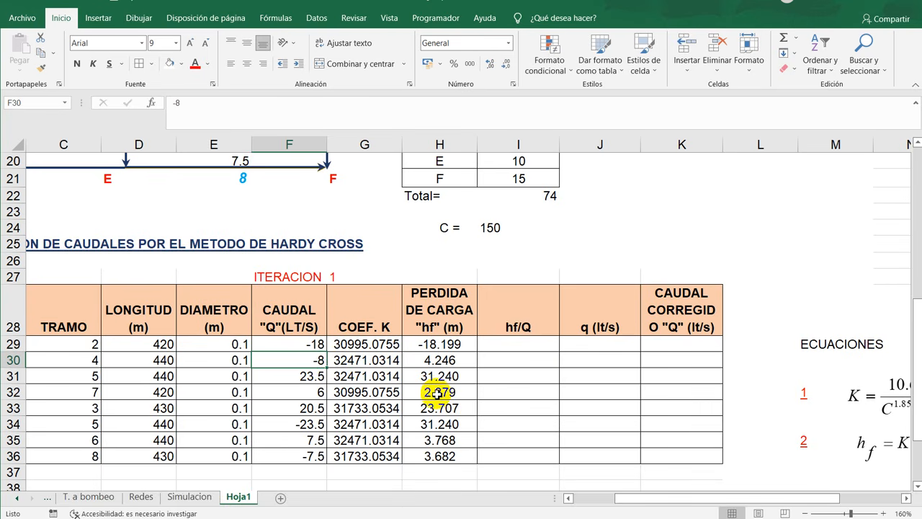
click(448, 360)
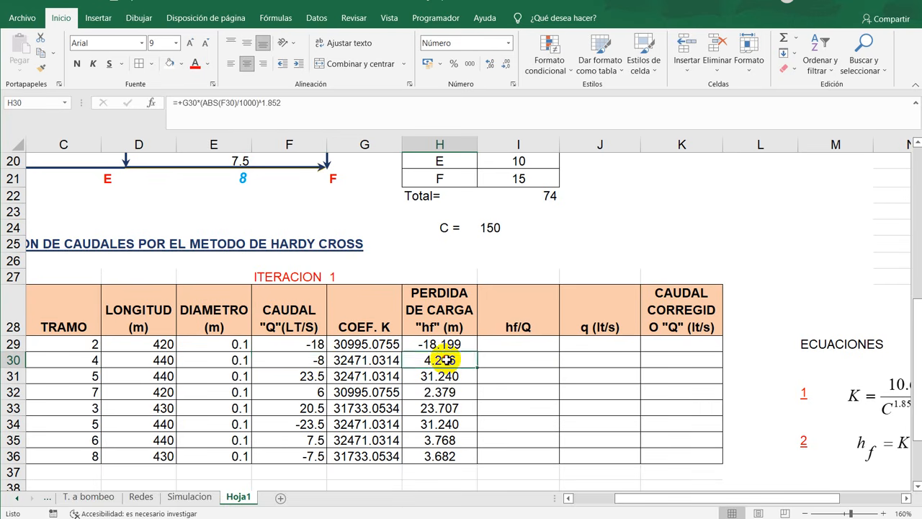
double_click(448, 359)
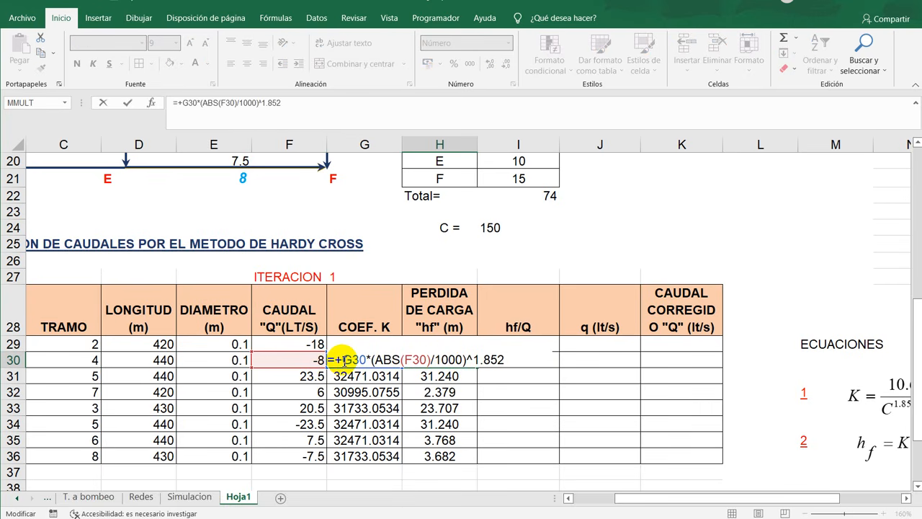
click(344, 360)
key(BackSpace)
text(-)
key(Return)
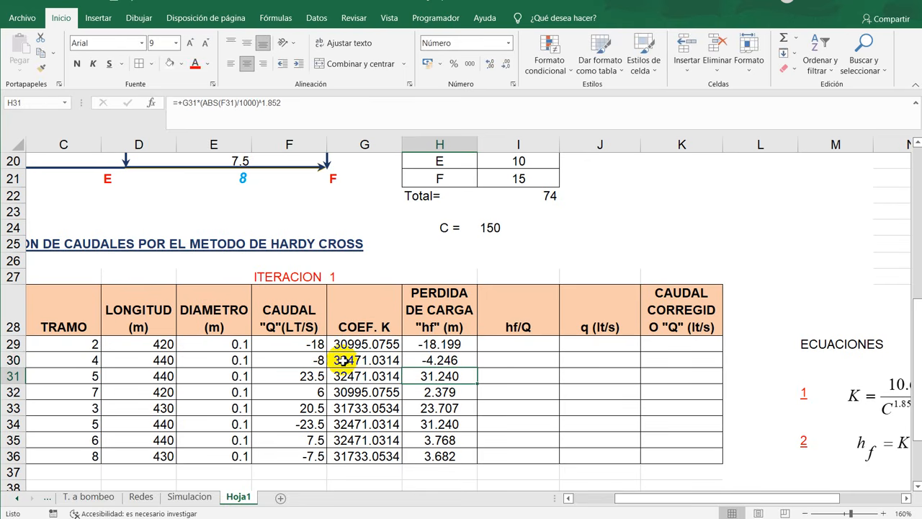
- Give the head loss of pipe 5 in loop II a negative sign in its H34 formula, matching its negative flow
scroll(461, 398, down, 2)
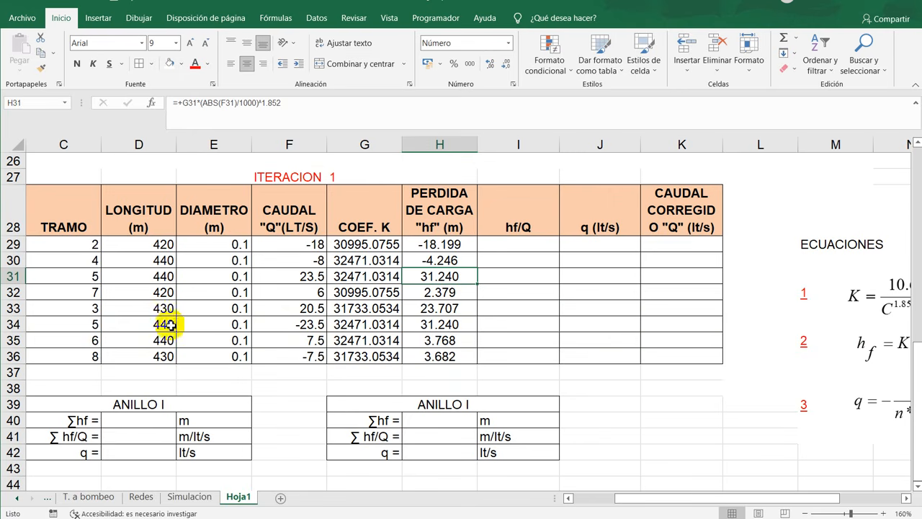
click(96, 324)
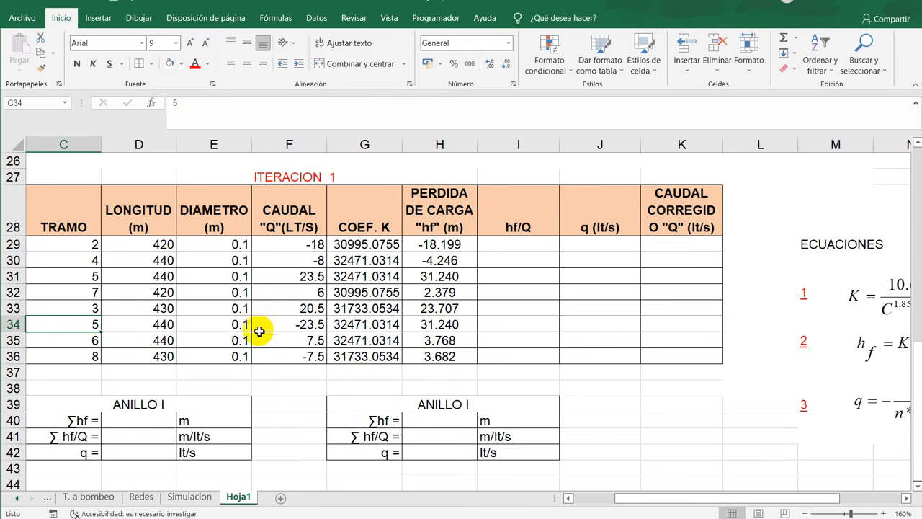
drag(87, 326, 448, 325)
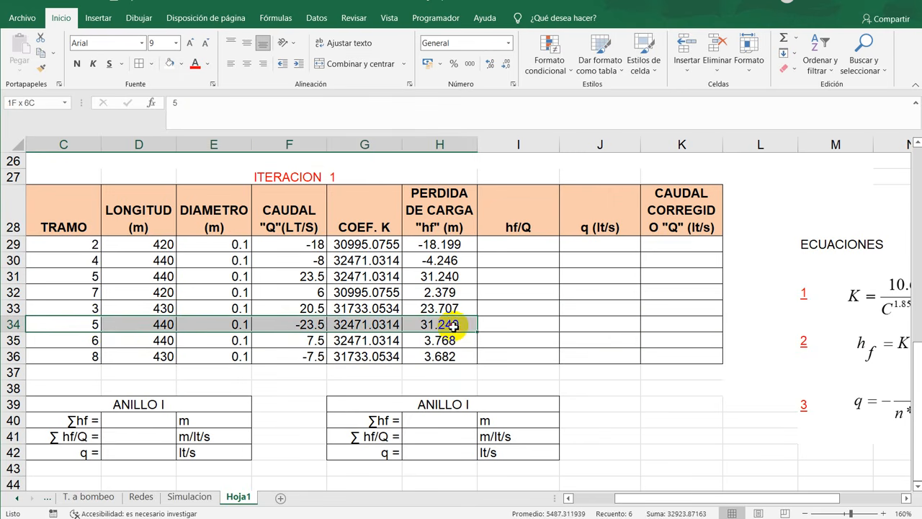
double_click(450, 326)
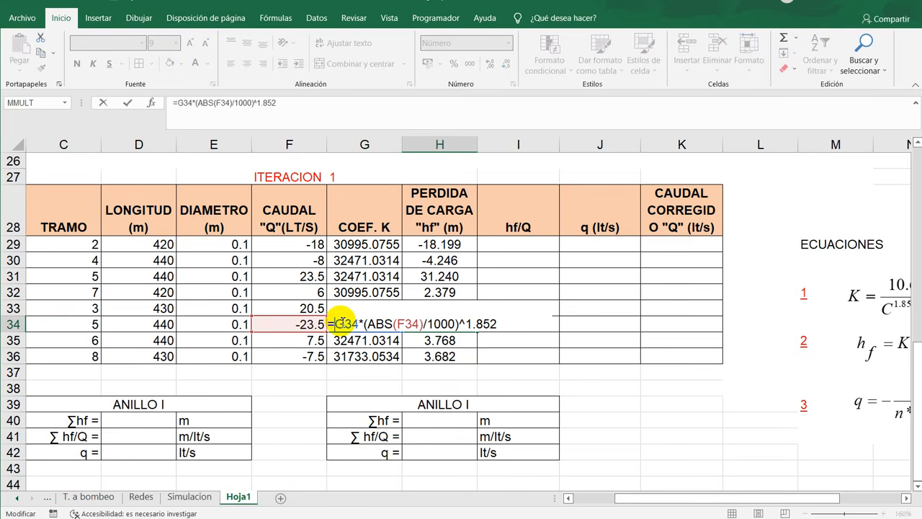
key(Return)
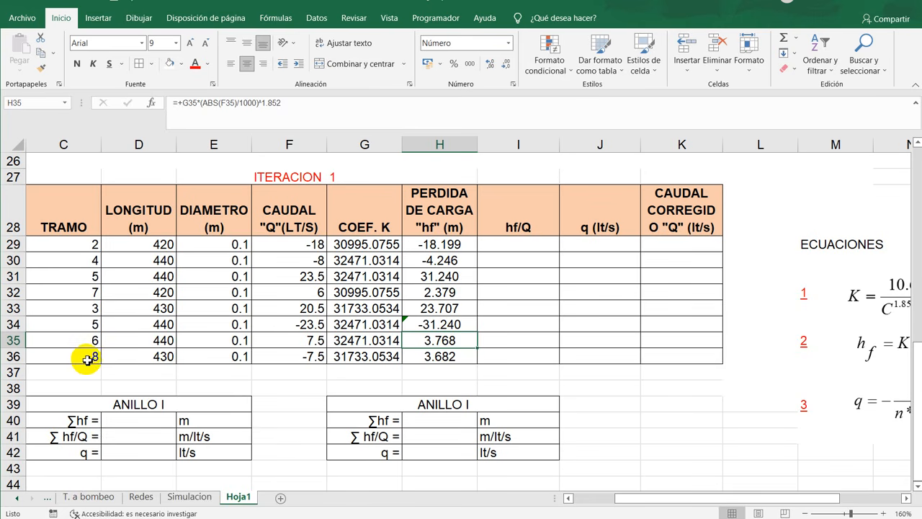
- Make the head loss of pipe 8 negative by changing the H36 formula to =-G36*(ABS(F36)/1000)^1.852
drag(78, 359, 390, 355)
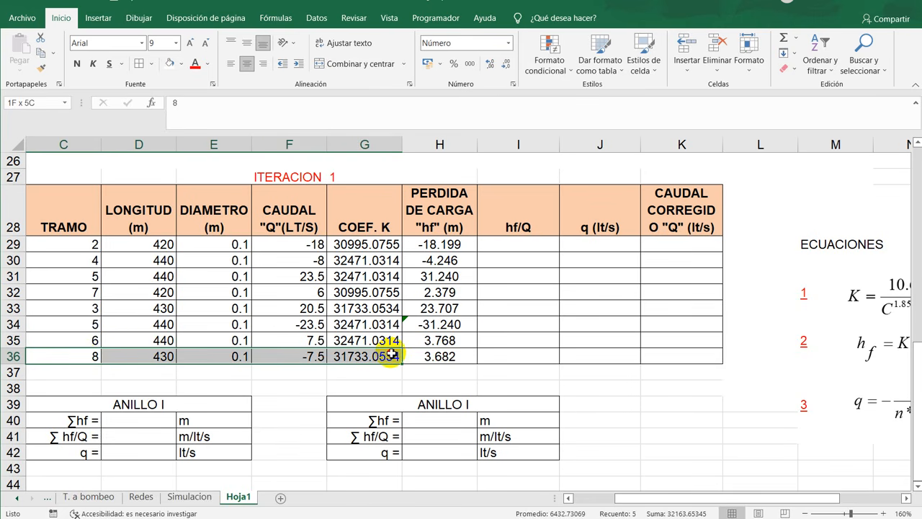
double_click(419, 352)
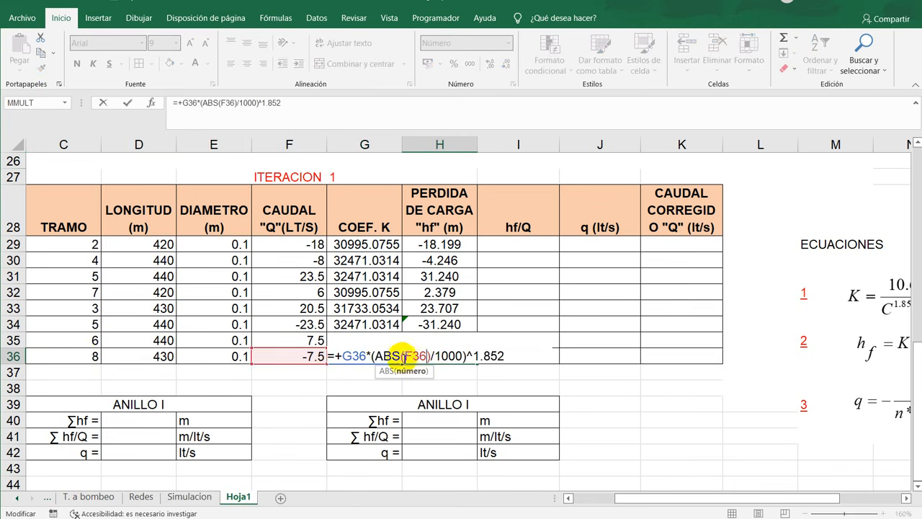
click(345, 356)
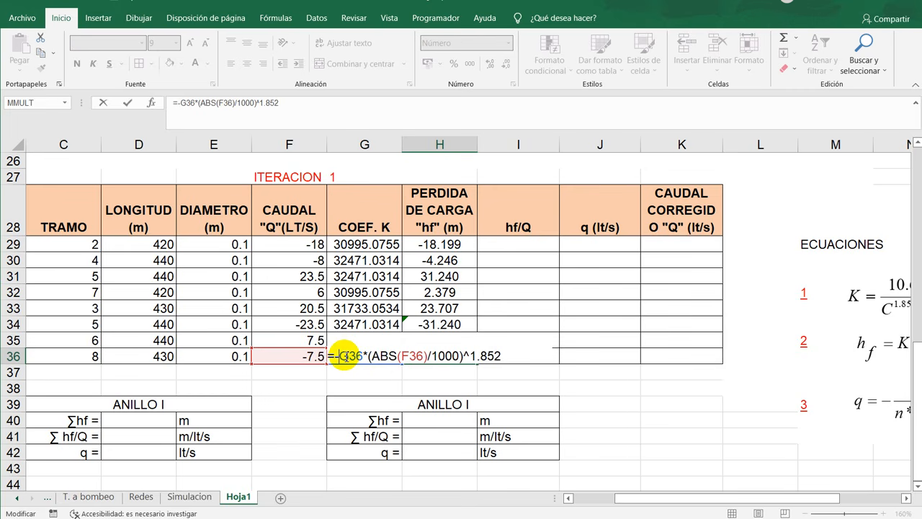
key(Return)
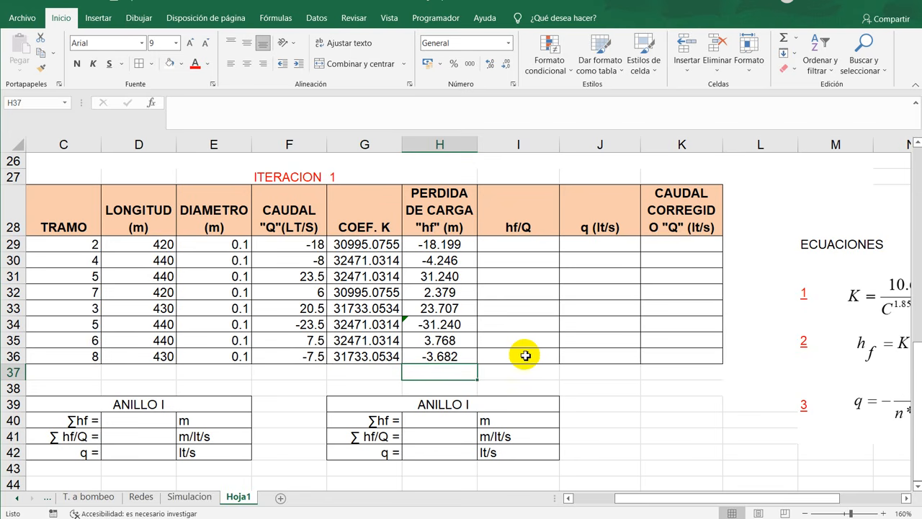
click(503, 321)
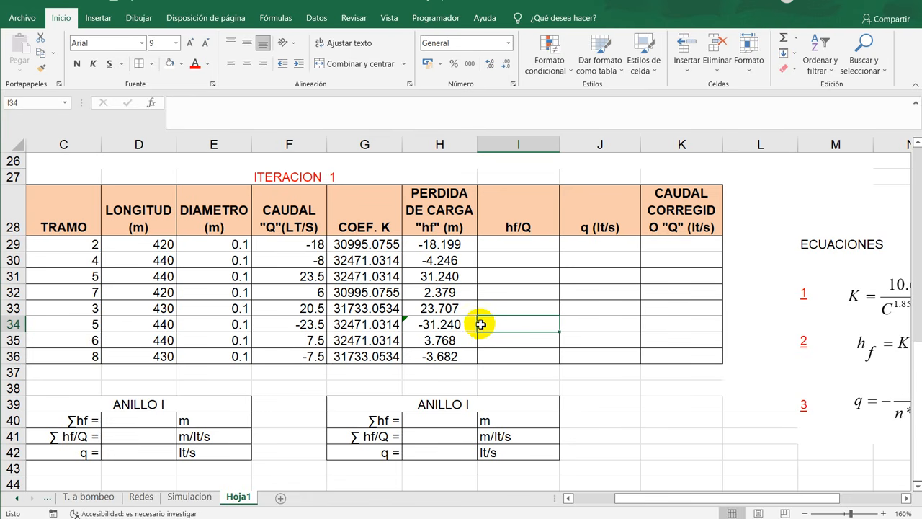
drag(644, 499, 697, 500)
drag(391, 223, 528, 353)
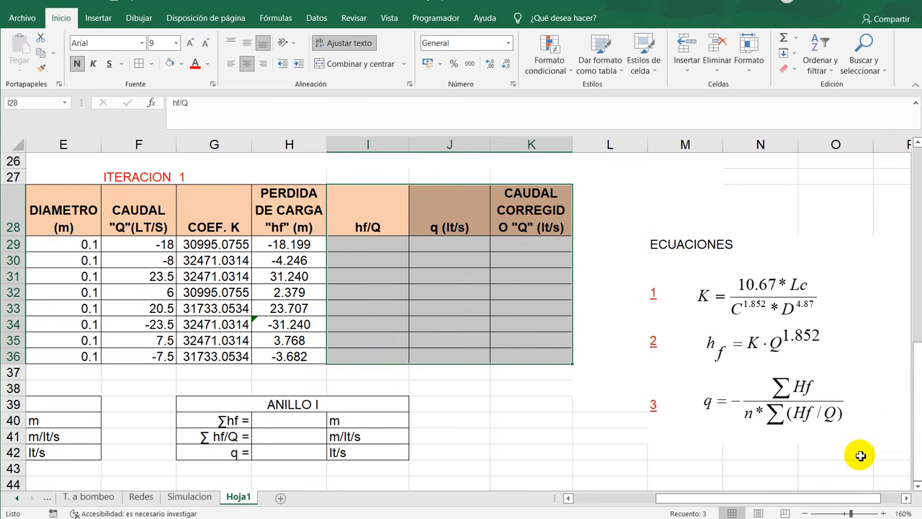
drag(638, 375, 887, 442)
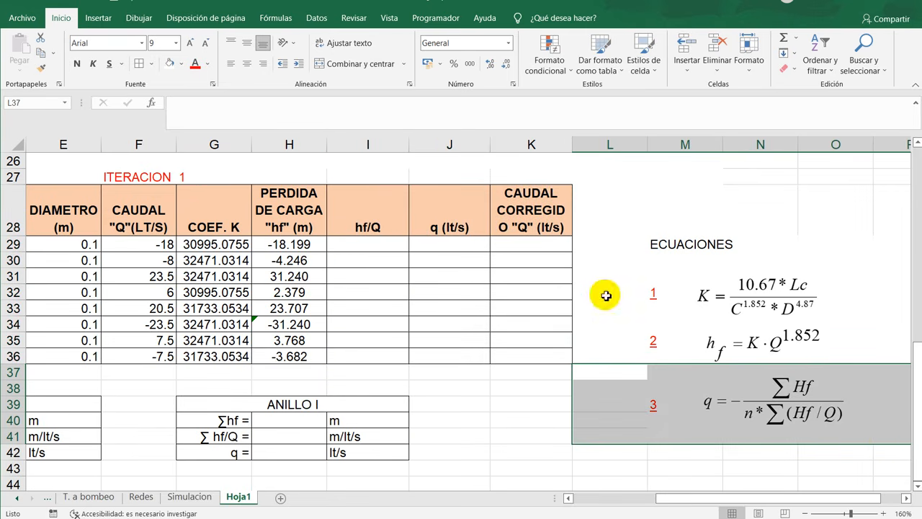
- Calculate hf/Q for pipe 2 in I29 with =+H29/F29 and fill the formula down through I36
click(371, 244)
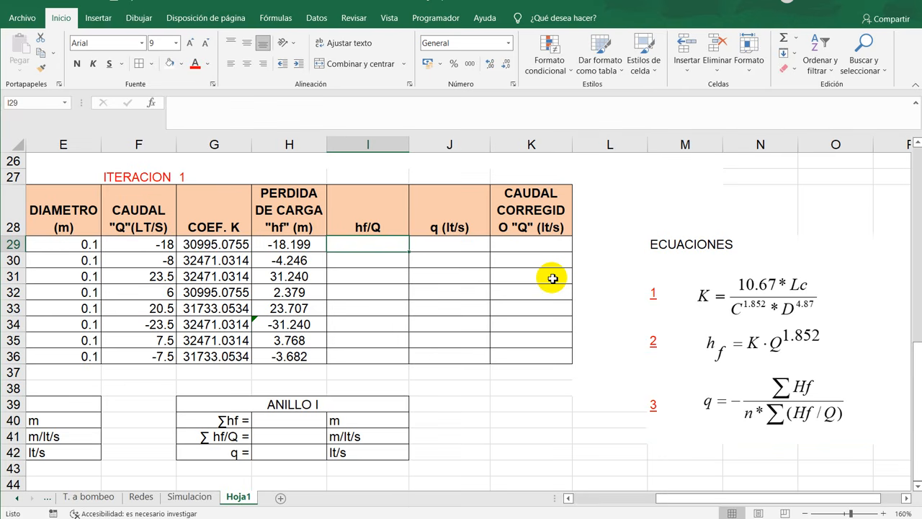
text(+)
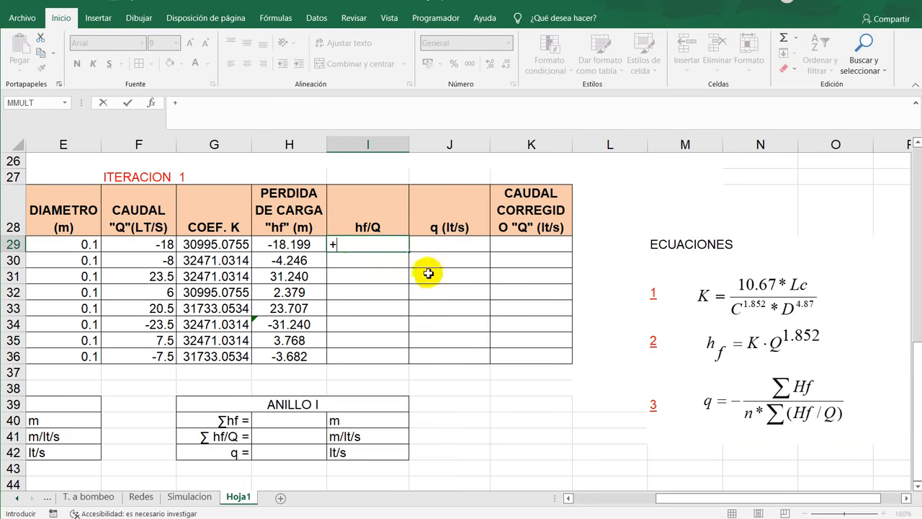
click(285, 246)
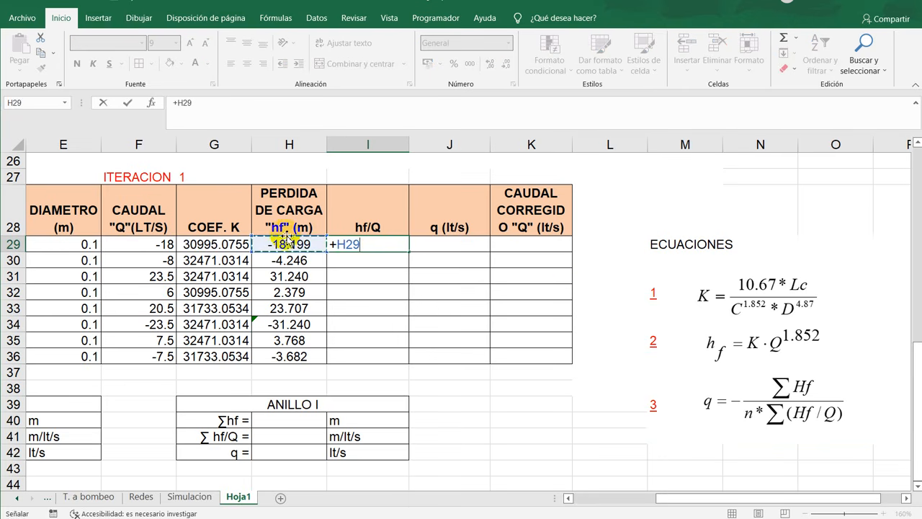
text(/)
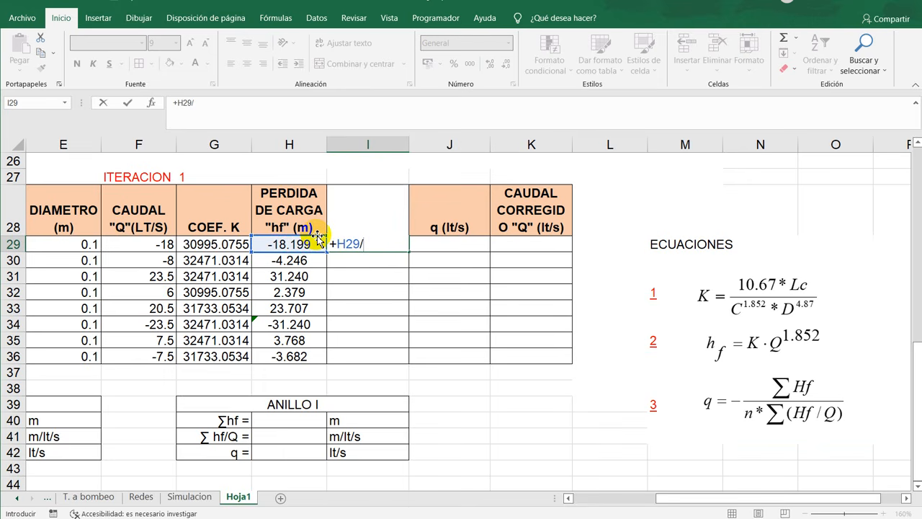
click(157, 245)
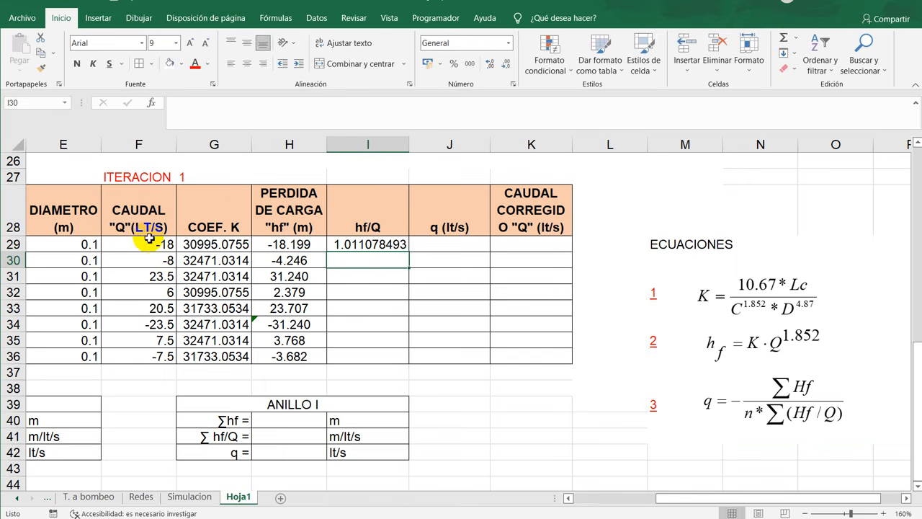
click(393, 245)
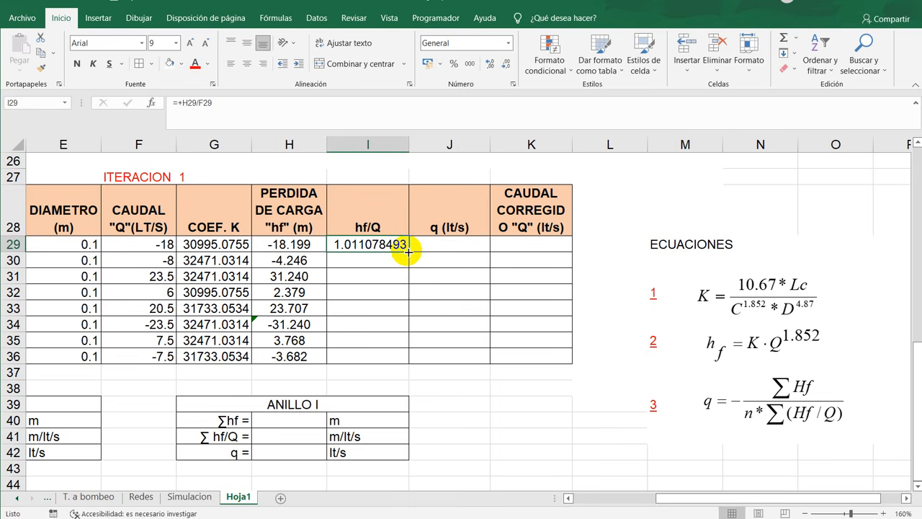
drag(407, 251, 401, 361)
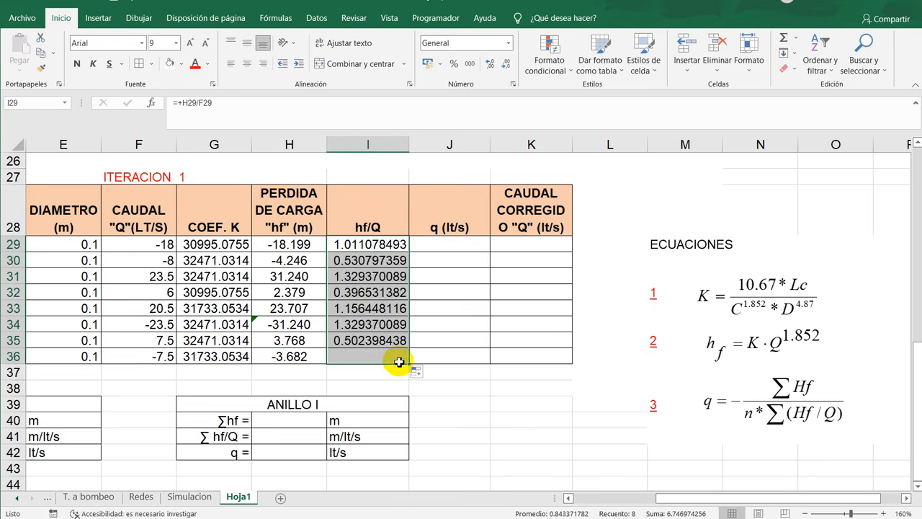
- Format the hf/Q values in I29:I36 with four decimal places and centre them
click(505, 65)
click(505, 65)
click(504, 65)
click(504, 65)
click(504, 65)
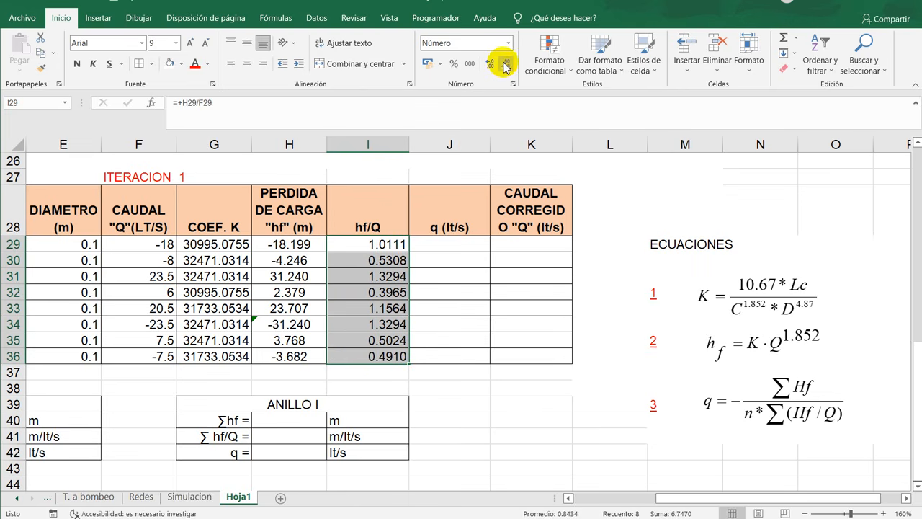
click(247, 63)
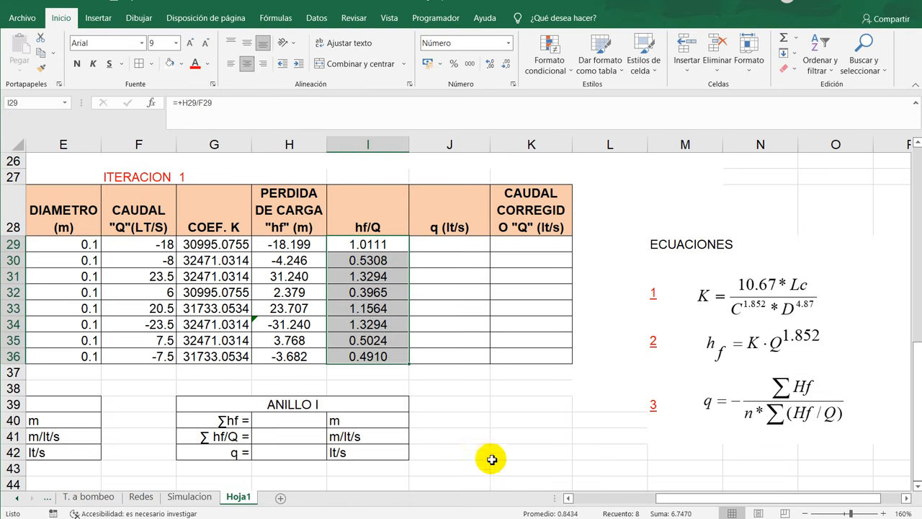
- Correct the title of the second summary table in G39 to ANILLO II
click(464, 291)
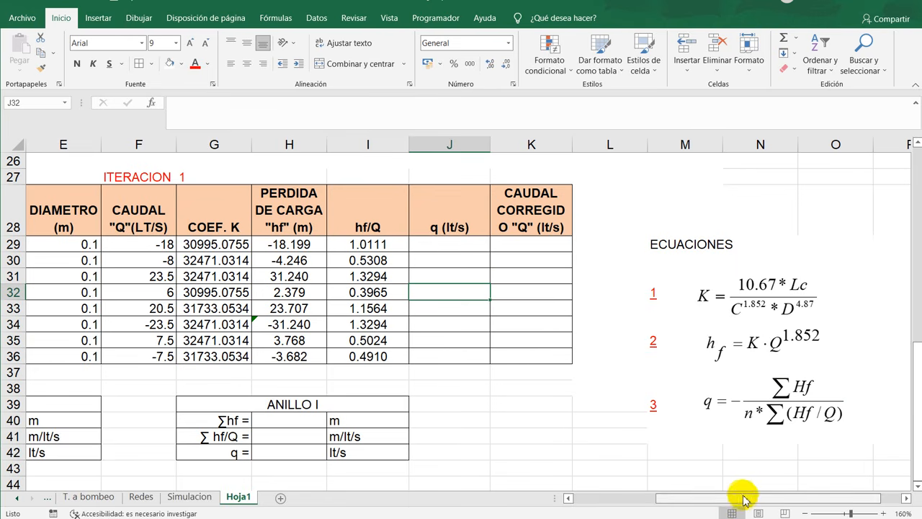
drag(744, 499, 668, 503)
drag(172, 405, 185, 455)
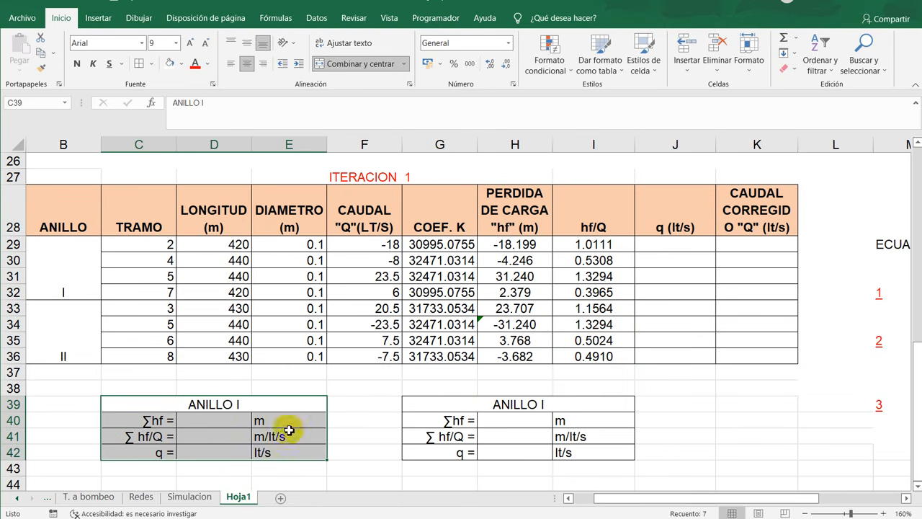
double_click(564, 406)
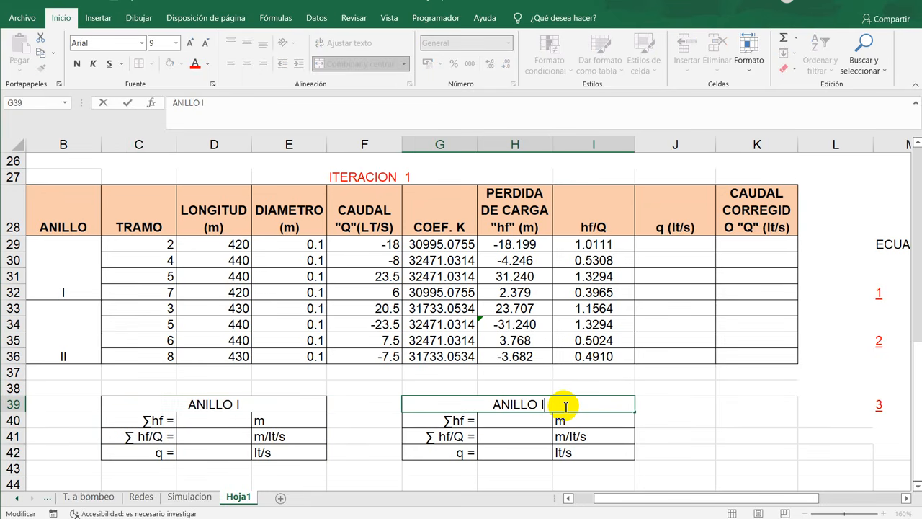
key(Return)
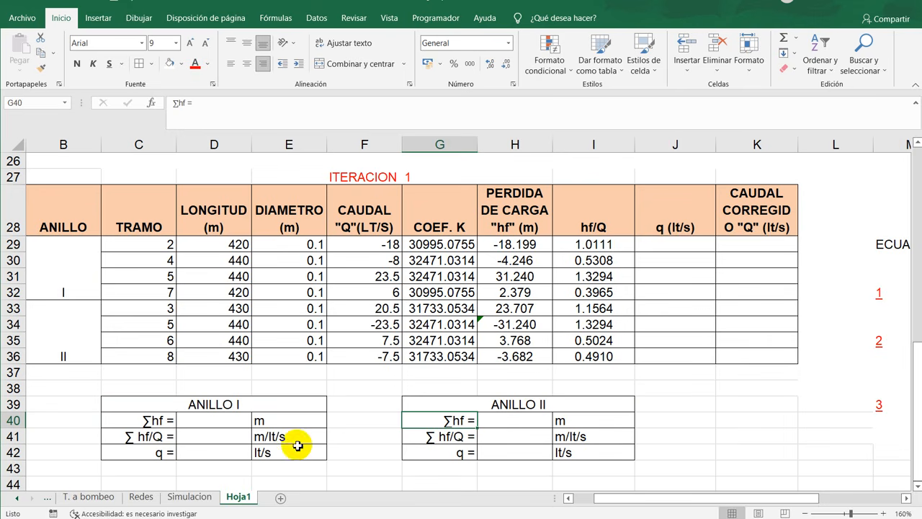
- Sum the head losses of loop I in D40 with =SUMA(H29:H32)
click(190, 423)
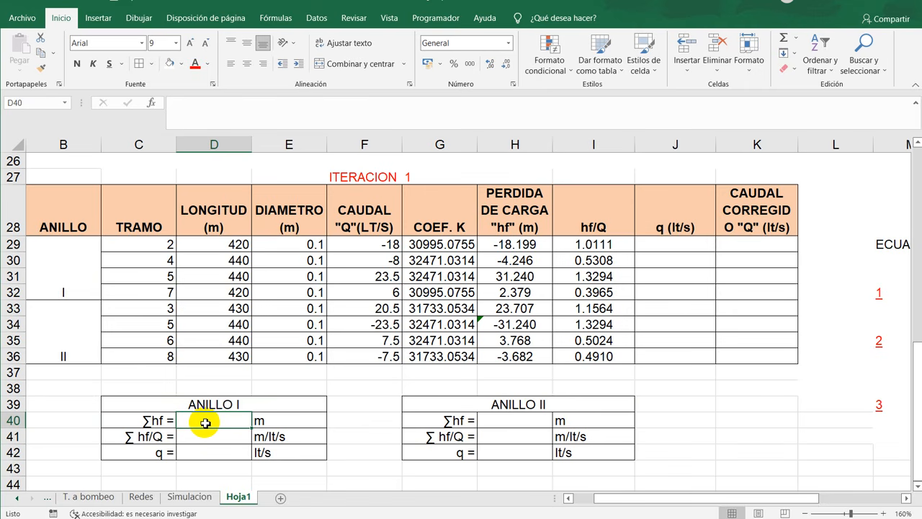
click(156, 425)
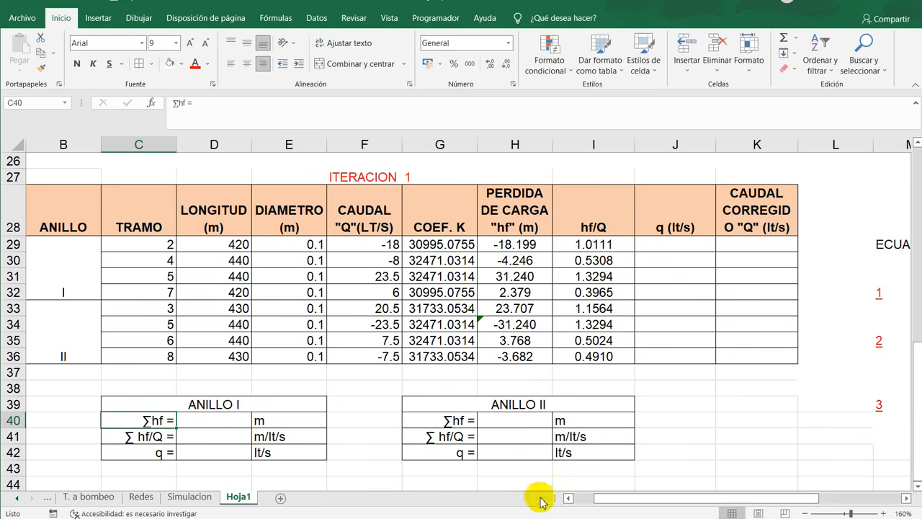
drag(601, 497, 683, 497)
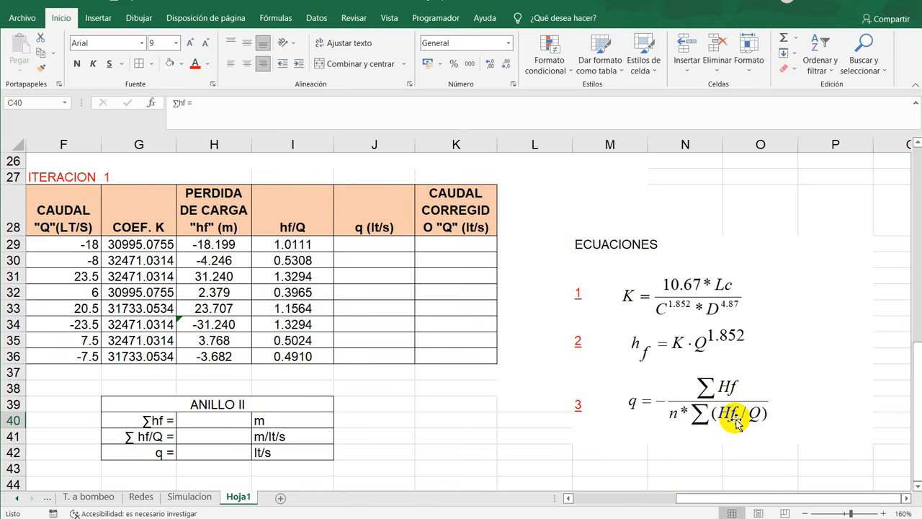
drag(696, 497, 575, 516)
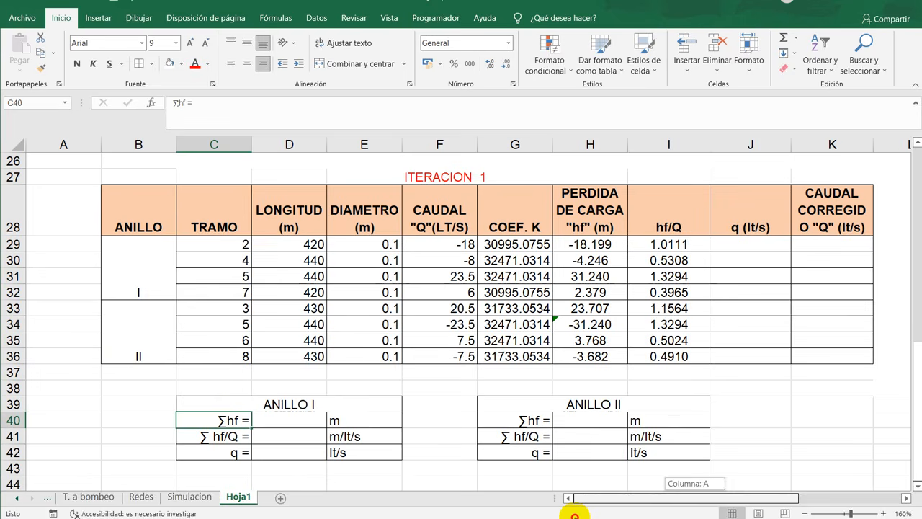
click(302, 422)
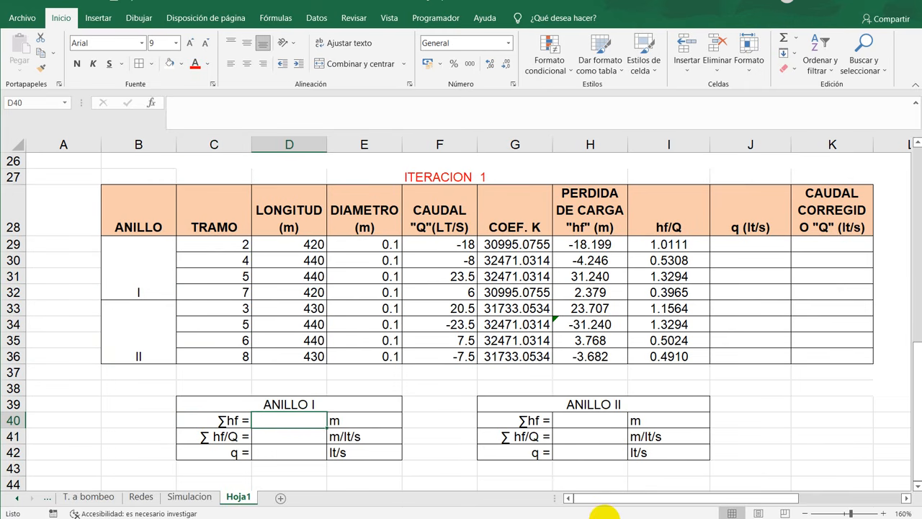
text(=)
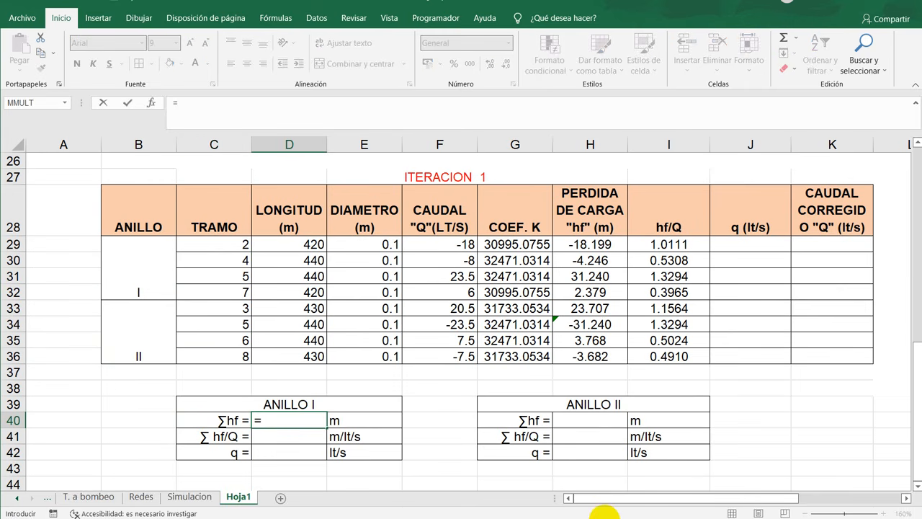
text(suma)
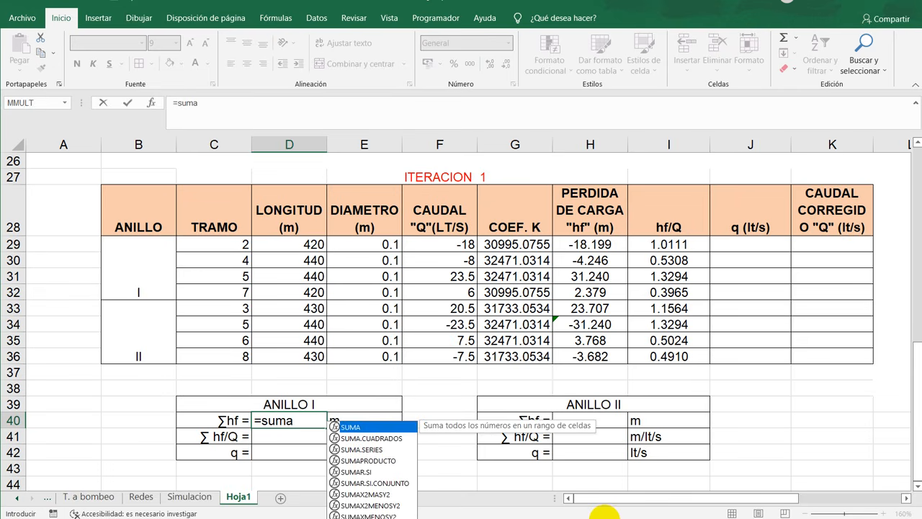
text(()
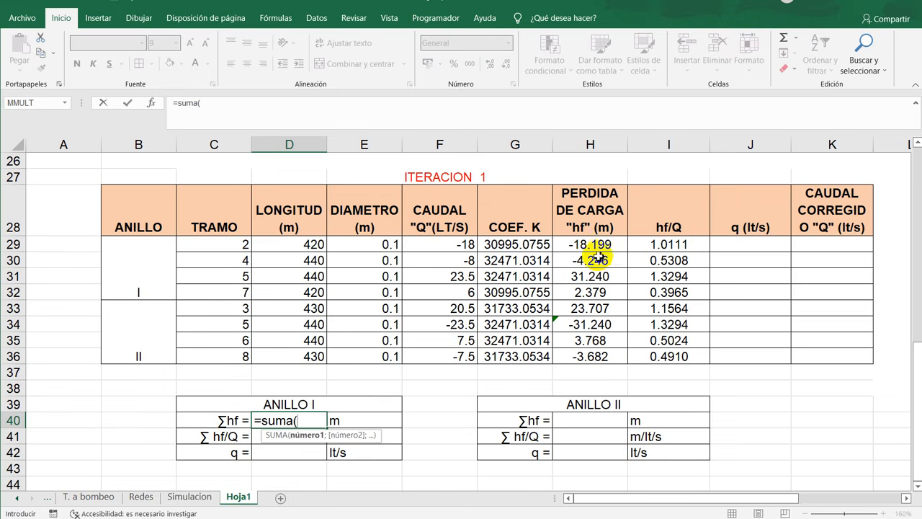
drag(605, 244, 603, 293)
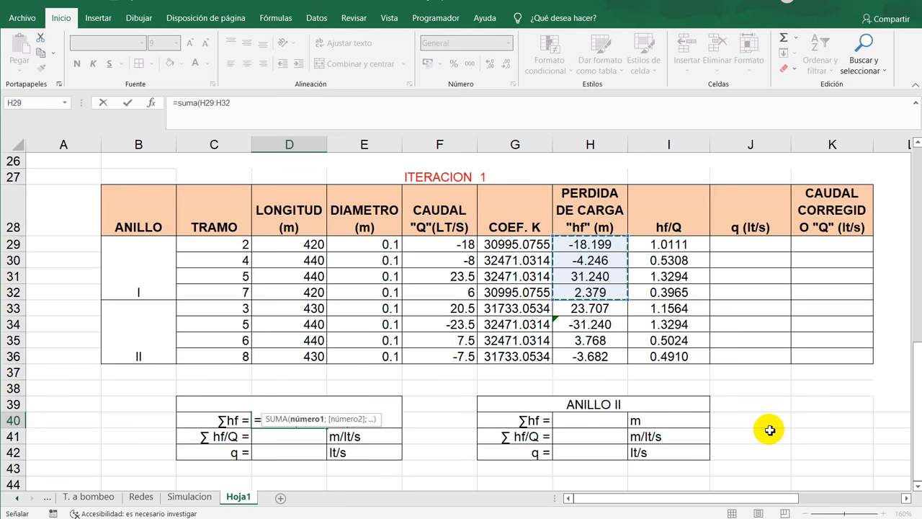
text())
key(Return)
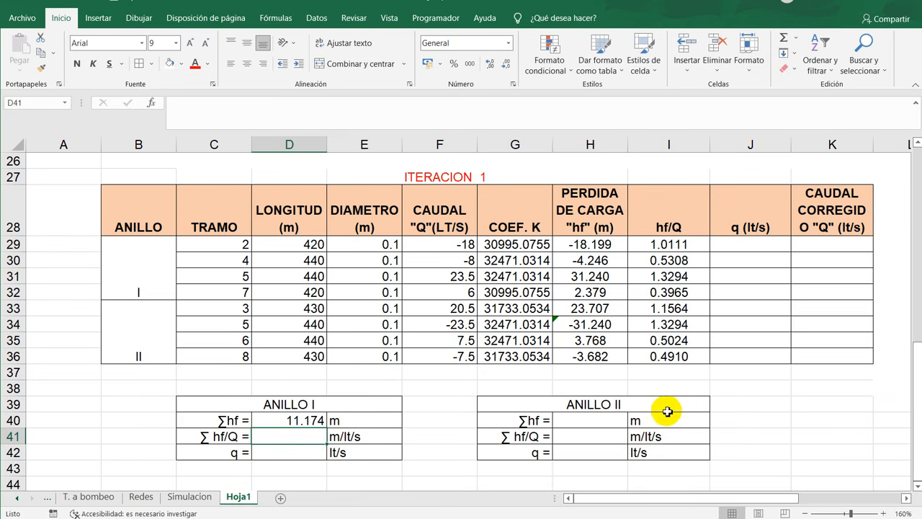
- Sum the head losses of loop II in H40 with =SUMA(H33:H36)
click(590, 416)
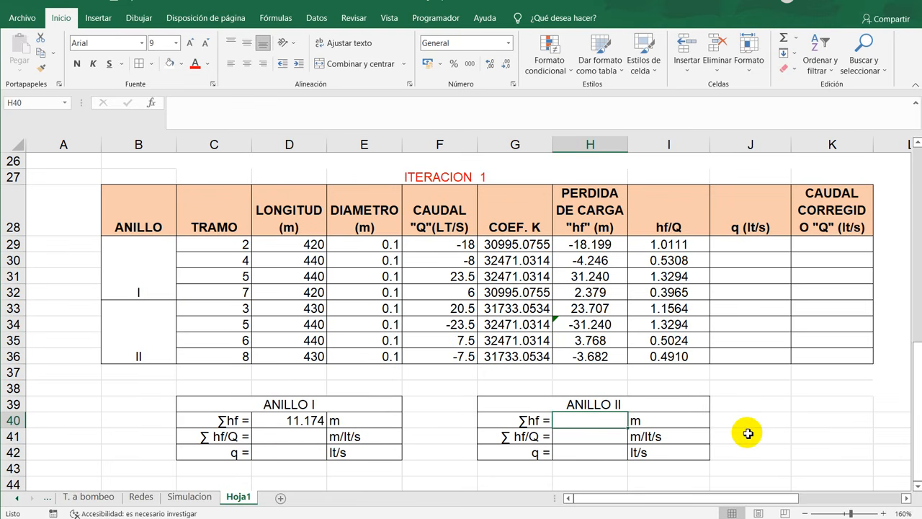
text(=sum)
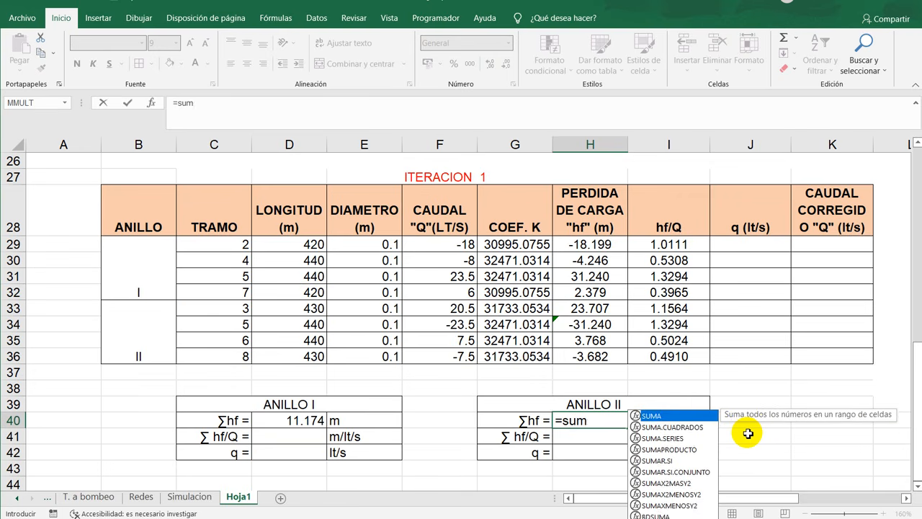
text(a)
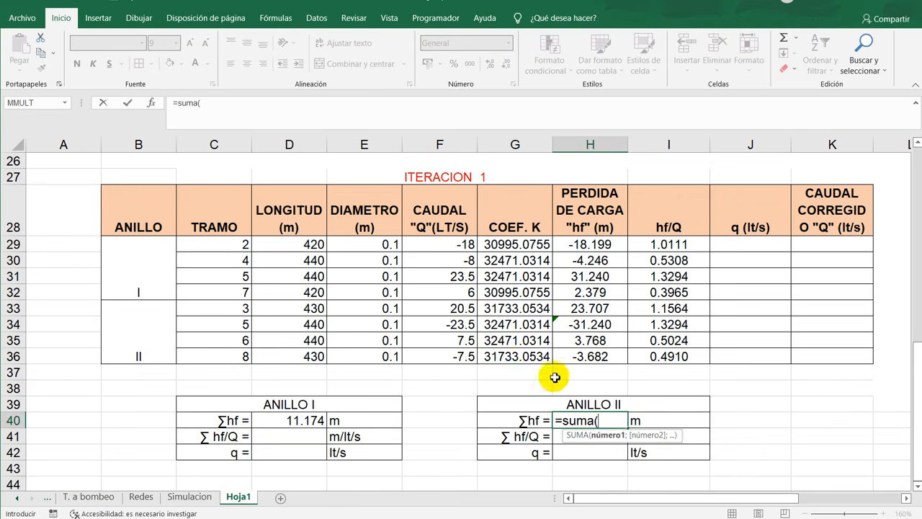
drag(589, 307, 592, 357)
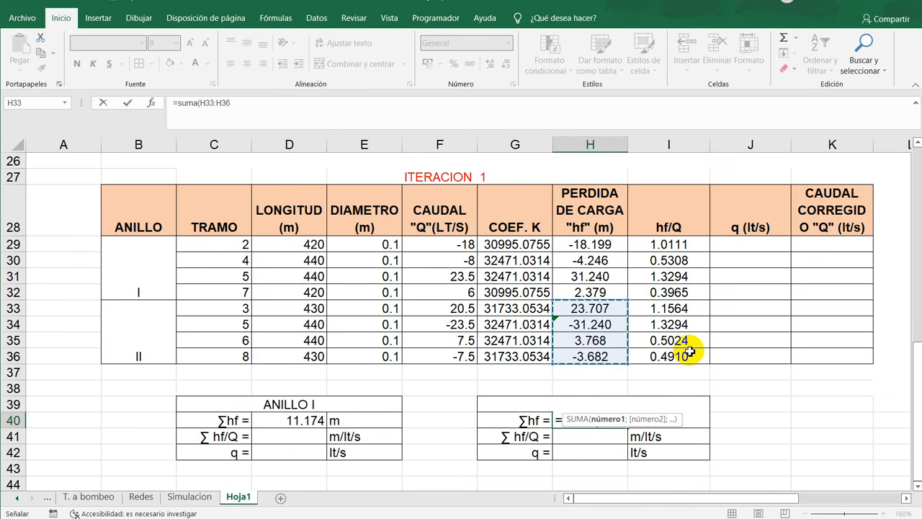
key(Return)
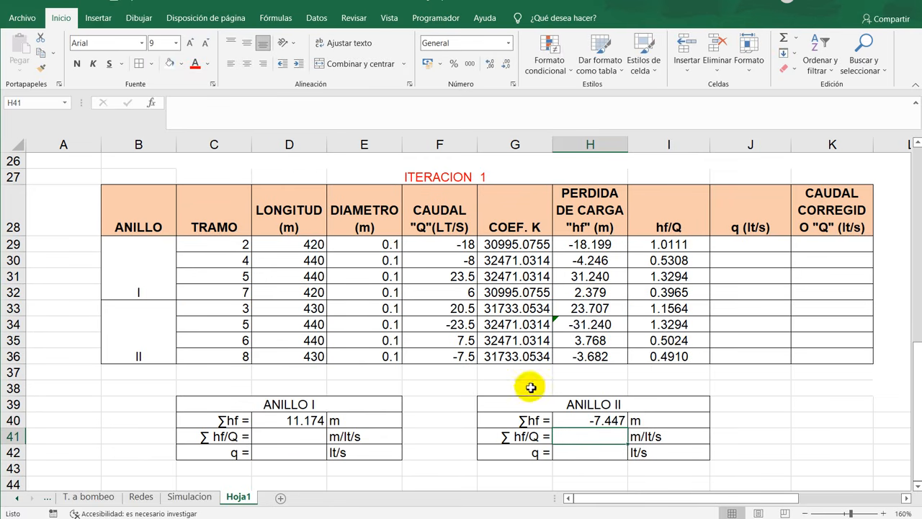
- Sum the hf/Q values of loop I in D41 with =SUMA(I29:I32)
click(288, 437)
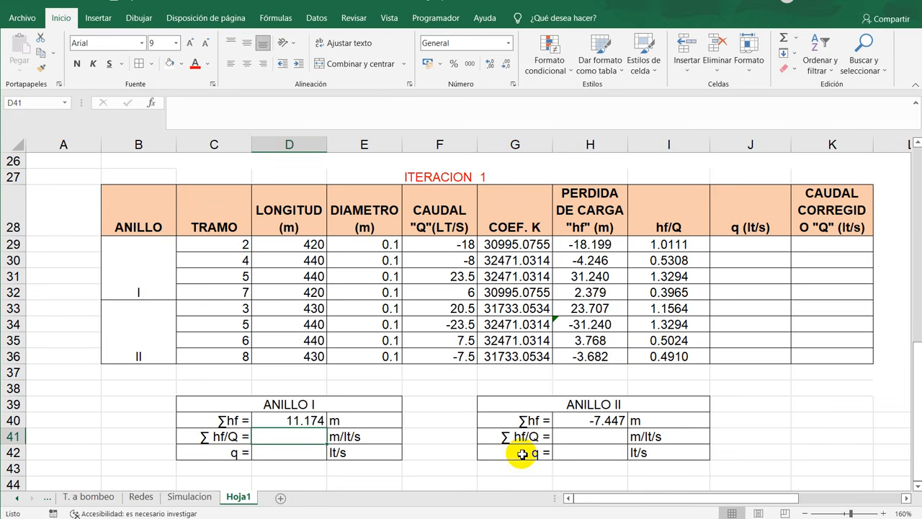
text(=suma)
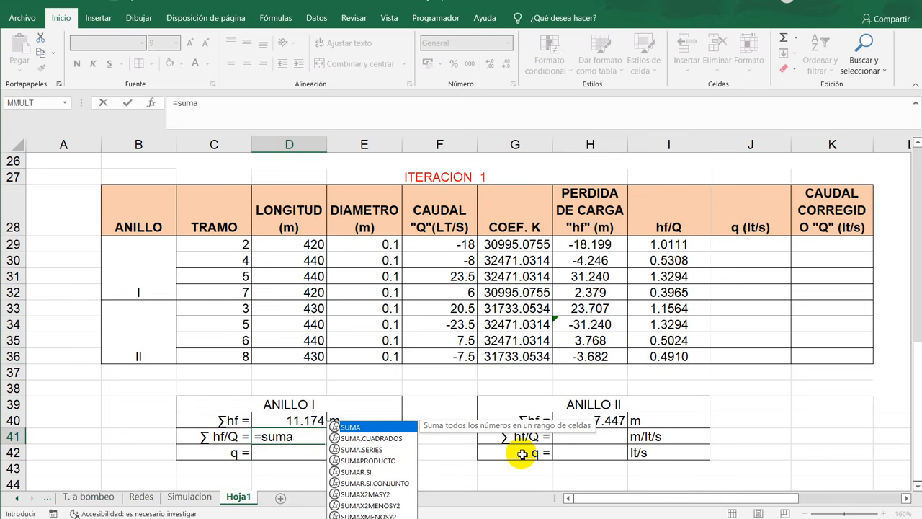
text(8)
key(BackSpace)
text(()
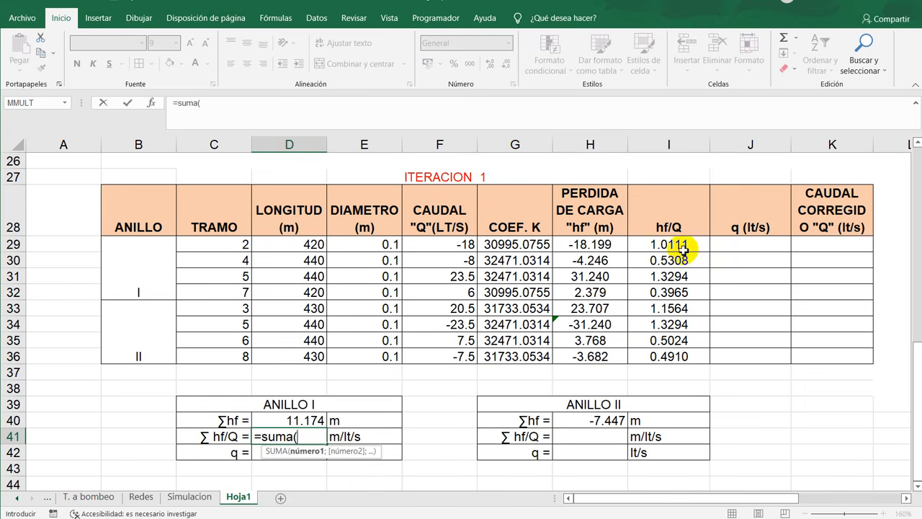
drag(679, 245, 687, 291)
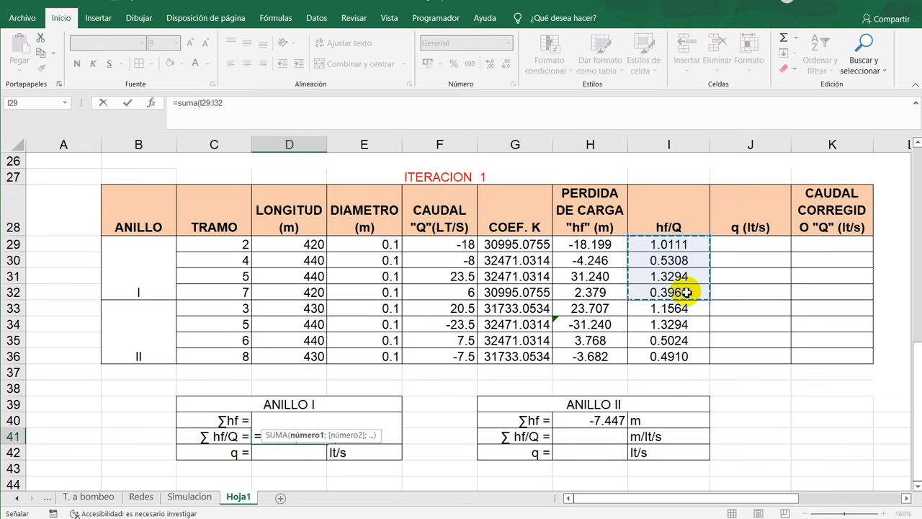
key(Return)
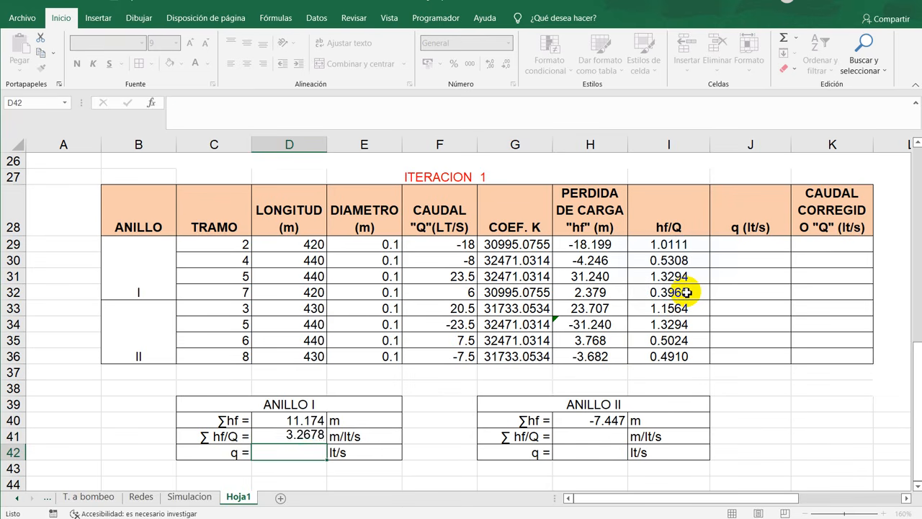
- Sum the hf/Q values of loop II in H41 with =SUMA(I33:I36)
click(571, 430)
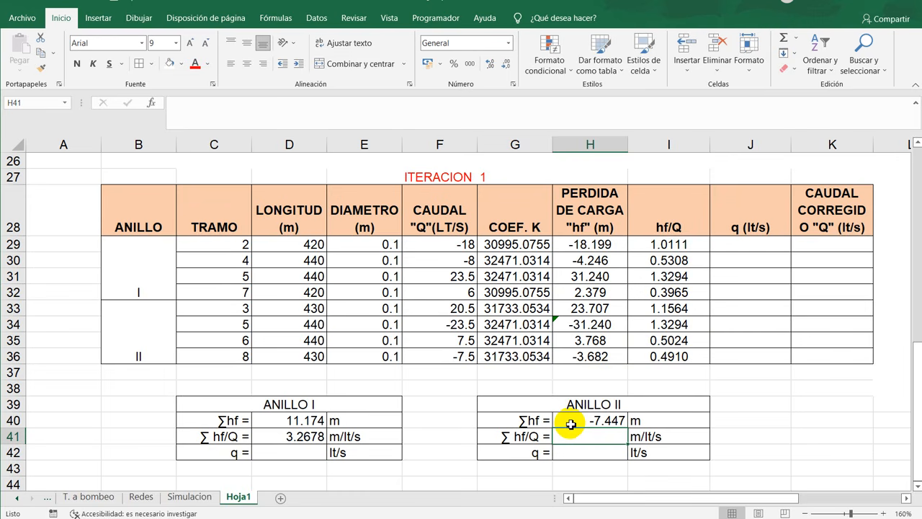
text(=)
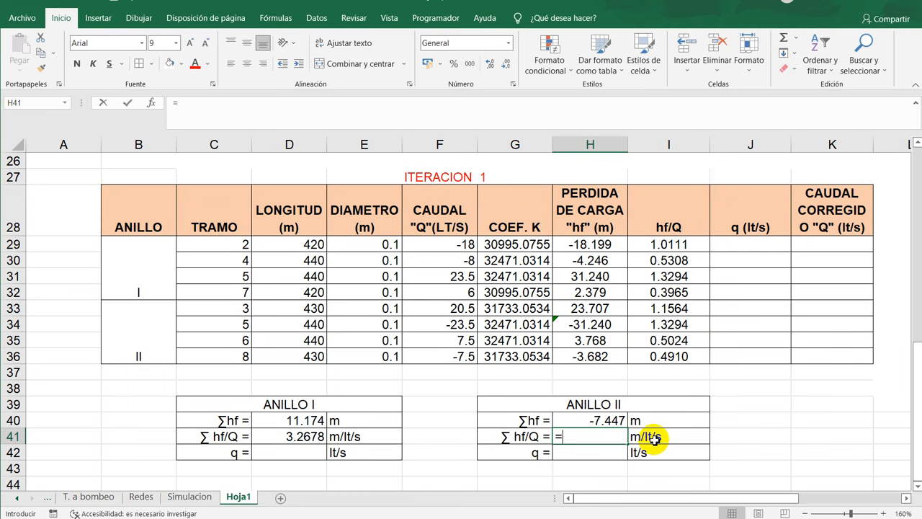
text(suma()
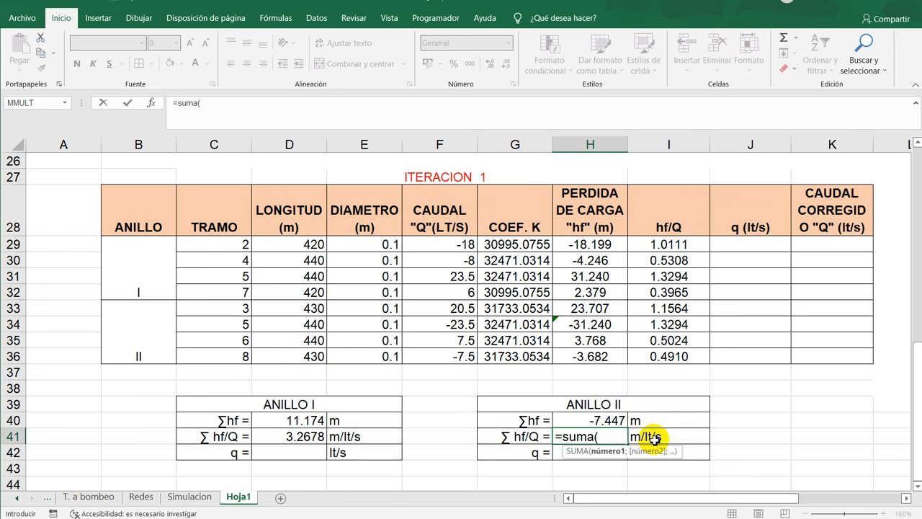
drag(657, 311, 664, 357)
key(Return)
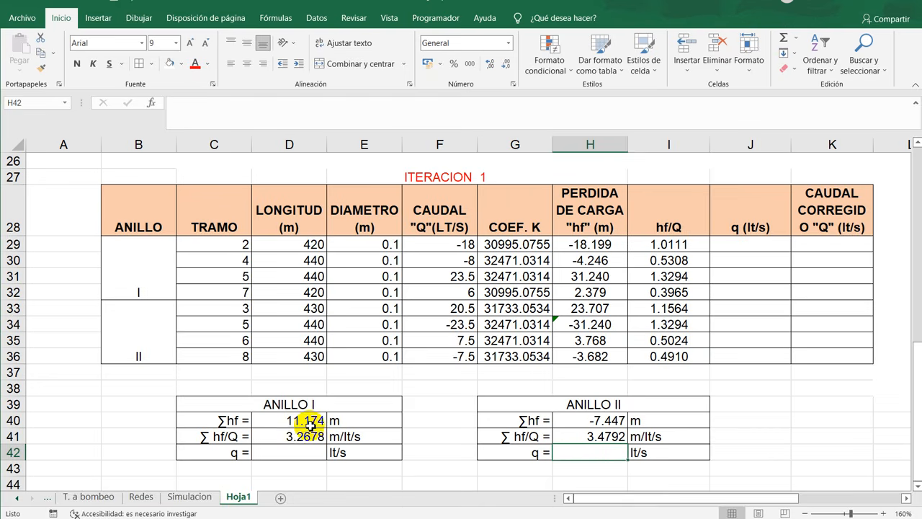
- Examine equation 3 for the flow correction q in the ECUACIONES block beside the iteration table
scroll(310, 424, down, 2)
scroll(330, 428, up, 2)
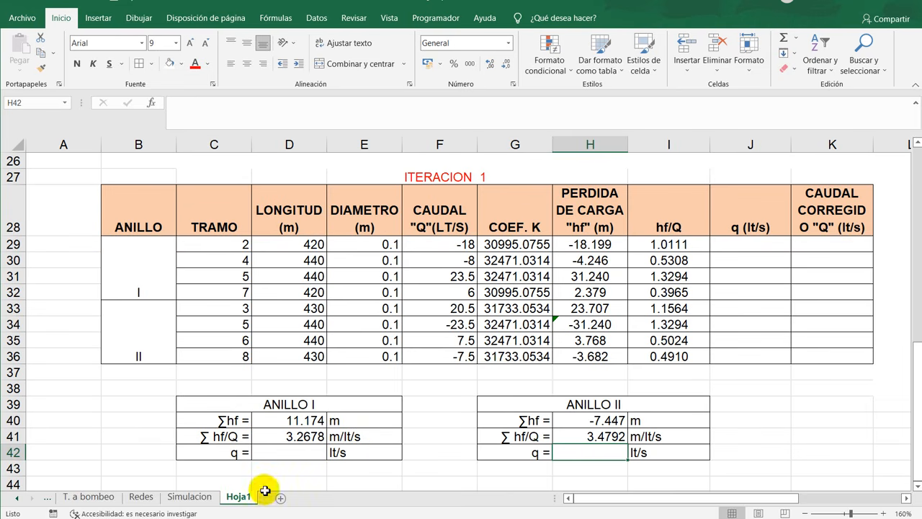
drag(655, 500, 769, 477)
drag(619, 373, 803, 437)
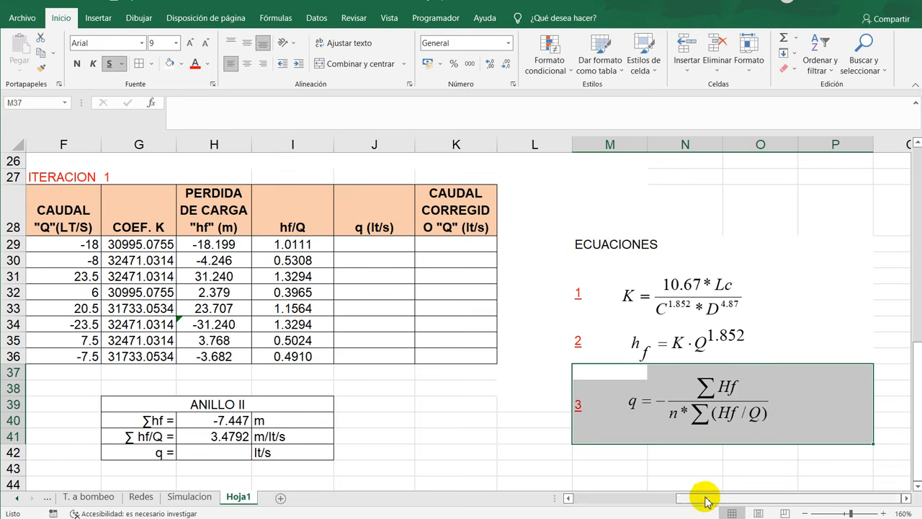
click(713, 436)
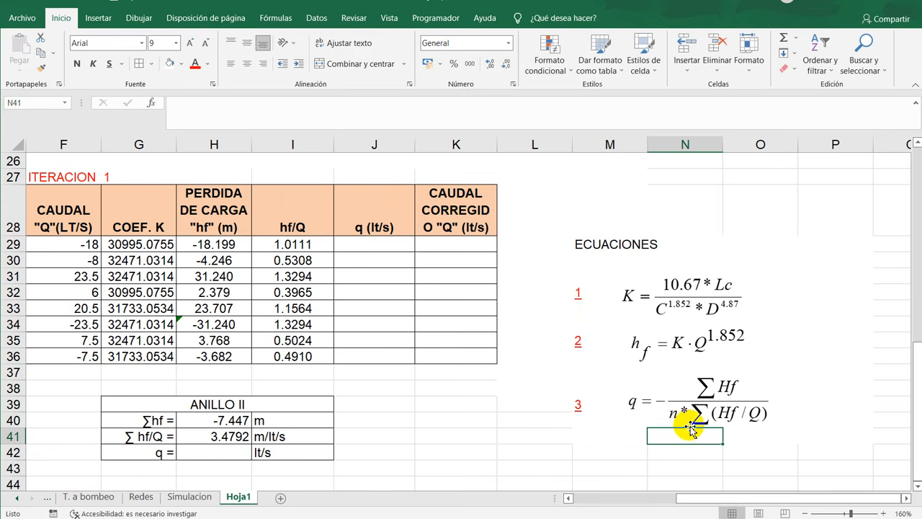
scroll(698, 426, down, 2)
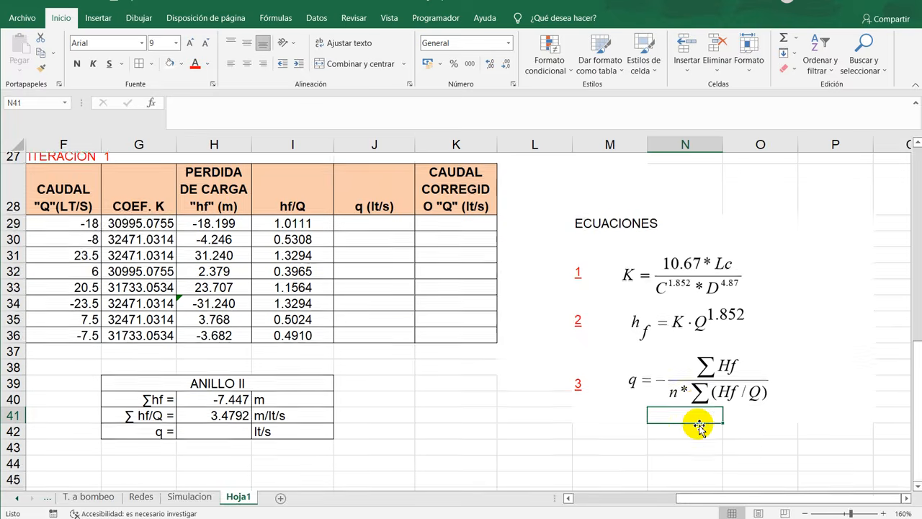
scroll(699, 425, up, 3)
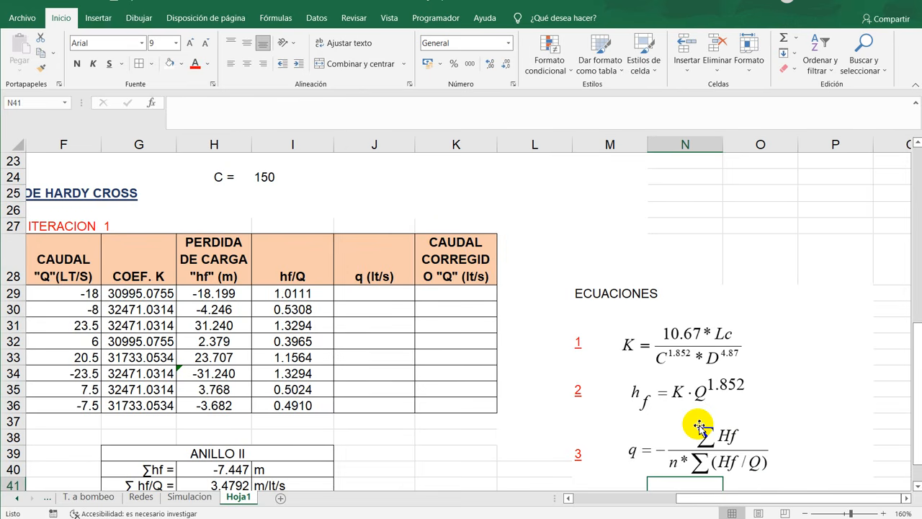
scroll(699, 427, down, 3)
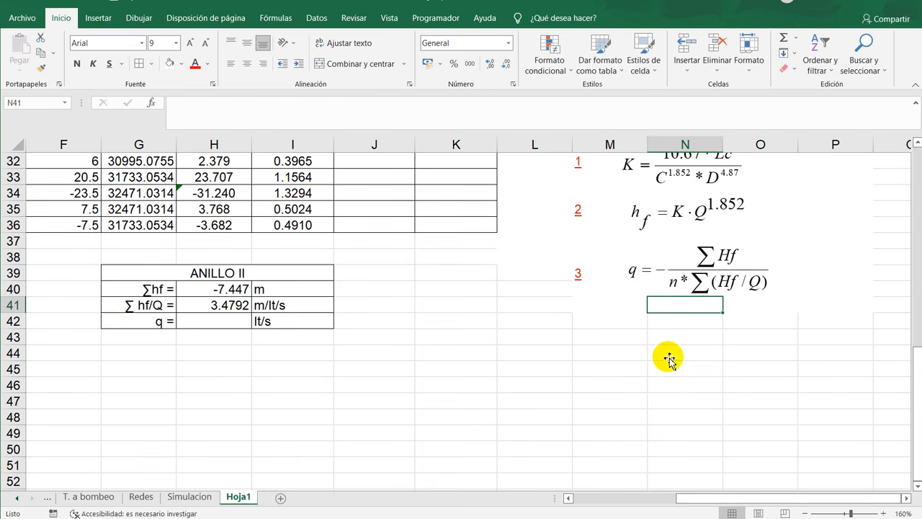
scroll(684, 418, up, 3)
scroll(675, 440, down, 1)
- Note the exponent n=1.852 in N42 below equation 3 and label it "hazen willams" in O42
click(675, 453)
scroll(675, 453, down, 1)
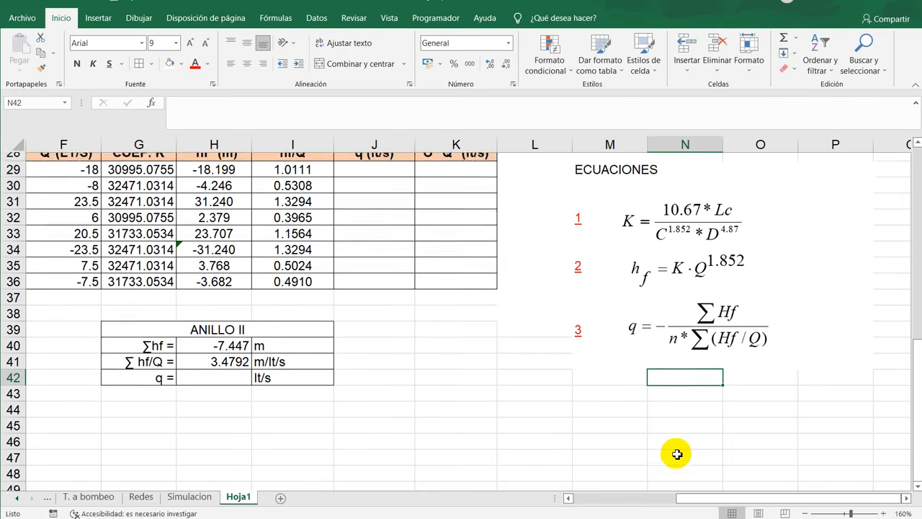
text(n=1.852)
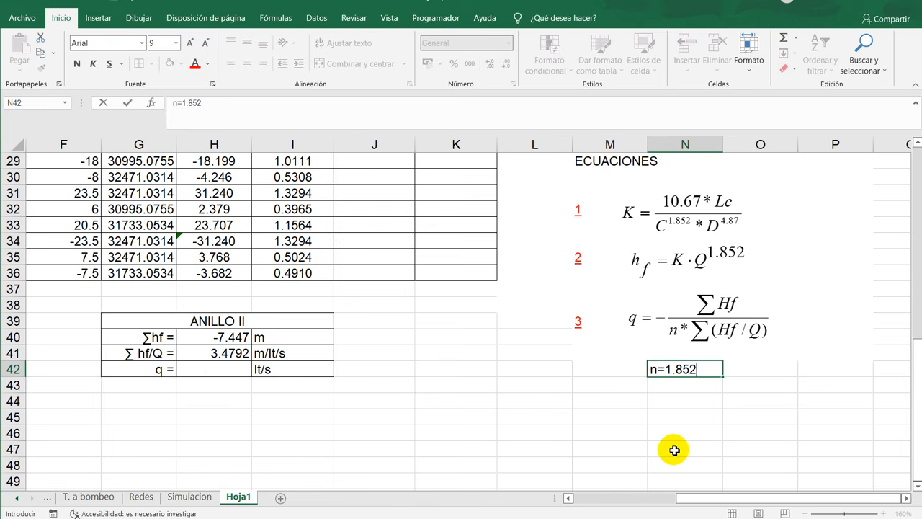
key(Tab)
text(h)
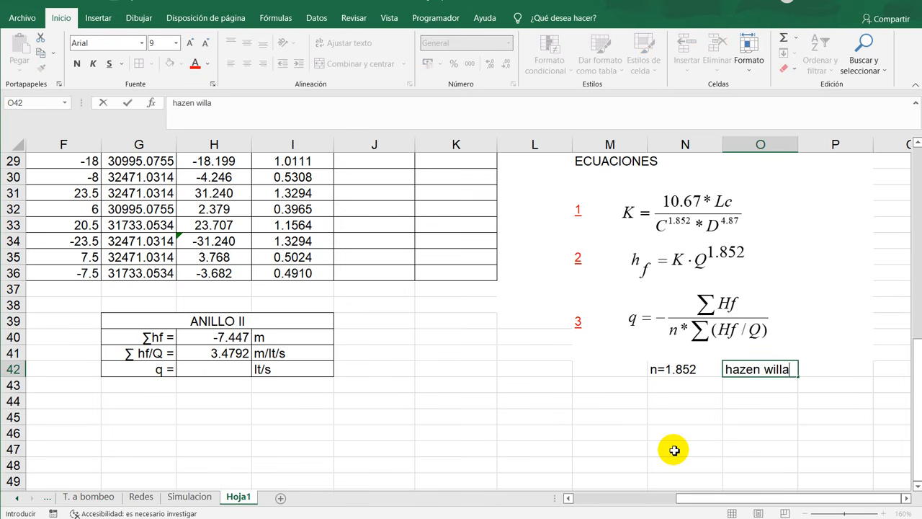
text(azen willams)
key(Return)
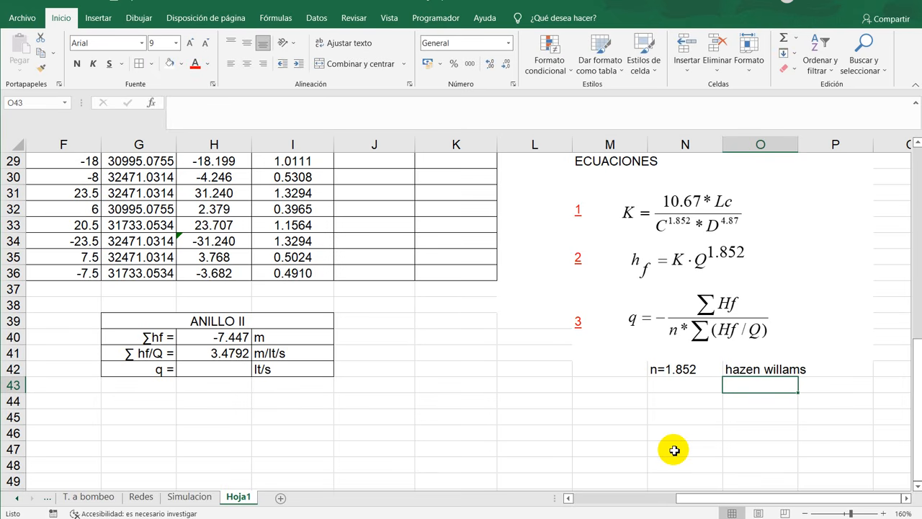
- Add the alternative exponent n=2 in N43 and label it "Darcy weisbach" in O43
click(688, 387)
text(n=2)
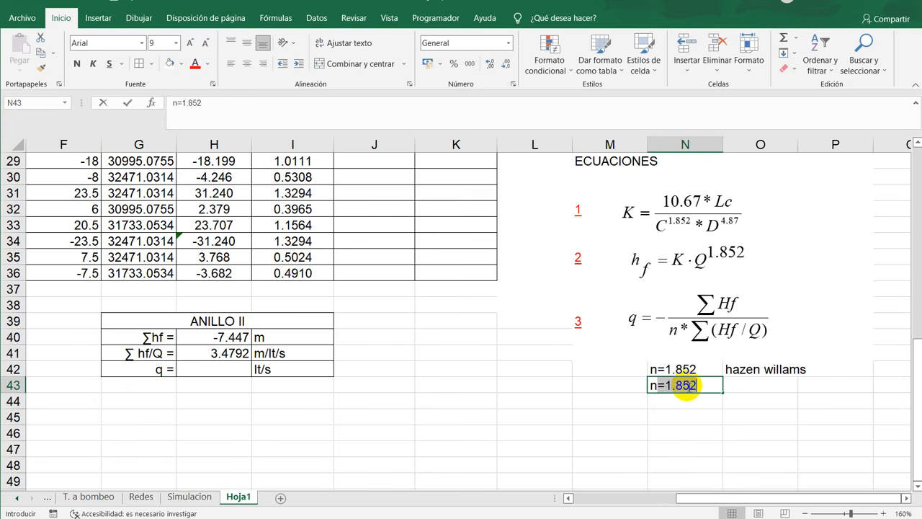
key(Tab)
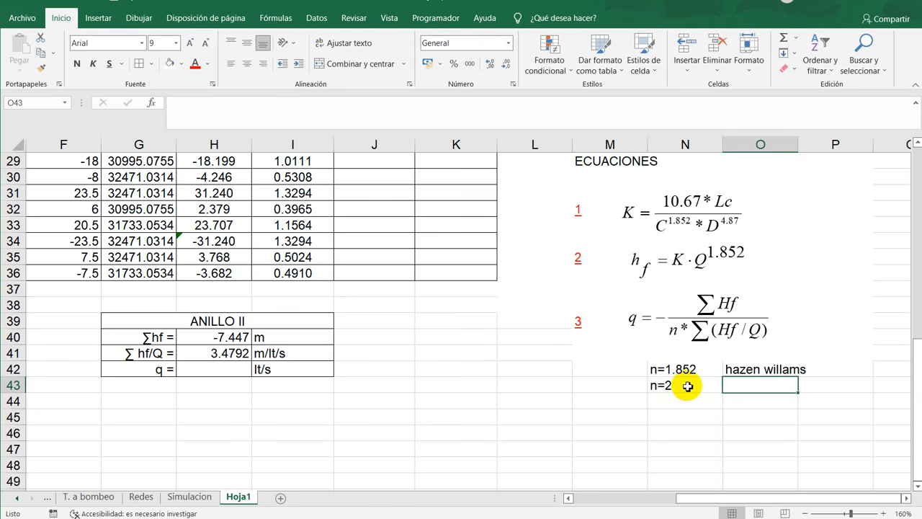
text(Darcy we)
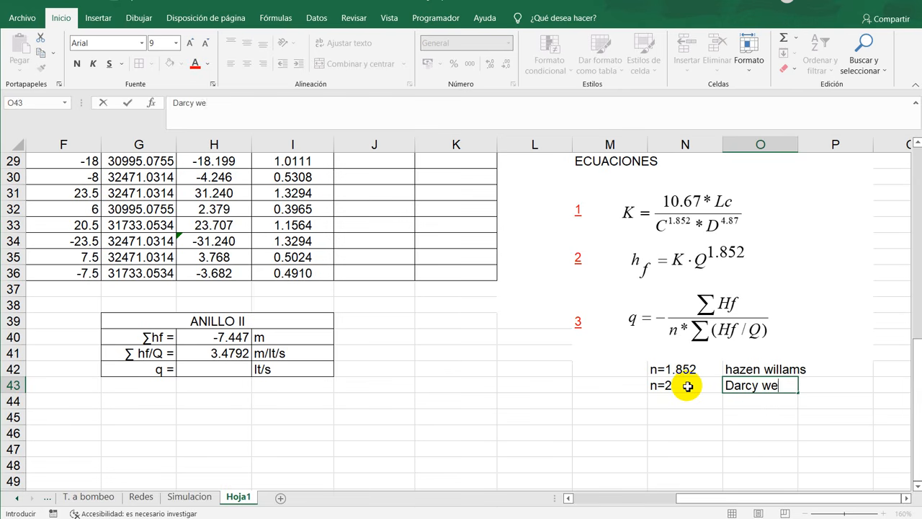
text(isbach)
key(ctrl+Return)
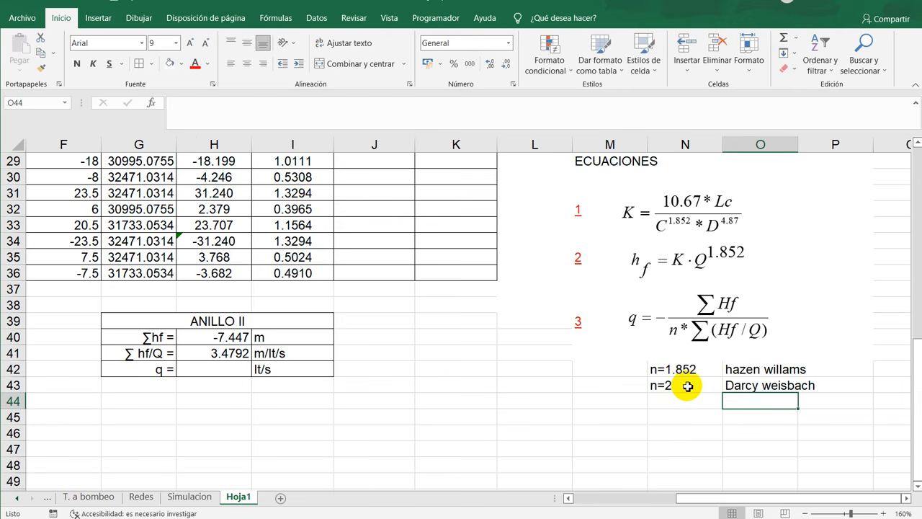
drag(685, 369, 820, 386)
mouse_move(761, 500)
mouse_down()
mouse_move(726, 503)
mouse_move(765, 487)
mouse_up()
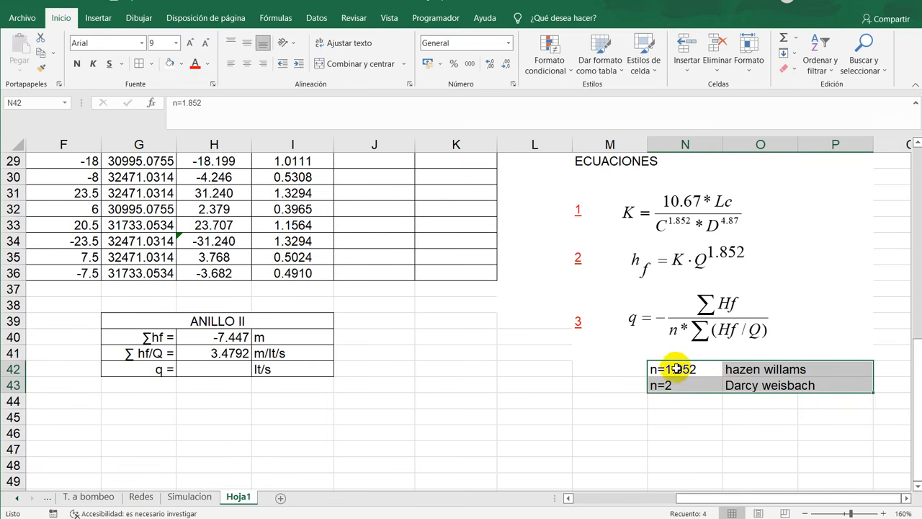
click(705, 369)
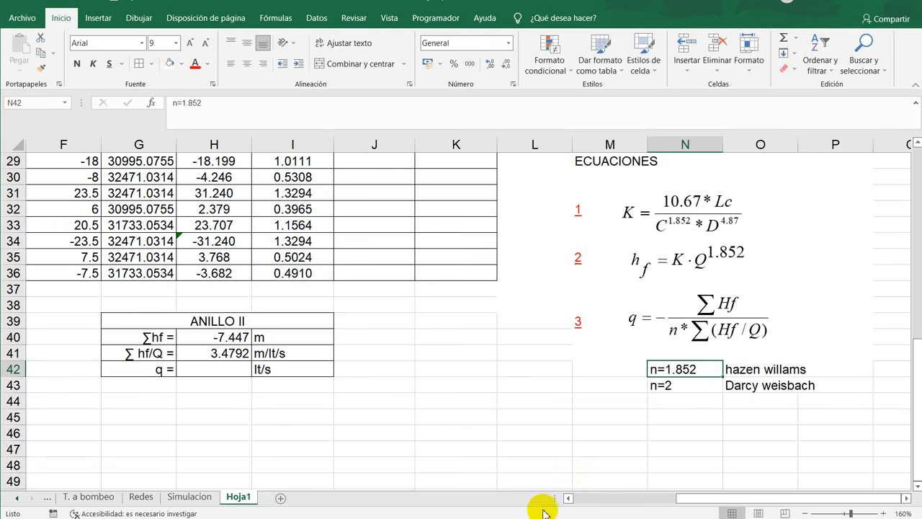
click(426, 516)
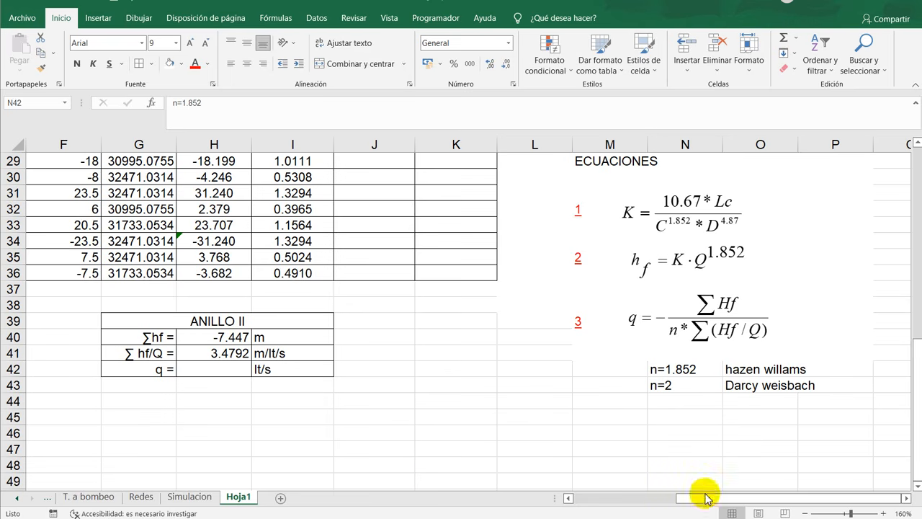
- Compute the flow correction q of loop II in H42 with the formula -H40/(1.852*H41)
click(219, 371)
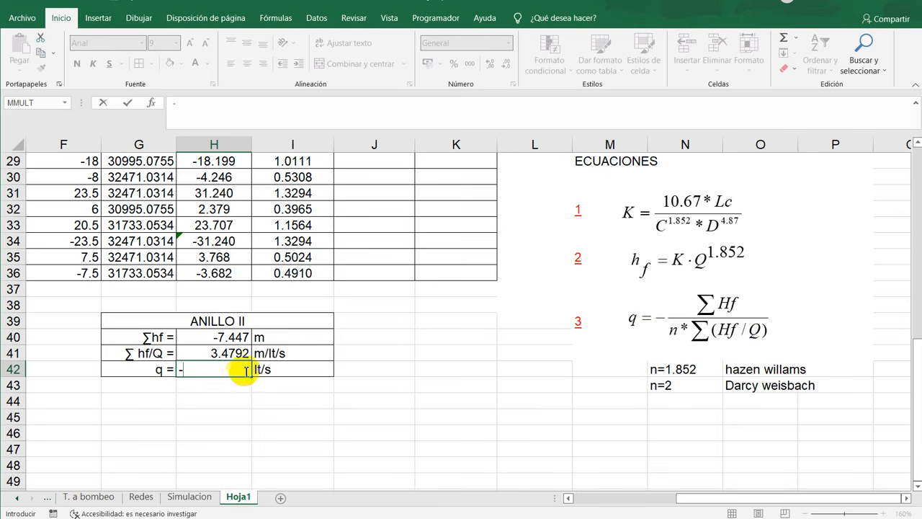
click(227, 342)
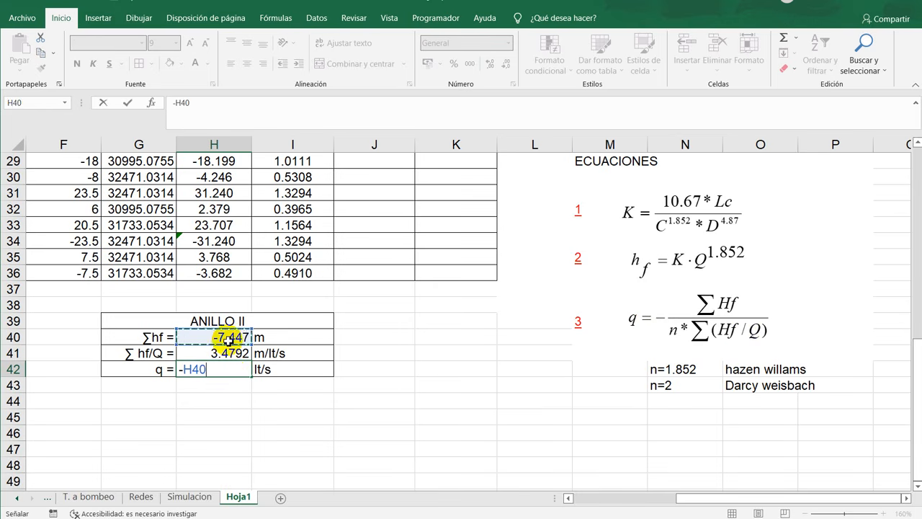
text(/(1.852)
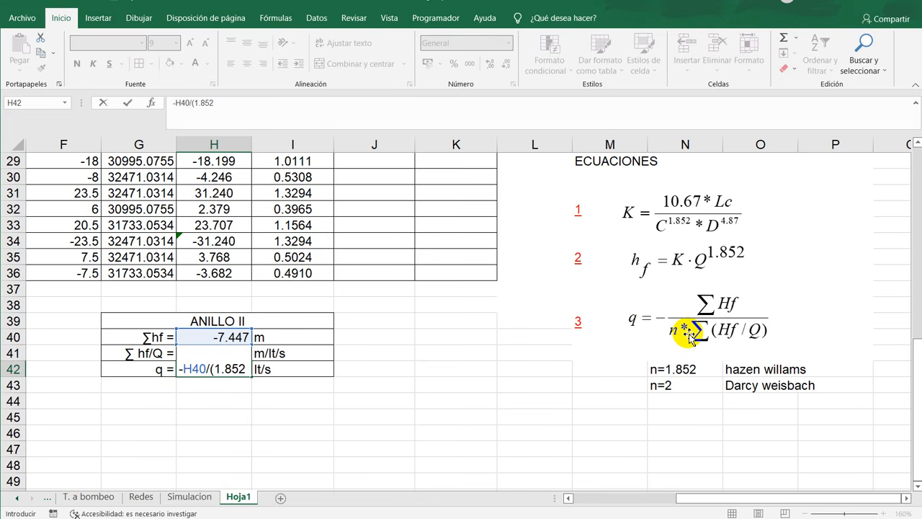
text(*)
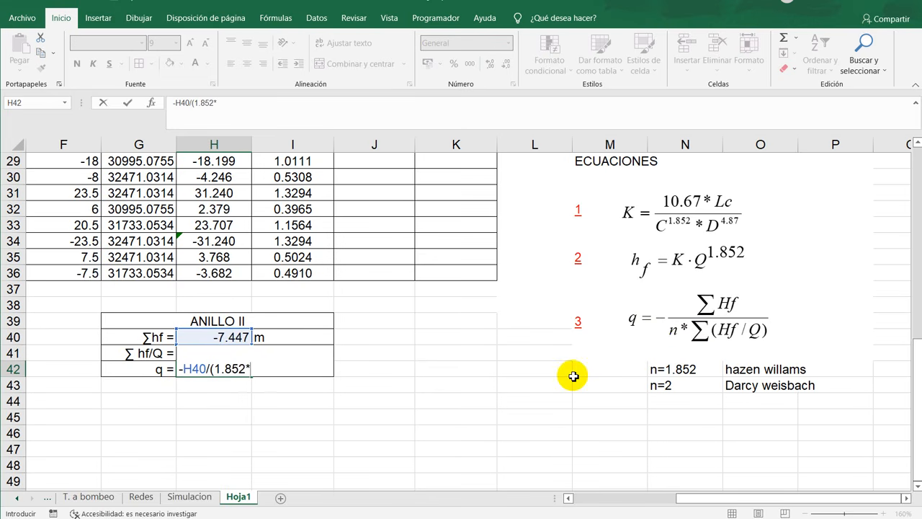
key(Up)
text())
key(Return)
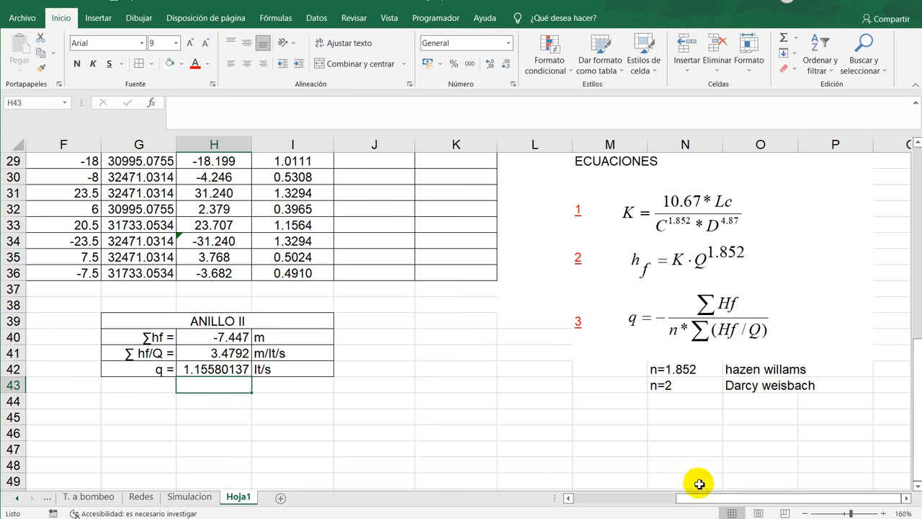
- Compute the flow correction q of loop I in D42 with the formula -D40/(1.852*D41)
drag(699, 497, 575, 499)
click(302, 368)
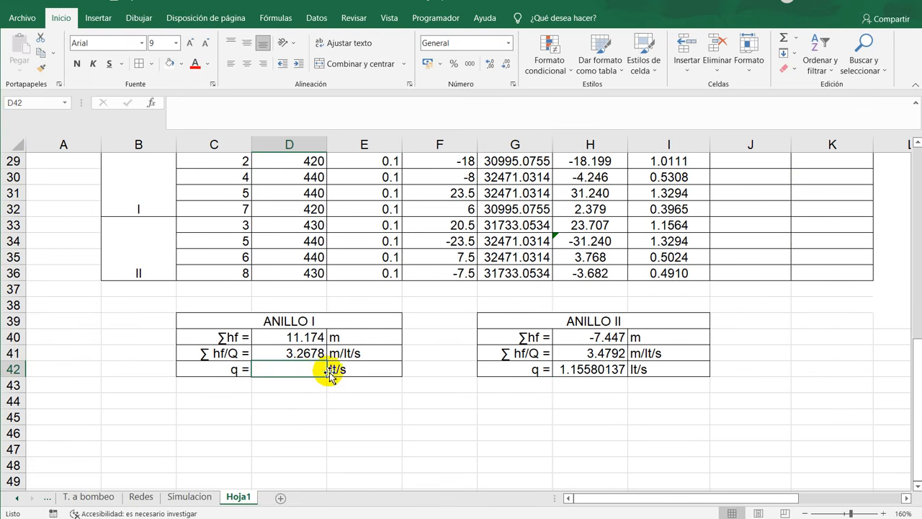
text(-)
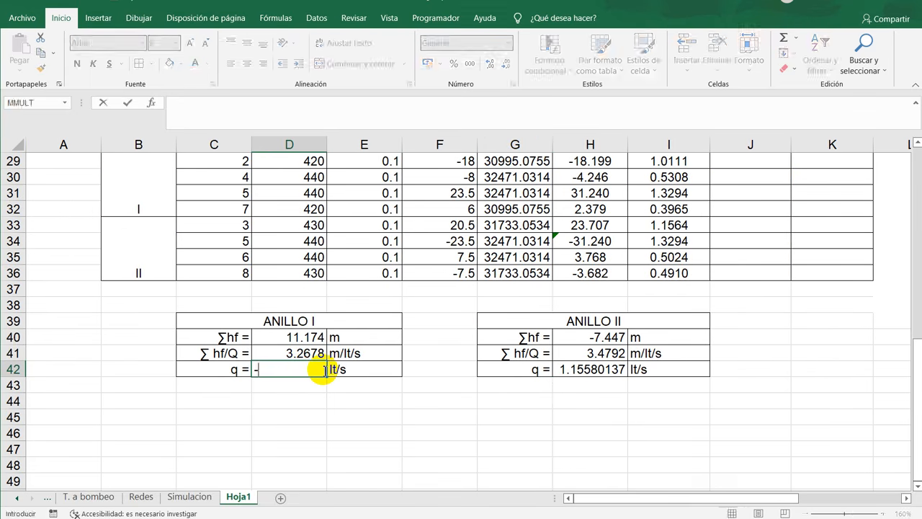
click(295, 337)
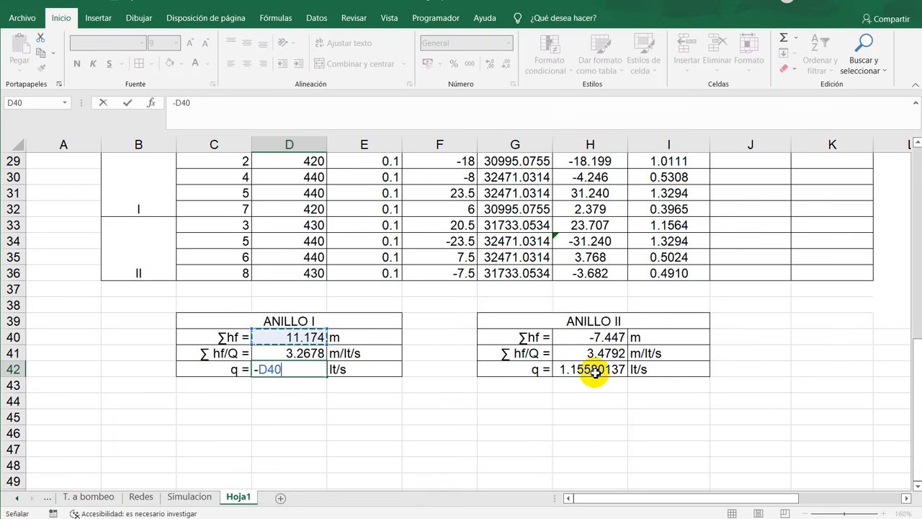
text(/(1.852)
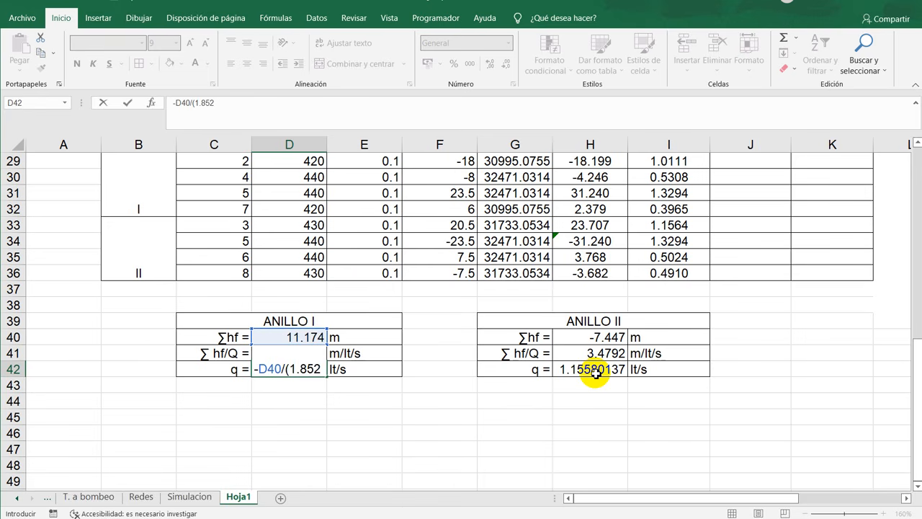
text(*)
key(Up)
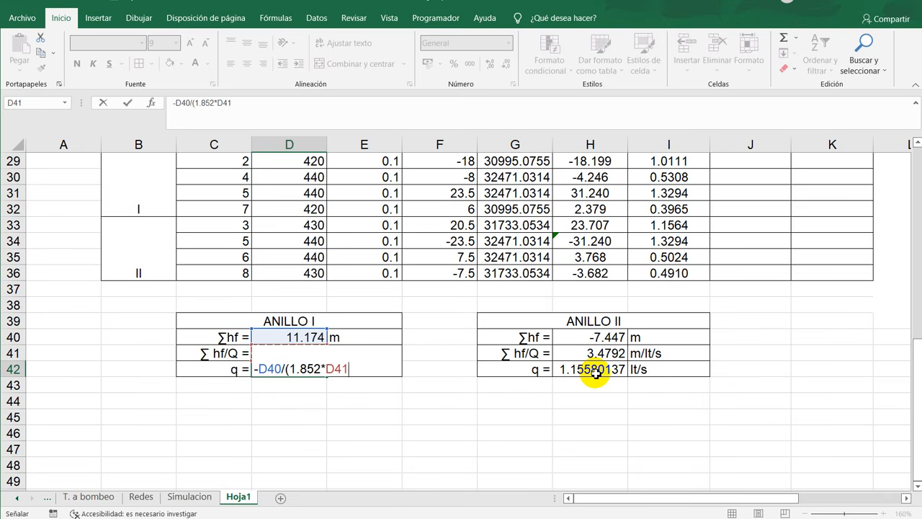
text())
key(Return)
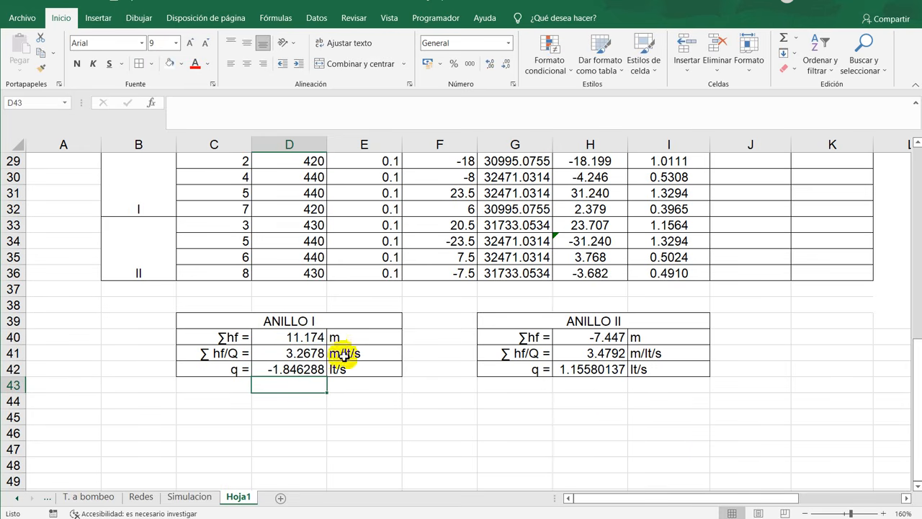
drag(288, 370, 360, 376)
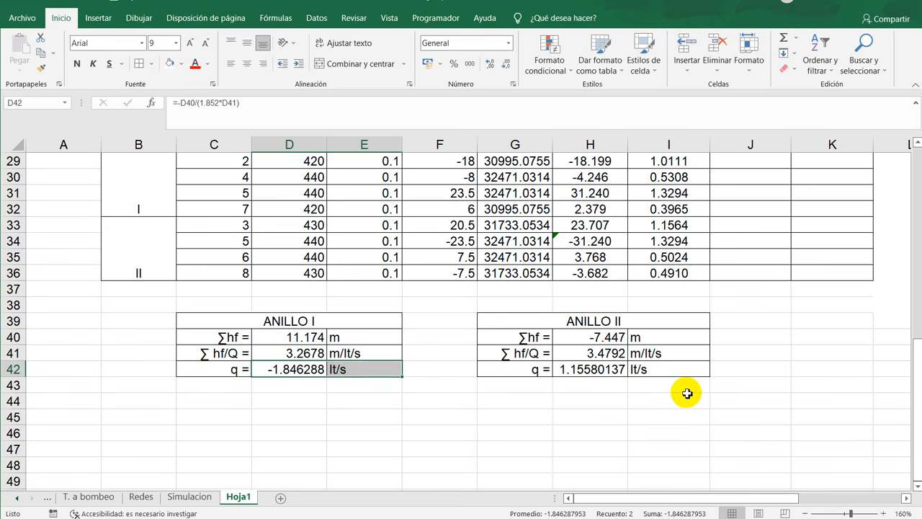
- Fill the q (lt/s) cells of loop I, J29 to J32, with references to its flow correction in D42
scroll(684, 391, up, 1)
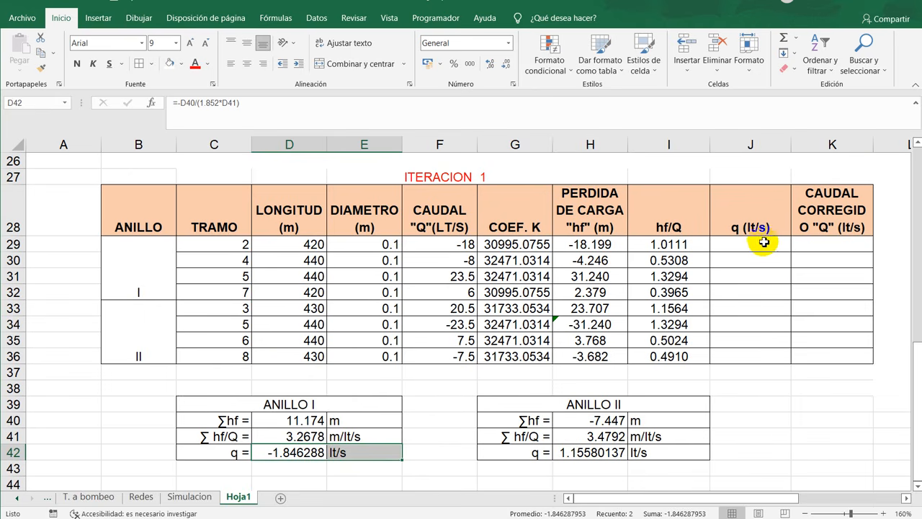
drag(761, 242, 775, 356)
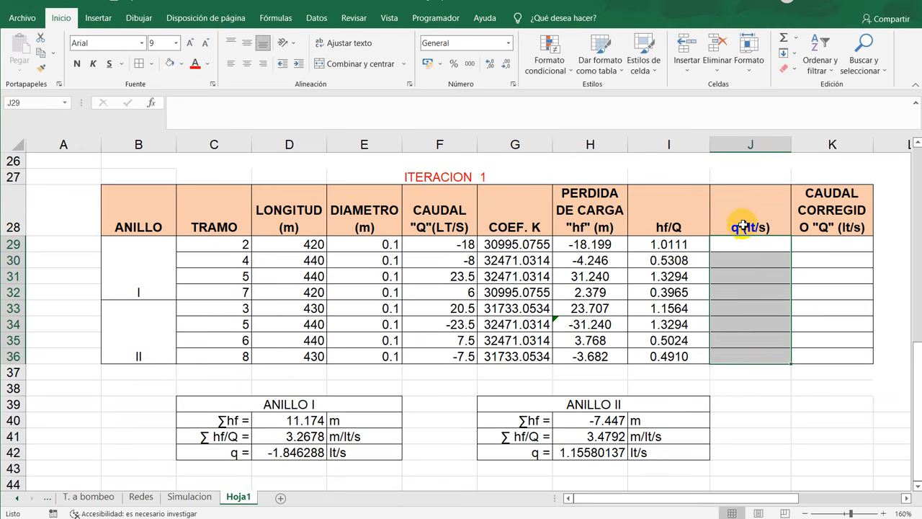
click(771, 247)
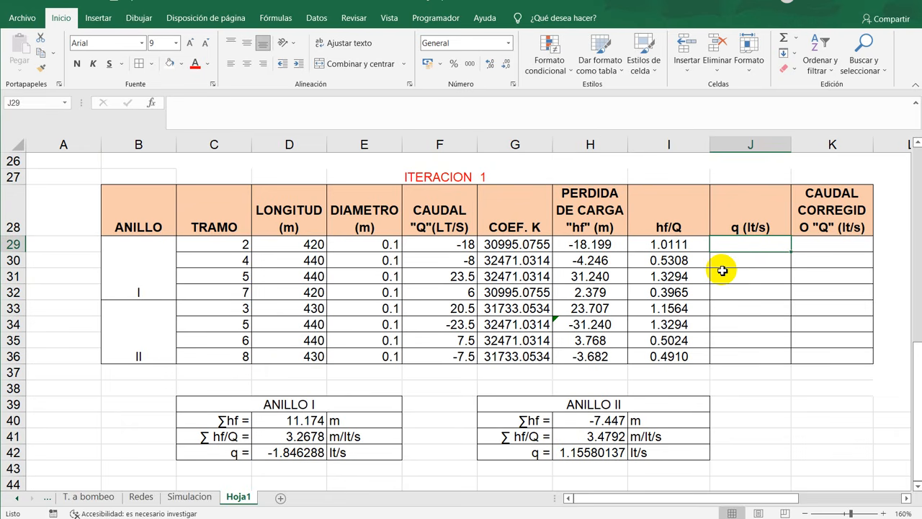
text(+)
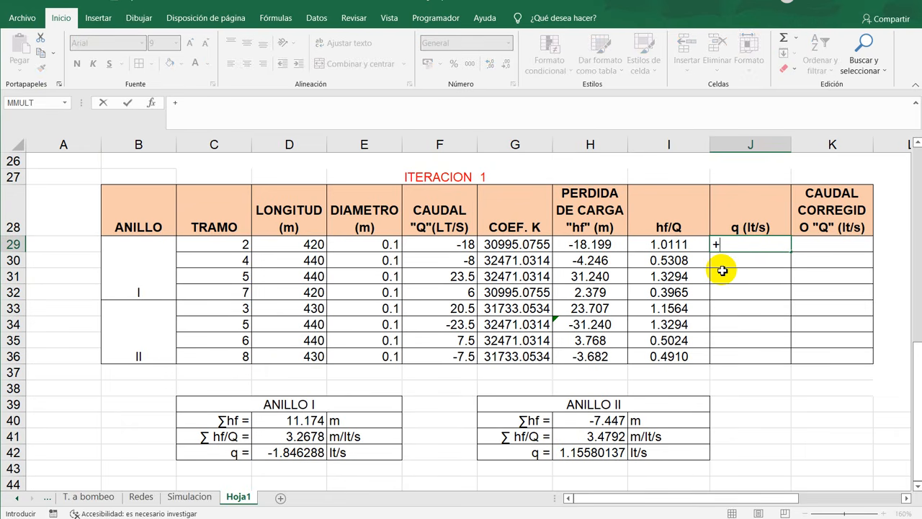
click(298, 458)
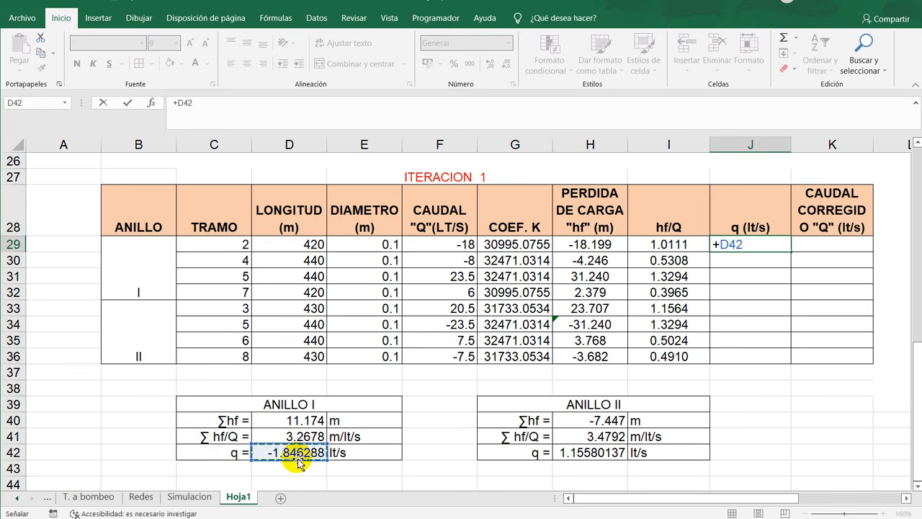
key(Return)
text(+)
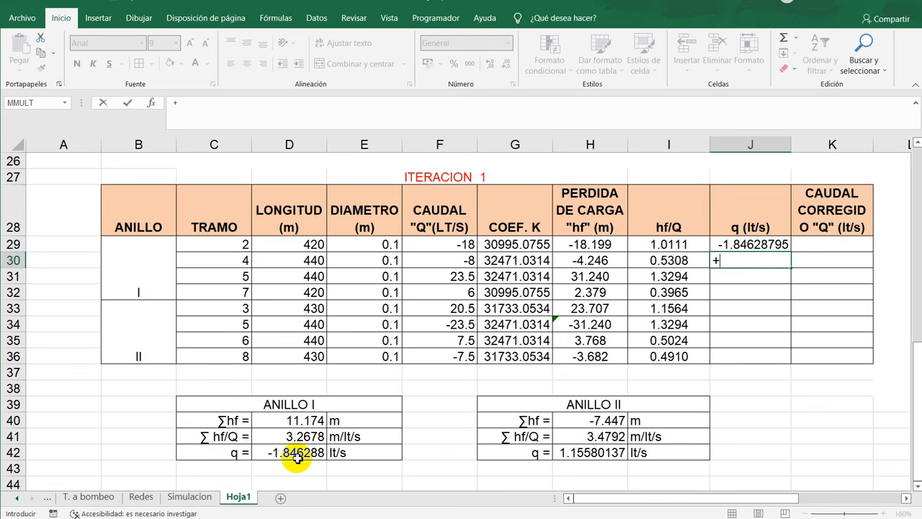
click(297, 457)
key(Return)
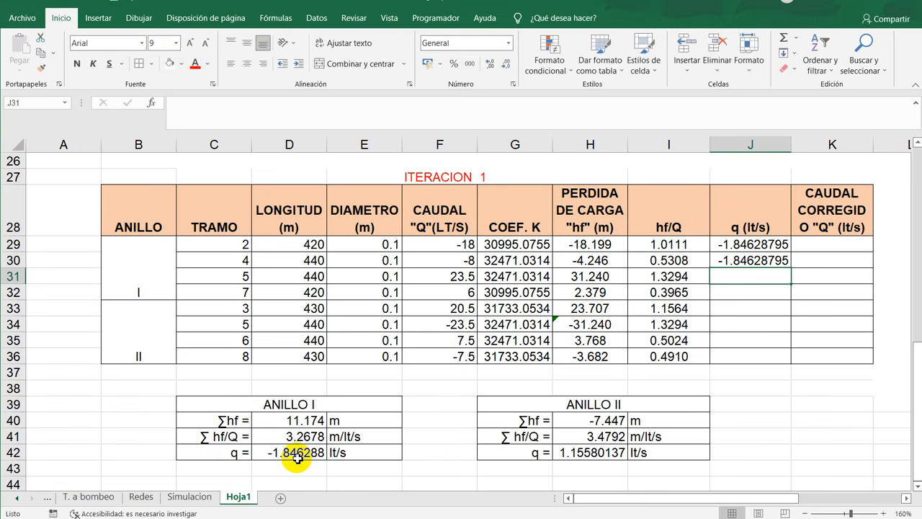
text(+)
click(297, 457)
key(Return)
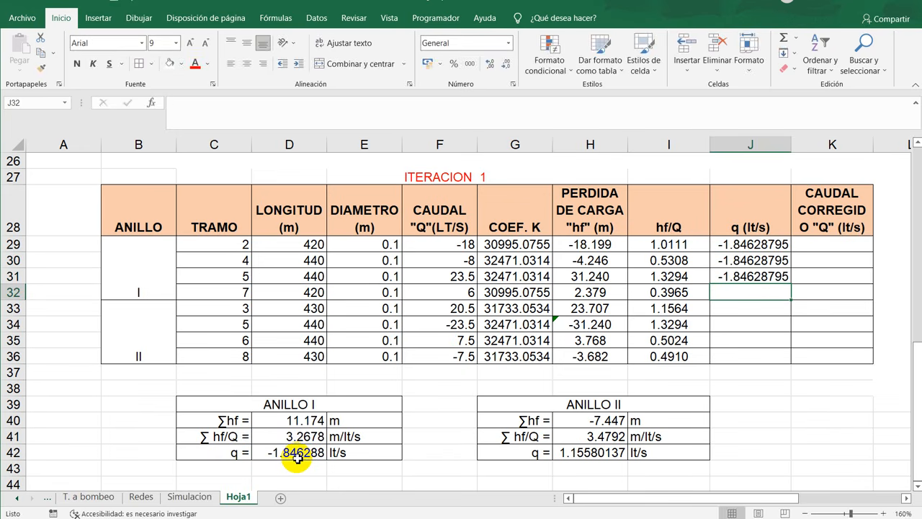
text(+)
click(297, 458)
key(Return)
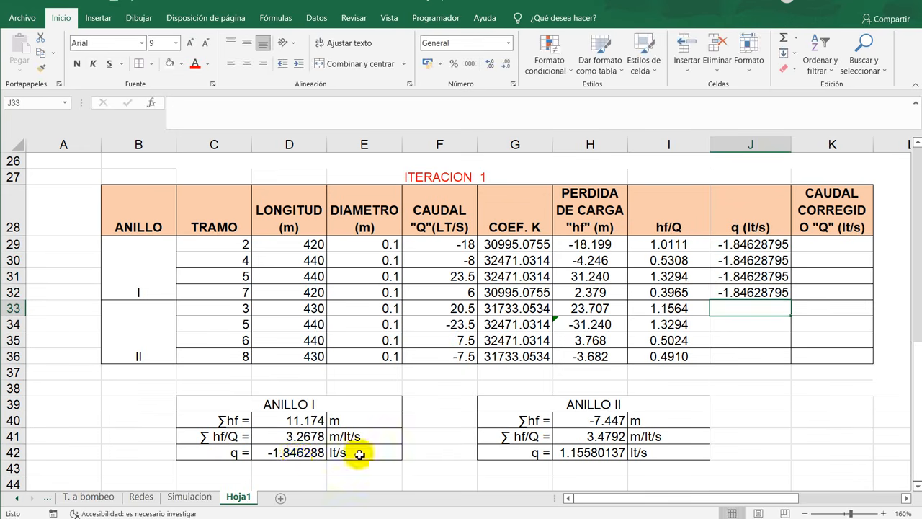
drag(767, 245, 180, 294)
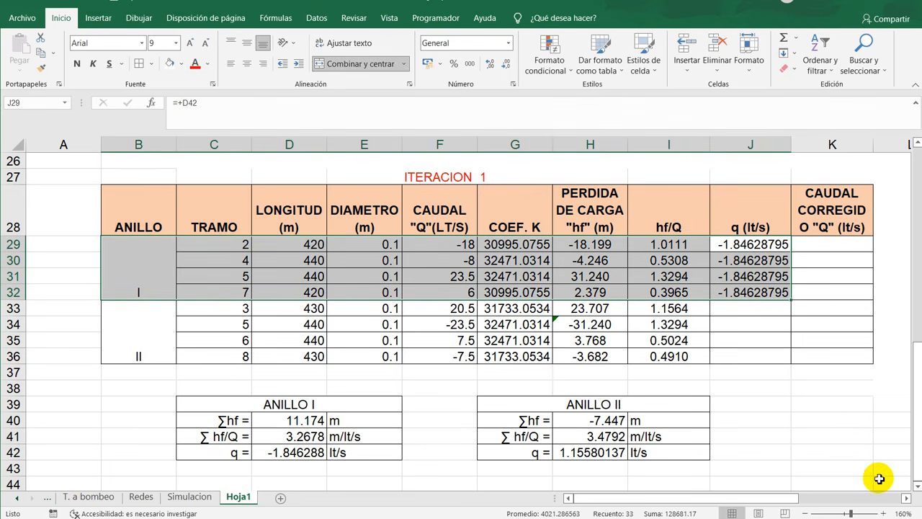
- Fill the q (lt/s) cells of loop II, J33 to J36, with references to its flow correction in H42
click(771, 308)
text(+)
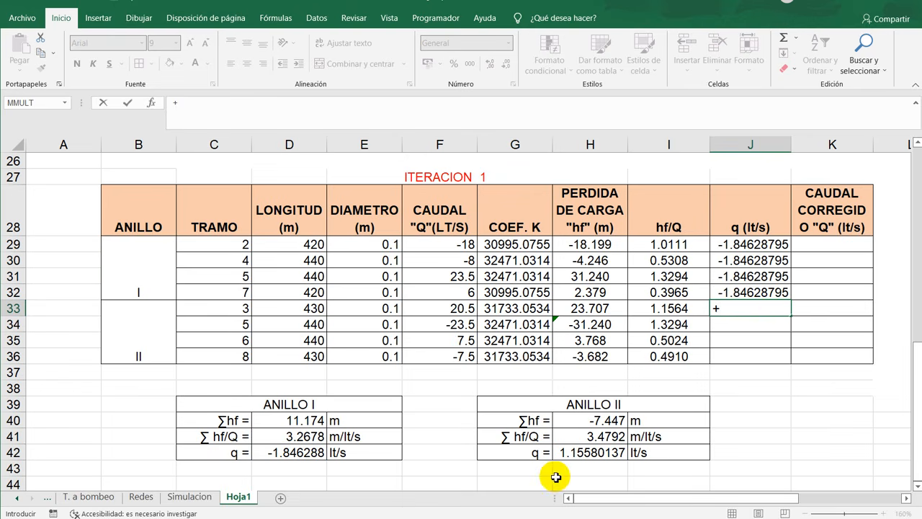
click(587, 451)
key(Return)
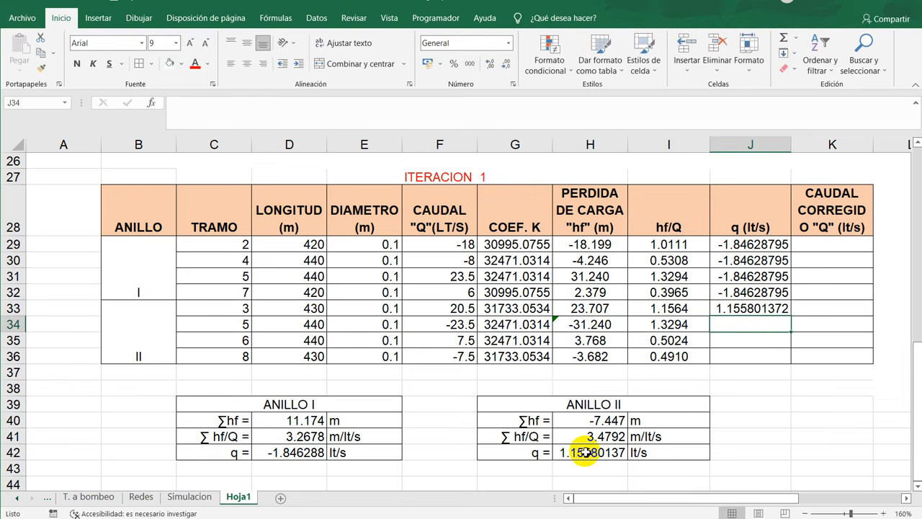
text(+)
click(587, 451)
key(Return)
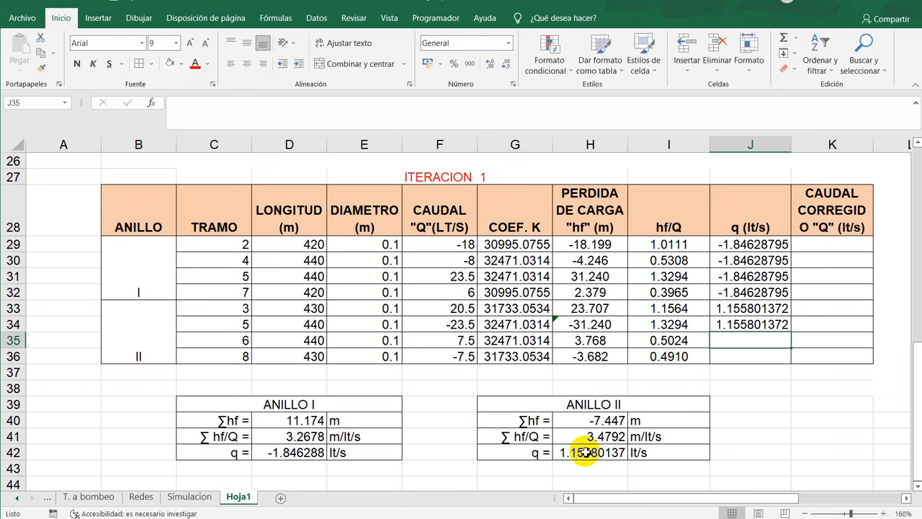
text(+)
click(587, 451)
key(Return)
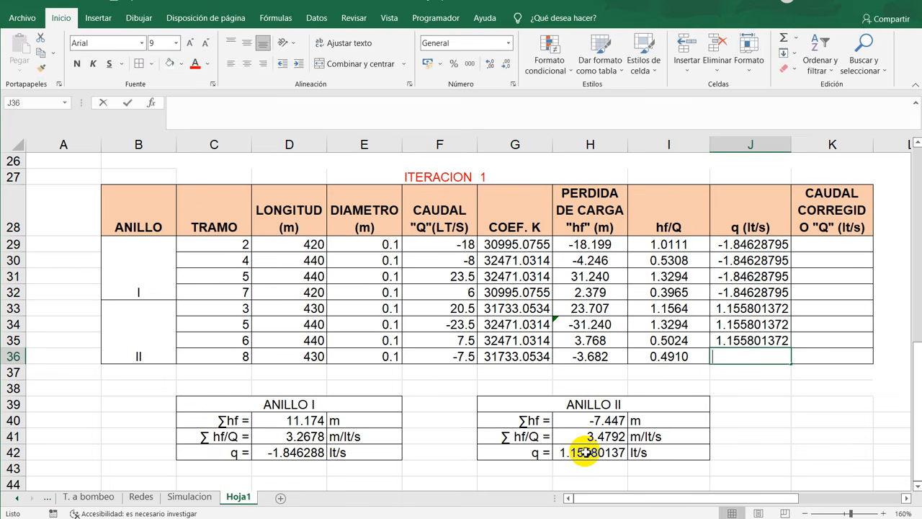
text(+)
click(585, 451)
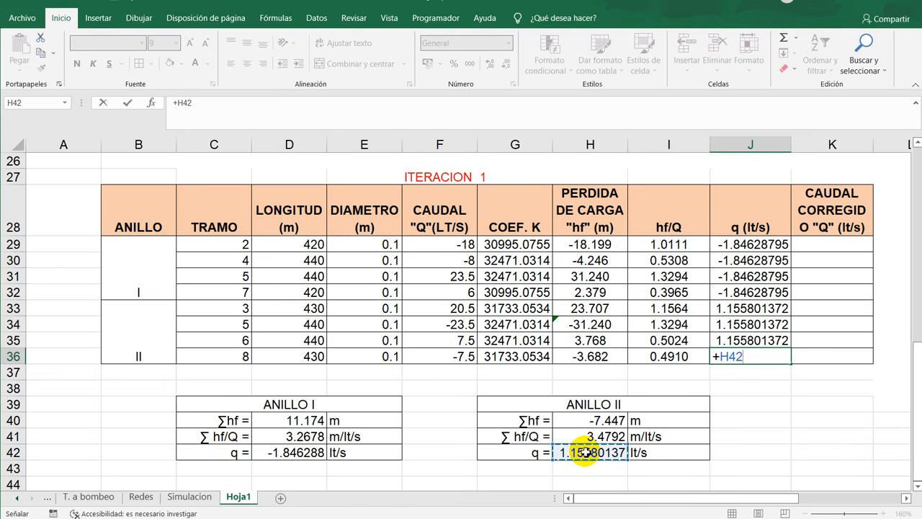
key(Return)
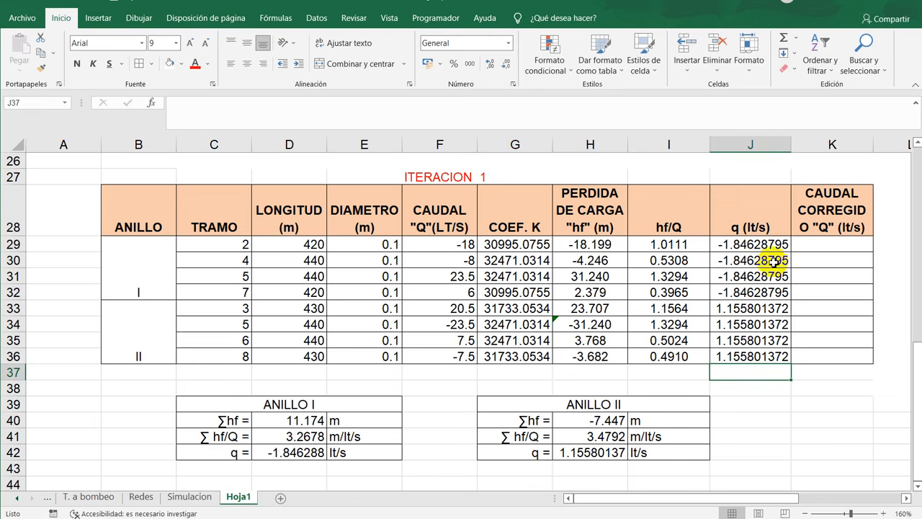
- Format the q values in J29:J36 as centered numbers with six decimals
drag(746, 244, 764, 355)
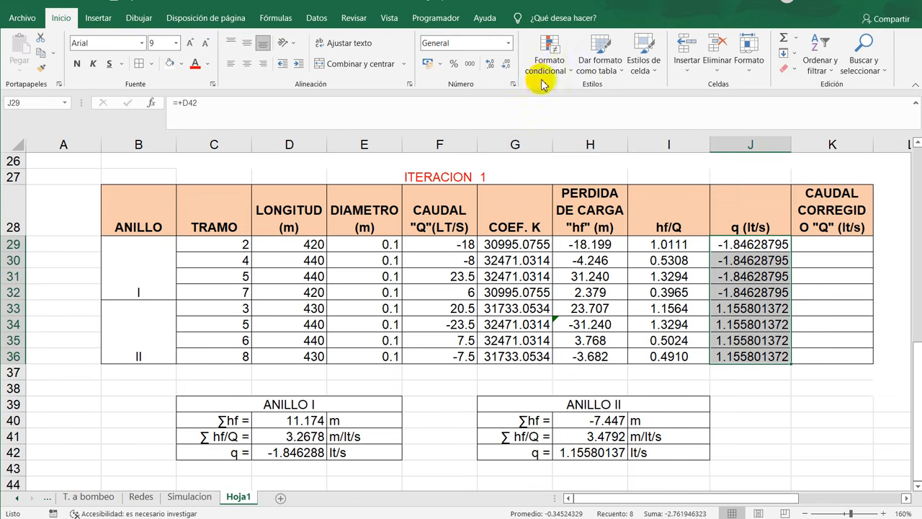
click(505, 63)
click(505, 63)
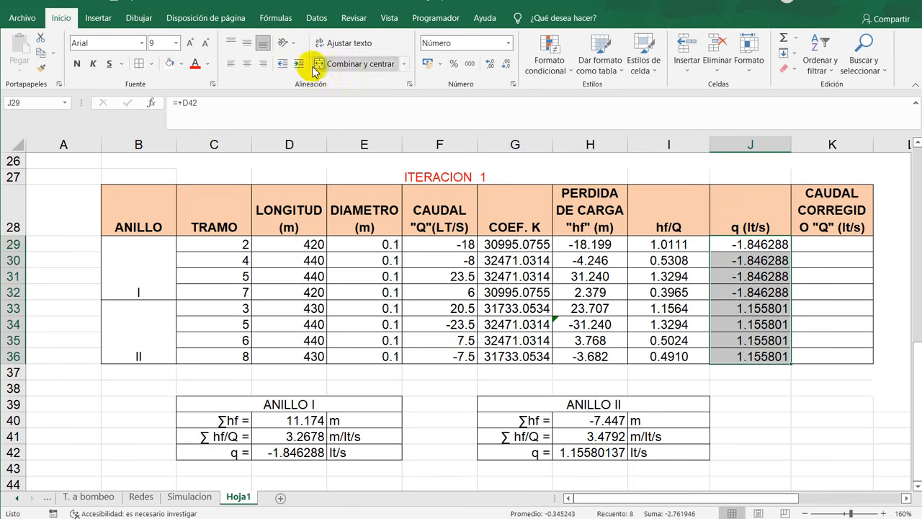
click(854, 405)
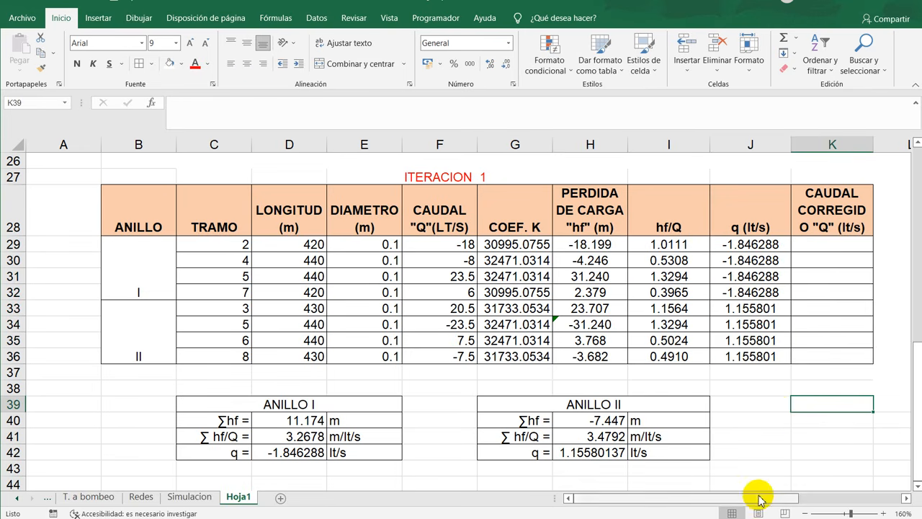
- Shade the rows of shared pipe section 5 in both loops, C31:K31 and C34:K34, with a light gold fill
drag(759, 497, 801, 498)
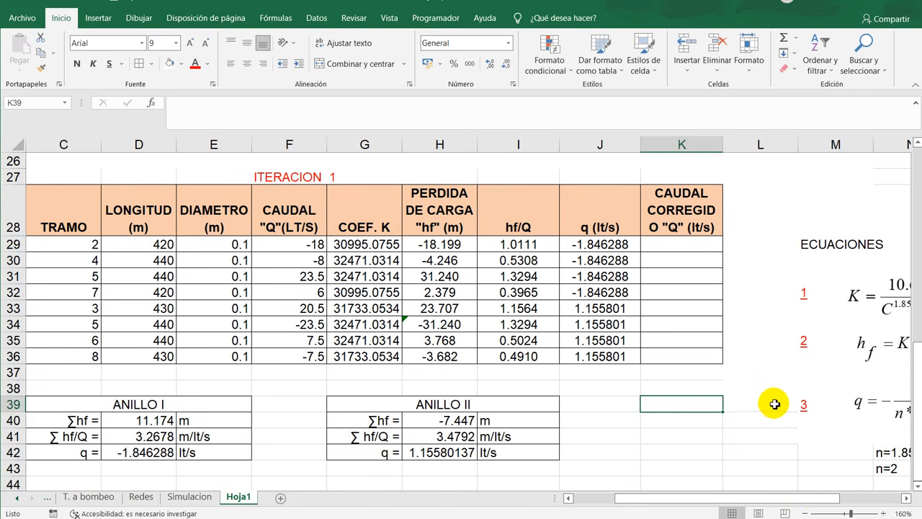
drag(638, 502, 603, 500)
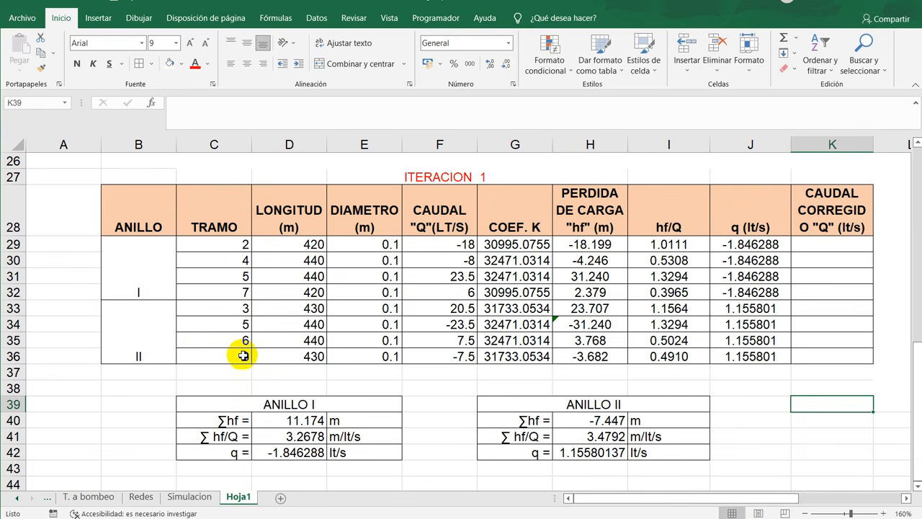
drag(216, 279, 861, 279)
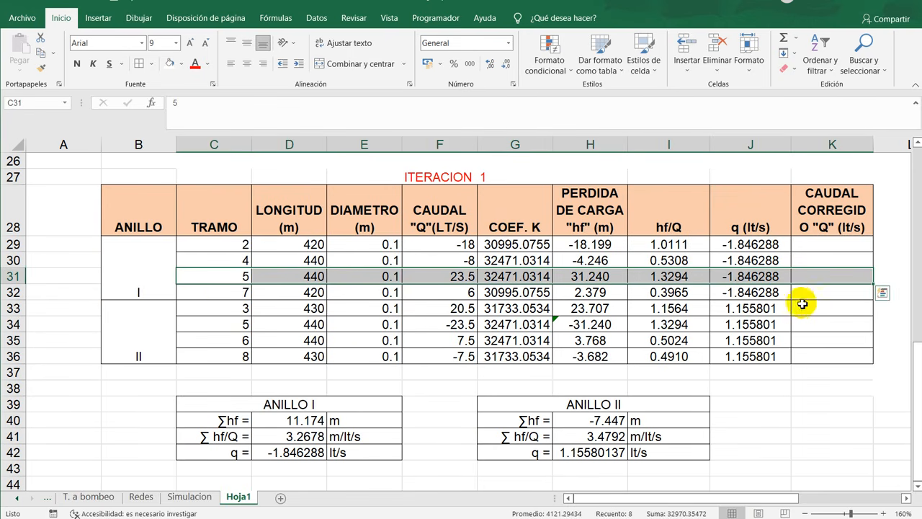
click(181, 65)
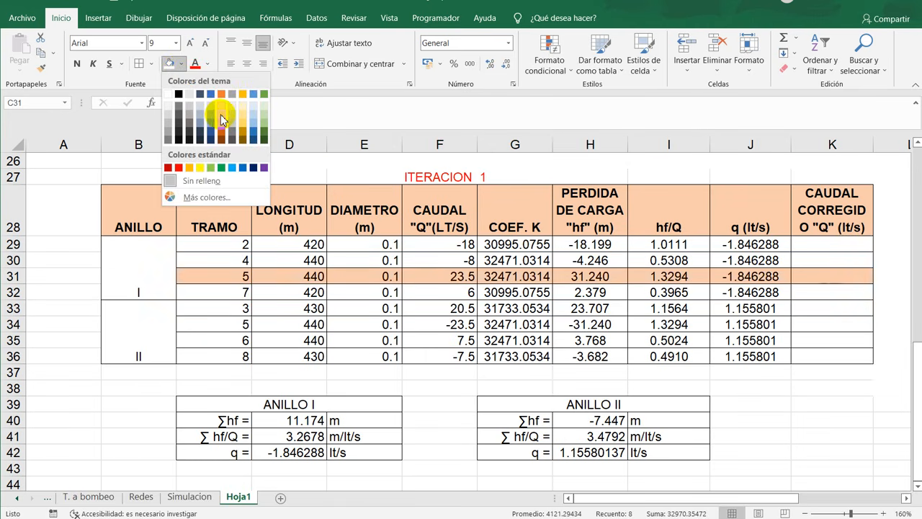
click(242, 105)
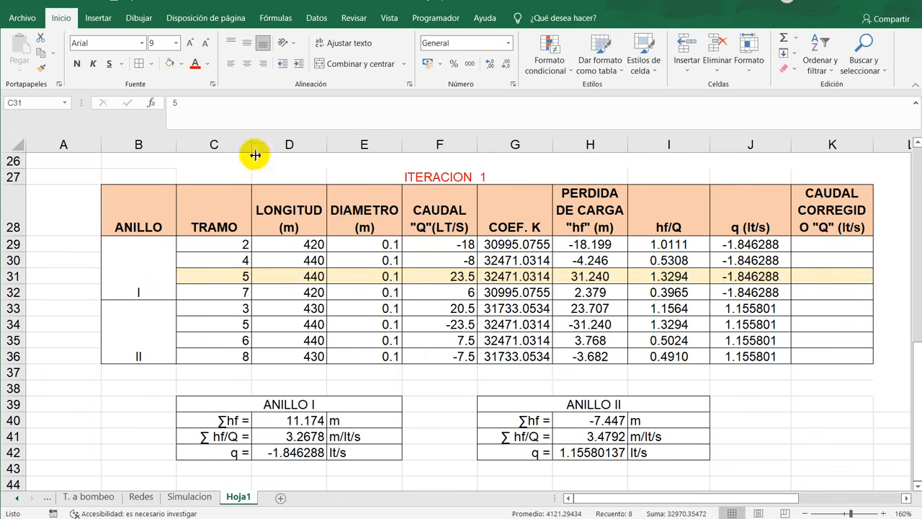
click(237, 329)
drag(238, 330, 816, 325)
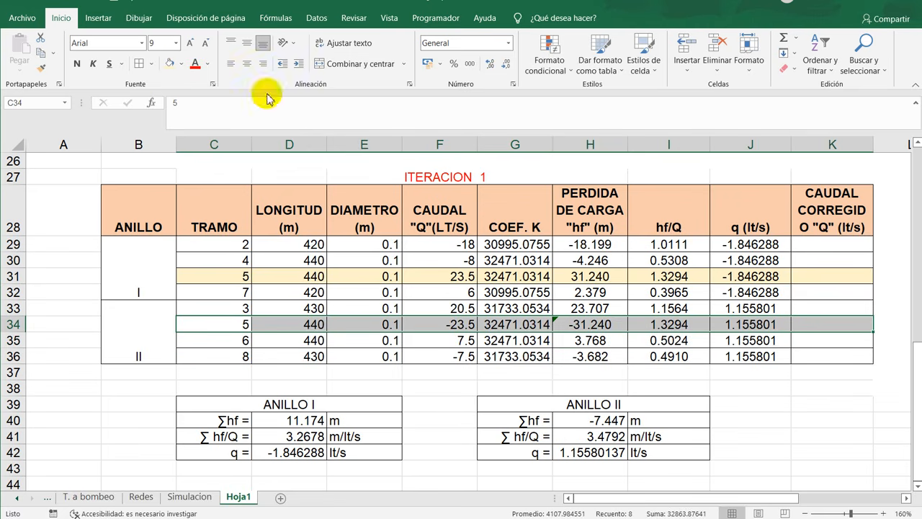
click(170, 65)
click(298, 323)
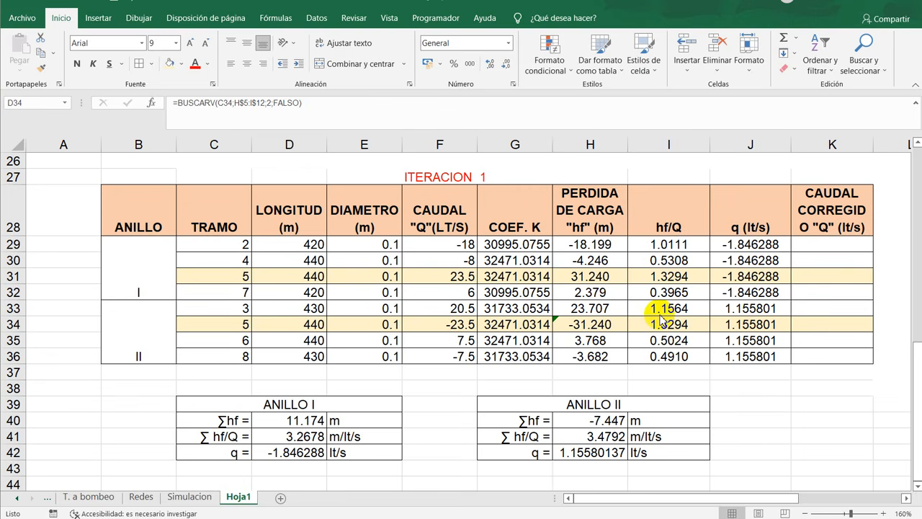
- Change the q formula for shared section 5 in loop I, cell J31, to =+D42-H42
click(776, 278)
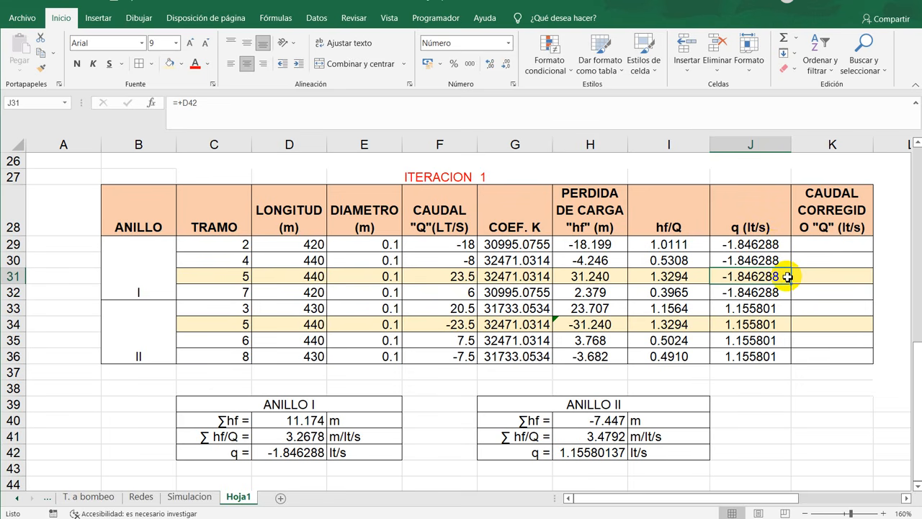
double_click(787, 277)
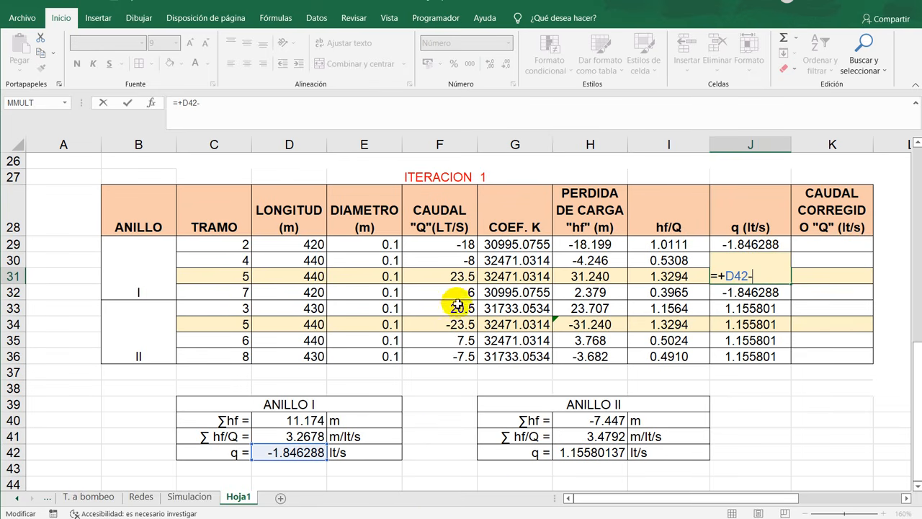
click(616, 457)
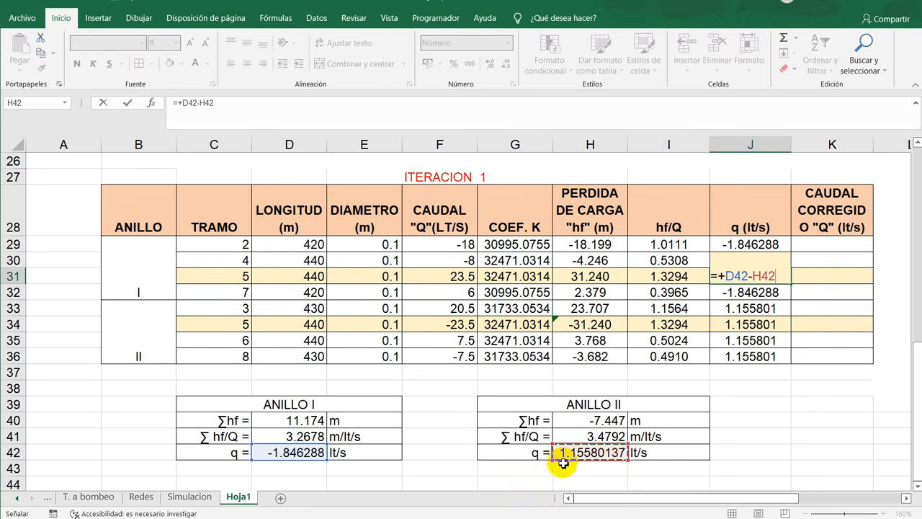
key(Return)
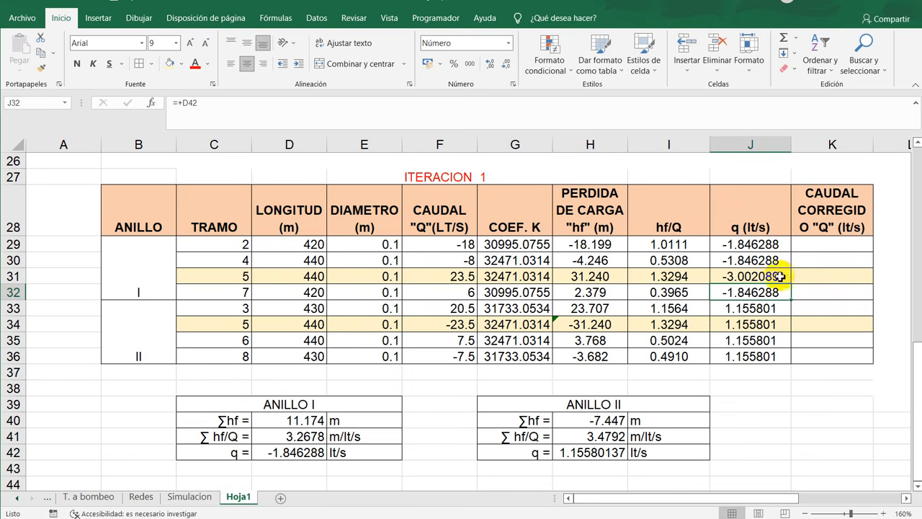
- Change the q formula for shared section 5 in loop II, cell J34, to =+H42-D42
click(758, 323)
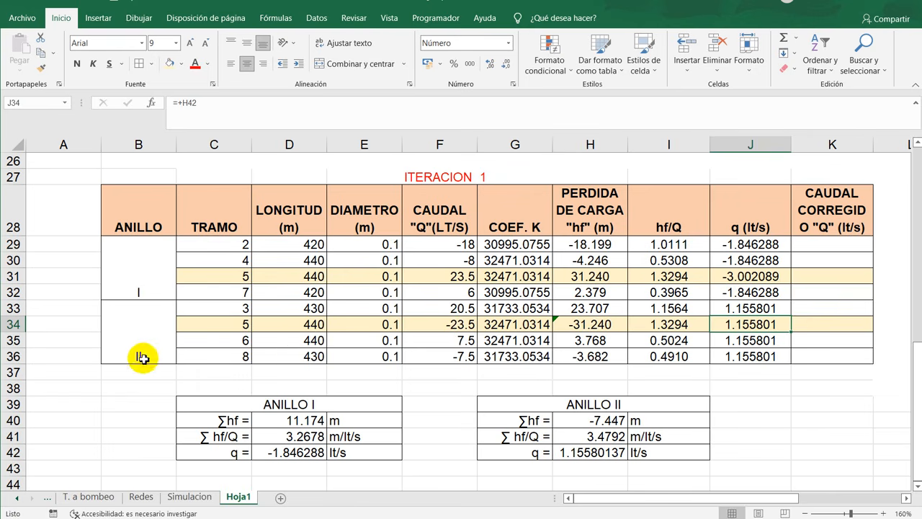
double_click(774, 324)
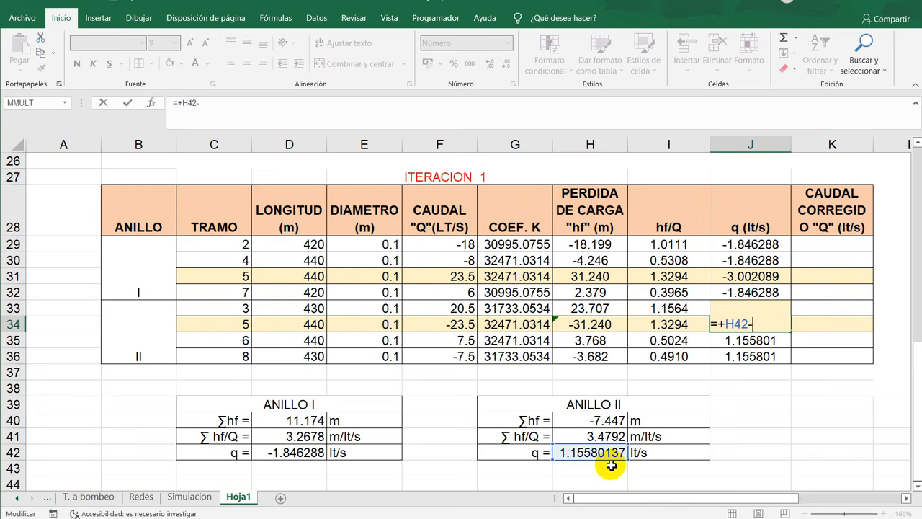
click(309, 453)
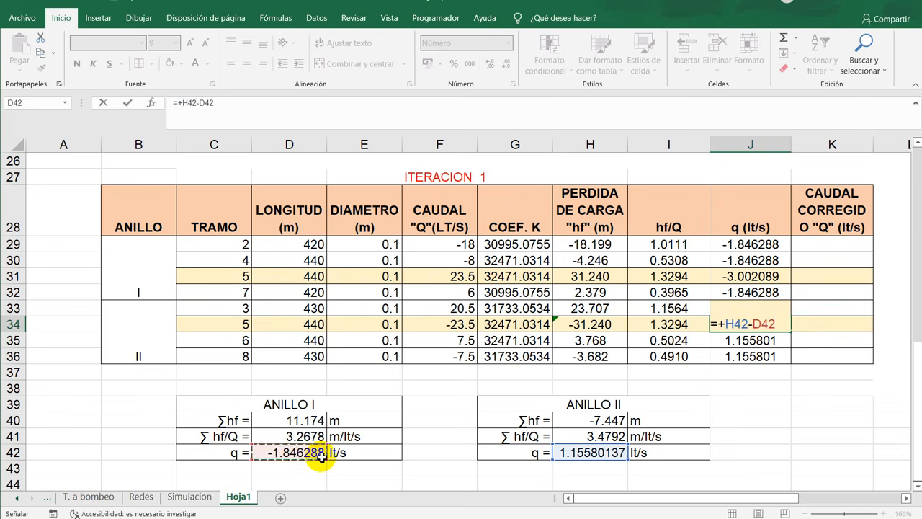
key(Return)
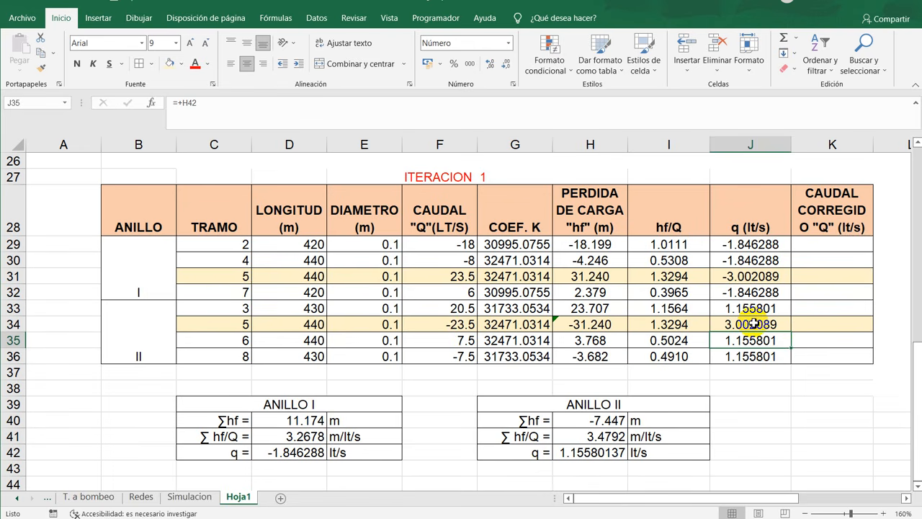
click(731, 277)
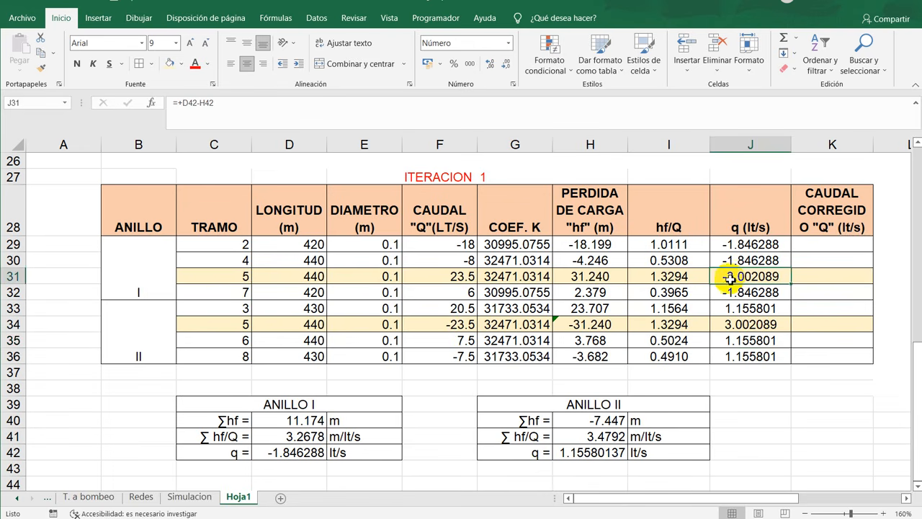
click(740, 326)
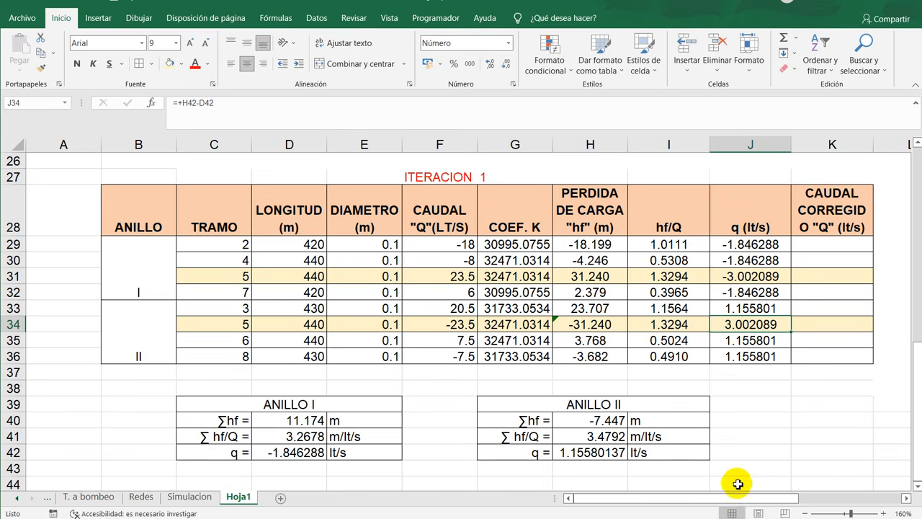
- Widen column K slightly and fill the corrected flows K29:K36 with each row's flow plus its q, starting with +F29+J29
drag(734, 499, 778, 495)
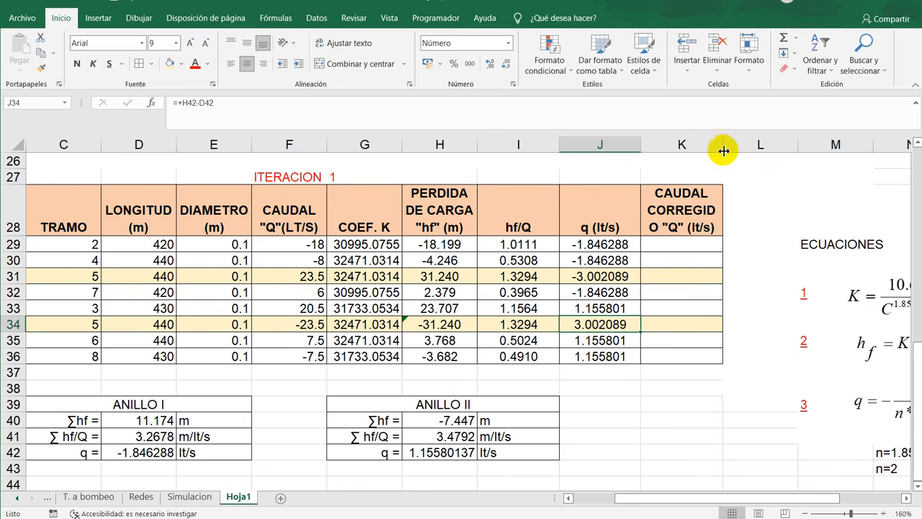
drag(723, 150, 727, 151)
click(692, 245)
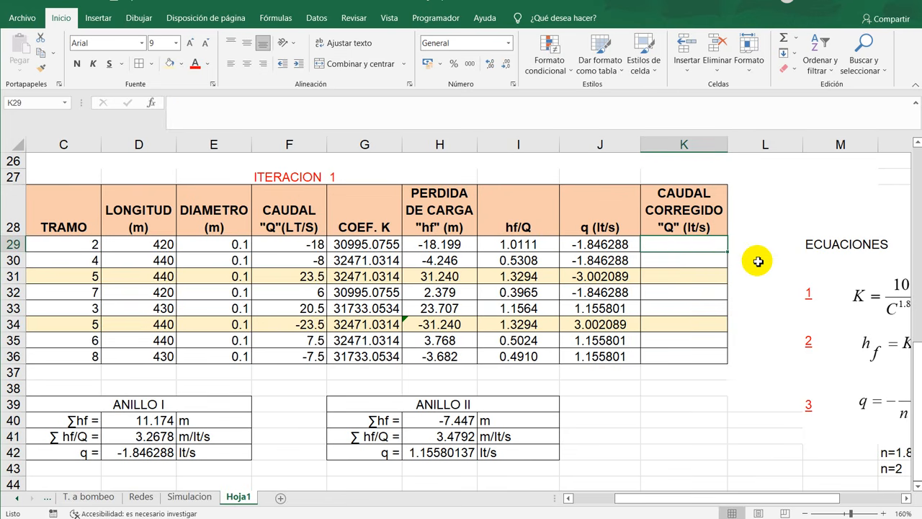
text(+)
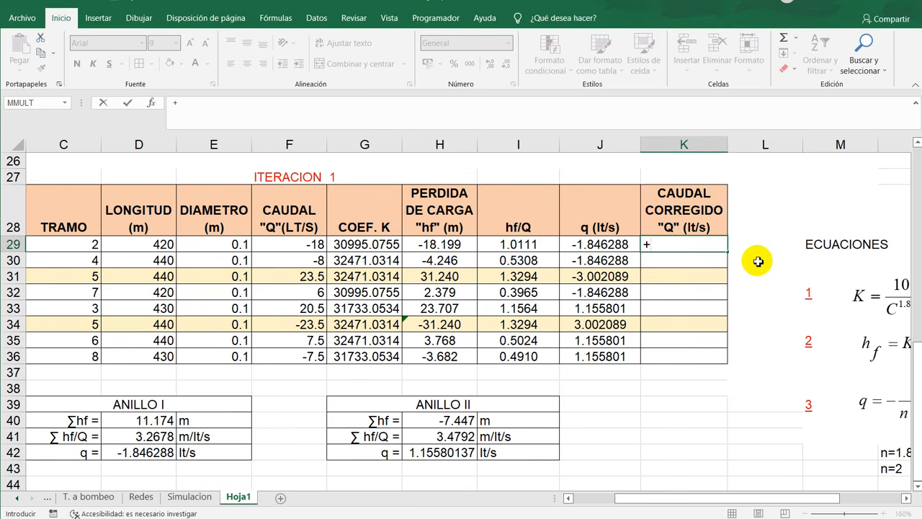
click(315, 246)
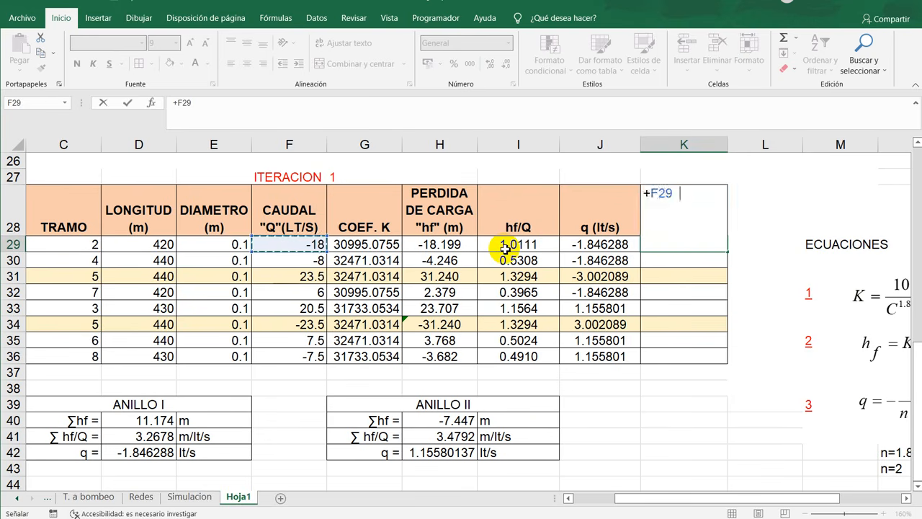
text(+)
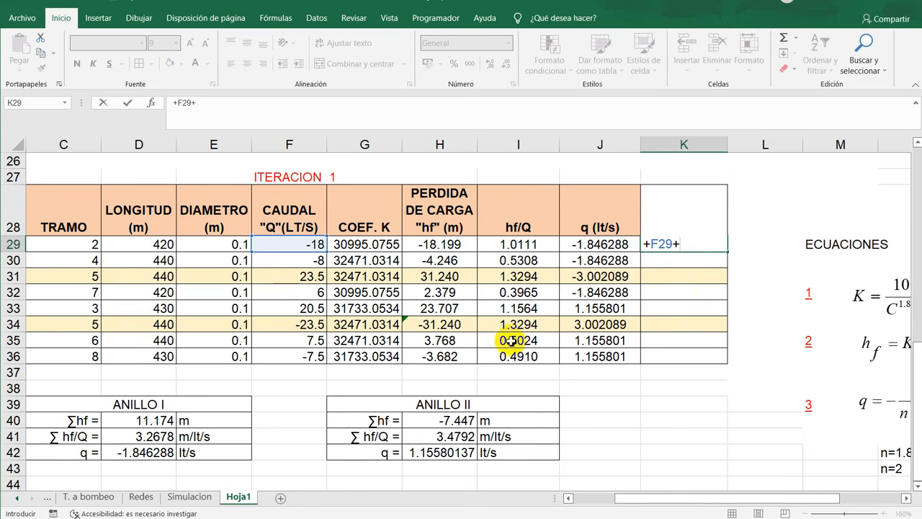
click(619, 246)
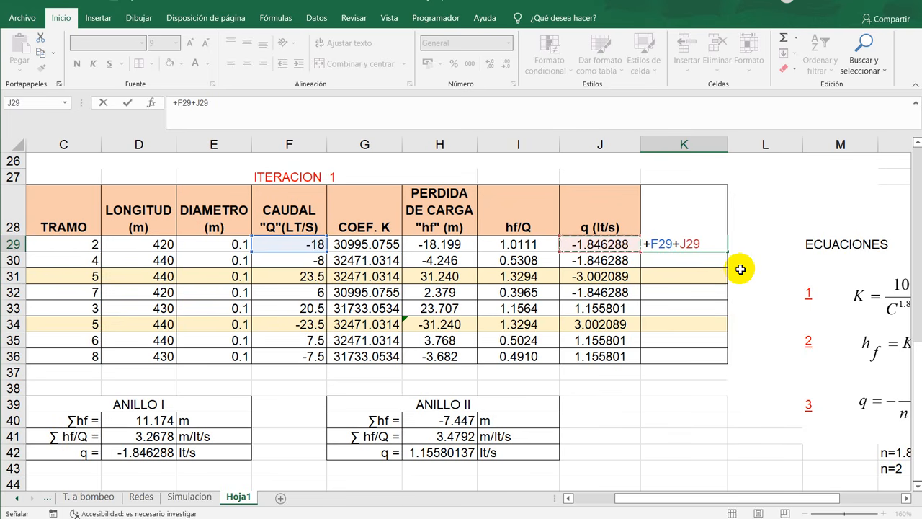
key(ctrl+Return)
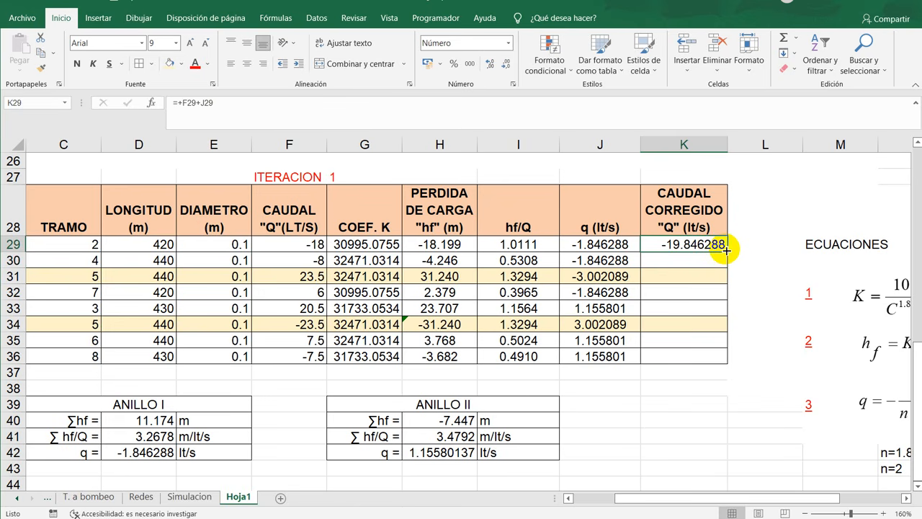
drag(726, 249, 721, 357)
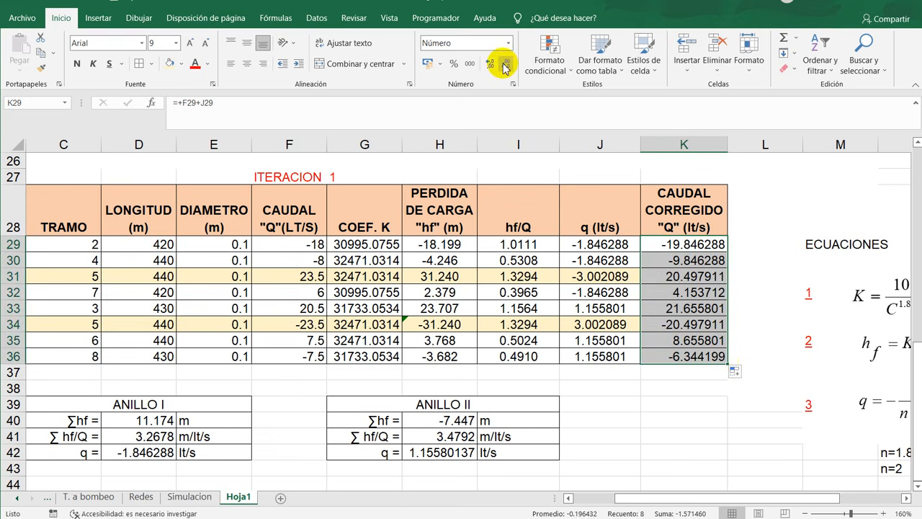
- Format the corrected flows in K29:K36 as centered numbers with two decimals
drag(695, 244, 703, 356)
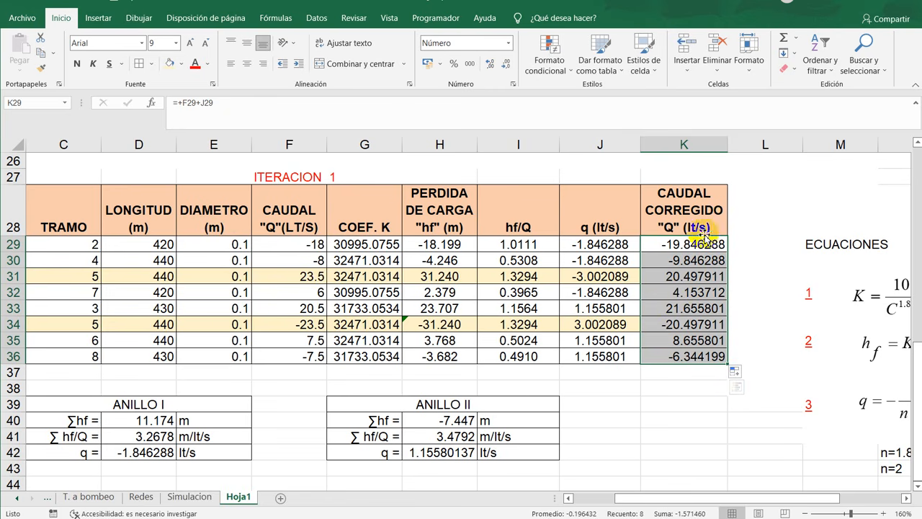
click(494, 65)
click(494, 64)
click(494, 64)
click(494, 64)
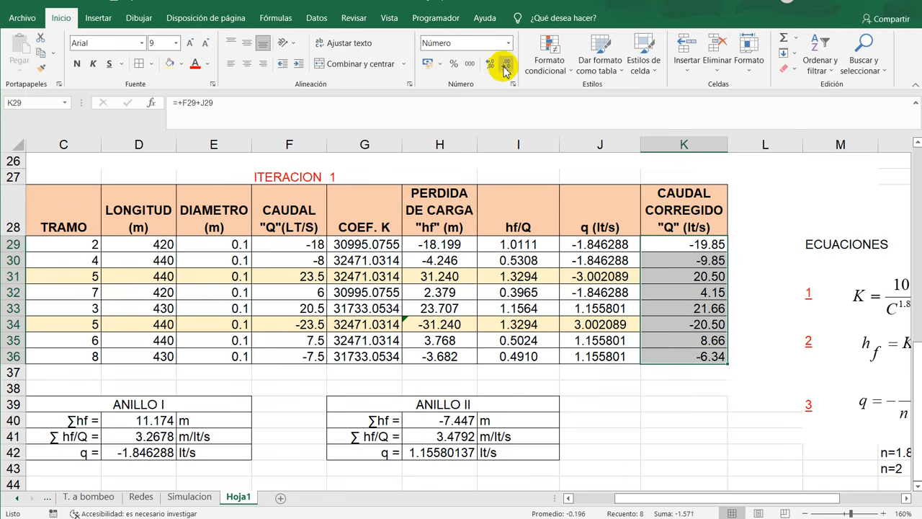
click(757, 306)
drag(710, 245, 713, 356)
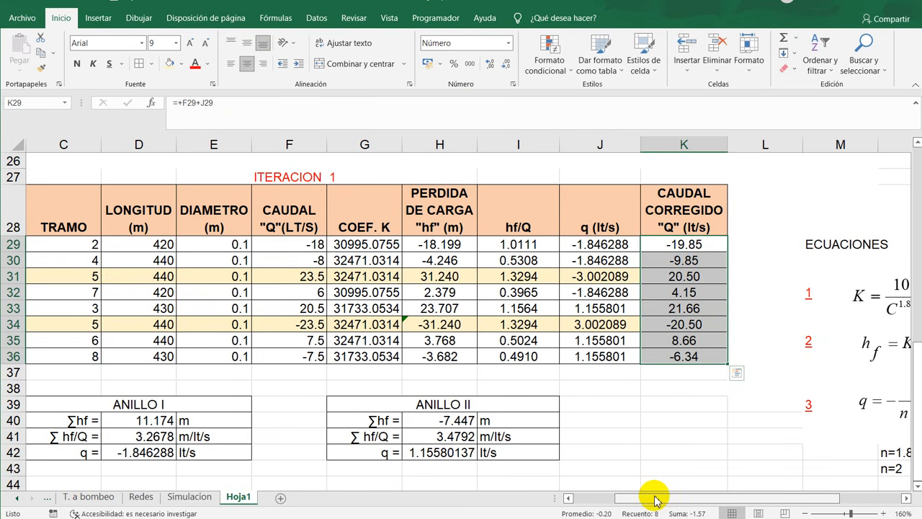
- Compare the initial flows in F29:F36 with the corrected flows in K29:K36 and the flows on the network diagram
drag(656, 499, 631, 502)
scroll(789, 369, right, 1)
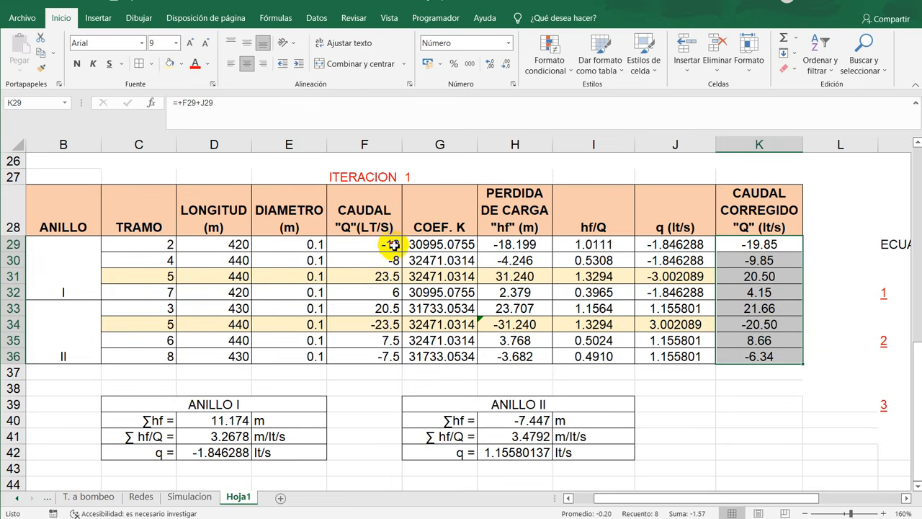
drag(393, 244, 398, 359)
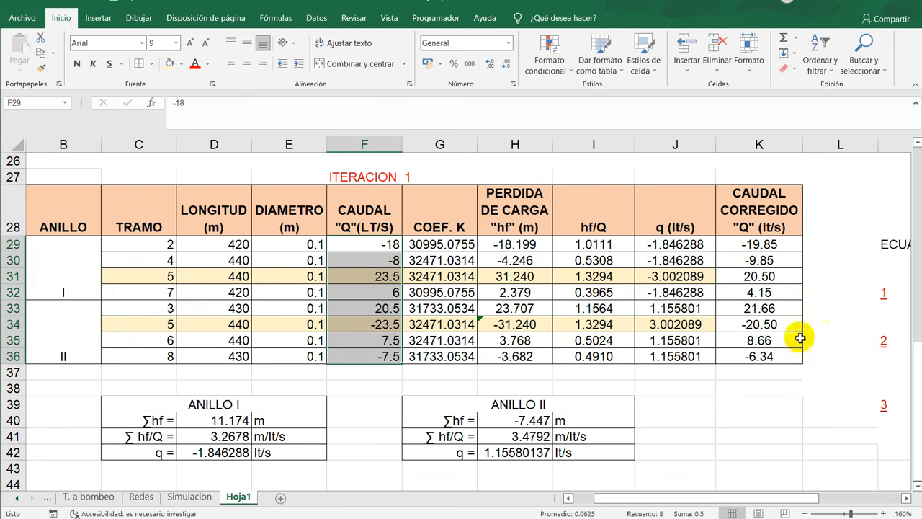
drag(784, 244, 768, 358)
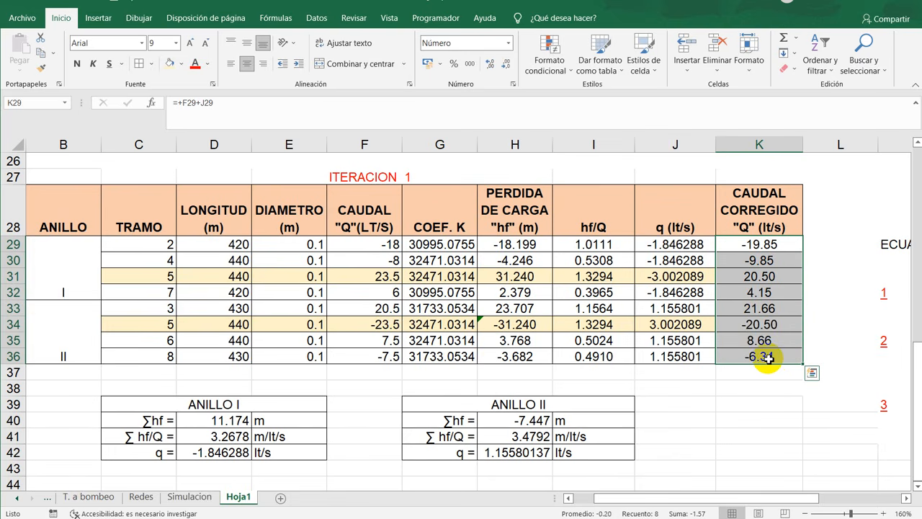
scroll(180, 348, up, 8)
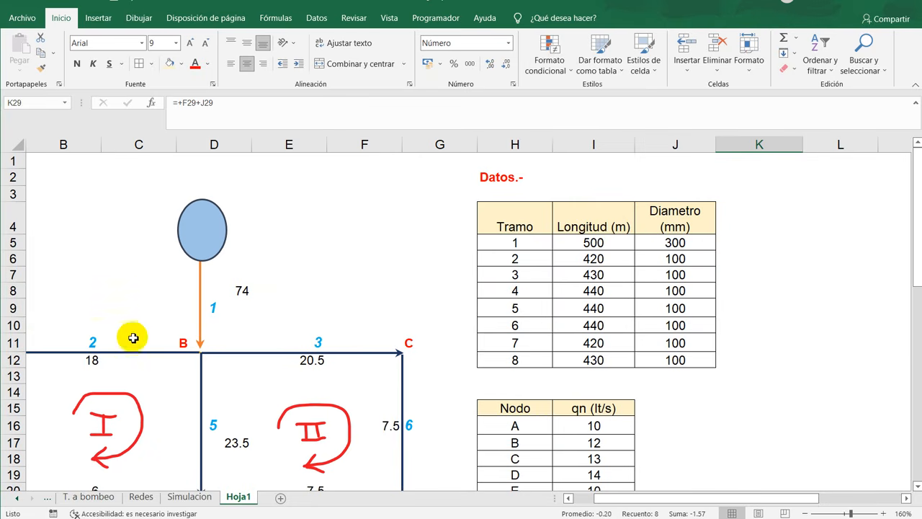
scroll(553, 352, down, 8)
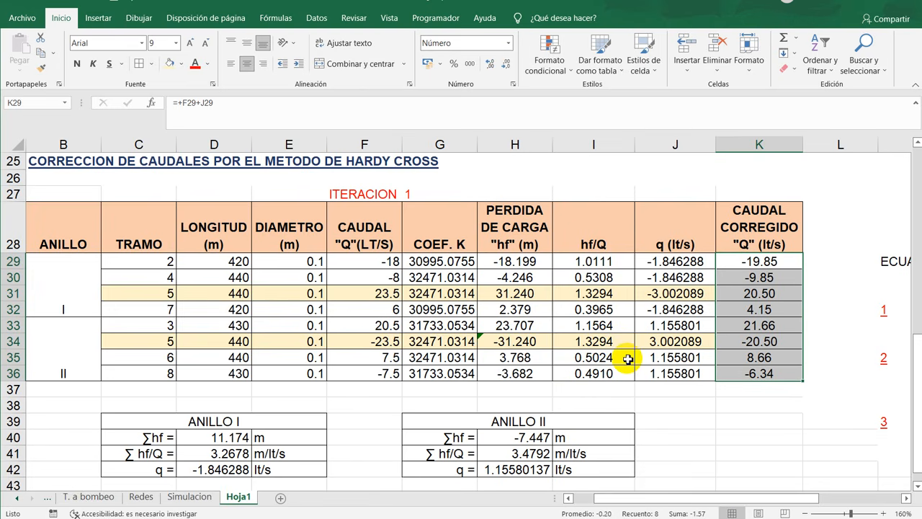
drag(683, 498, 663, 498)
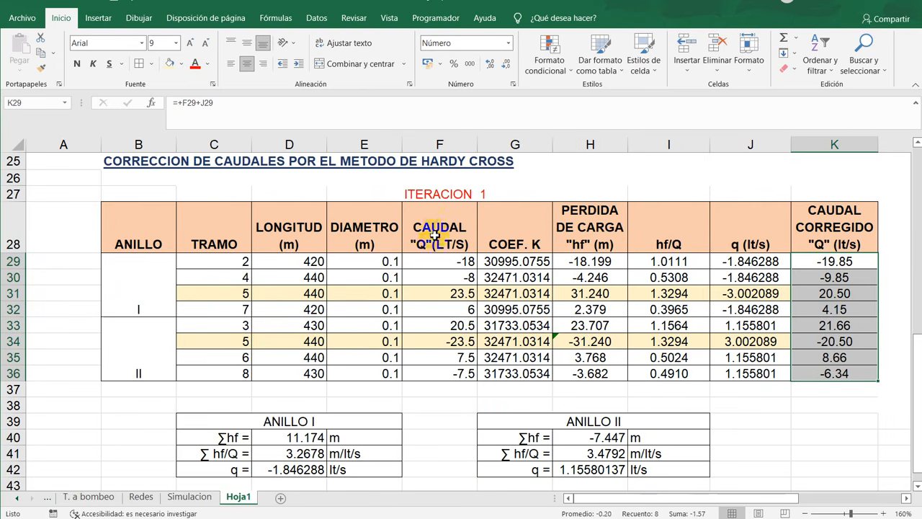
key(ctrl+q)
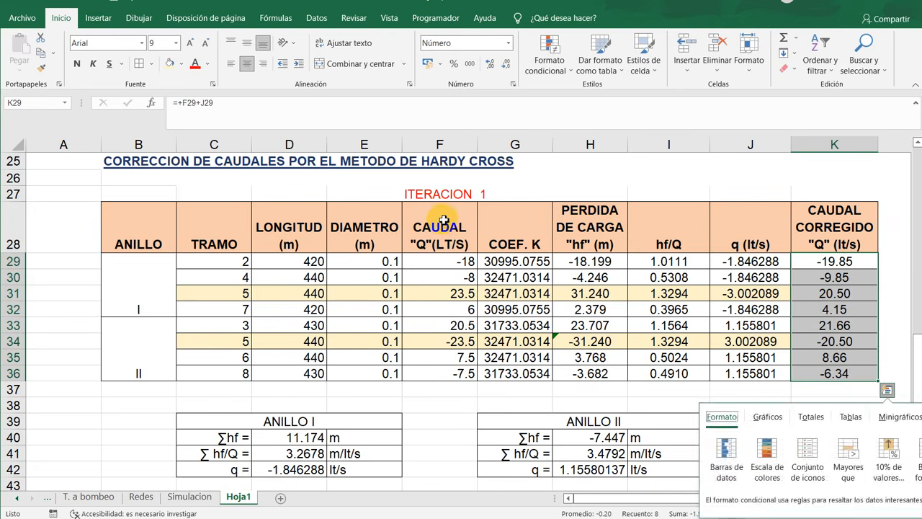
click(598, 192)
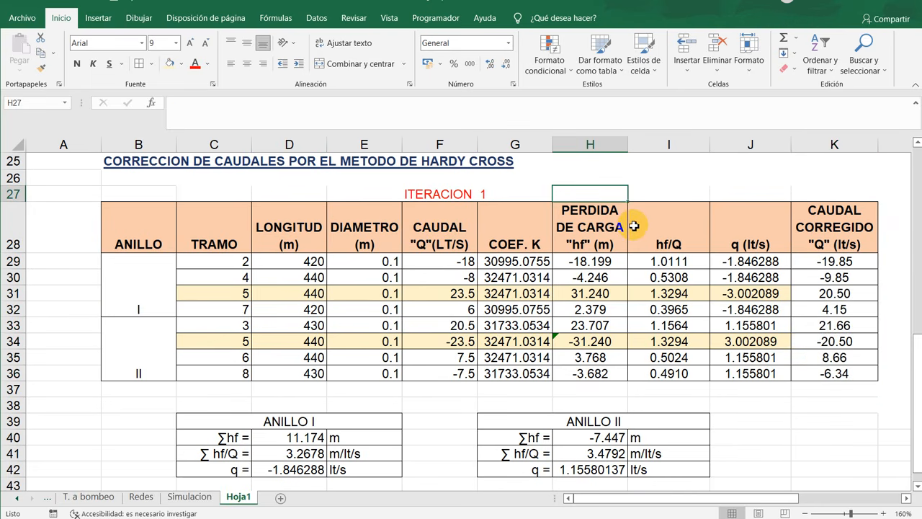
scroll(593, 296, down, 2)
scroll(591, 233, up, 2)
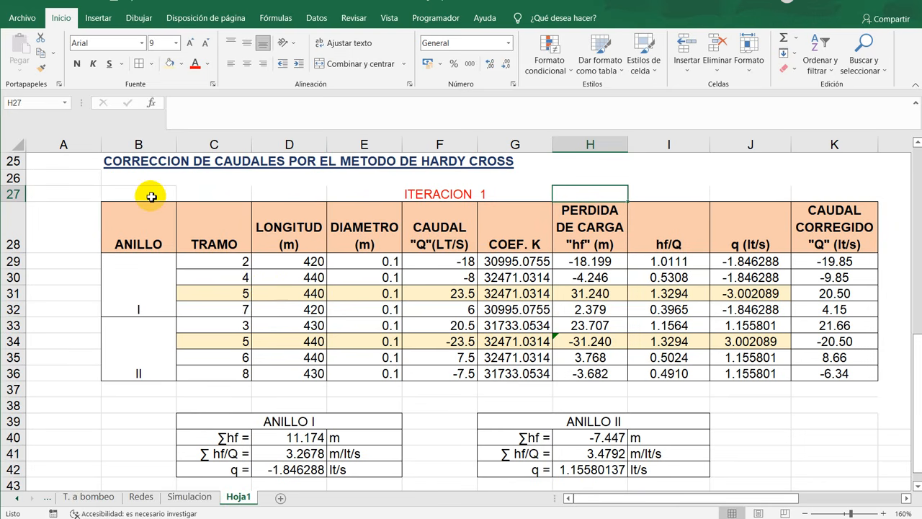
scroll(151, 197, down, 4)
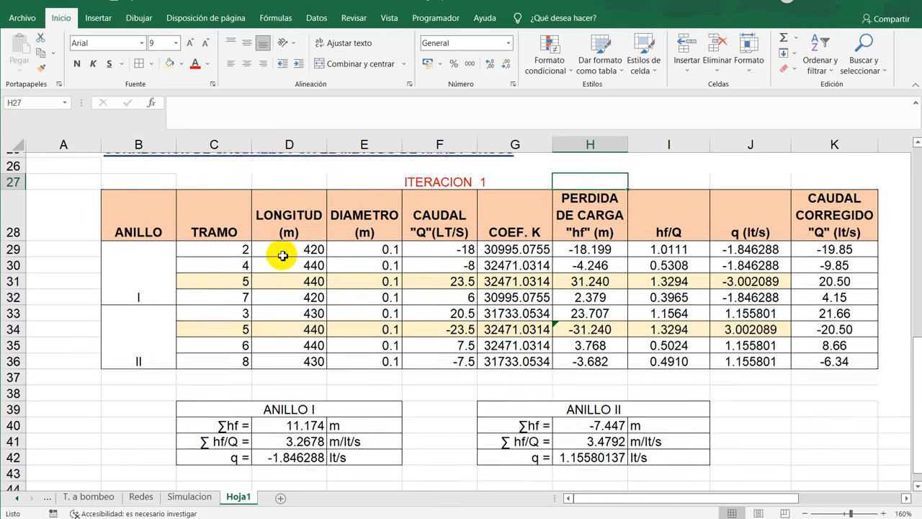
- Copy the iteration 1 block B27:K42, including both loop summaries, and paste it below starting at B44
drag(150, 295, 886, 468)
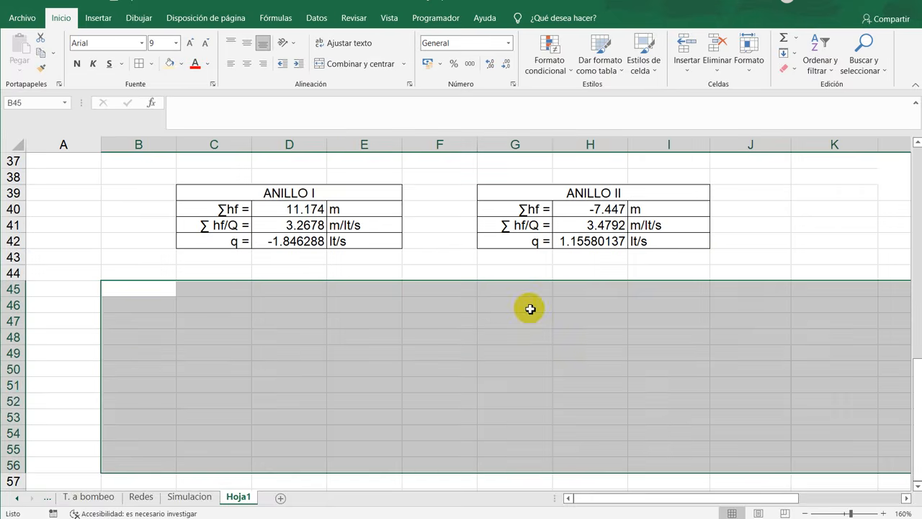
scroll(529, 307, up, 4)
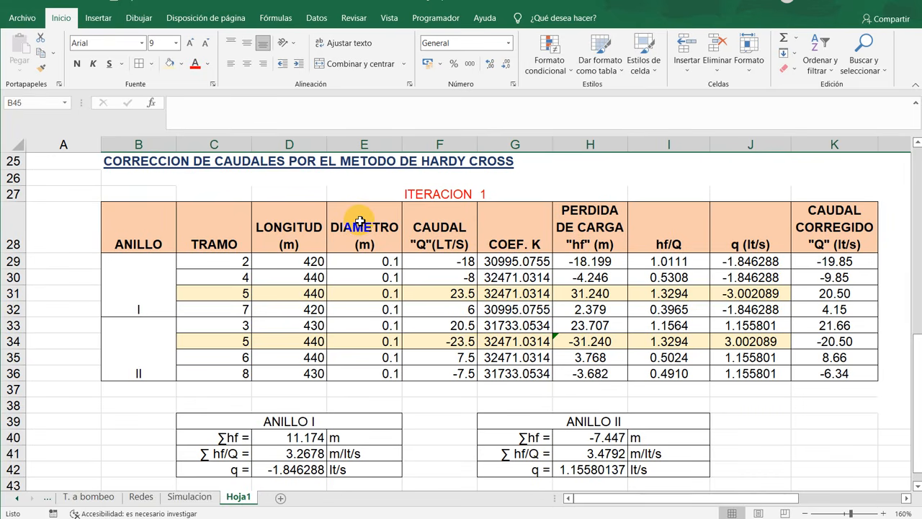
scroll(360, 221, down, 1)
drag(130, 201, 750, 456)
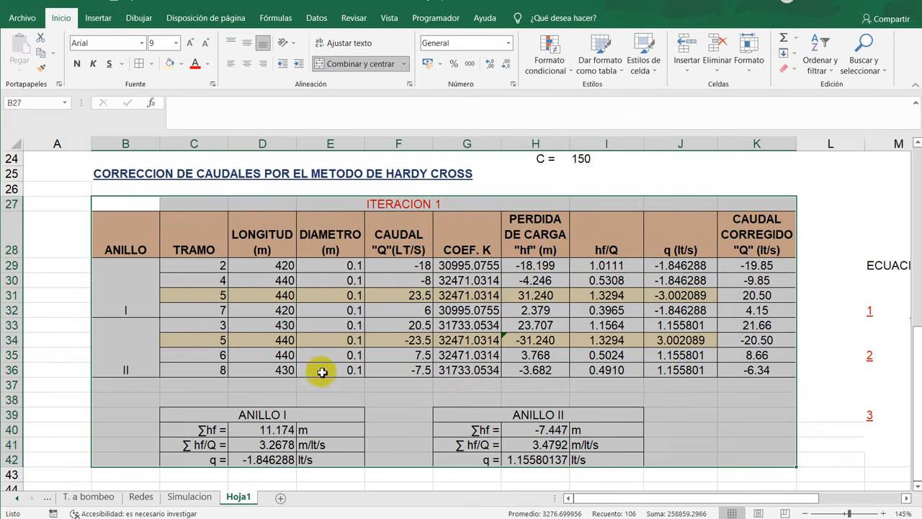
scroll(340, 356, down, 2)
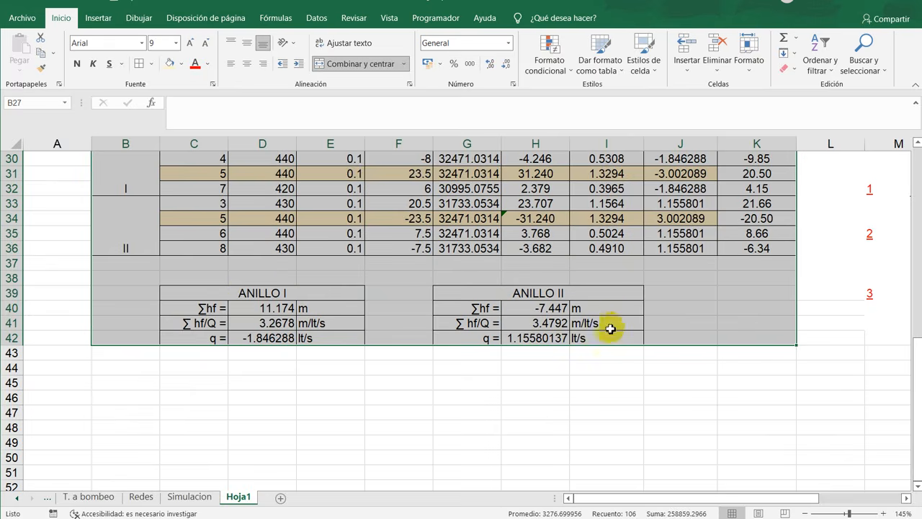
scroll(573, 338, up, 3)
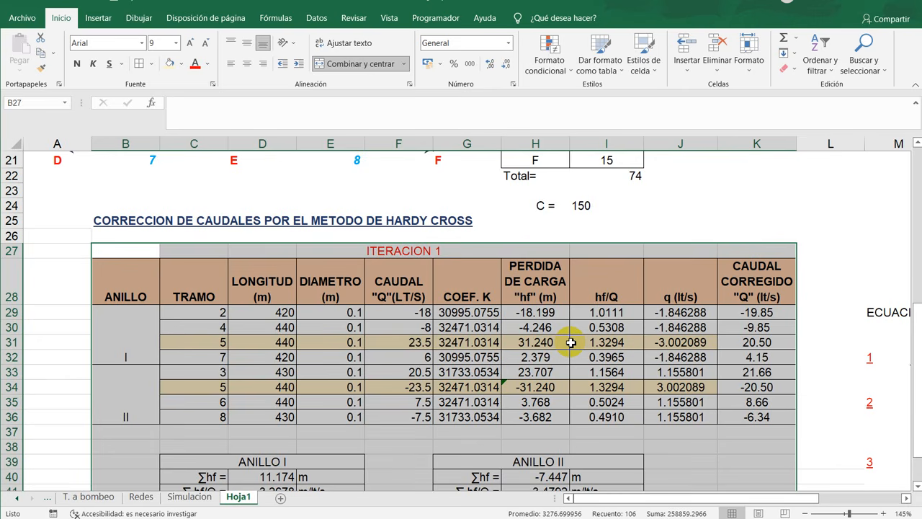
key(ctrl+c)
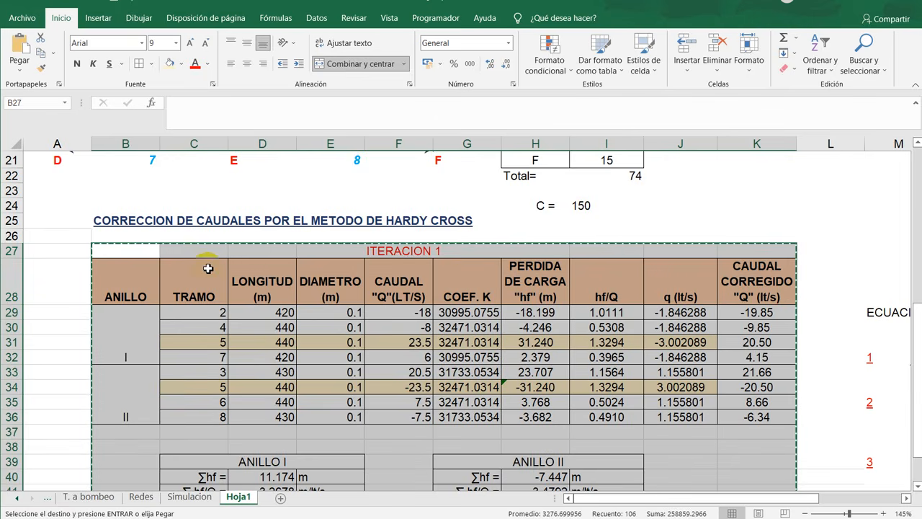
scroll(207, 268, down, 2)
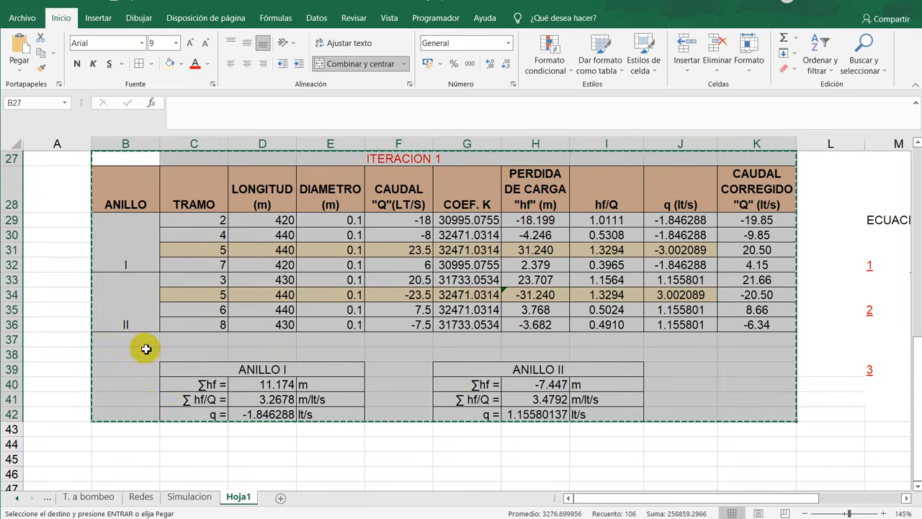
click(133, 430)
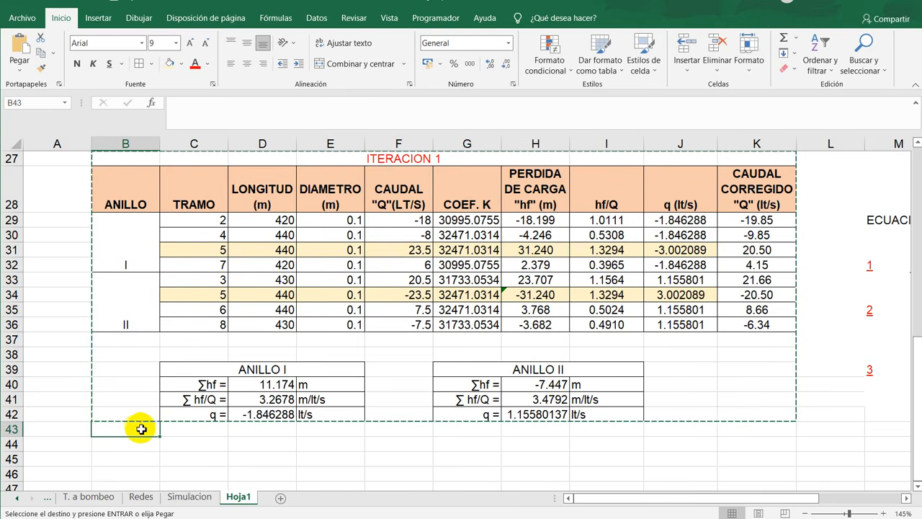
click(136, 442)
scroll(144, 403, down, 2)
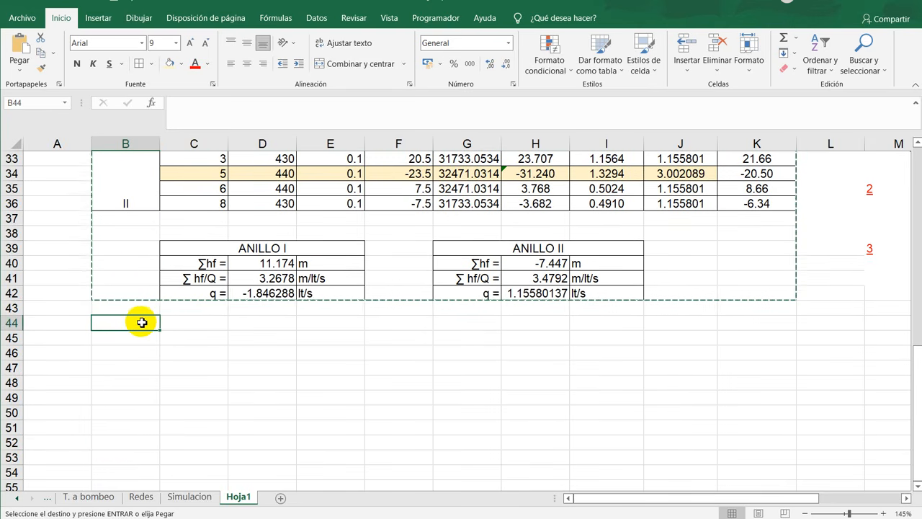
key(ctrl+v)
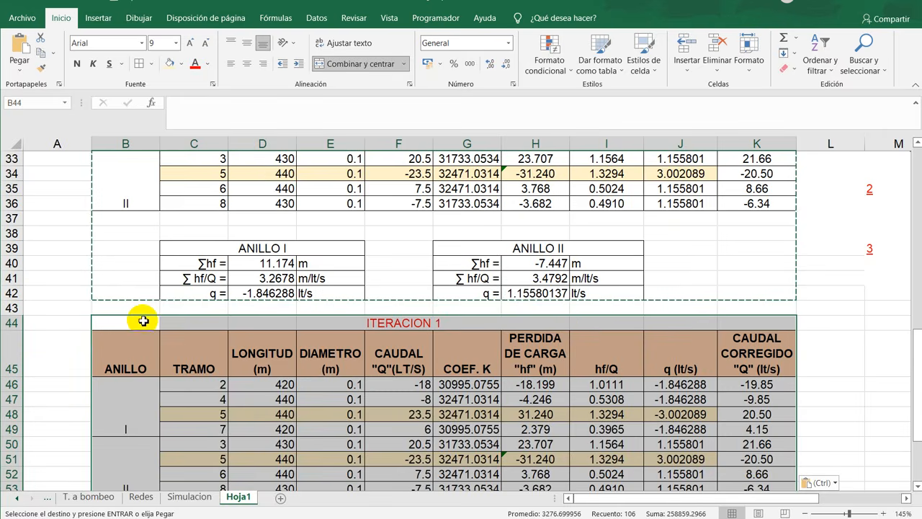
- Examine the pasted block's head loss formula in H46 and its flow column F45:F53
click(555, 386)
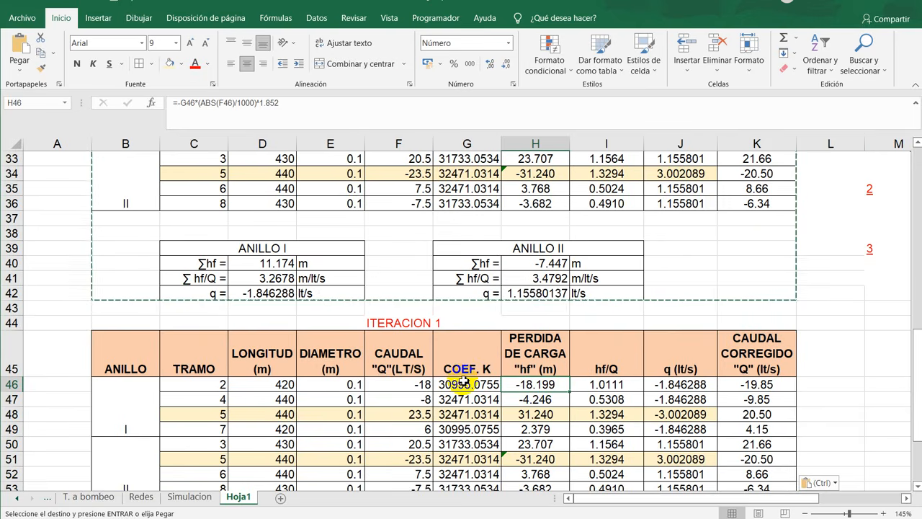
scroll(461, 376, down, 2)
scroll(432, 385, up, 3)
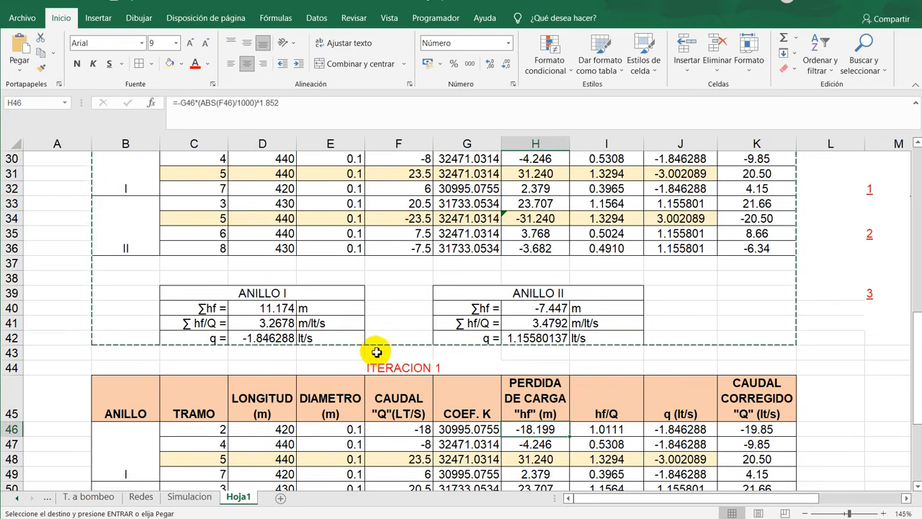
scroll(418, 389, down, 3)
click(418, 295)
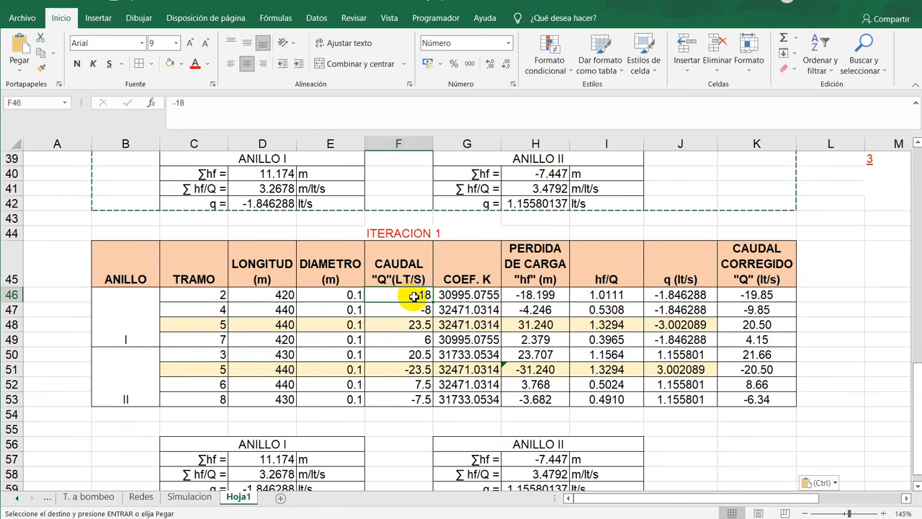
key(Escape)
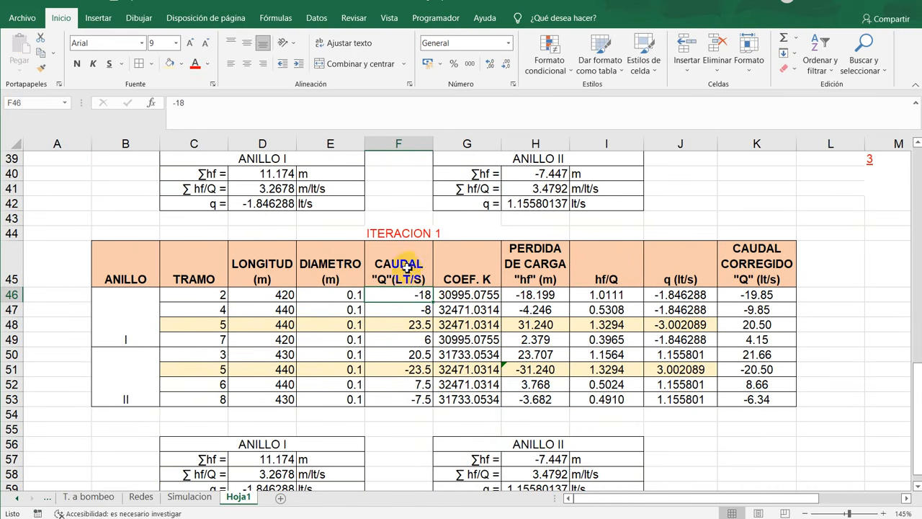
drag(408, 263, 411, 400)
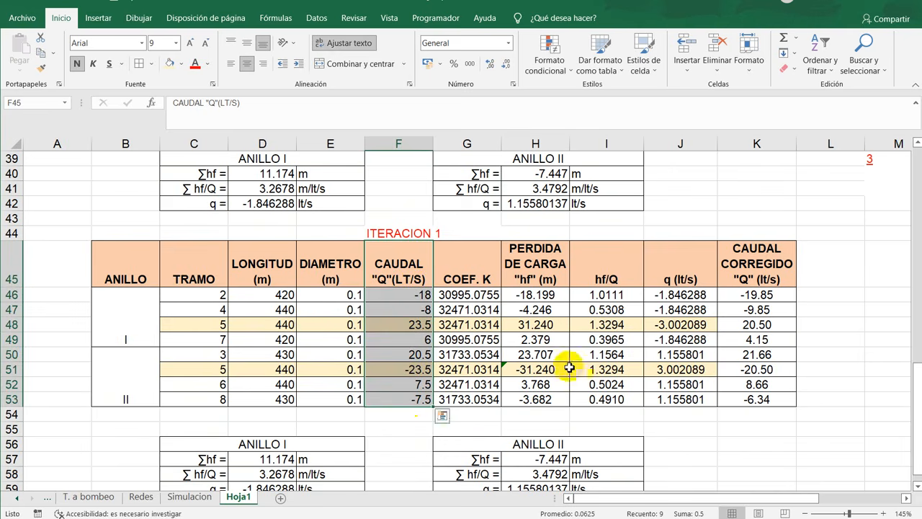
click(605, 309)
- Link flow cell F46 to corrected flow K29 with +K29 and fill the formula through F53
click(409, 297)
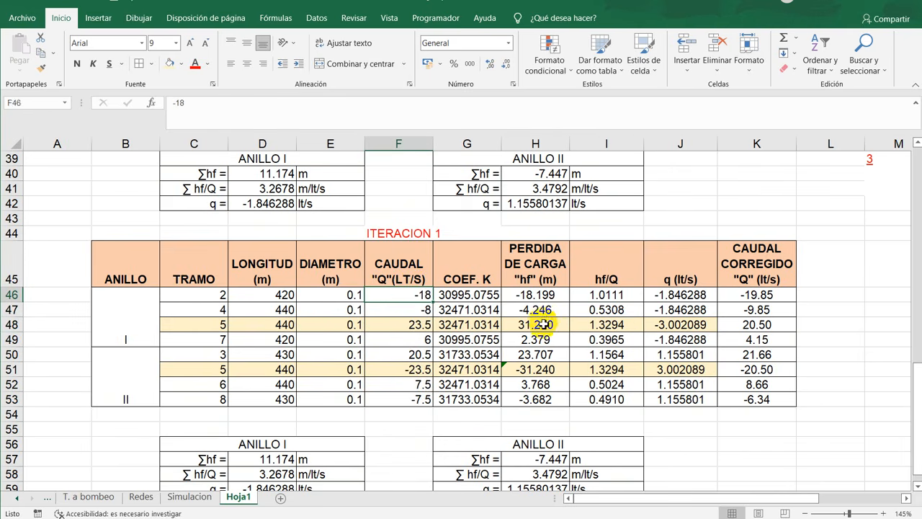
text(+)
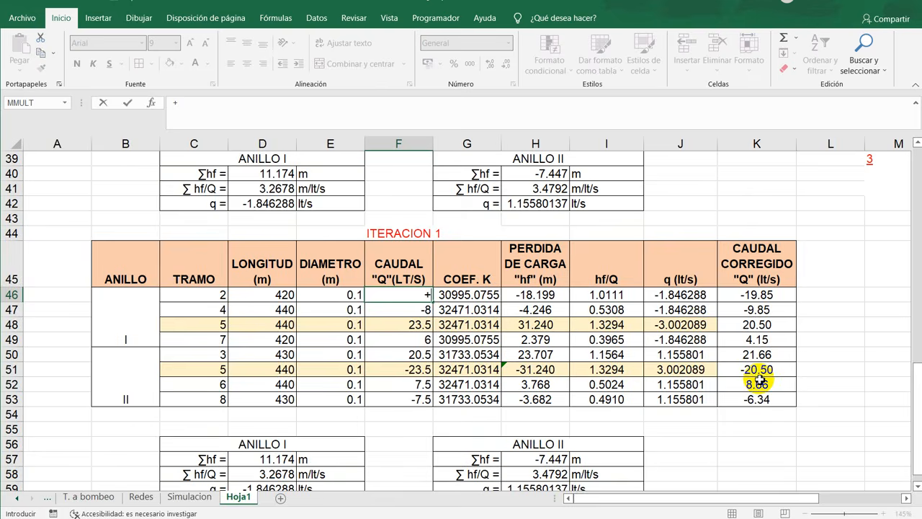
scroll(777, 286, up, 5)
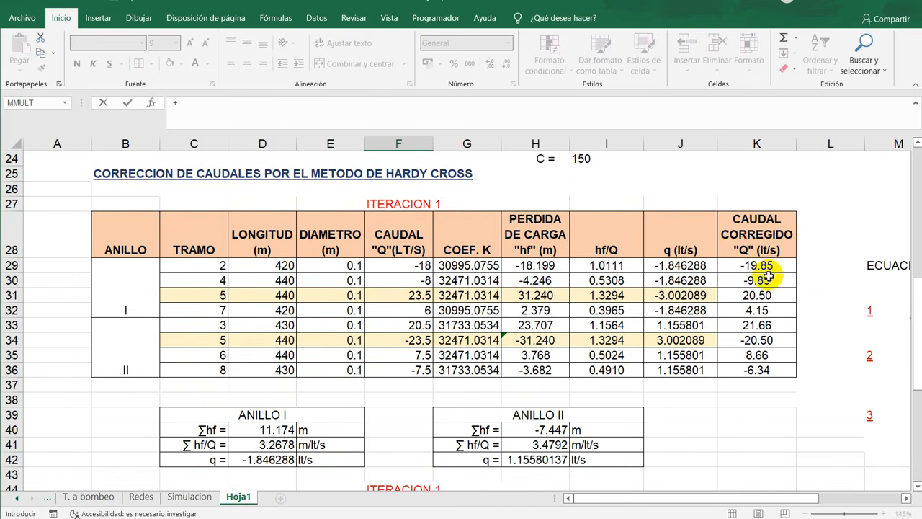
click(779, 265)
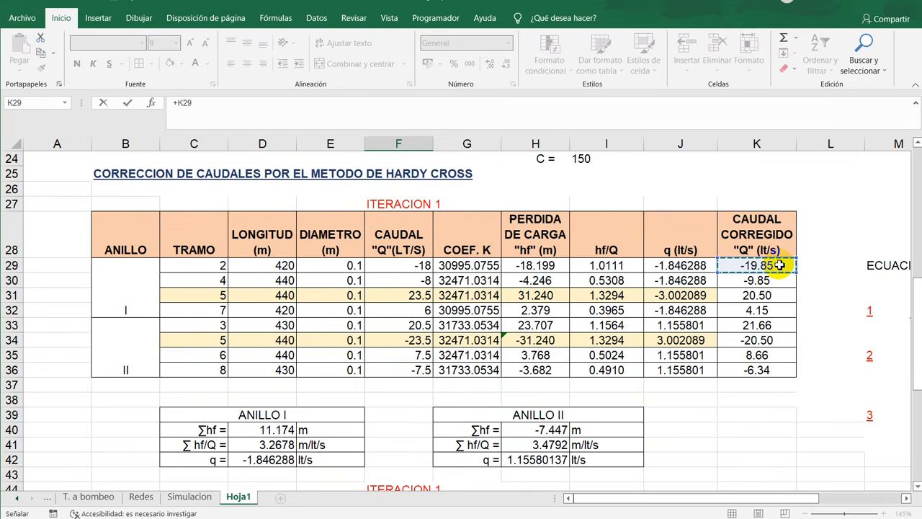
key(Return)
scroll(456, 309, down, 3)
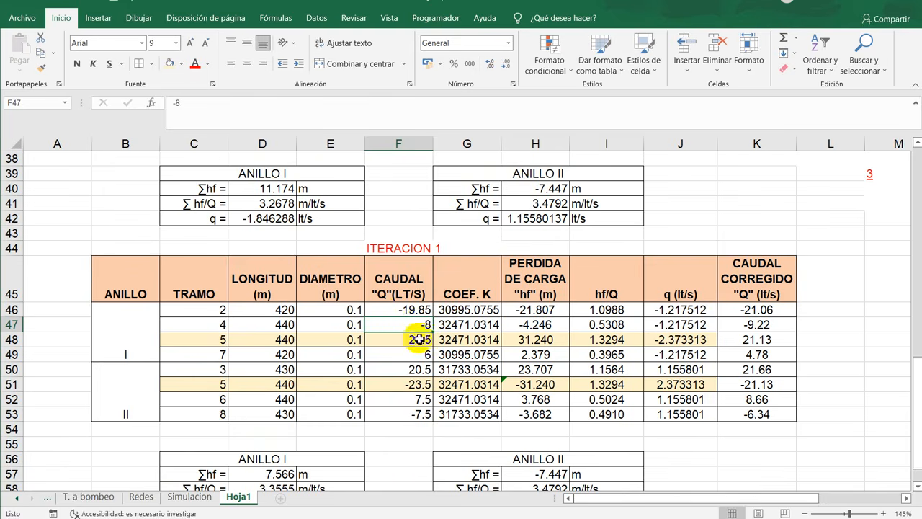
click(424, 310)
drag(432, 319, 423, 427)
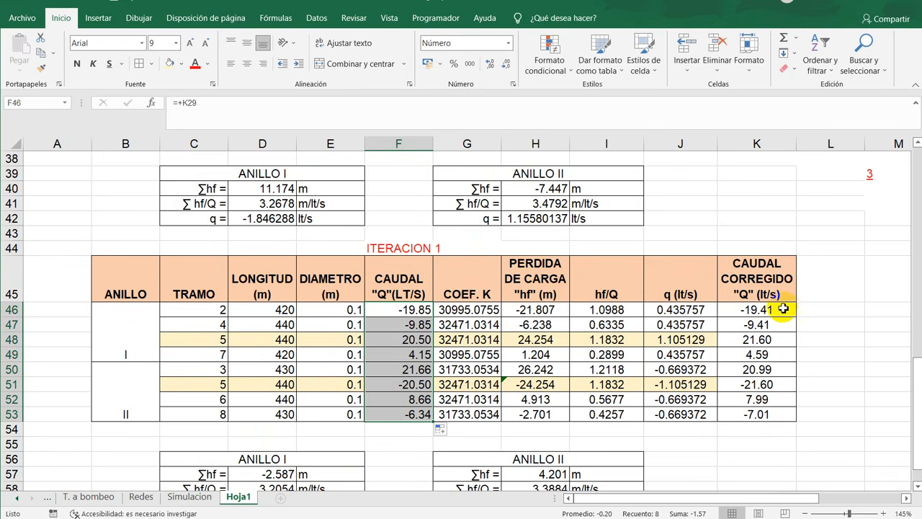
- Review the new corrected flows in K46:K53 and change the pasted table's iteration number in G44 to 2
scroll(738, 309, down, 2)
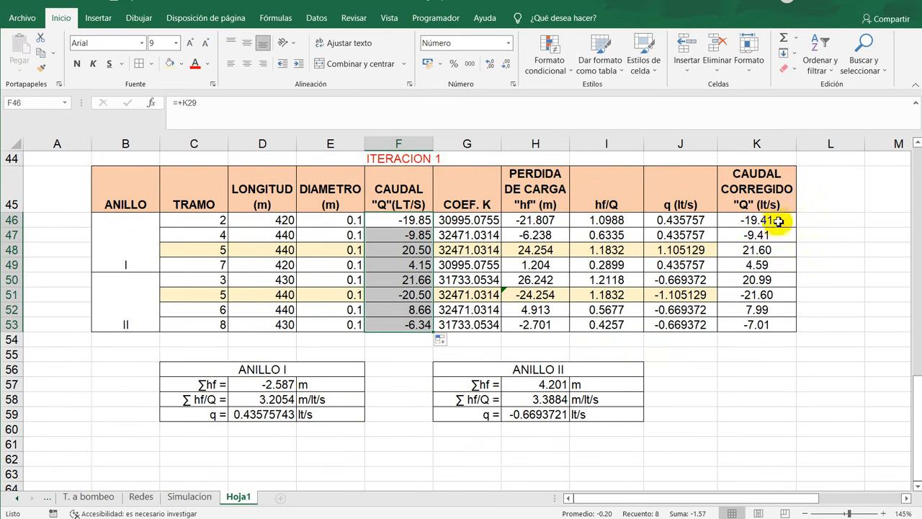
drag(764, 221, 779, 326)
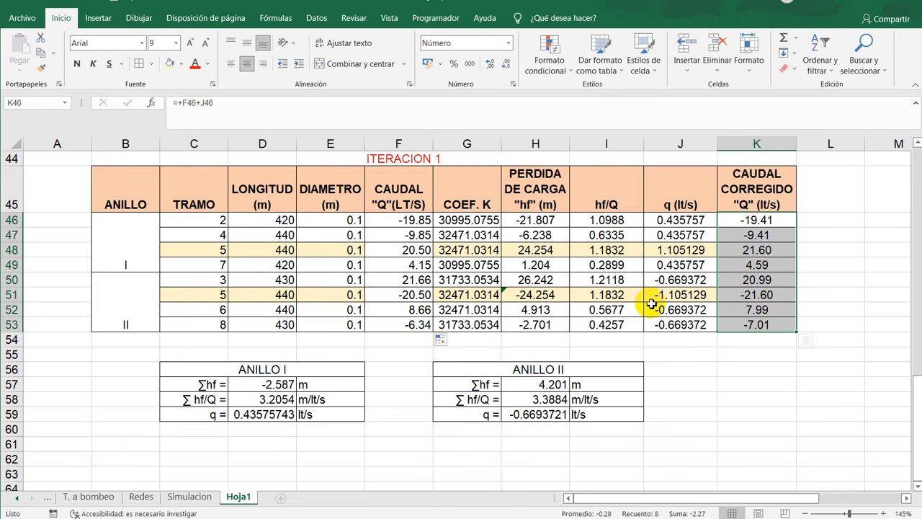
scroll(638, 303, up, 4)
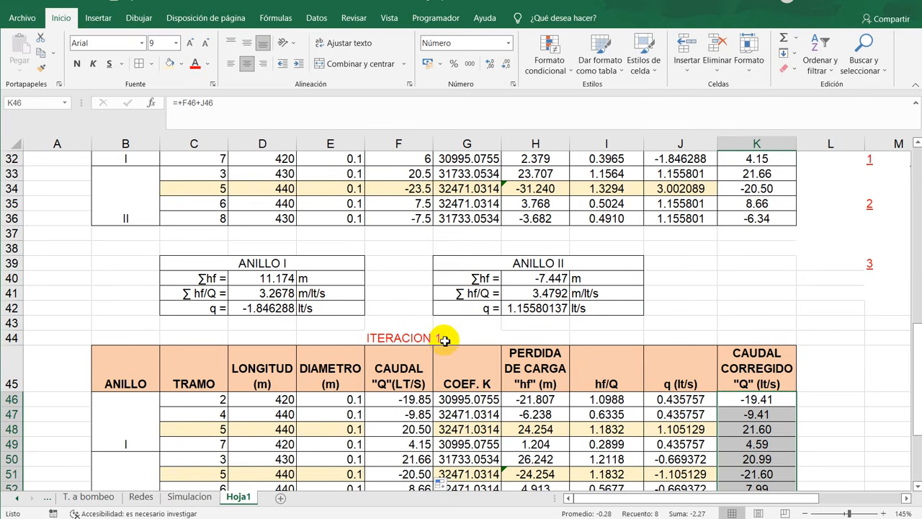
scroll(445, 340, down, 4)
scroll(531, 329, up, 2)
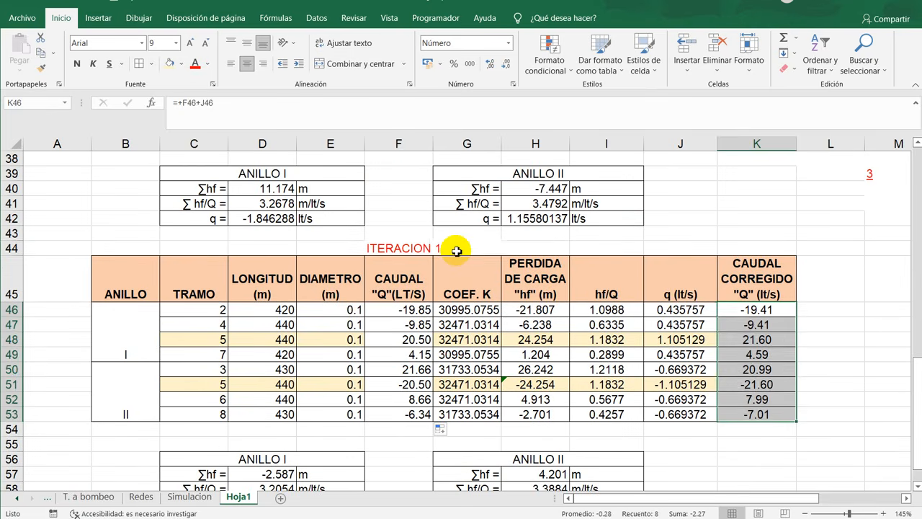
click(457, 251)
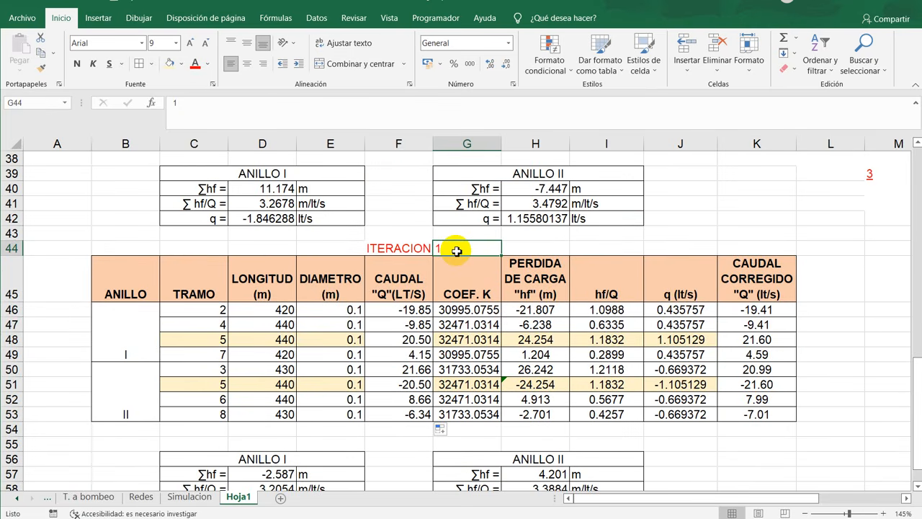
text(2)
key(Return)
- Apply the light yellow fill across both section 5 rows of iteration 2, C48:K48 and C51:K51
scroll(467, 287, down, 2)
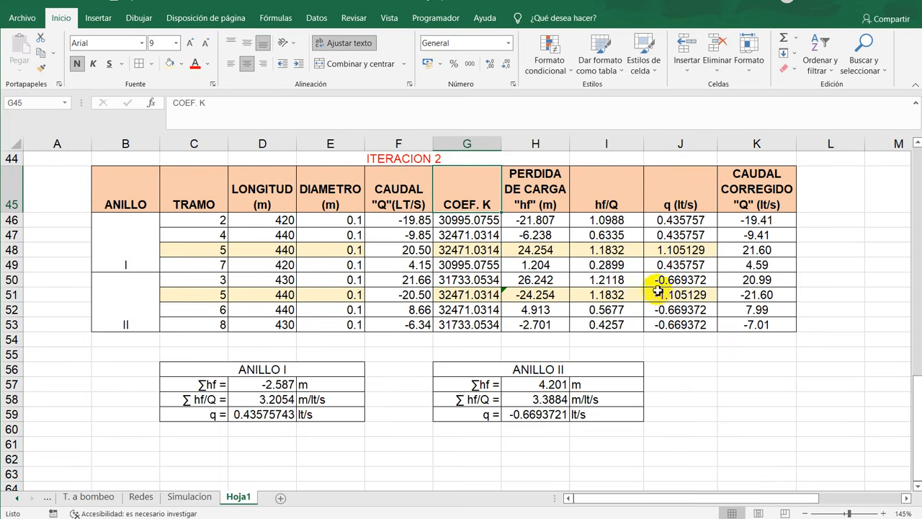
drag(209, 255, 742, 251)
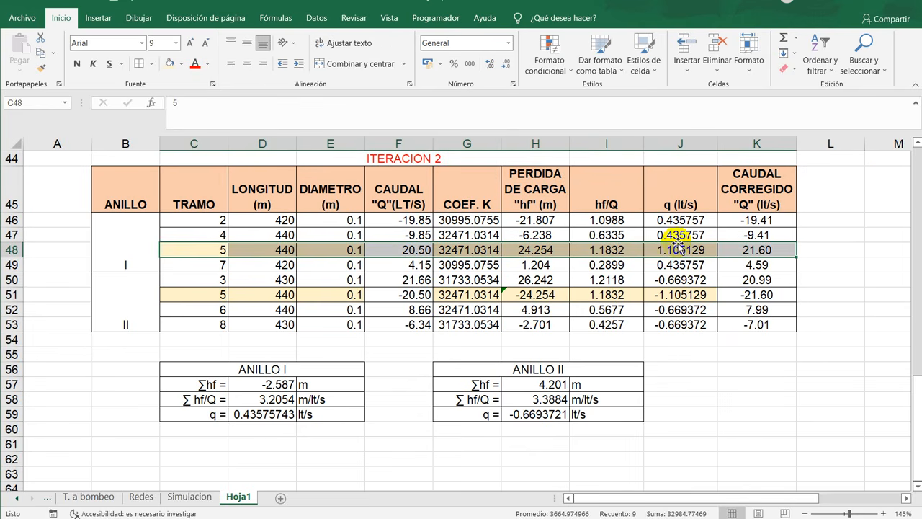
drag(195, 293, 765, 298)
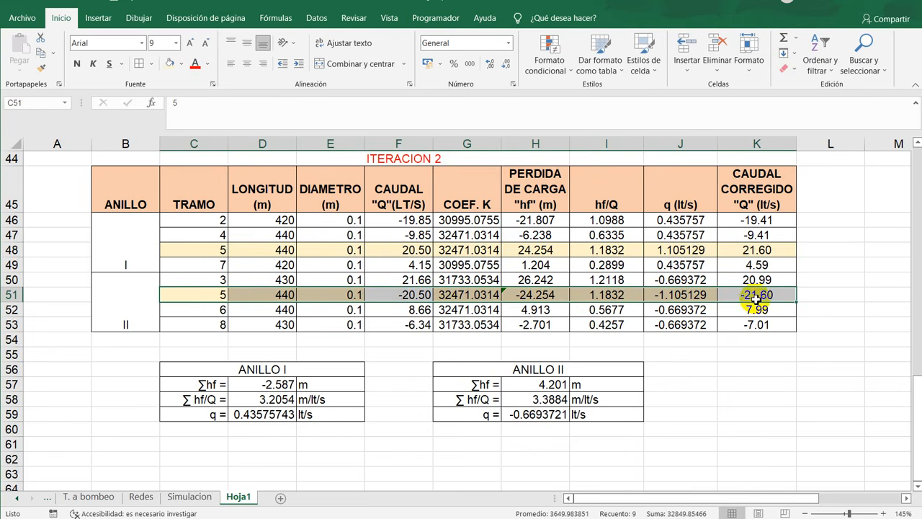
click(170, 64)
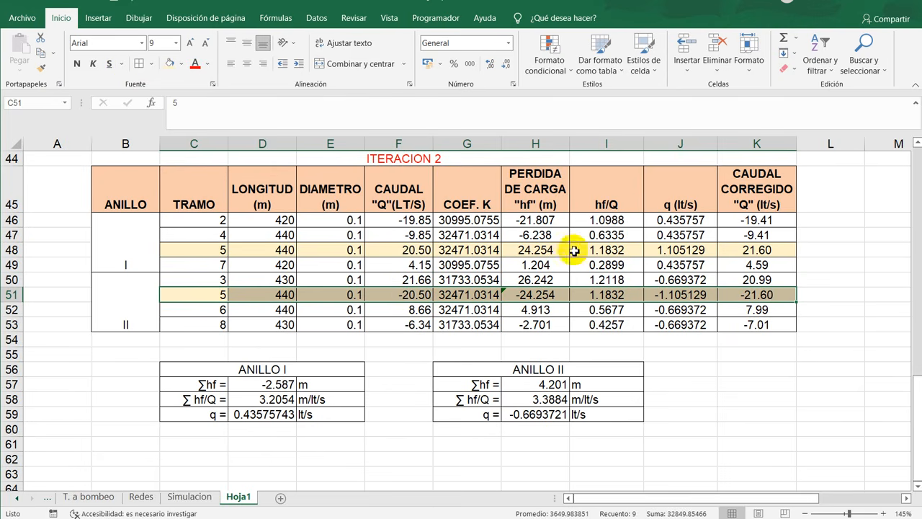
click(706, 339)
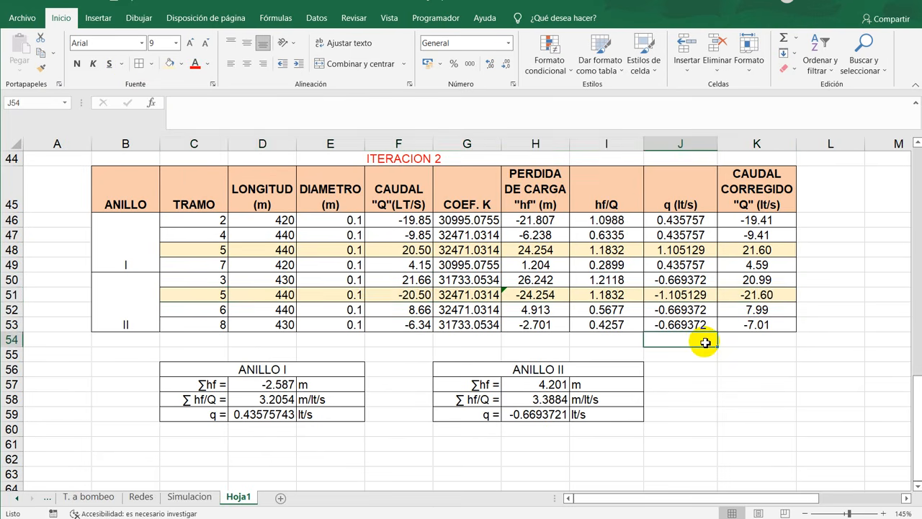
- Compare the iteration 1 and iteration 2 tables together with their loop summaries
scroll(704, 341, up, 3)
scroll(705, 343, up, 1)
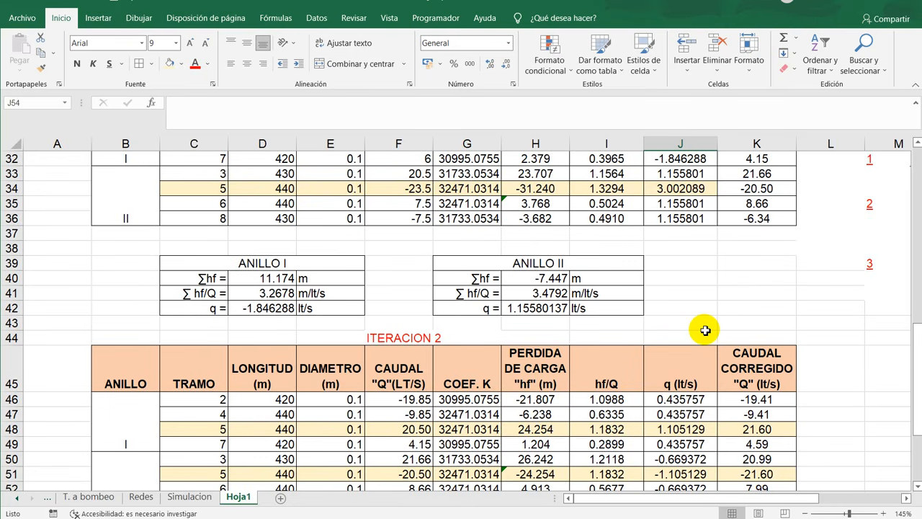
scroll(655, 295, down, 4)
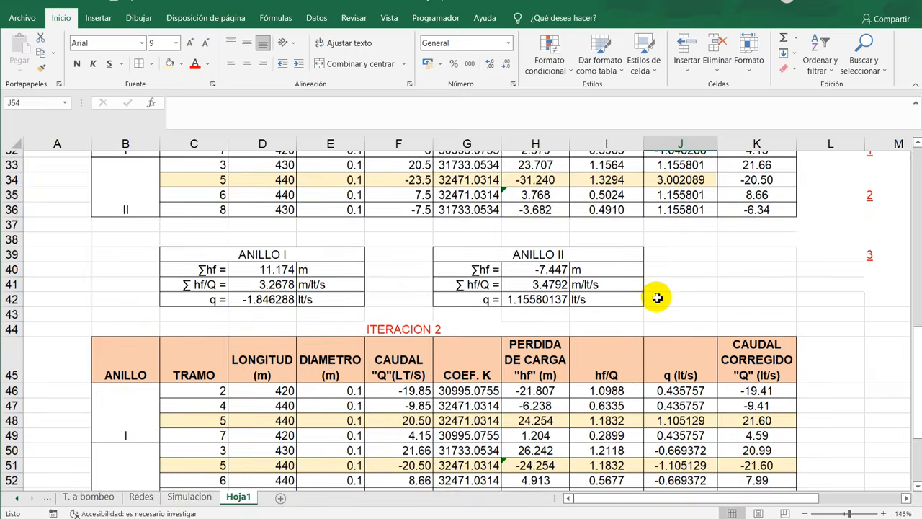
scroll(657, 297, up, 6)
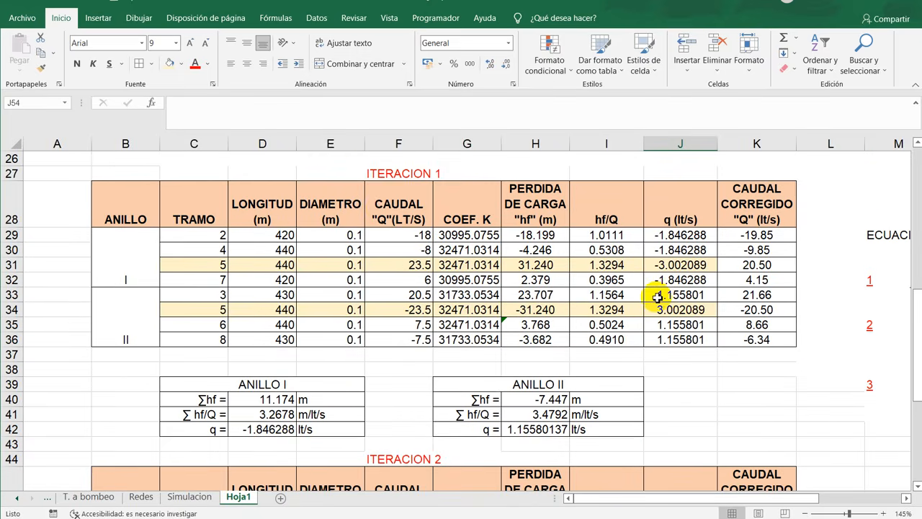
click(405, 176)
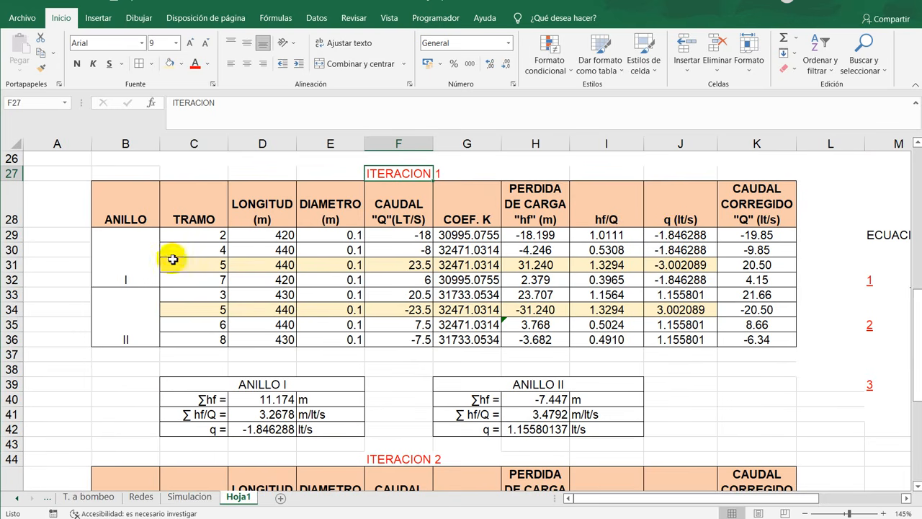
- Check iteration 2's flow corrections against iteration 1, copy the iteration 2 block B44:K59 with its loop summaries, and paste it at B61
scroll(667, 266, down, 2)
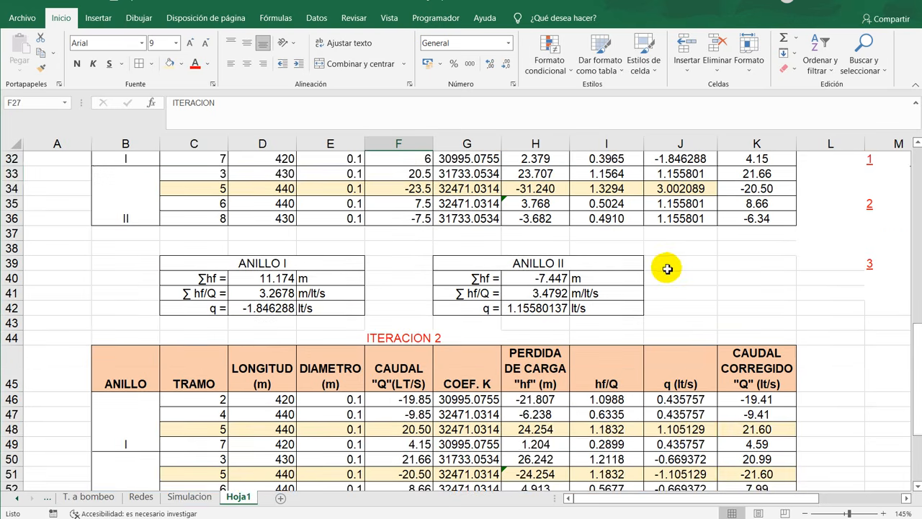
scroll(667, 268, down, 1)
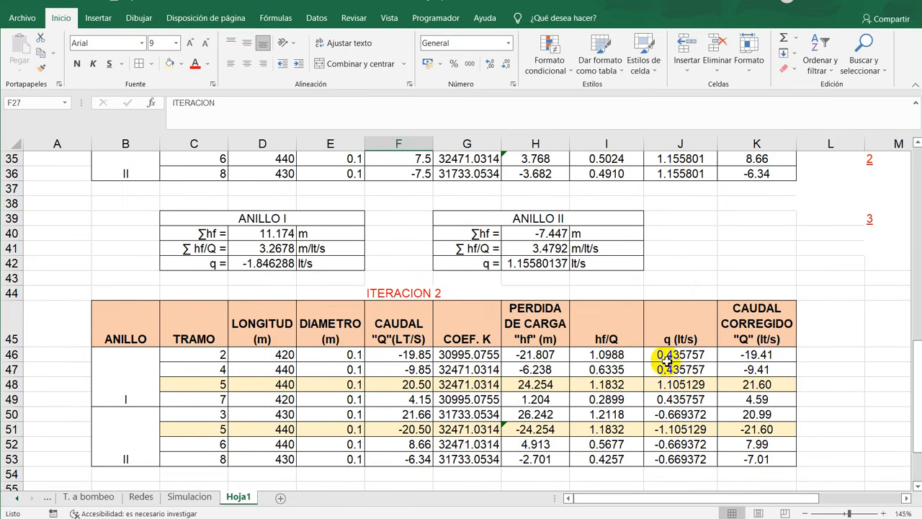
click(670, 356)
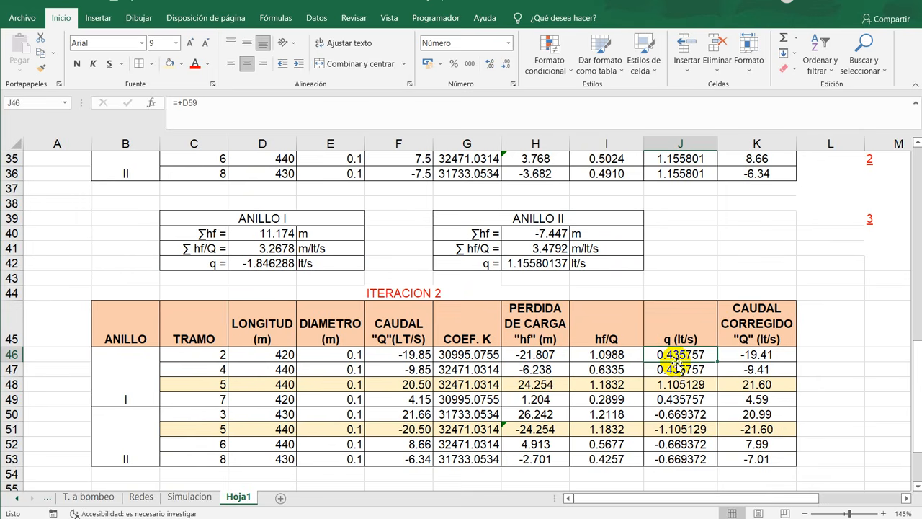
scroll(677, 366, up, 3)
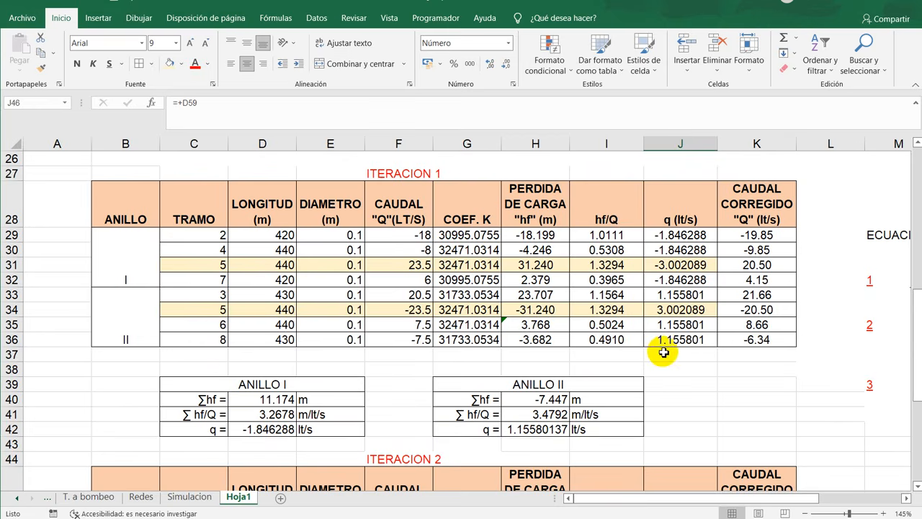
scroll(684, 295, down, 6)
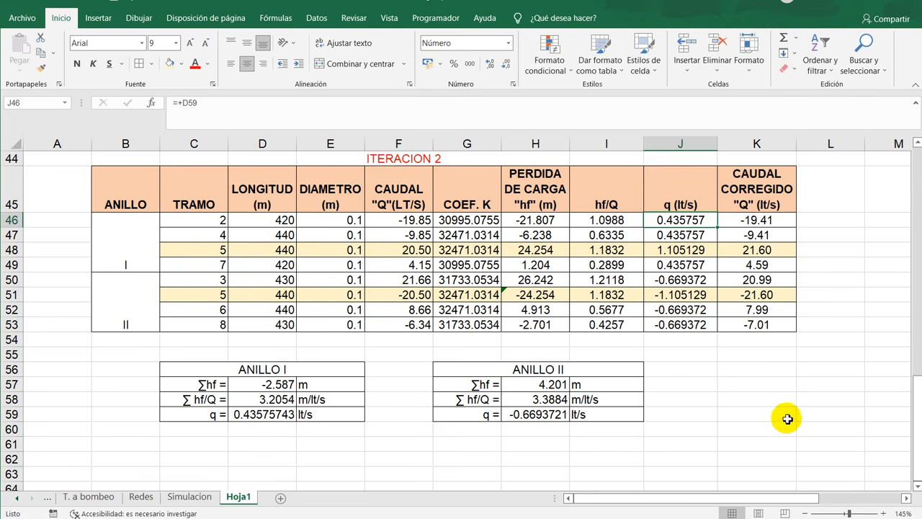
drag(787, 419, 124, 158)
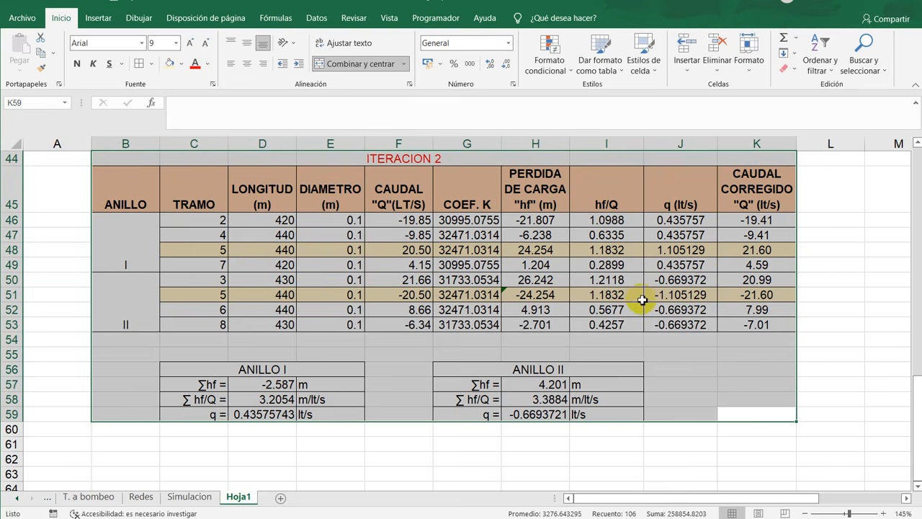
key(ctrl+c)
scroll(452, 416, down, 2)
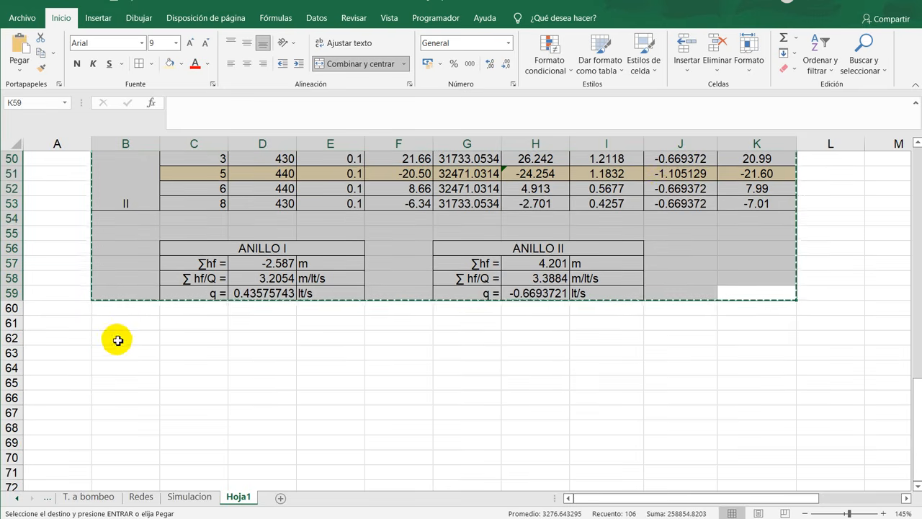
click(128, 322)
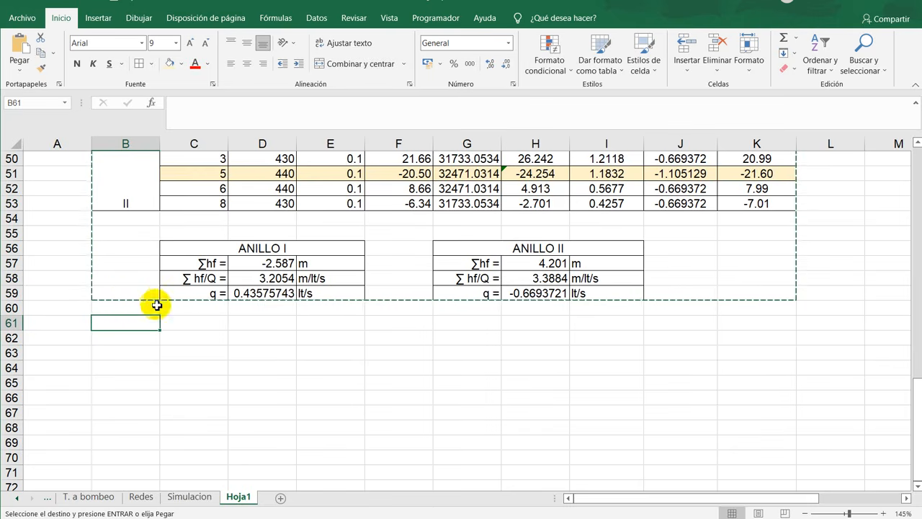
key(ctrl+v)
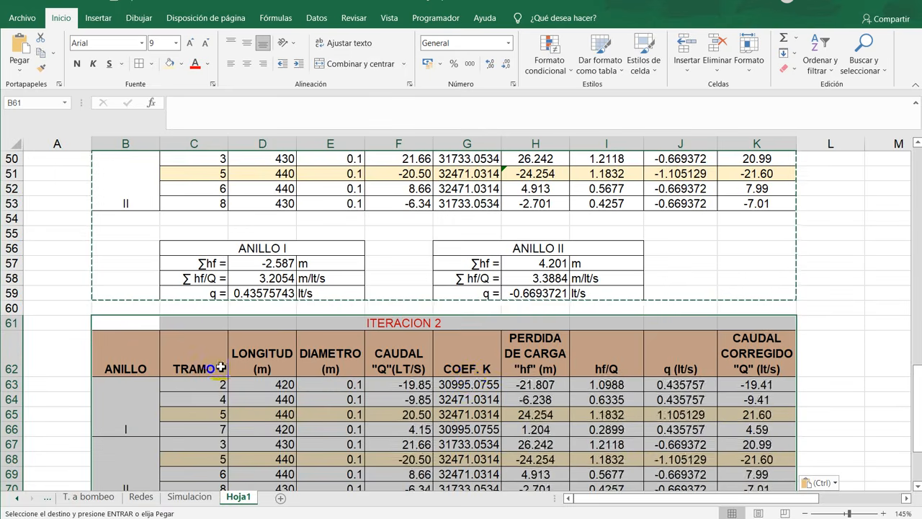
- Compare the new block's q corrections with those of iteration 2 and paste the copied iteration block again at B78
scroll(470, 379, down, 2)
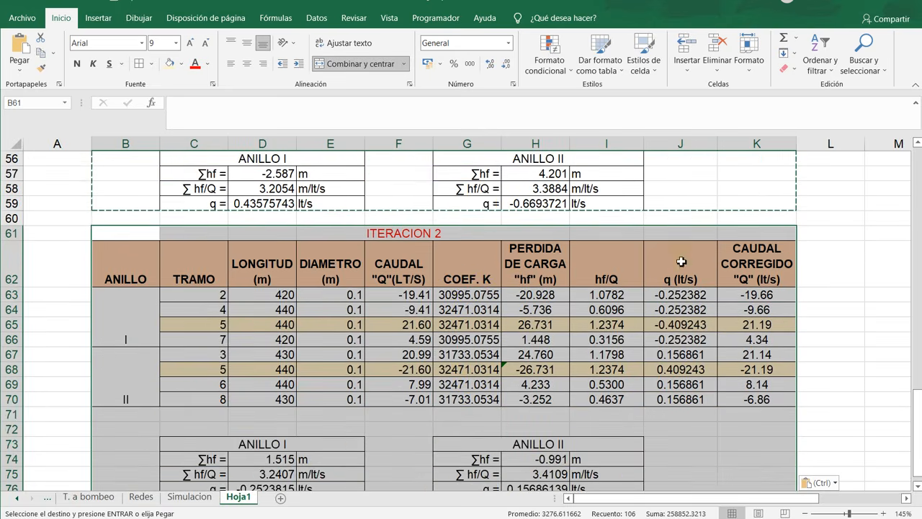
scroll(617, 323, down, 2)
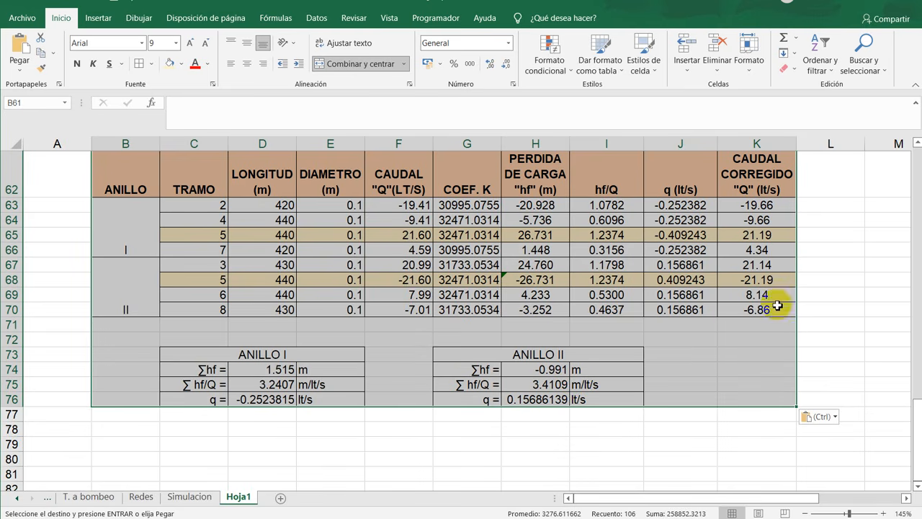
scroll(674, 288, up, 2)
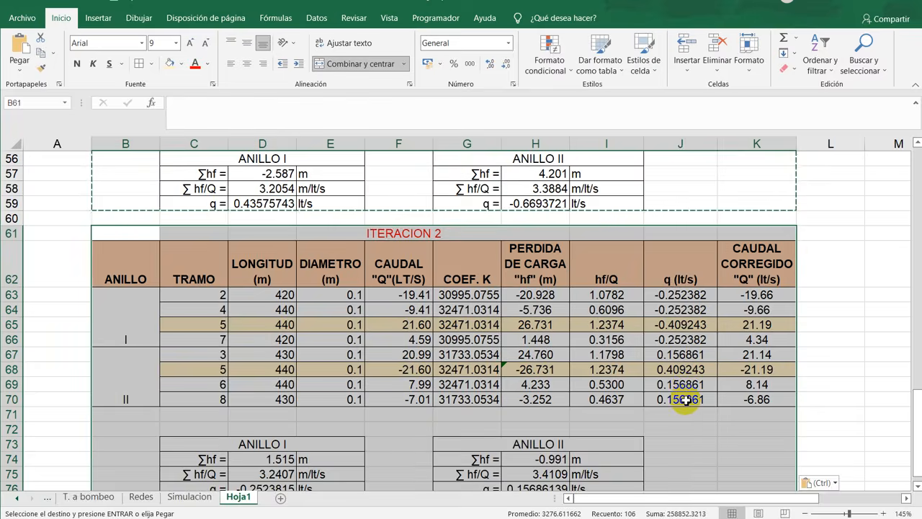
scroll(684, 400, up, 4)
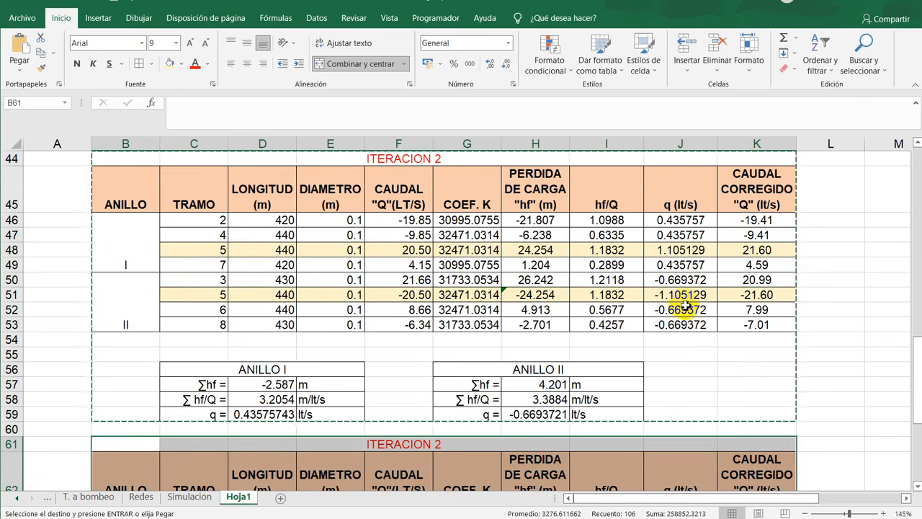
scroll(685, 304, down, 4)
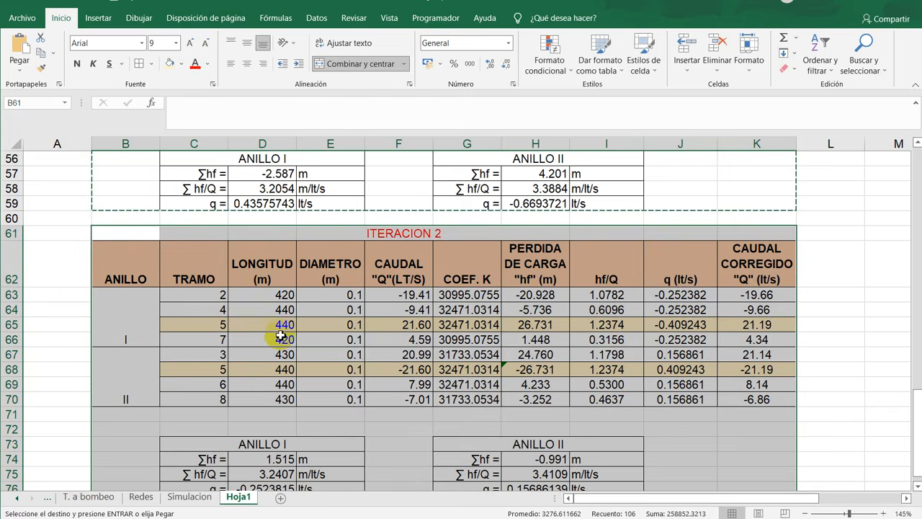
scroll(348, 360, down, 2)
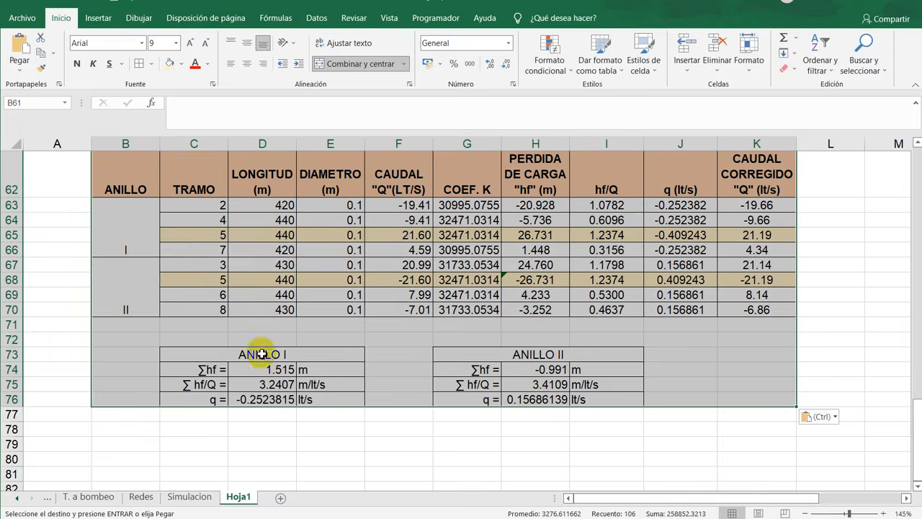
click(137, 427)
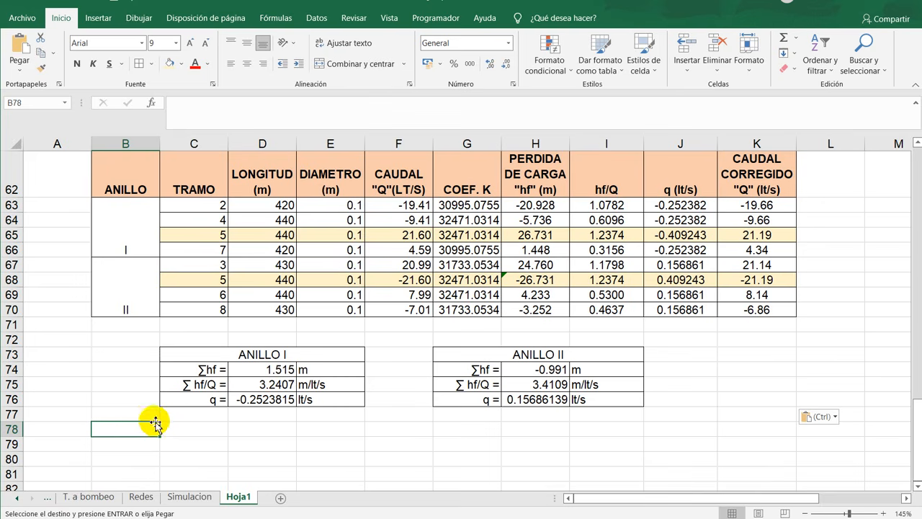
key(ctrl+v)
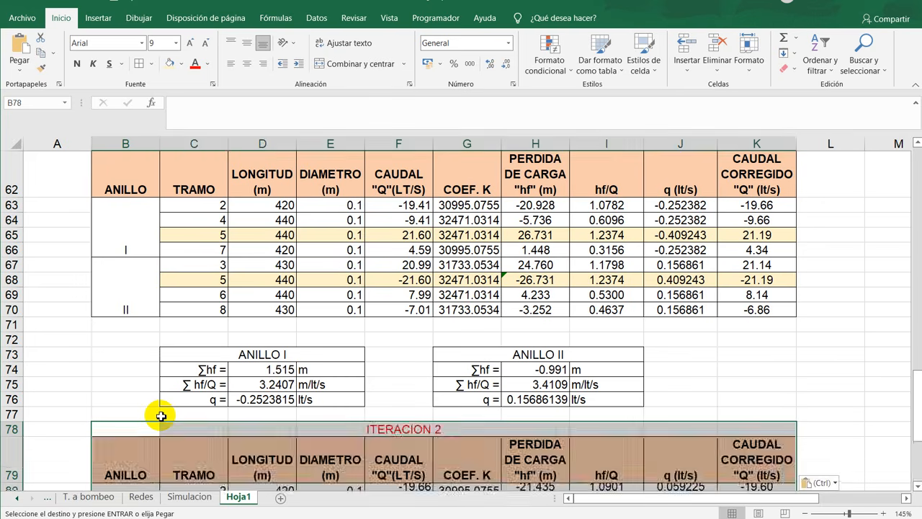
- Check the q corrections of the block at row 78 and paste another copy of the iteration block at B95
scroll(498, 381, down, 6)
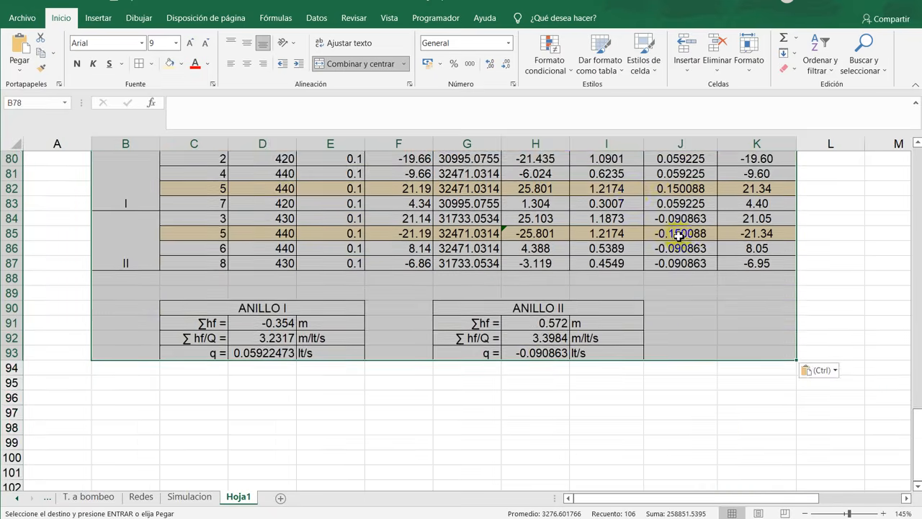
scroll(685, 301, up, 2)
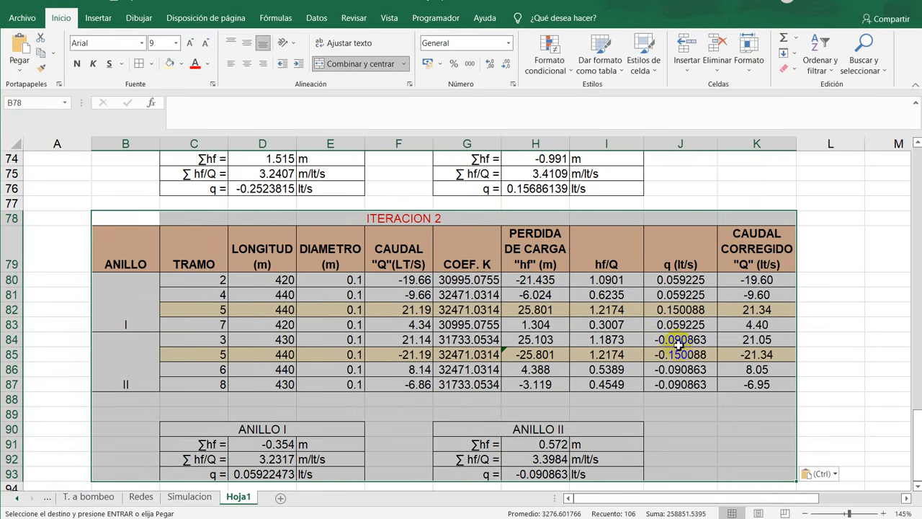
scroll(673, 351, down, 4)
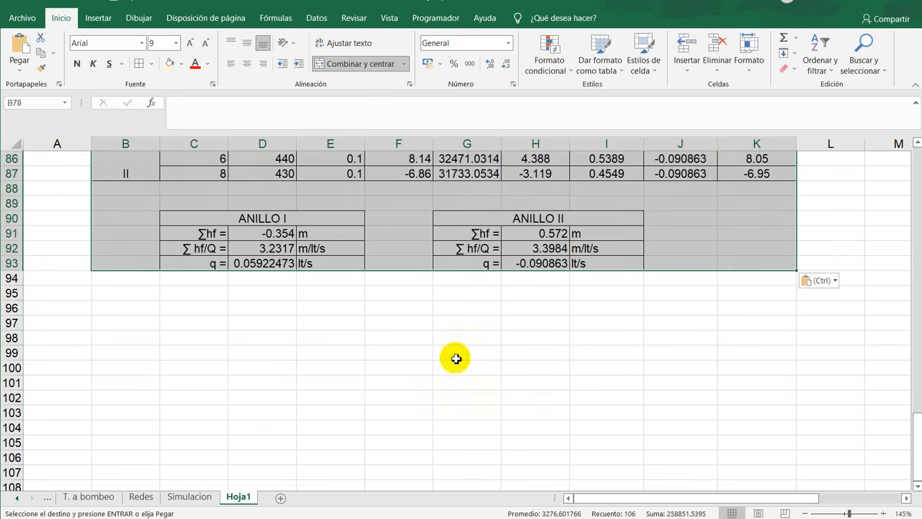
click(128, 293)
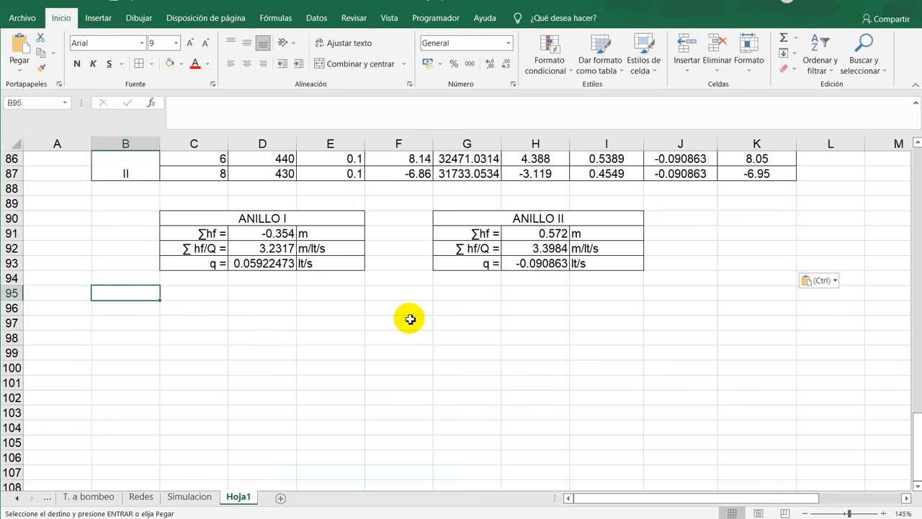
key(ctrl+v)
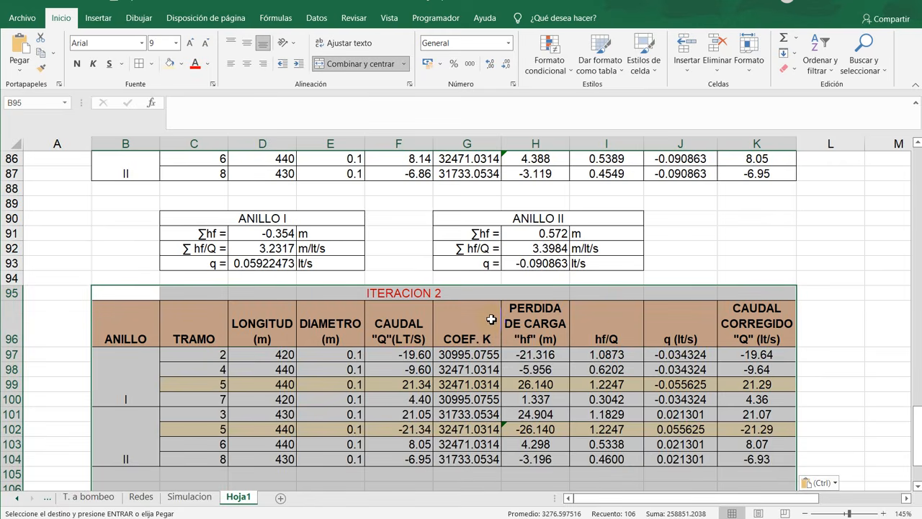
- Check the corrected flows and loop summaries of the block at row 95 and paste one more iteration block at B112
scroll(491, 319, down, 2)
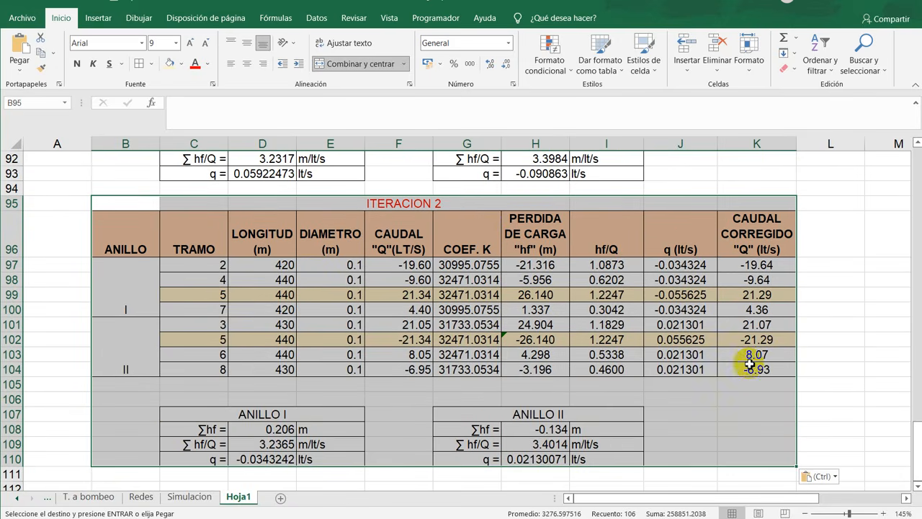
scroll(696, 332, down, 2)
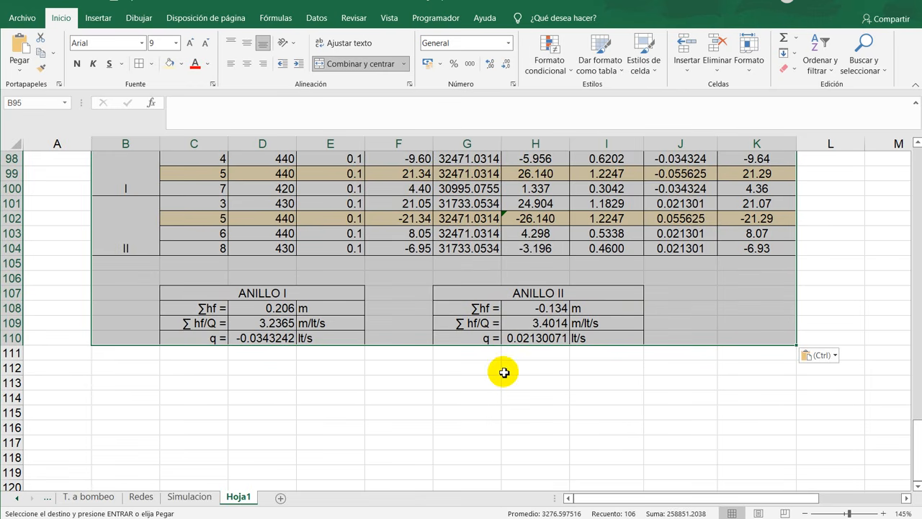
scroll(523, 371, up, 2)
scroll(465, 358, down, 2)
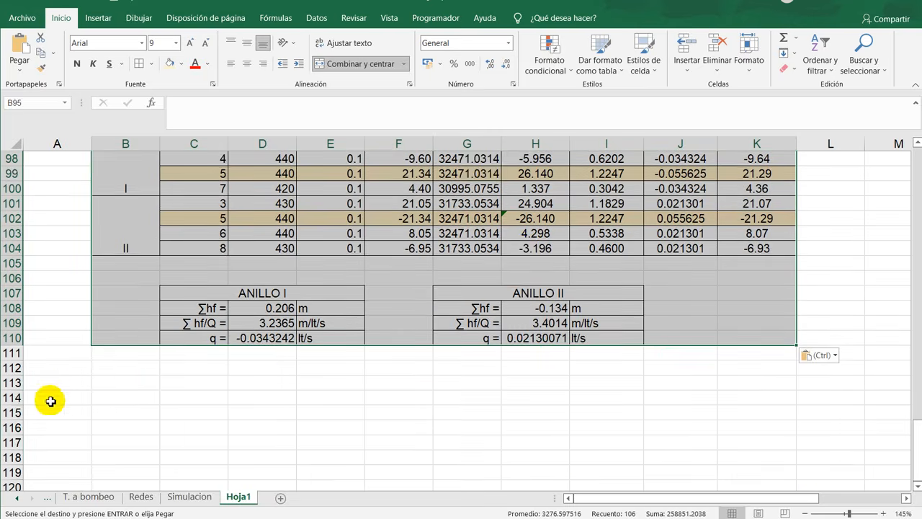
click(136, 371)
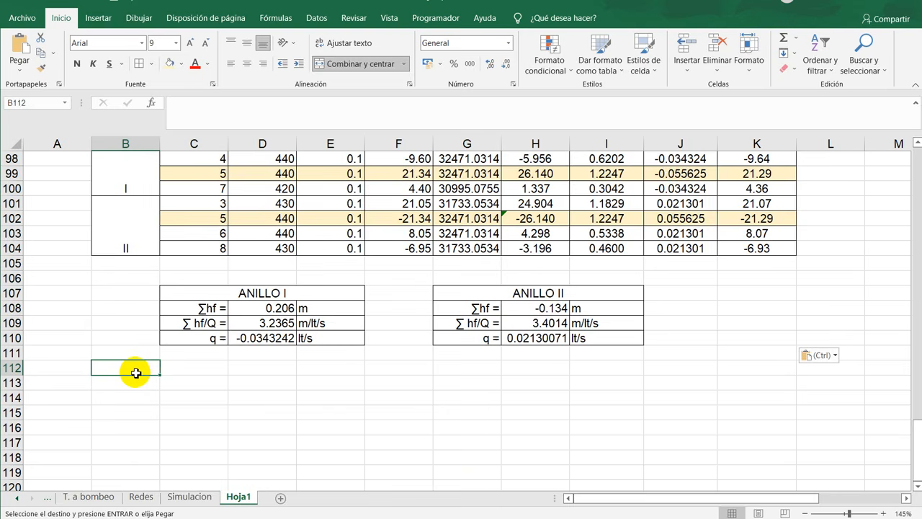
key(ctrl+v)
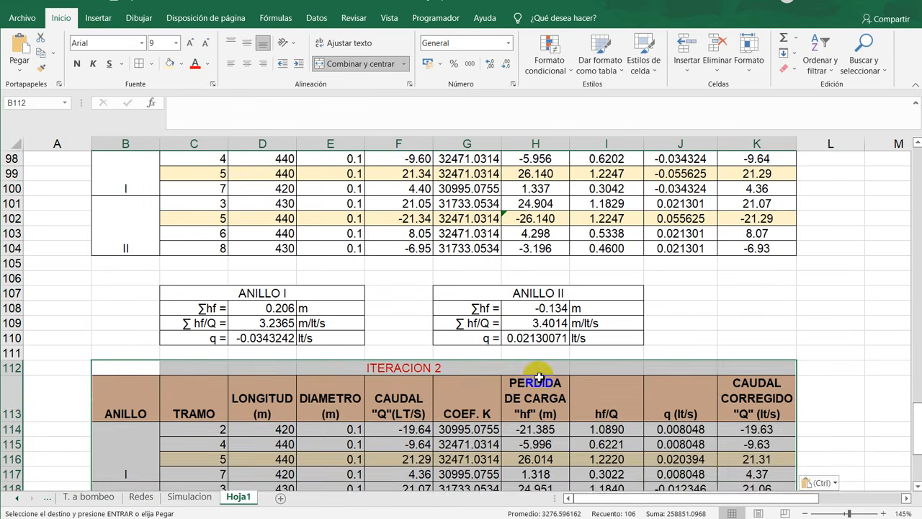
- Compare the loop sums and q corrections of the last pasted iterations with the first two tables, and clear the copy selection
scroll(539, 377, down, 4)
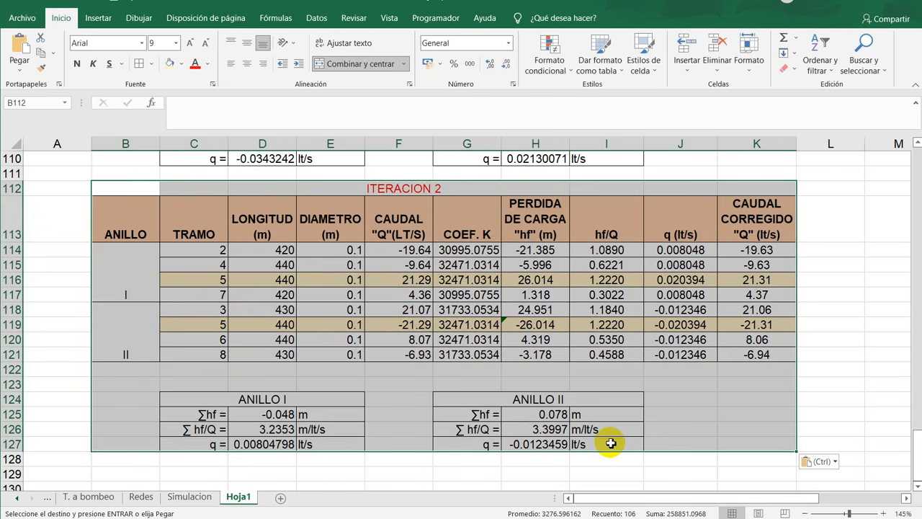
click(634, 416)
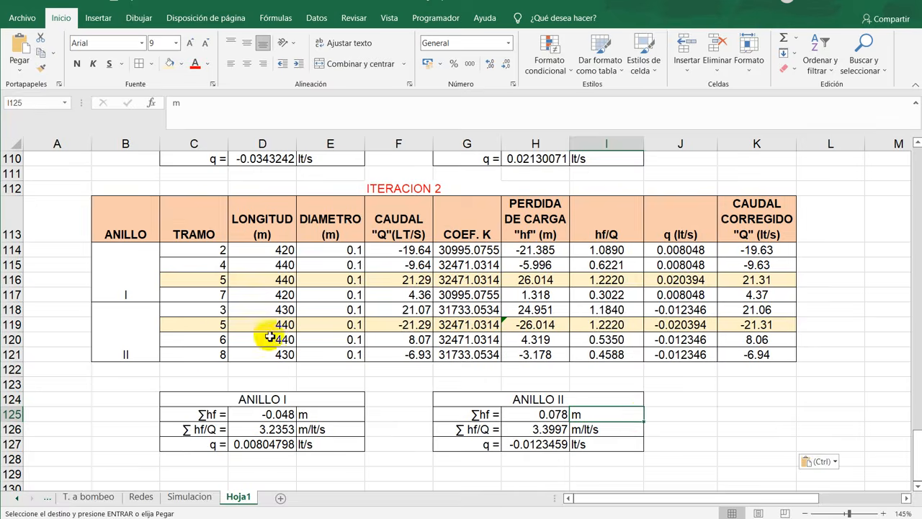
scroll(397, 334, up, 6)
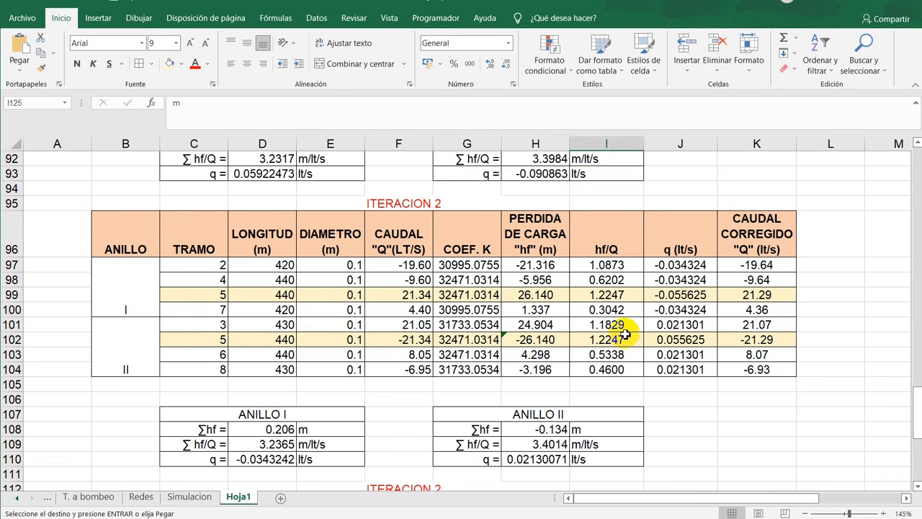
scroll(513, 352, down, 6)
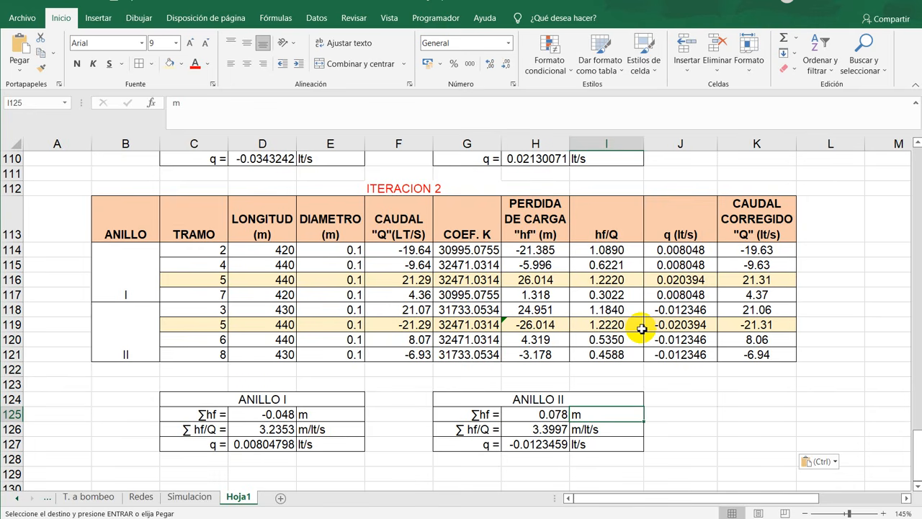
scroll(507, 362, up, 8)
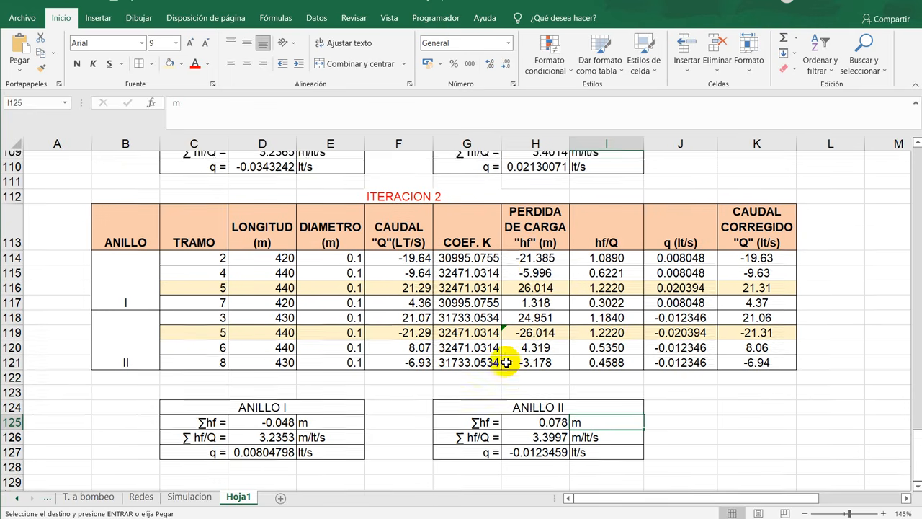
scroll(507, 363, up, 20)
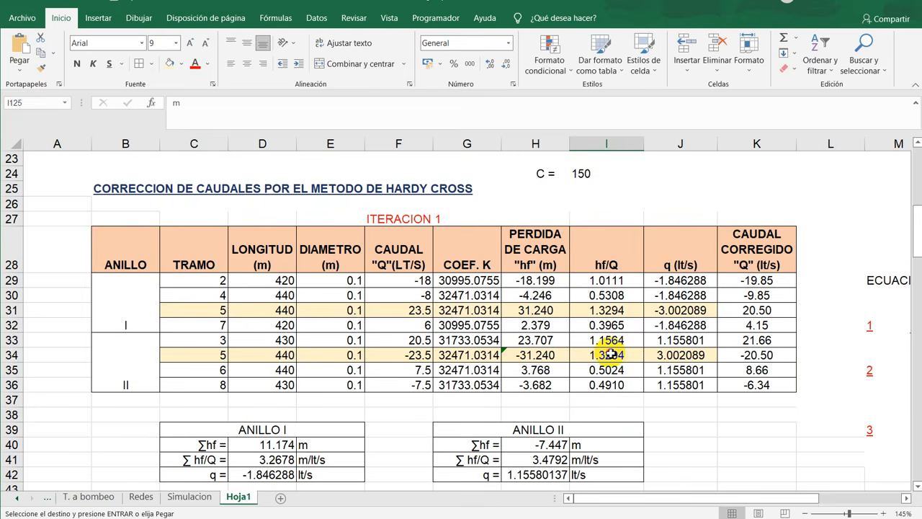
click(610, 354)
key(Escape)
scroll(335, 333, down, 3)
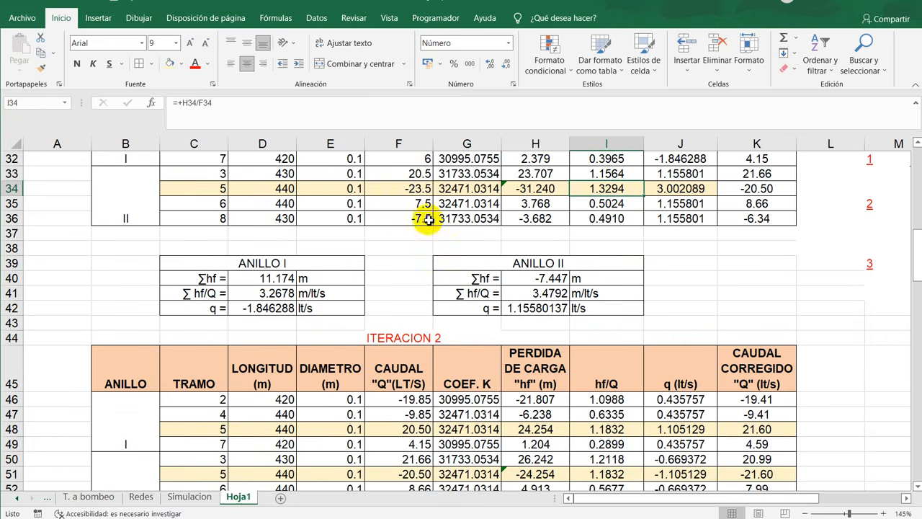
scroll(439, 275, down, 2)
scroll(428, 270, down, 6)
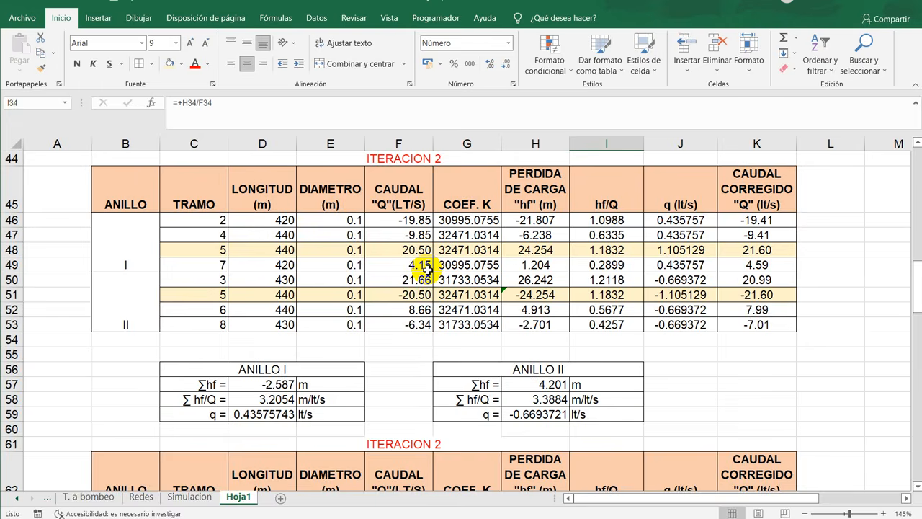
- Renumber the heading of the iteration table at row 61 as 3
click(464, 232)
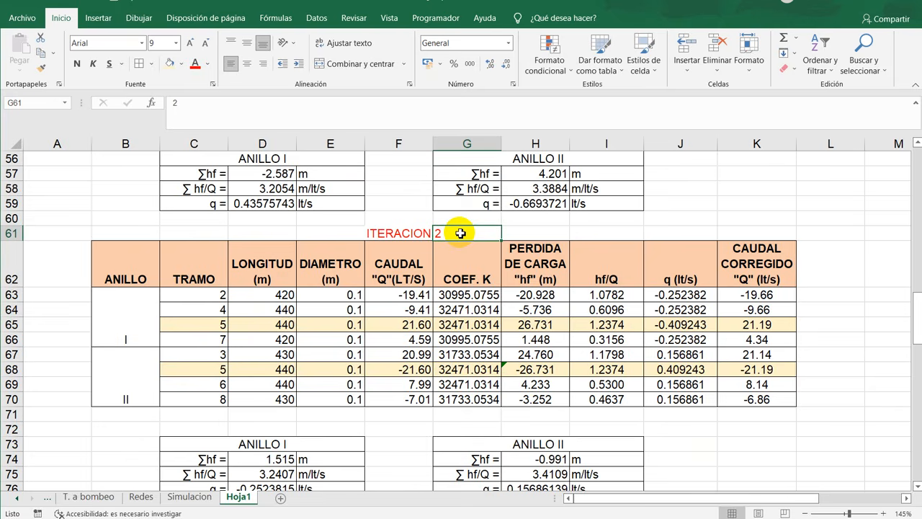
text(3)
key(Return)
- Renumber the heading of the iteration table at row 95 as 4
scroll(459, 232, down, 6)
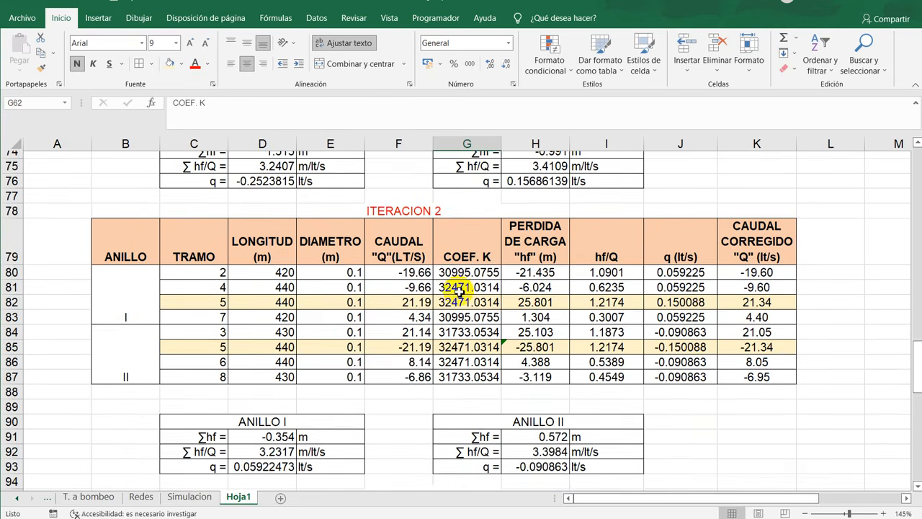
scroll(463, 276, down, 4)
click(459, 292)
key(BackSpace)
text(4)
key(Return)
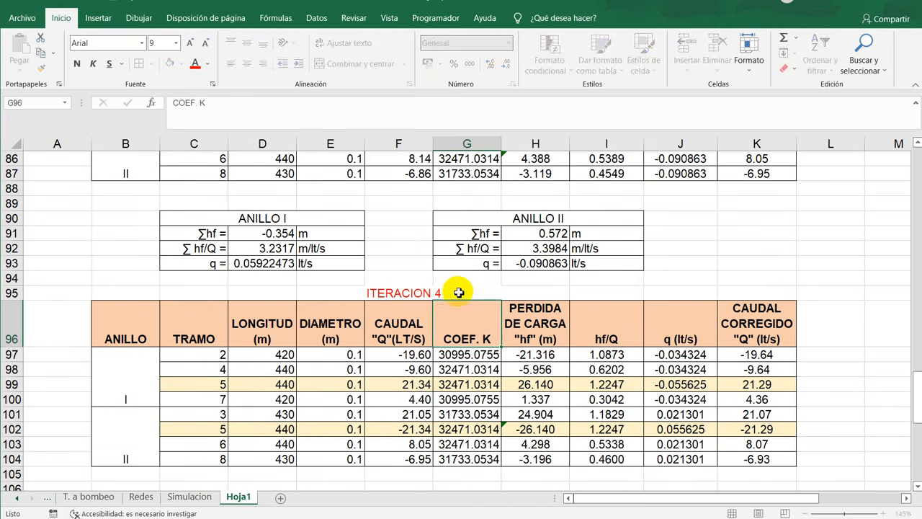
- Review the whole stack of iteration tables and their heading numbers, from the network sketch down to the last block
scroll(459, 291, down, 14)
scroll(459, 292, up, 18)
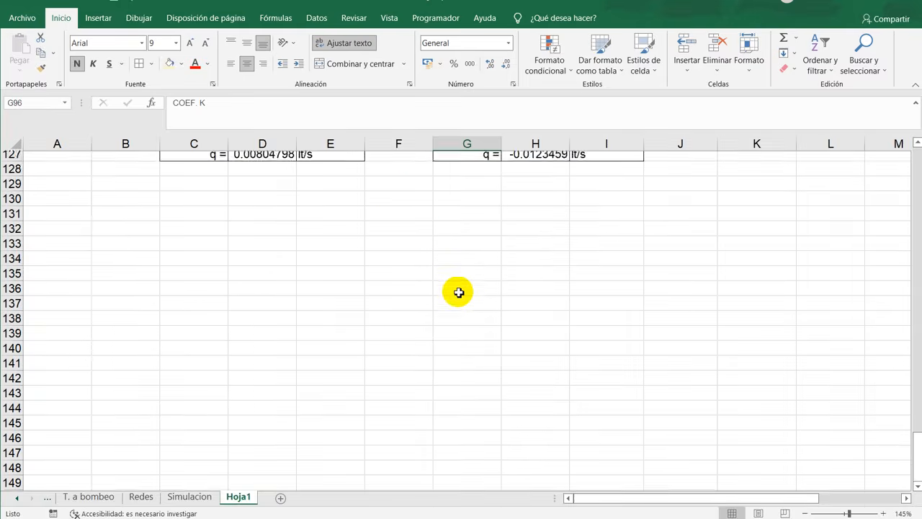
scroll(459, 292, up, 16)
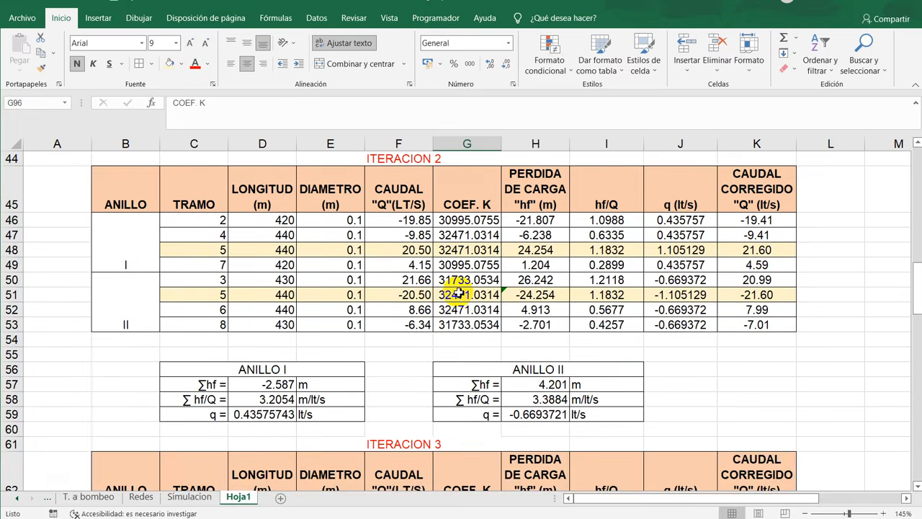
scroll(459, 292, down, 2)
ctrl+scroll(458, 291, down, 6)
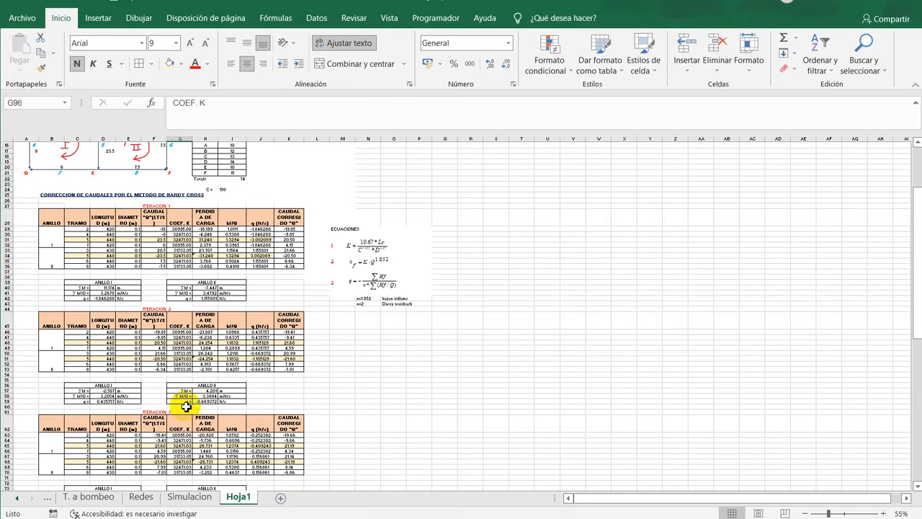
ctrl+scroll(185, 403, down, 2)
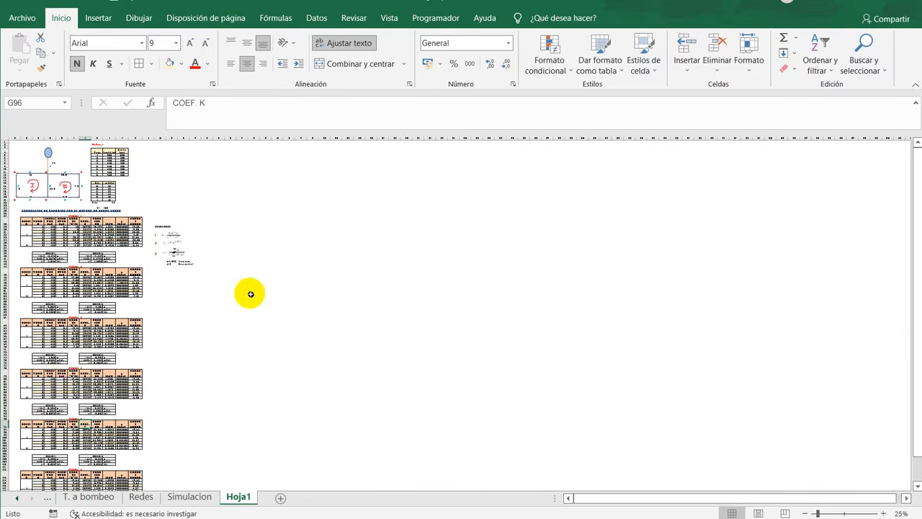
ctrl+scroll(48, 270, up, 4)
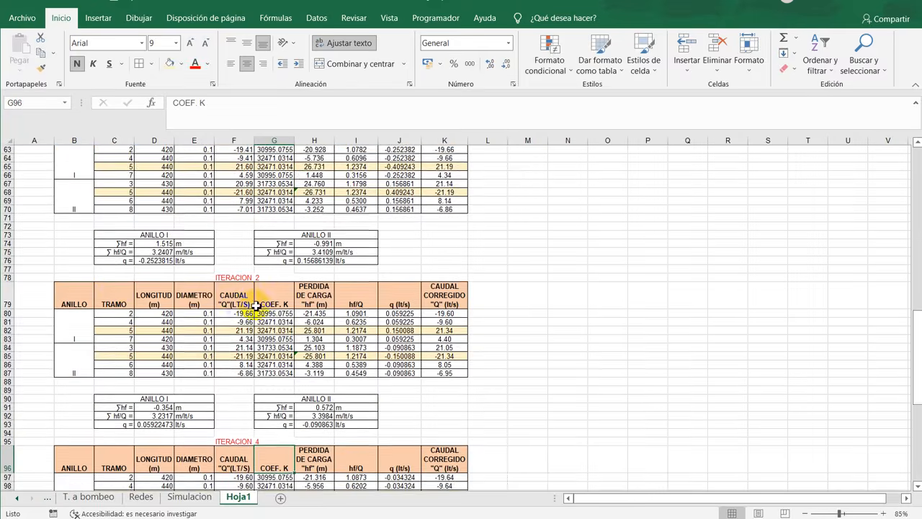
scroll(257, 306, up, 8)
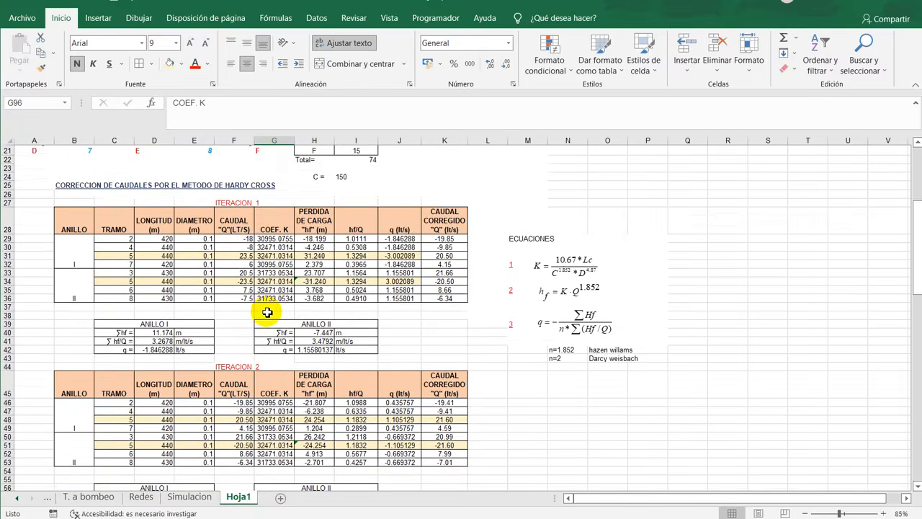
- Renumber the heading of the iteration table at row 78 as 4 and that of the table at row 112 as 5
scroll(261, 317, down, 8)
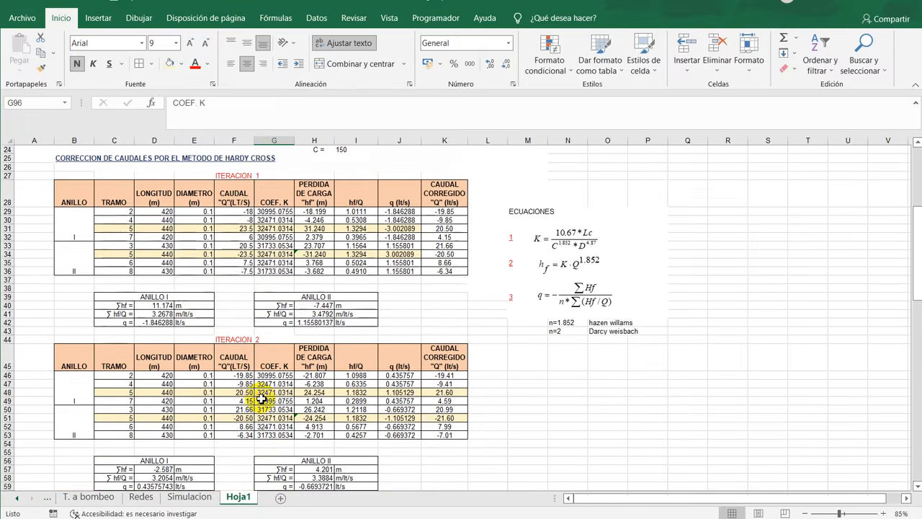
scroll(258, 393, down, 4)
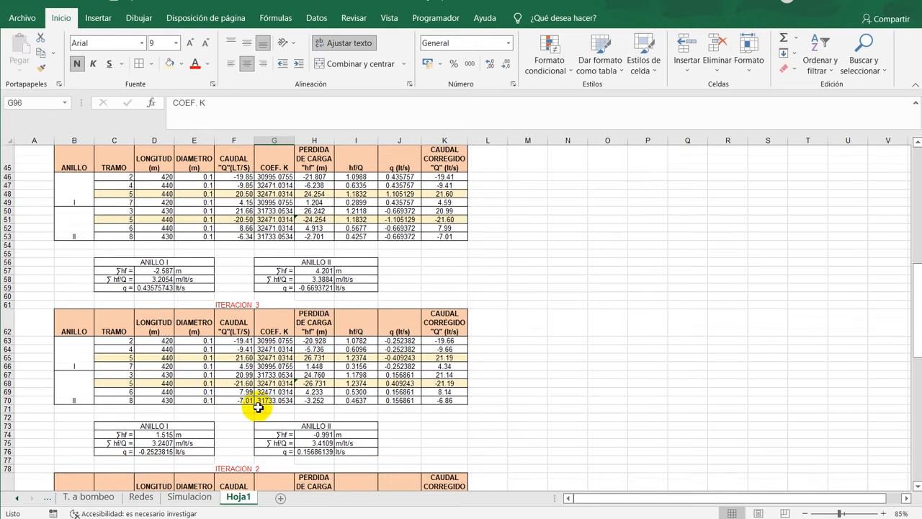
scroll(257, 407, down, 4)
click(269, 365)
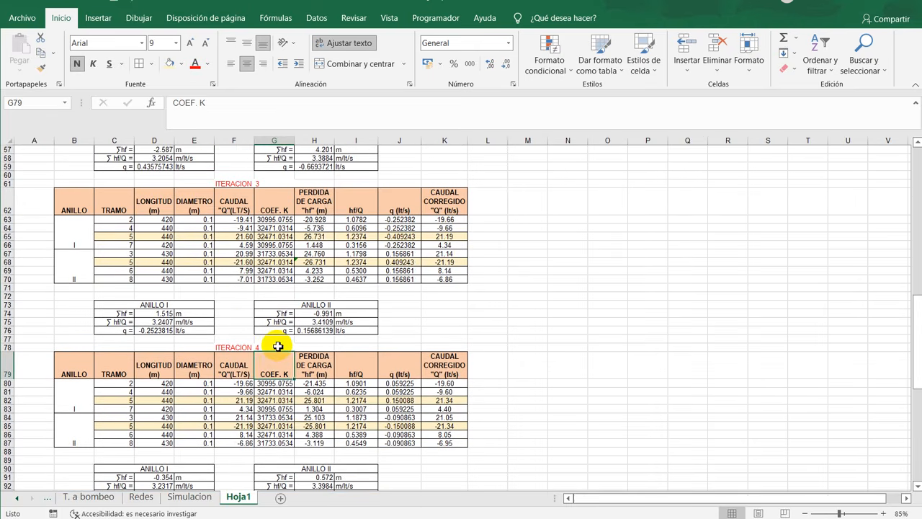
scroll(277, 346, down, 8)
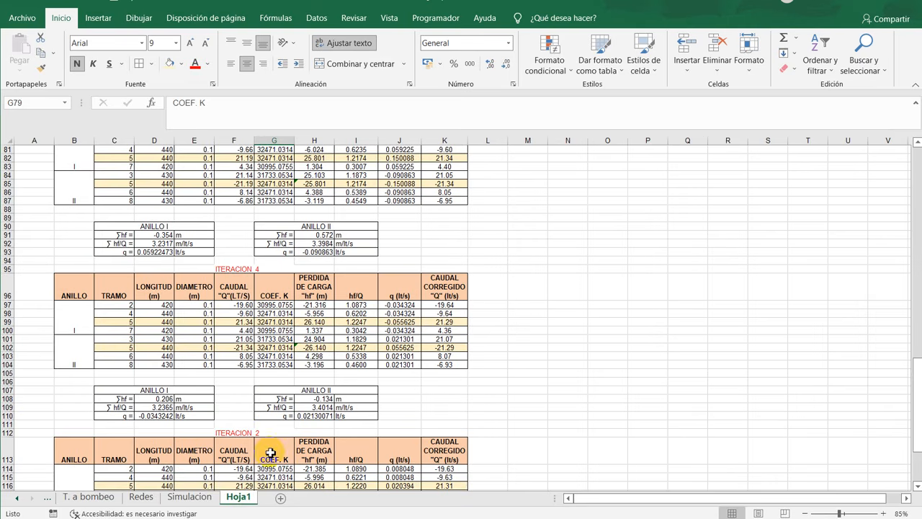
click(280, 439)
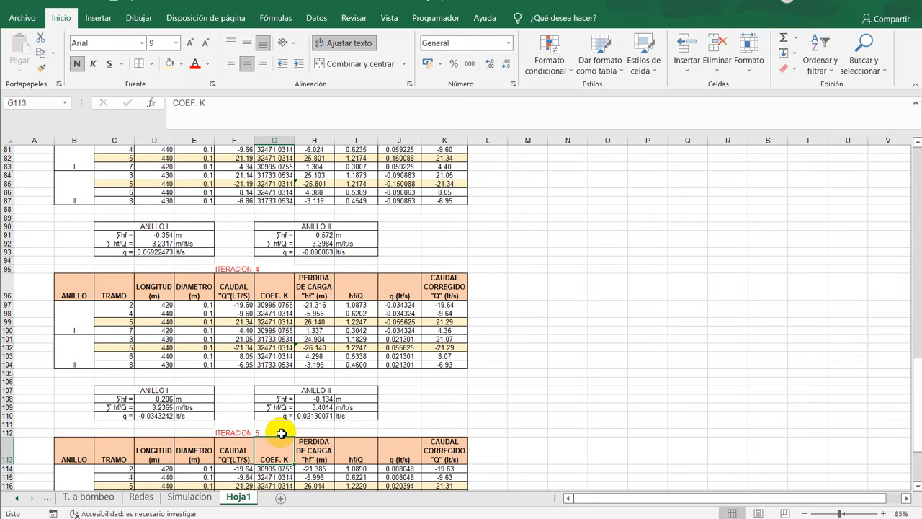
- Examine the last iteration's results and highlight the q corrections of both loops in row 127
scroll(281, 431, down, 8)
ctrl+scroll(437, 367, up, 2)
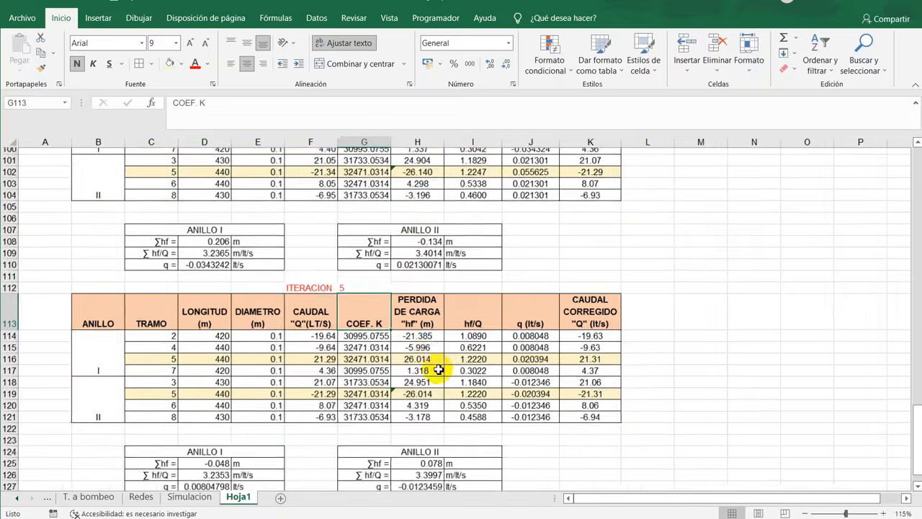
ctrl+scroll(439, 370, up, 2)
drag(755, 496, 636, 501)
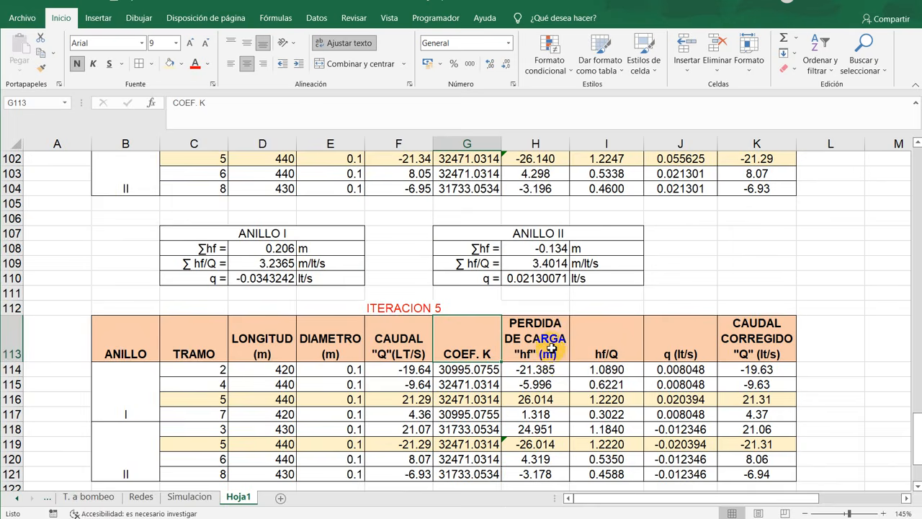
scroll(550, 348, down, 6)
scroll(346, 363, up, 2)
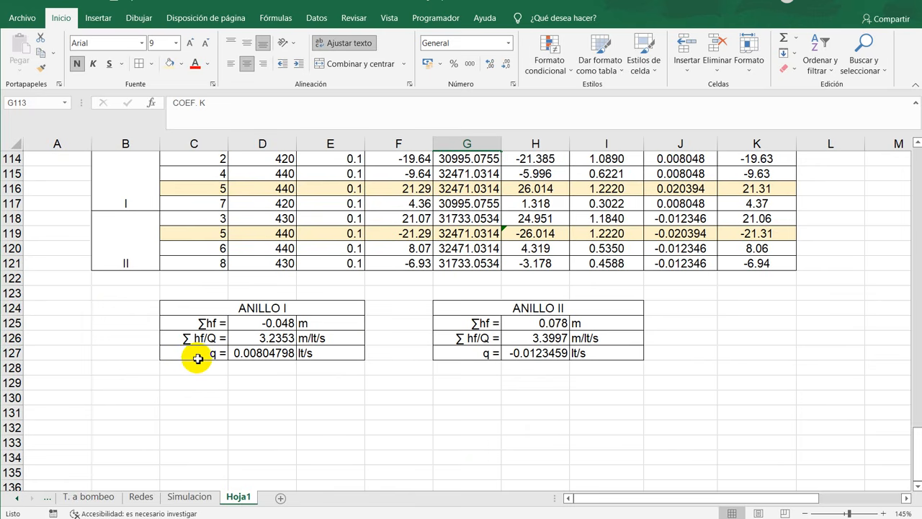
drag(195, 353, 350, 353)
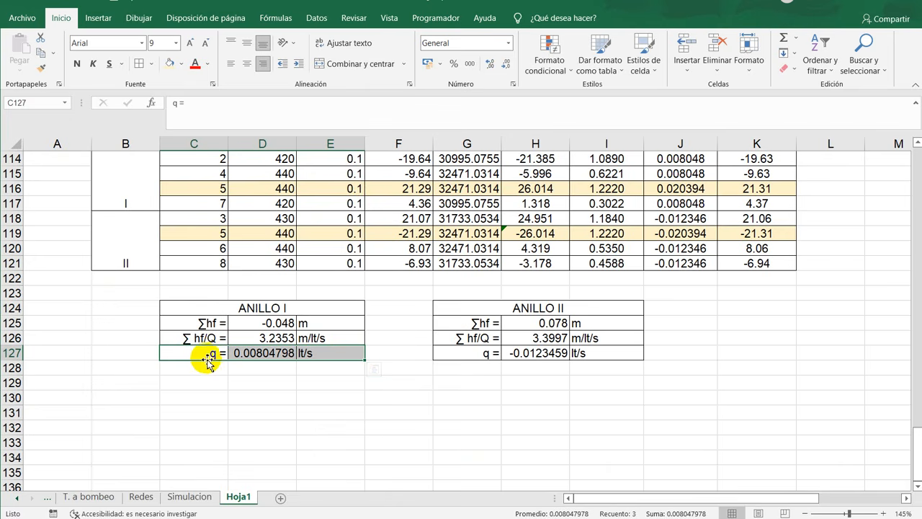
drag(211, 353, 611, 352)
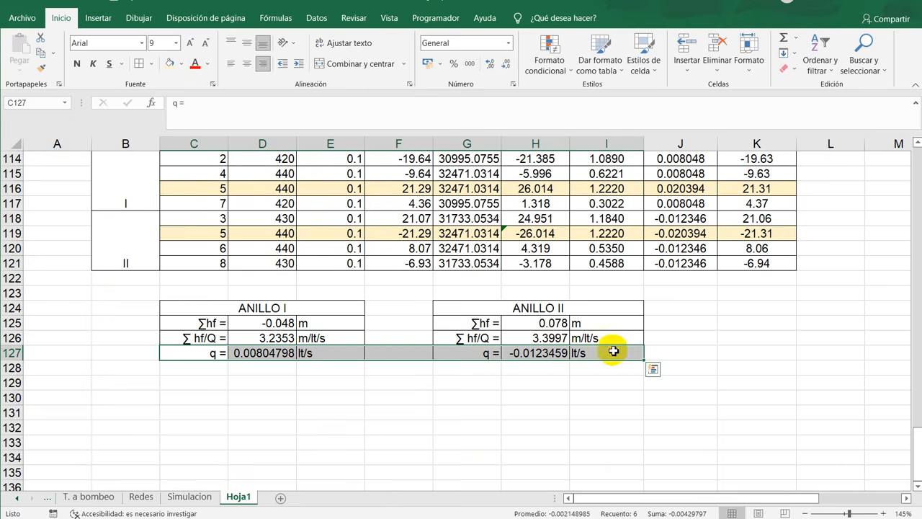
- Check the iteration 5 table against its loop summaries and highlight the ∑hf sums of both loops in row 125
scroll(724, 387, up, 3)
scroll(723, 386, down, 2)
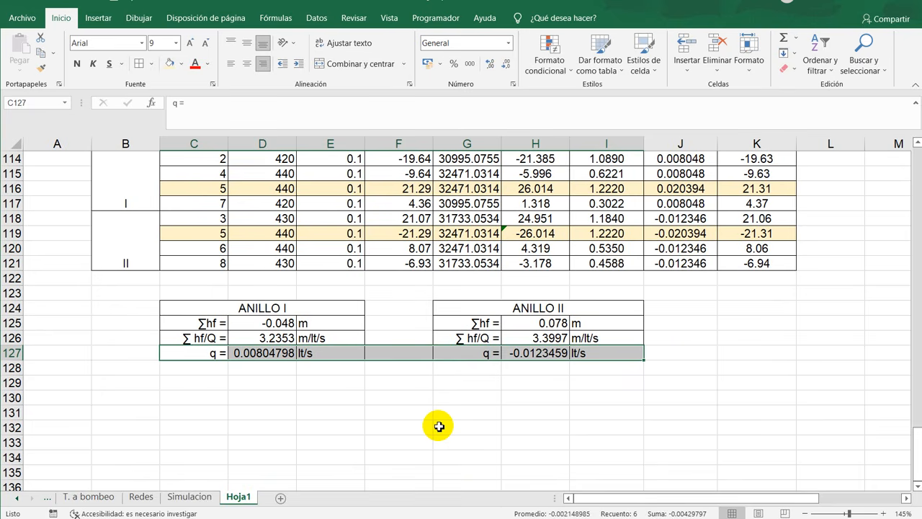
scroll(509, 422, up, 2)
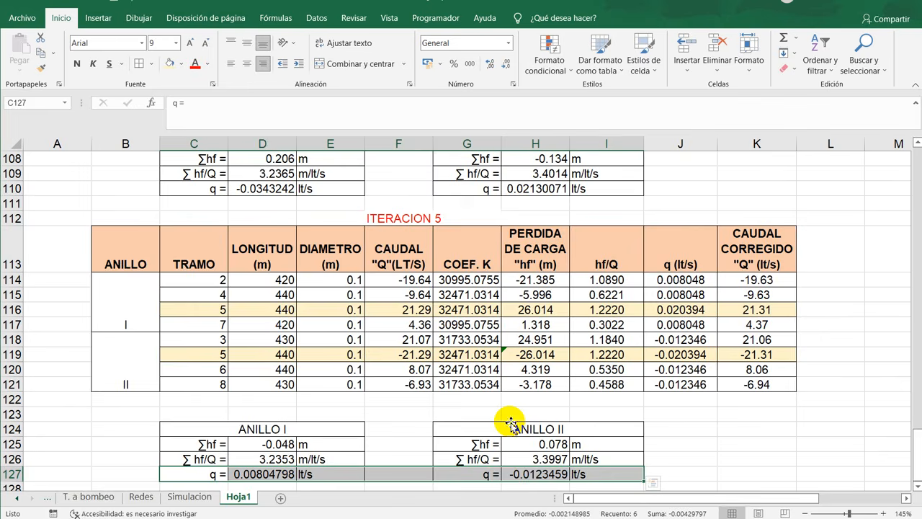
scroll(510, 423, down, 2)
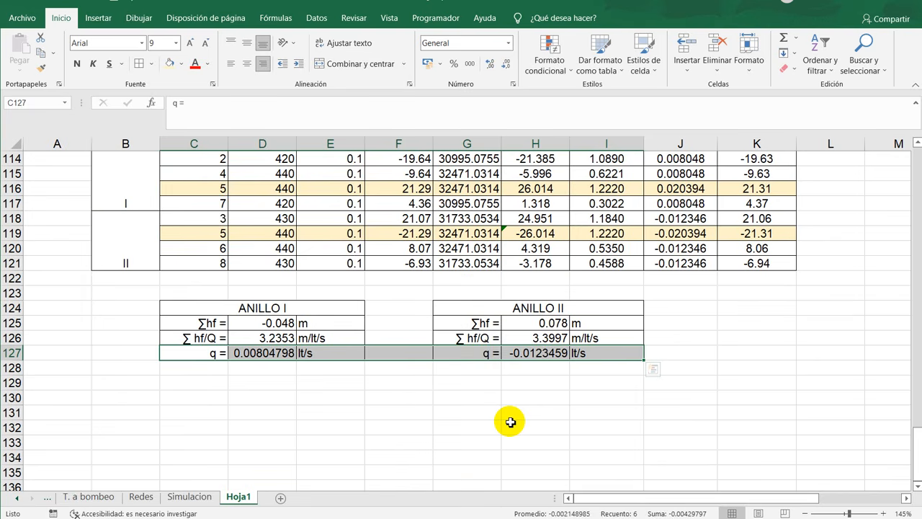
click(438, 416)
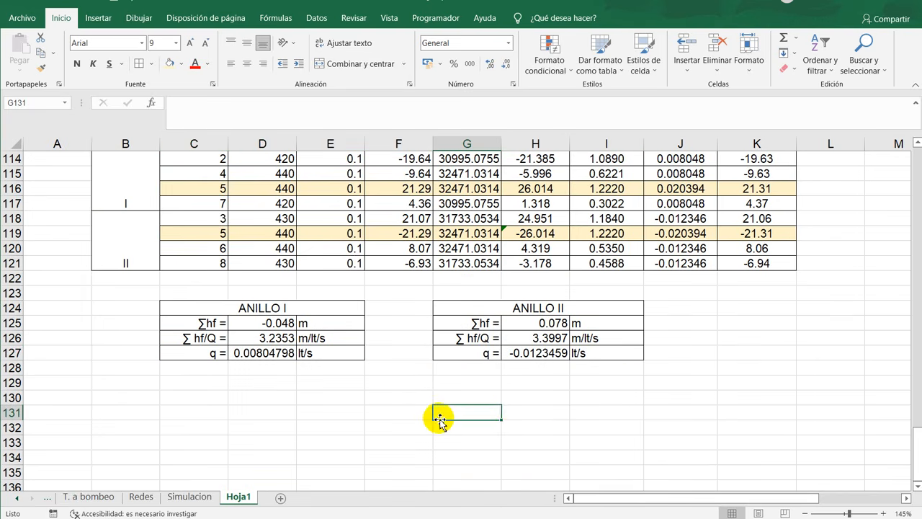
scroll(540, 406, up, 2)
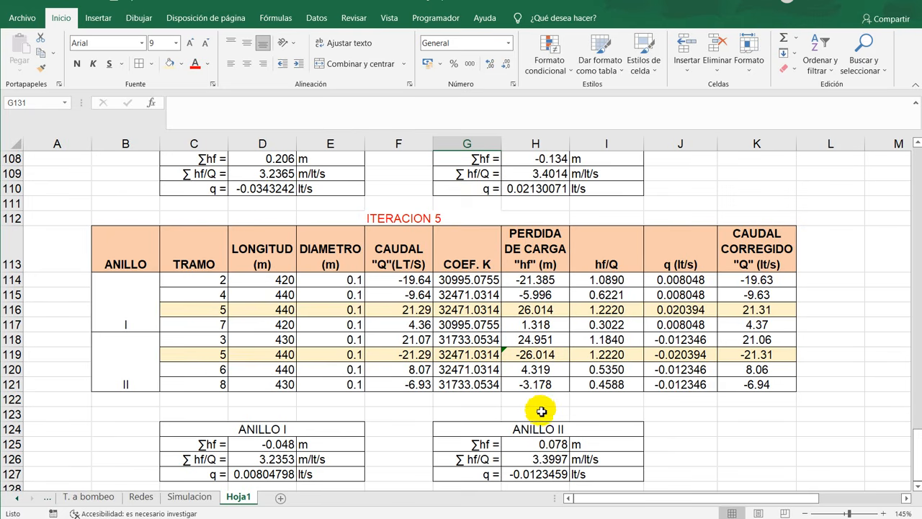
scroll(216, 453, down, 2)
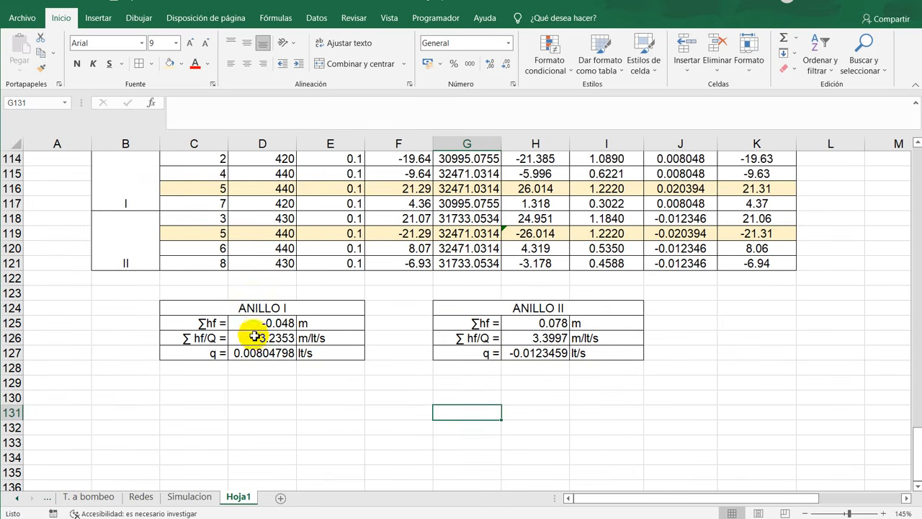
drag(189, 323, 628, 323)
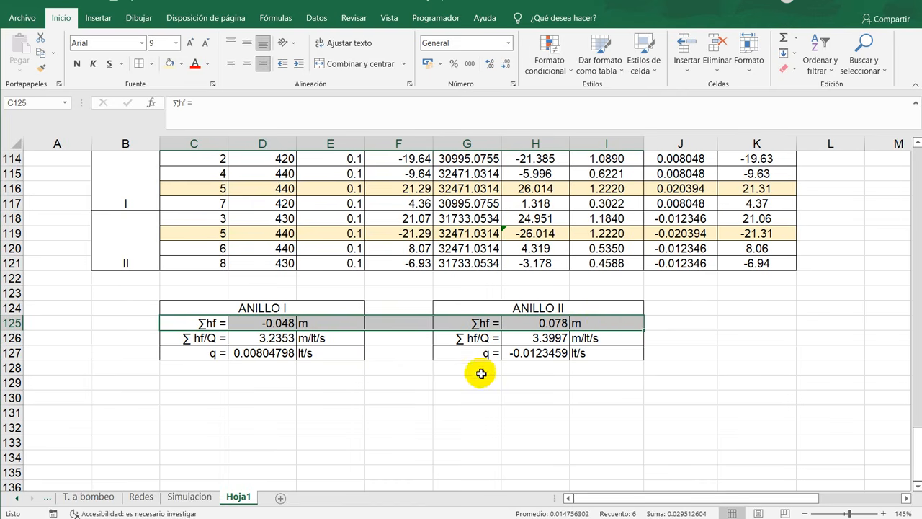
- Copy the ∑hf label to F129 and edit it to state the convergence criterion "∑hf <0.1"
click(492, 324)
key(ctrl+c)
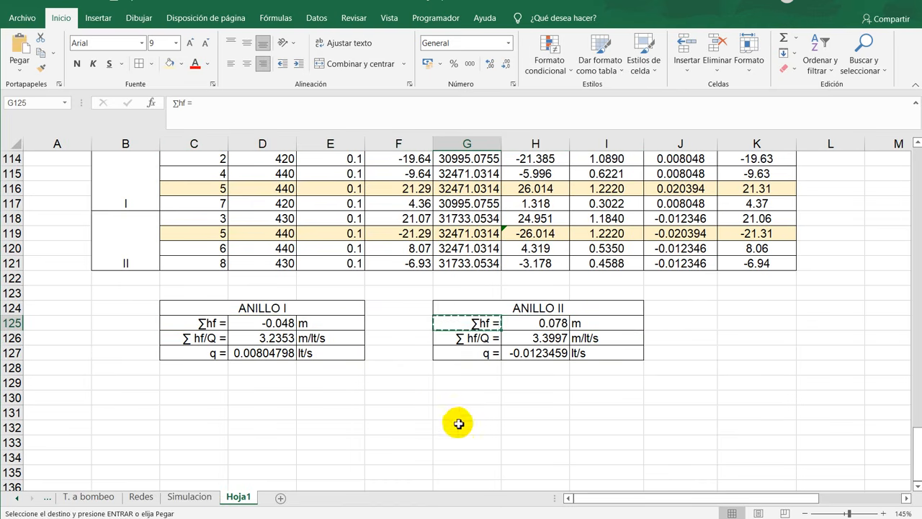
click(399, 383)
key(ctrl+v)
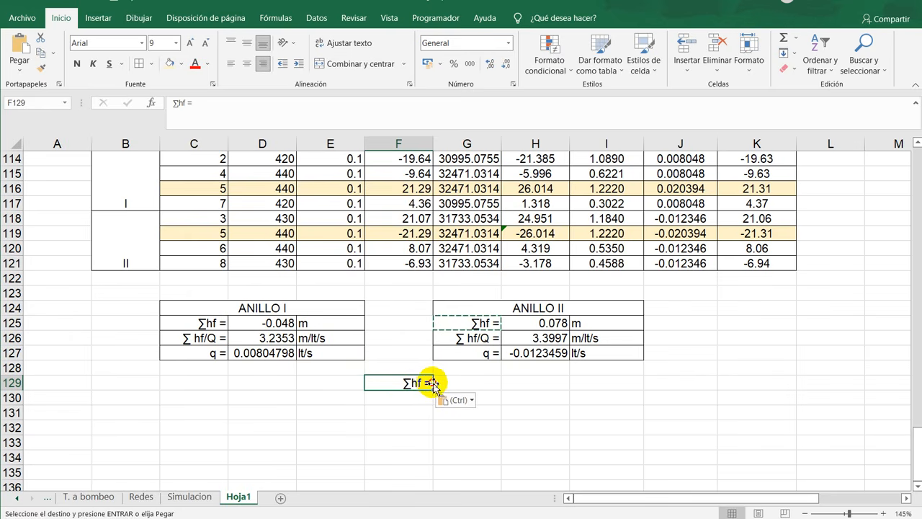
double_click(432, 382)
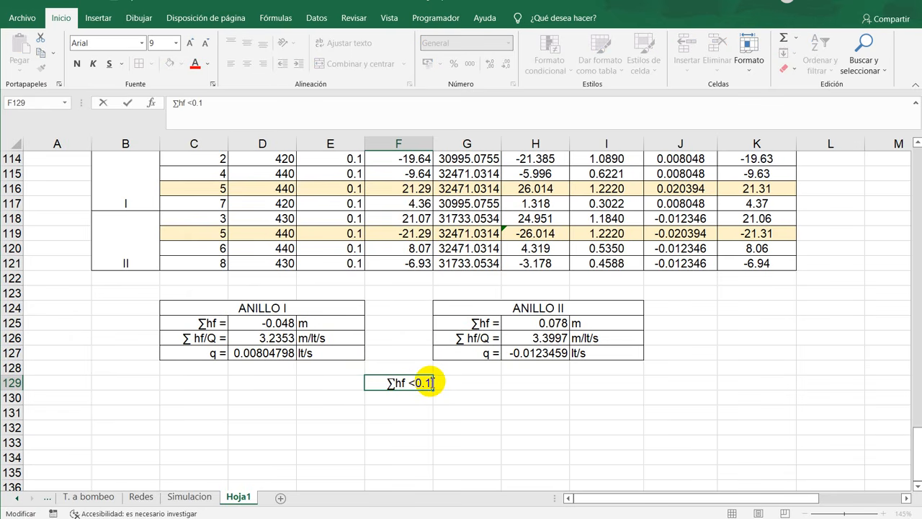
key(Return)
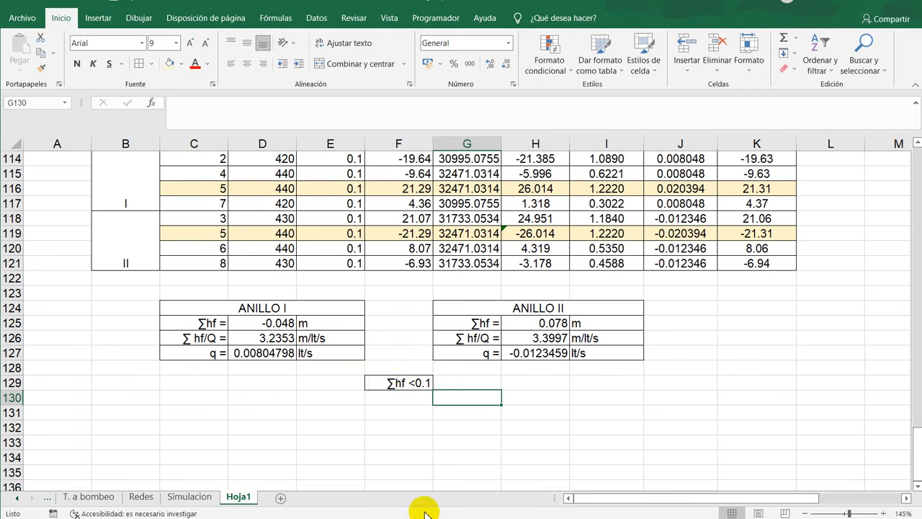
click(389, 383)
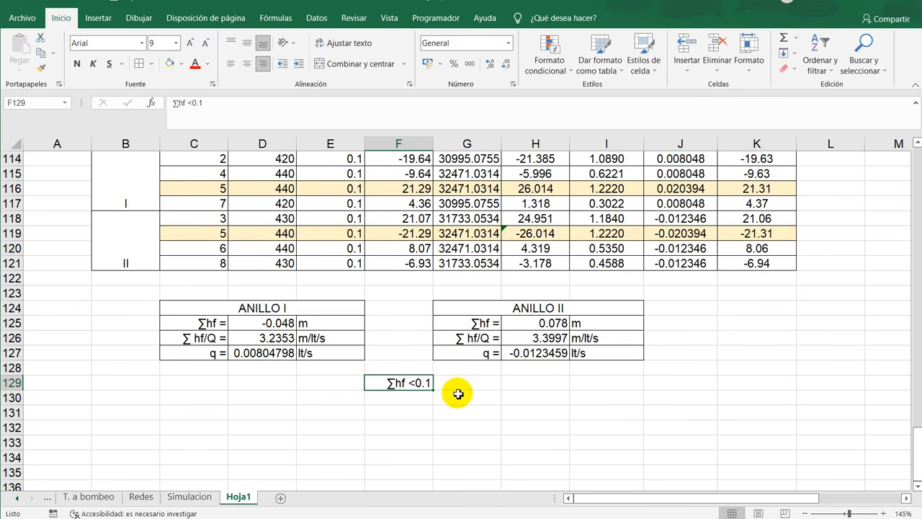
- Look back over the earlier iterations and select the corrected flows of iteration 5, K114:K121
scroll(620, 384, up, 4)
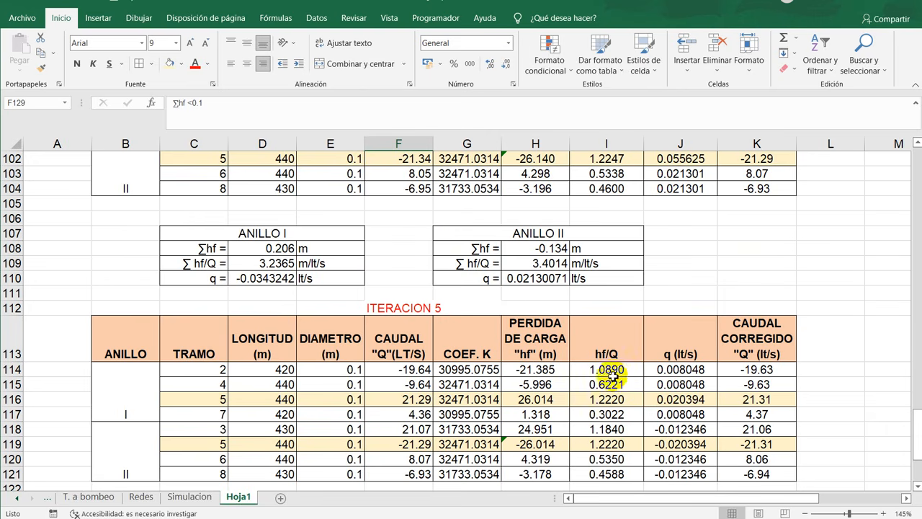
scroll(363, 326, up, 17)
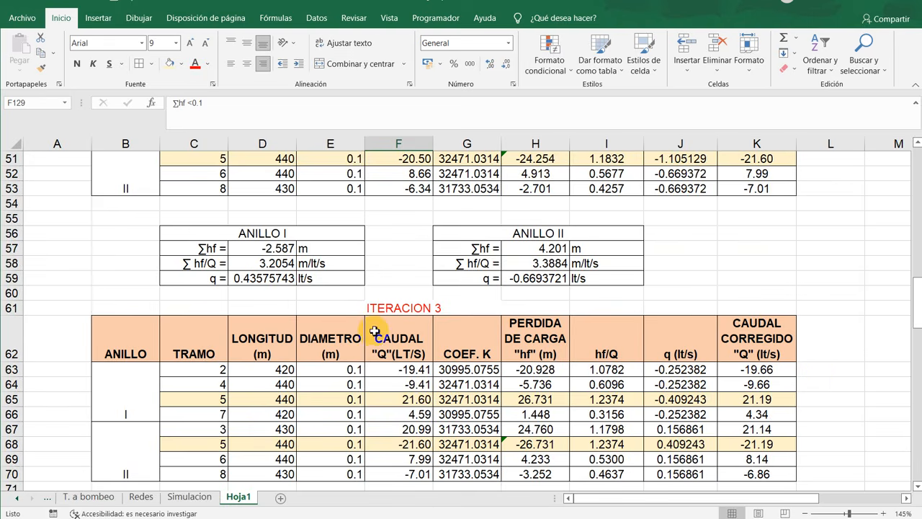
scroll(368, 327, down, 15)
scroll(375, 330, down, 4)
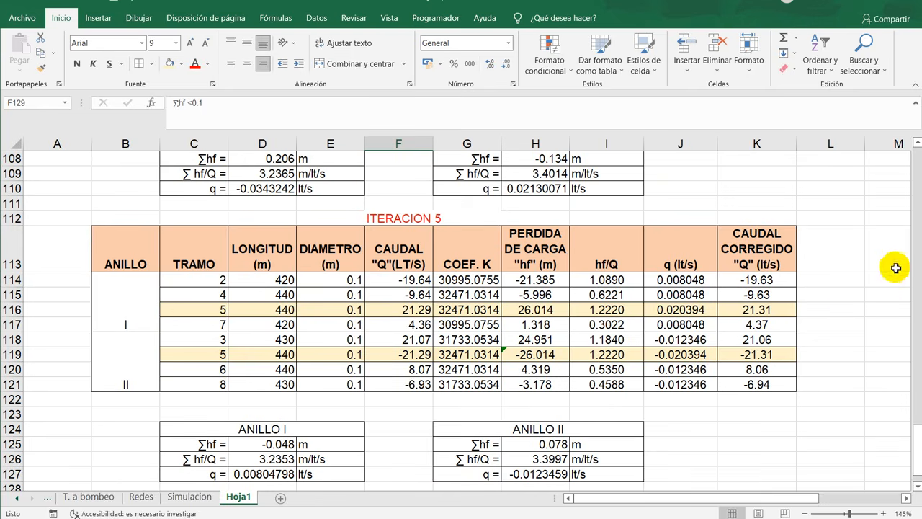
click(785, 283)
shift+click(778, 384)
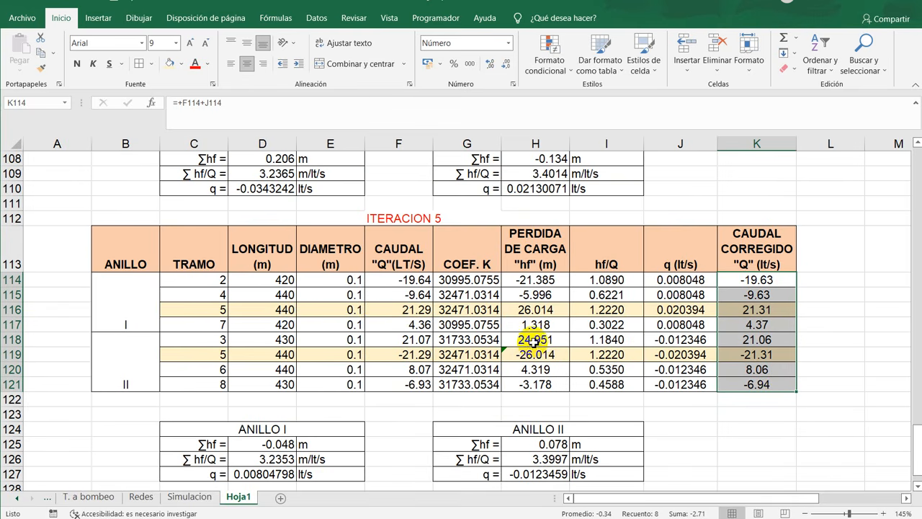
- Review the network diagram with its assumed flows and follow the Hardy Cross tables from iteration 1 through to iteration 5
scroll(533, 342, down, 4)
scroll(533, 335, up, 20)
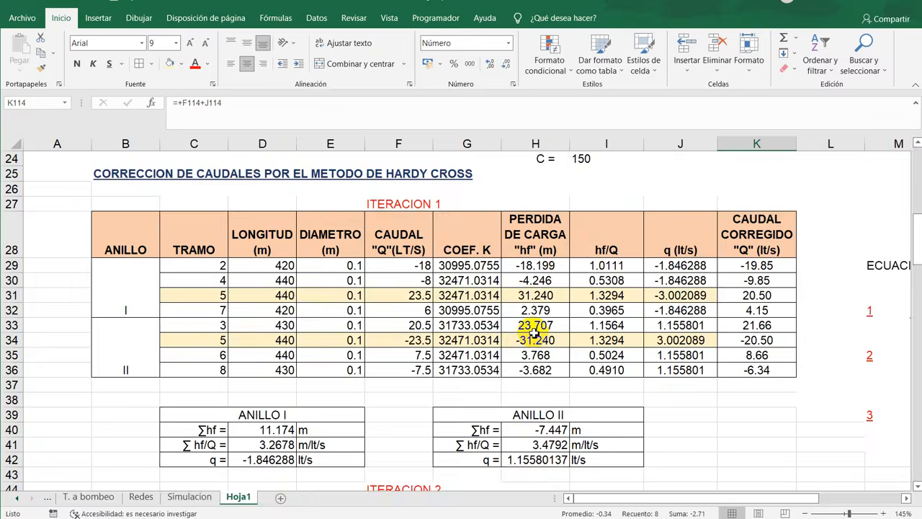
scroll(533, 332, up, 7)
scroll(534, 333, down, 3)
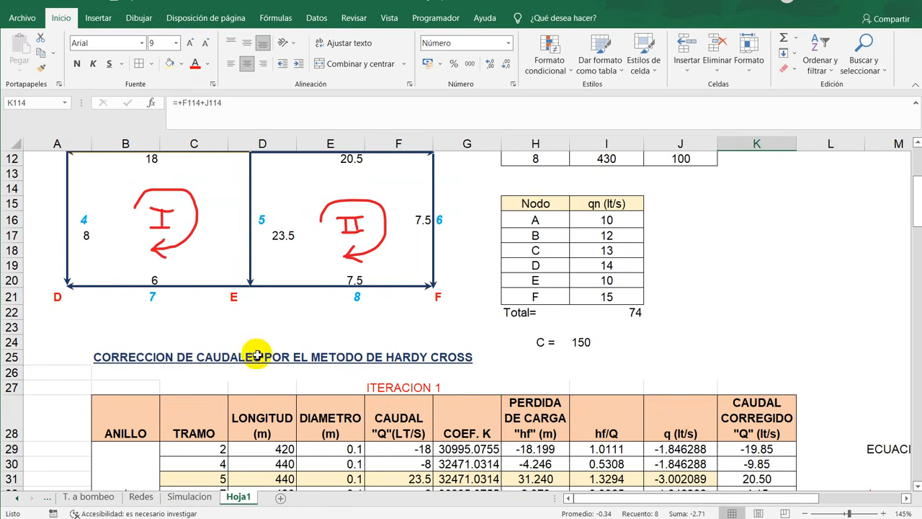
scroll(364, 339, up, 4)
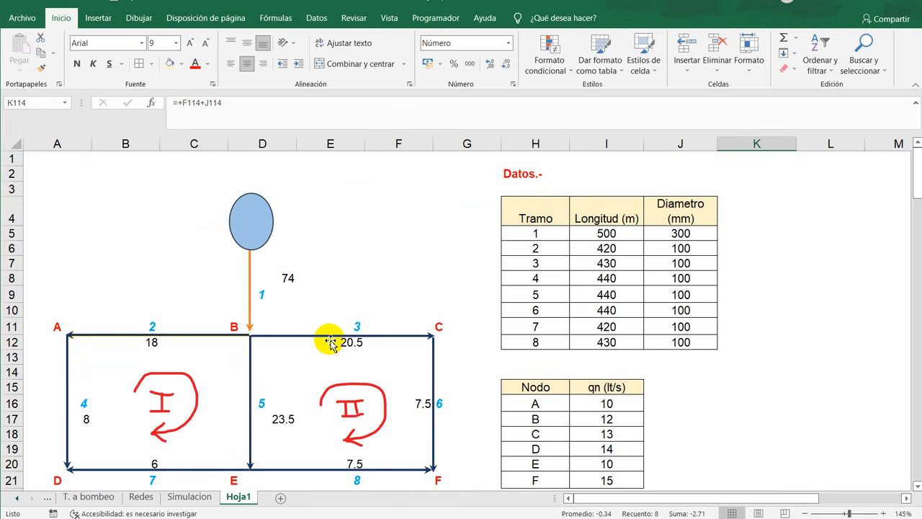
scroll(329, 342, down, 19)
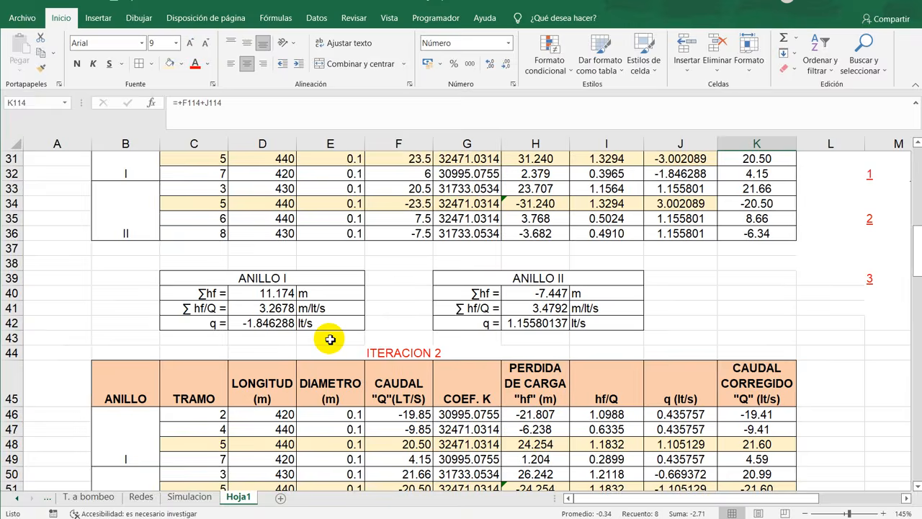
scroll(680, 342, down, 6)
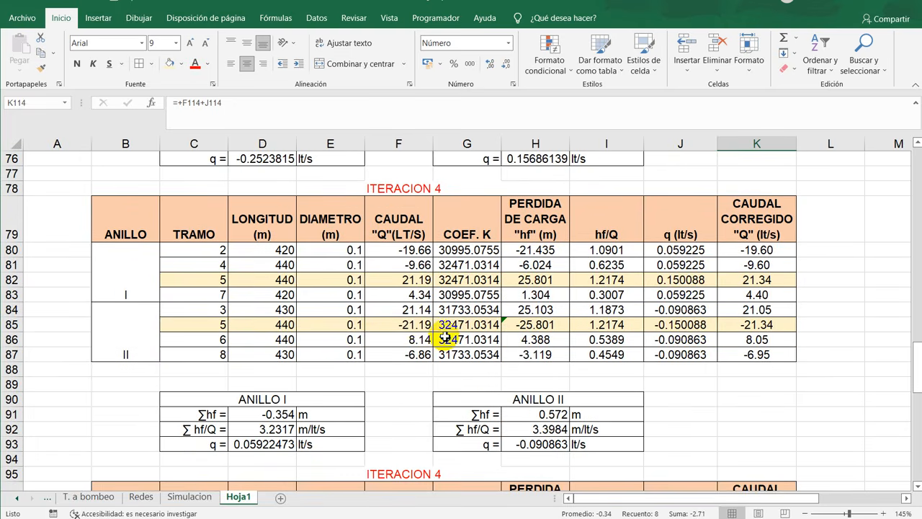
scroll(444, 336, down, 1)
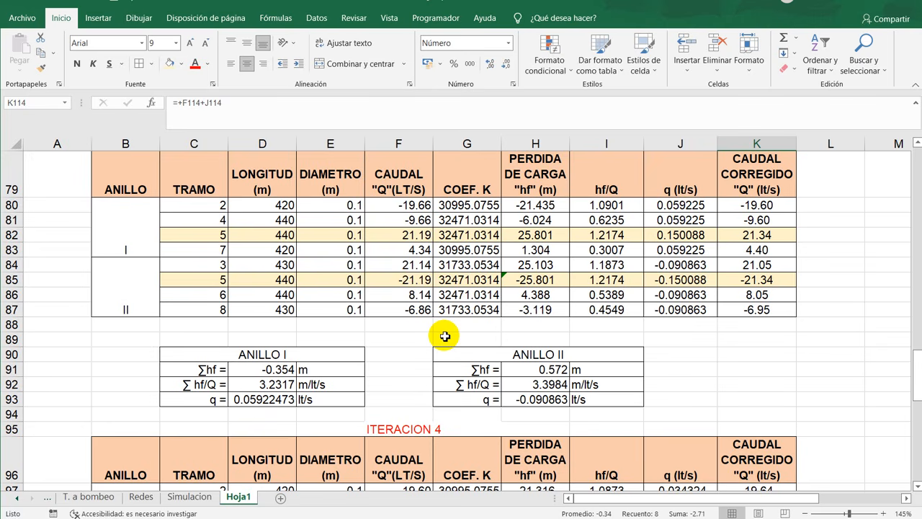
scroll(423, 331, down, 2)
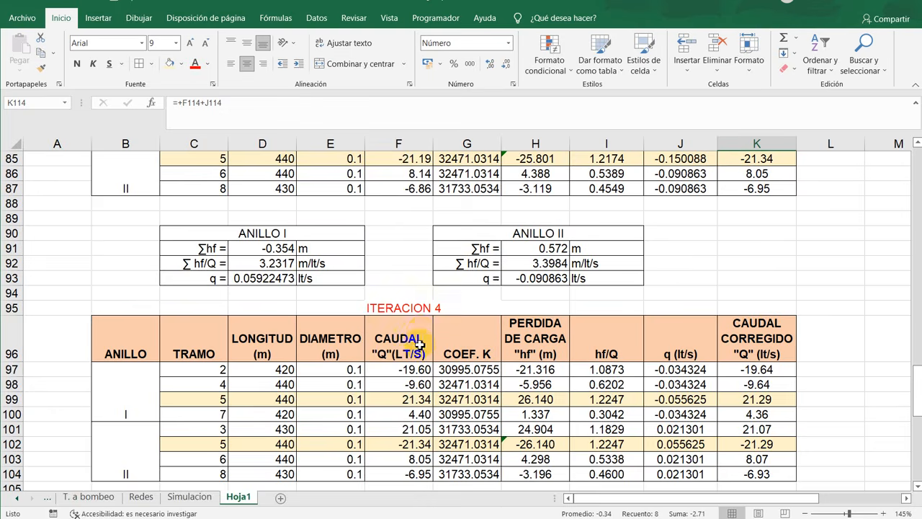
scroll(420, 346, down, 4)
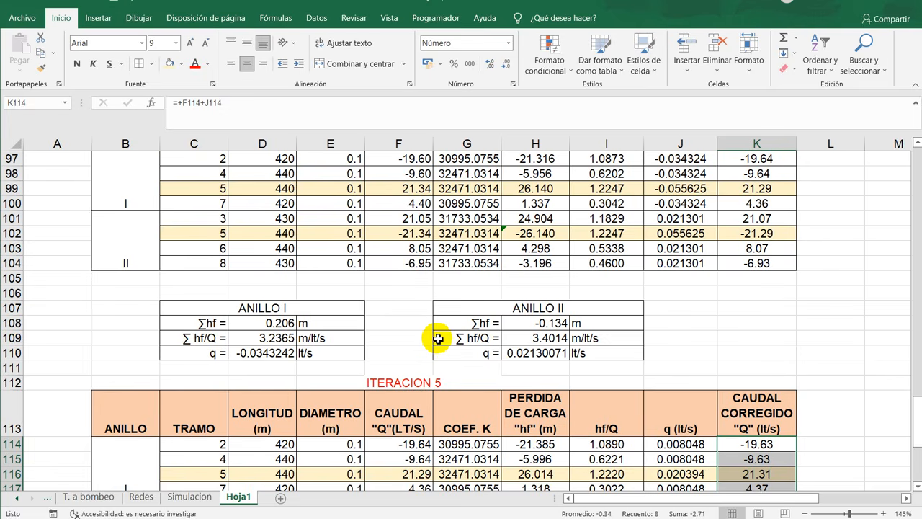
- Compare the pipe data and initial flows of the network with the successive iterations, ending at iteration 5's corrected flows and ∑hf criterion
scroll(438, 341, up, 20)
scroll(438, 342, up, 2)
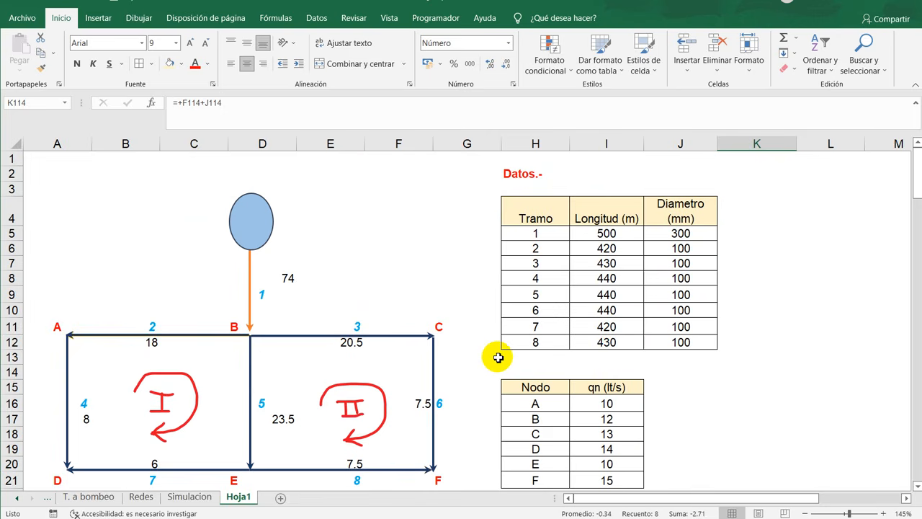
scroll(497, 357, down, 12)
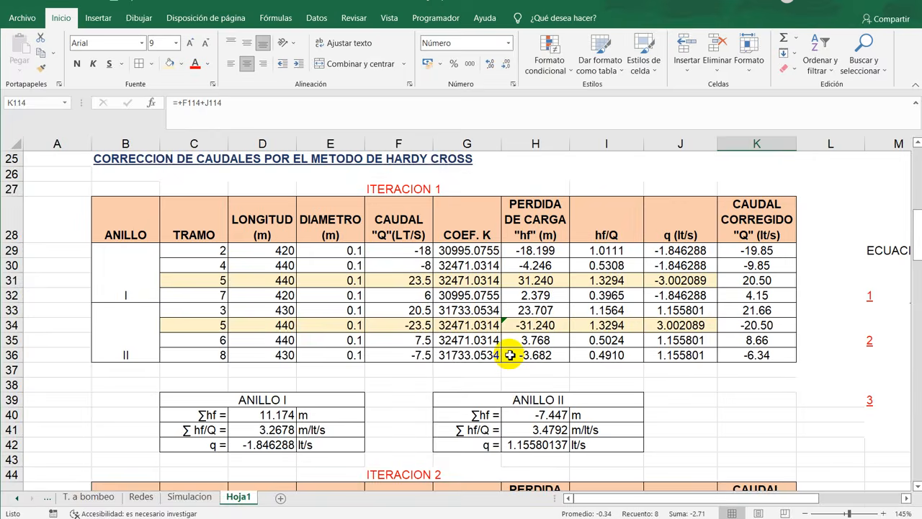
scroll(509, 355, down, 6)
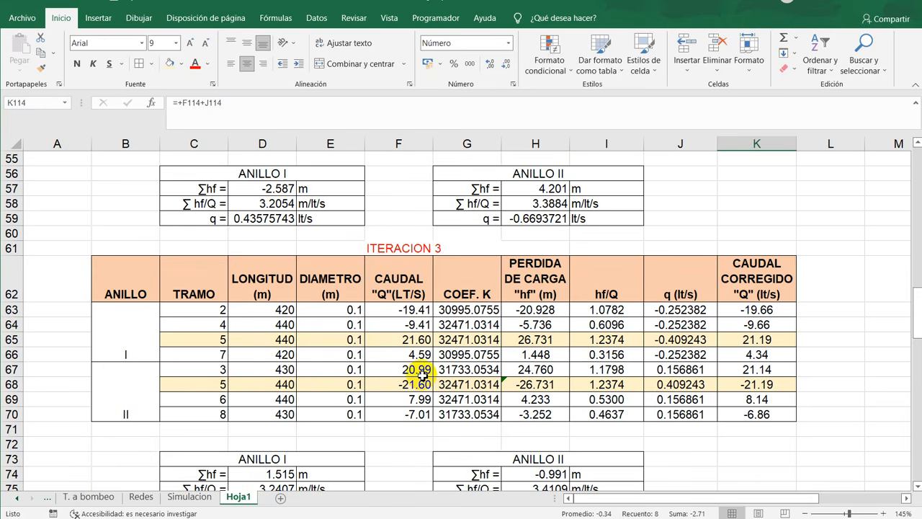
scroll(423, 376, up, 18)
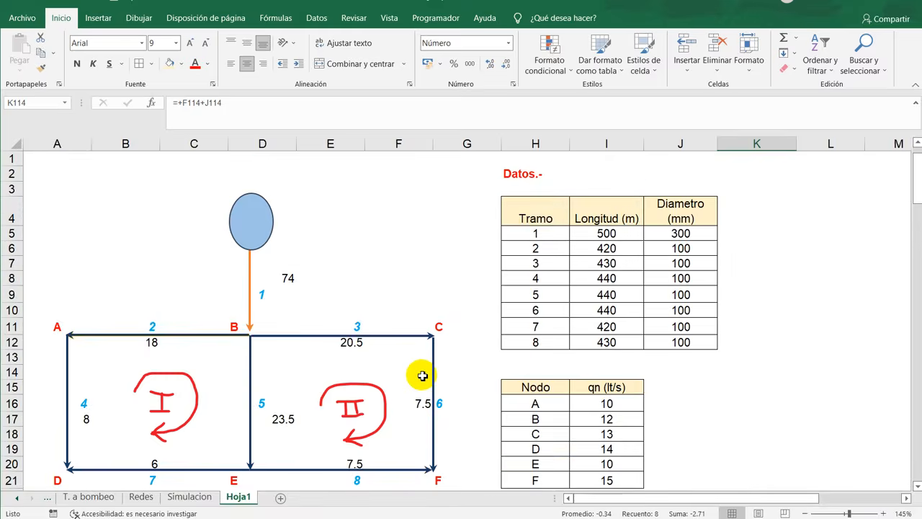
scroll(423, 375, down, 9)
scroll(423, 376, down, 8)
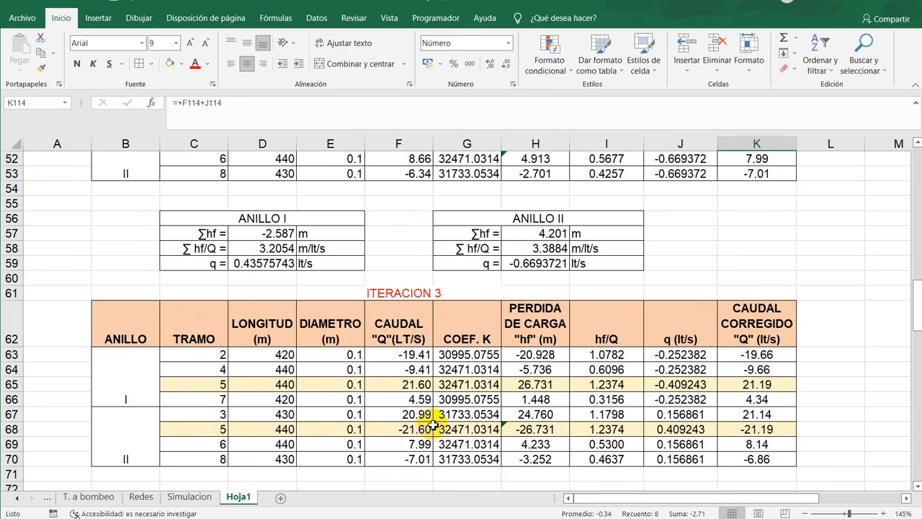
scroll(433, 426, down, 16)
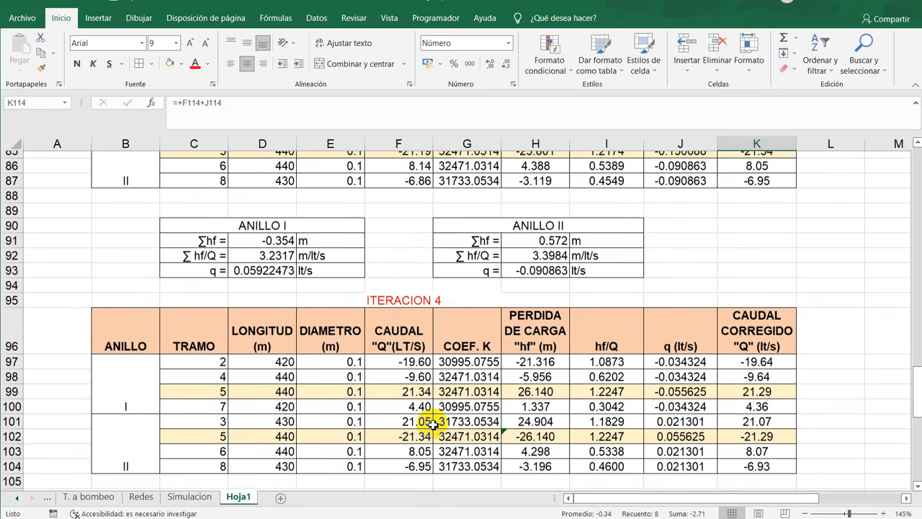
scroll(432, 426, down, 6)
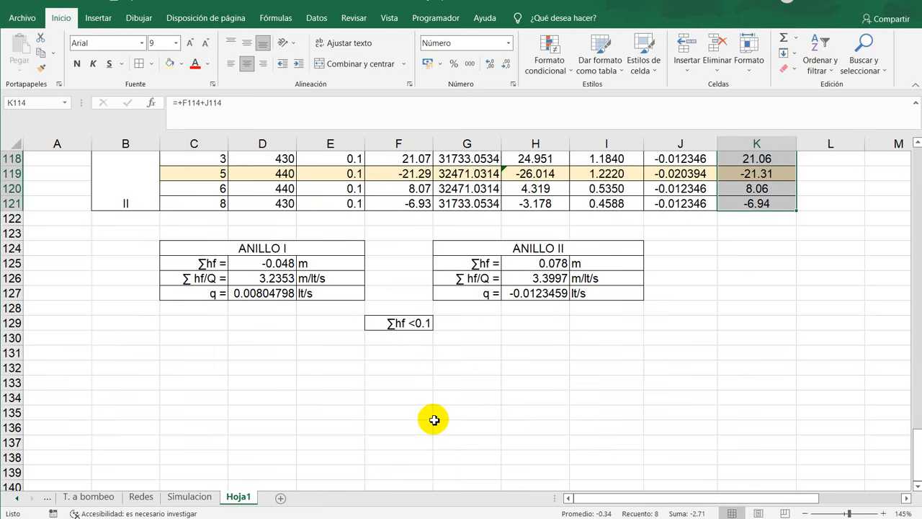
scroll(433, 420, up, 5)
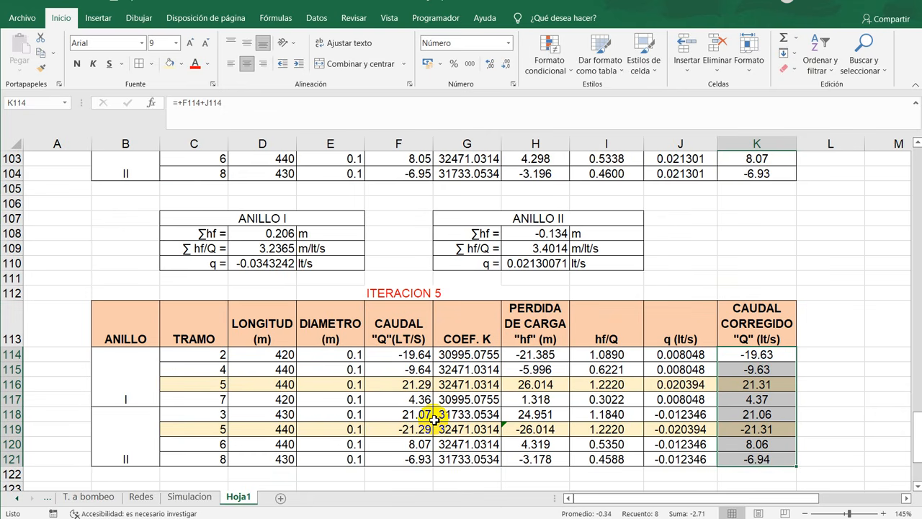